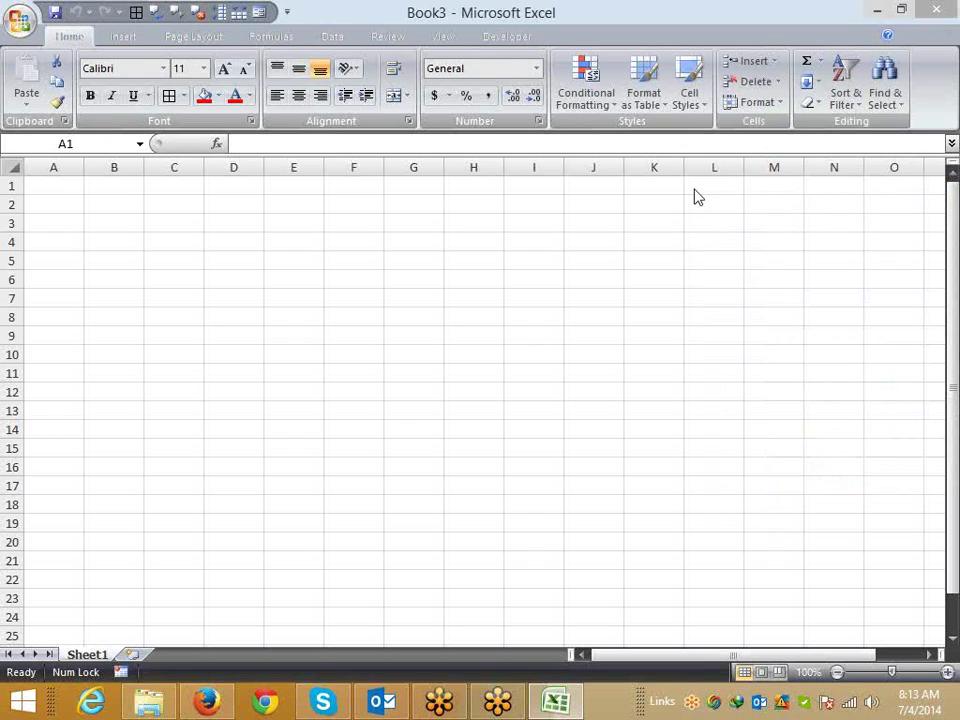
Step: Add Sheet2 to the workbook and switch between Sheet1 and Sheet2
left_click(131, 654)
left_click(90, 655)
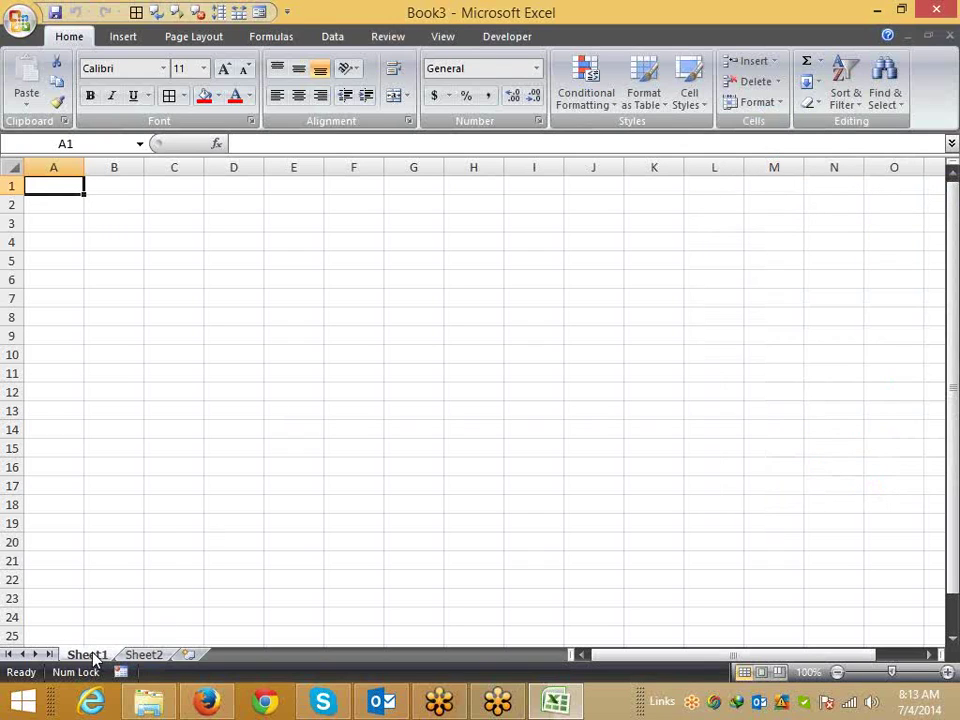
left_click(141, 655)
left_click(90, 655)
left_click(137, 656)
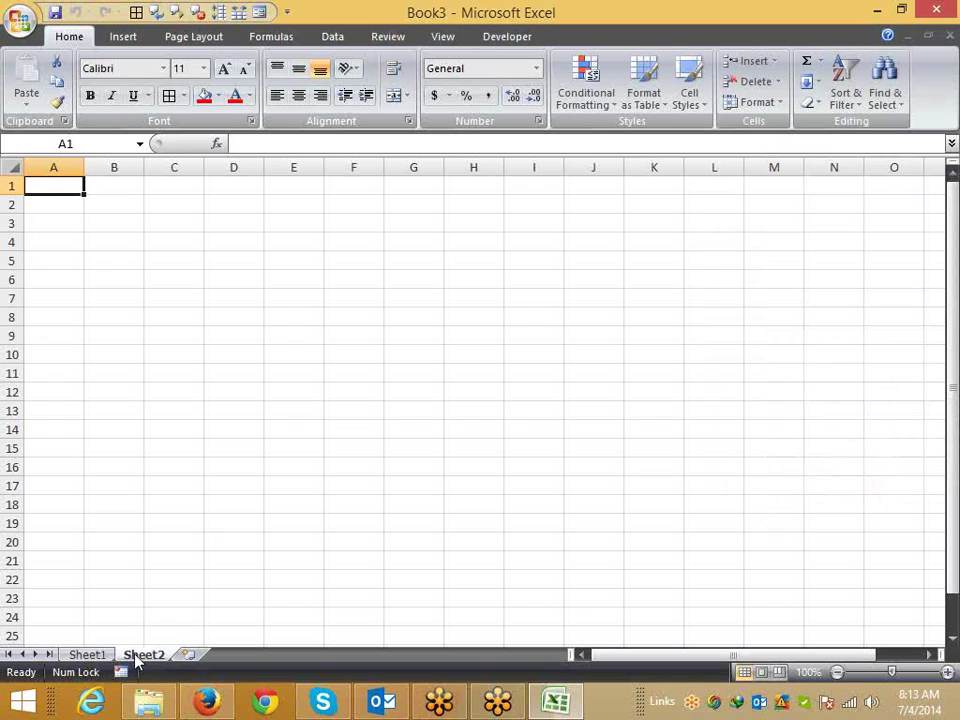
Step: Add Sheet3, then move back through the sheets to Sheet1
left_click(97, 656)
left_click(189, 655)
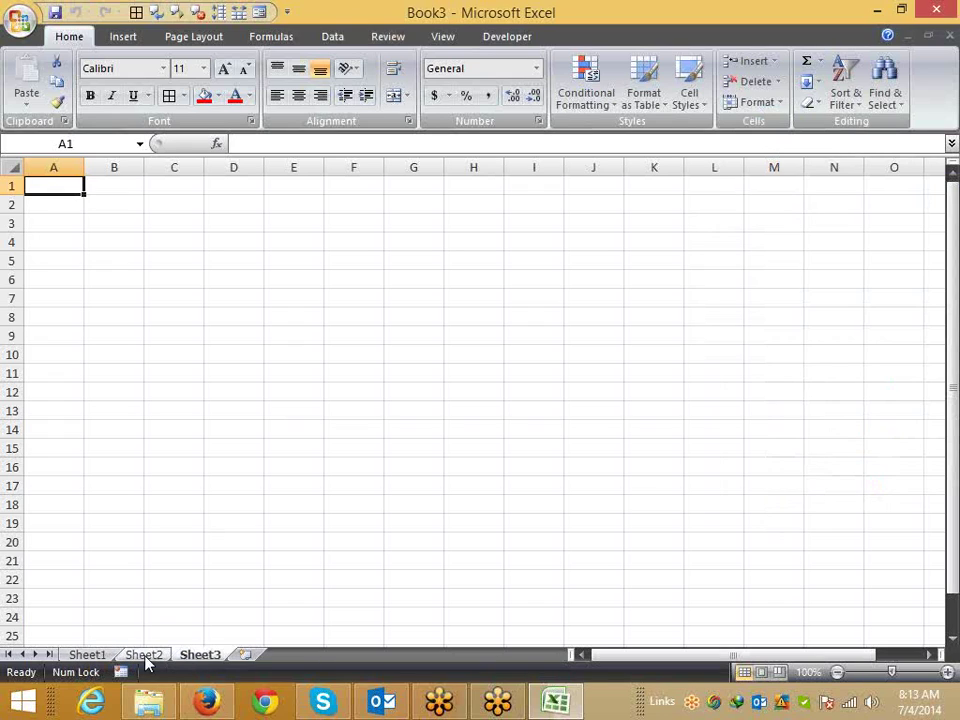
left_click(145, 656)
left_click(108, 655)
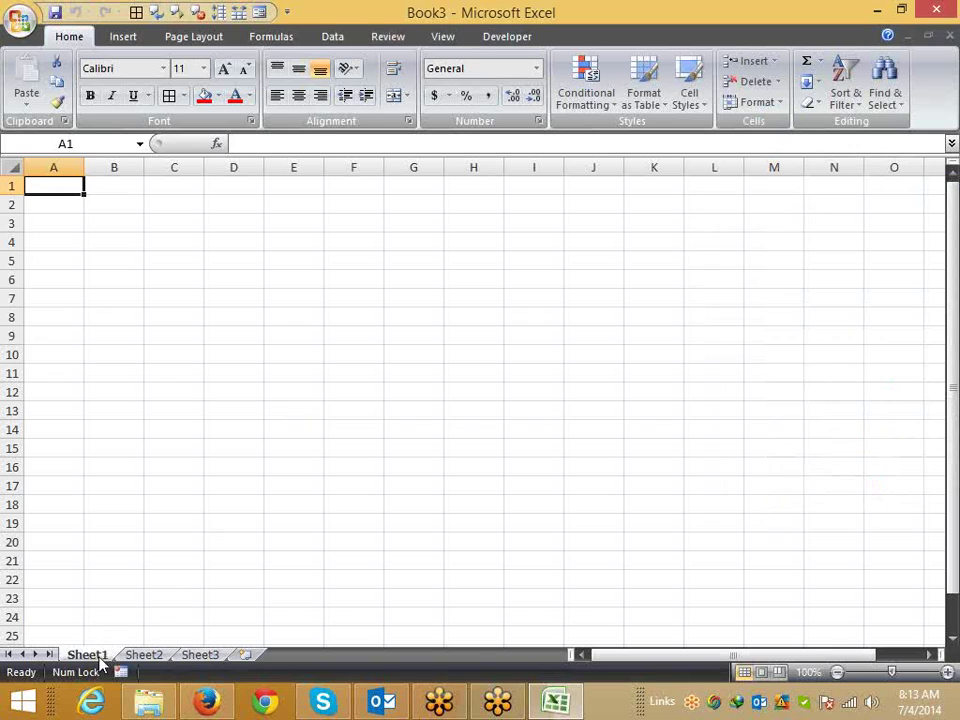
left_click(148, 656)
left_click(197, 655)
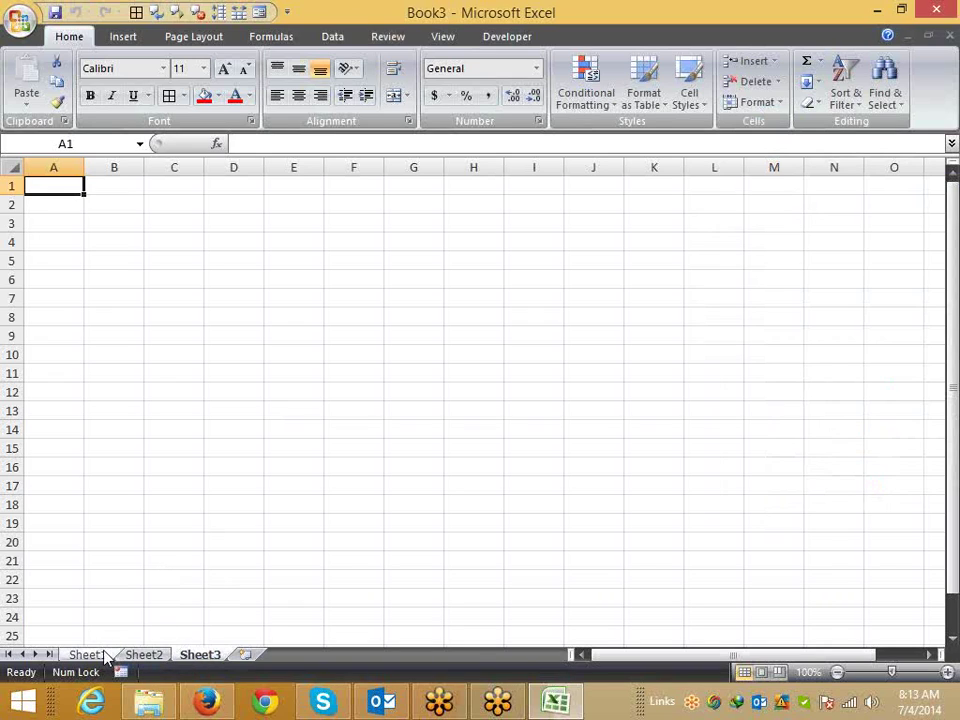
left_click(100, 655)
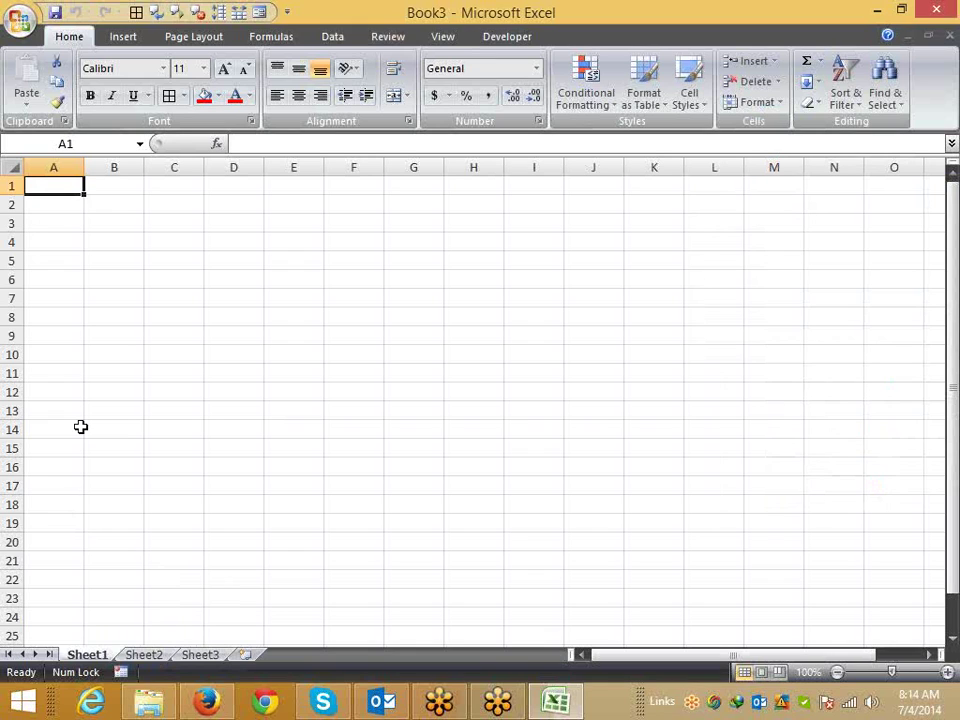
Step: Type asterisks into A1, A2:B2 and A3:C3 as the first three triangle rows
type("*")
key("Return")
type("*")
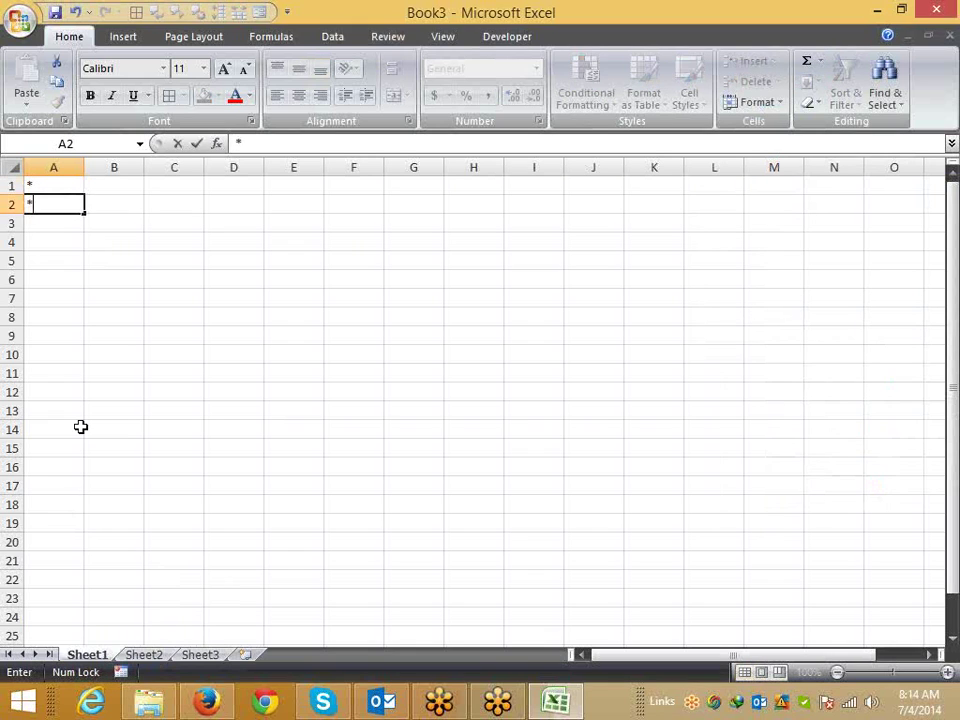
key("Tab")
type("*")
key("Return")
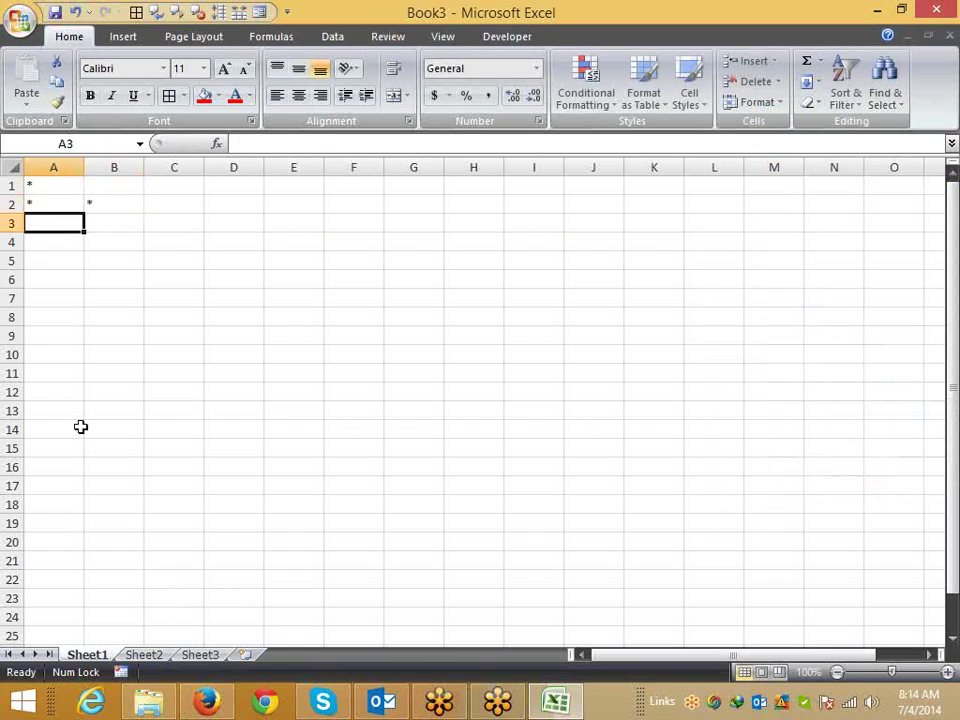
type("*")
key("Tab")
type("*")
key("Tab")
type("*")
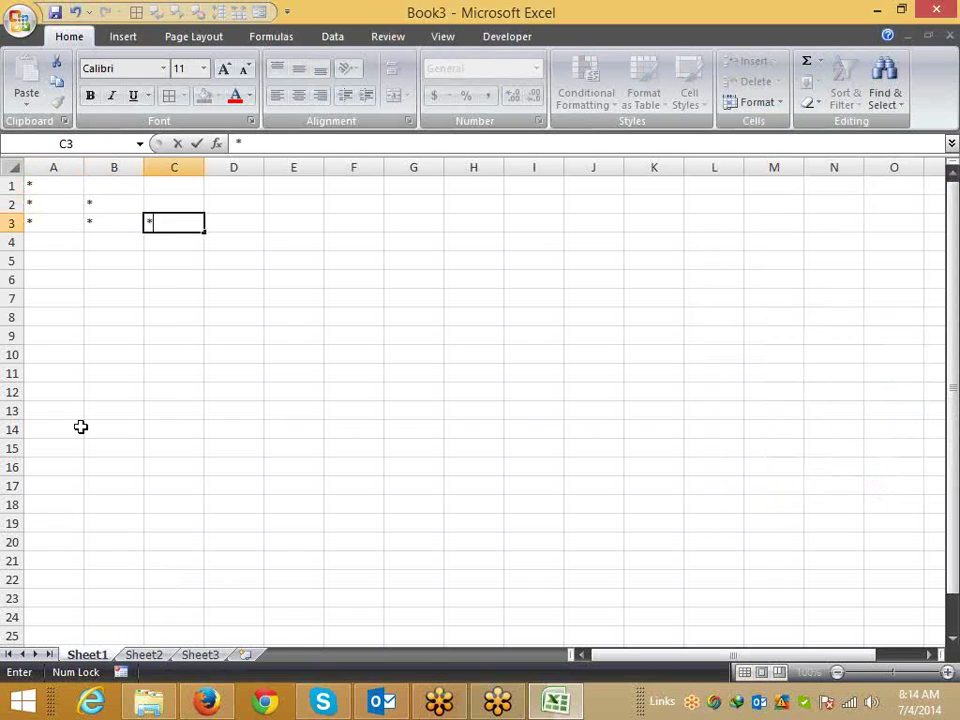
key("Return")
Step: Complete the triangle with asterisks in A4:D4 and A5:E5, then select the whole sheet
key("Left")
type("*")
key("Tab")
type("*")
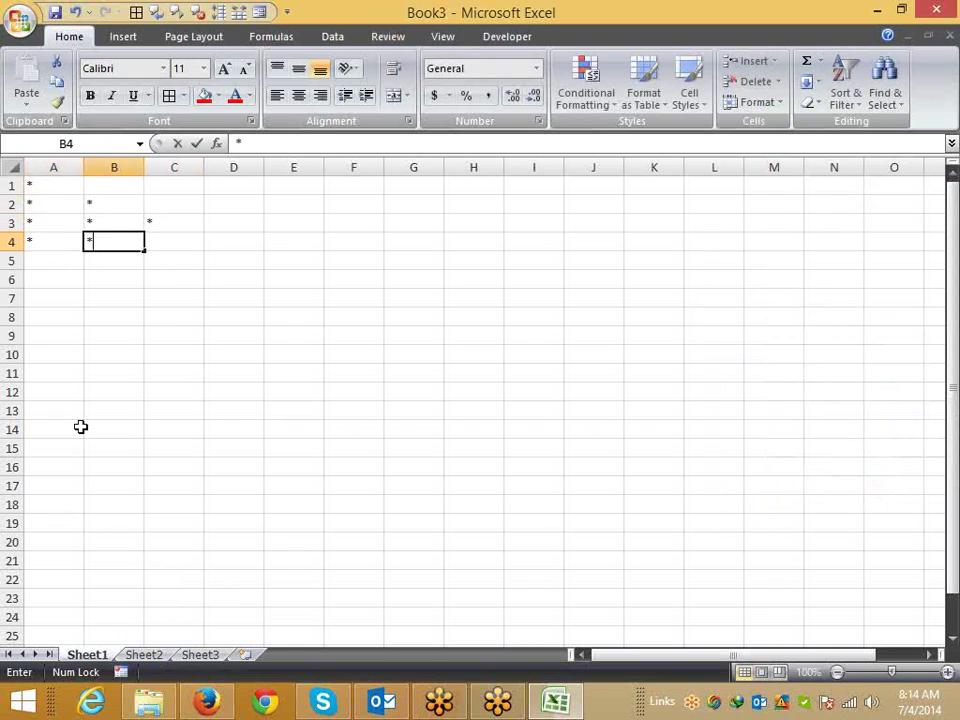
key("Tab")
type("*")
key("Tab")
type("*")
key("Return")
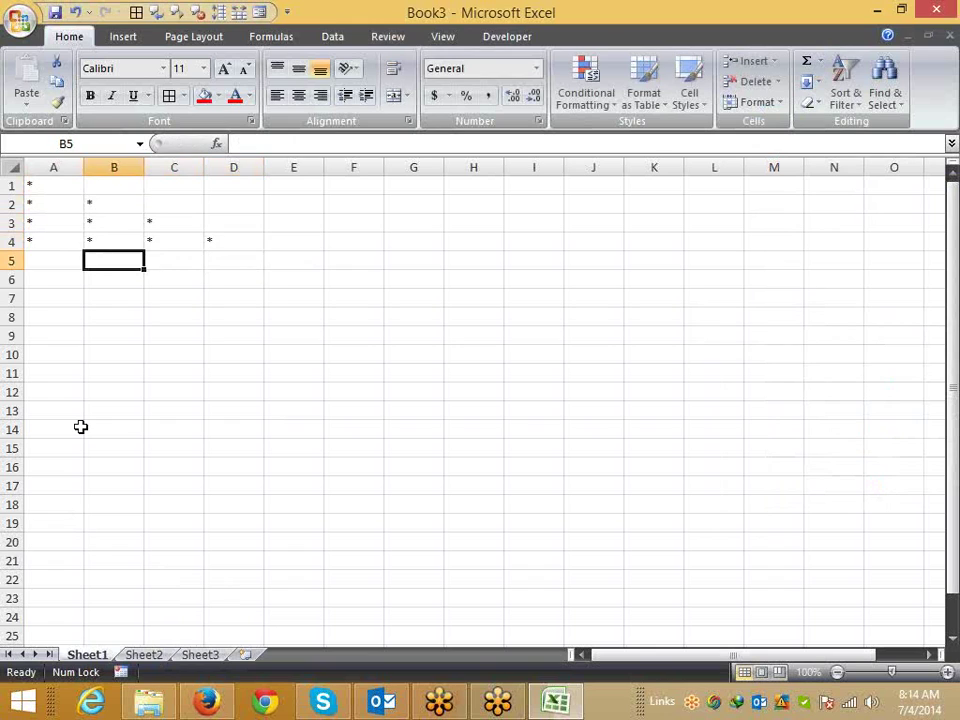
key("Left")
type("*")
key("Tab")
type("*")
key("Tab")
type("*")
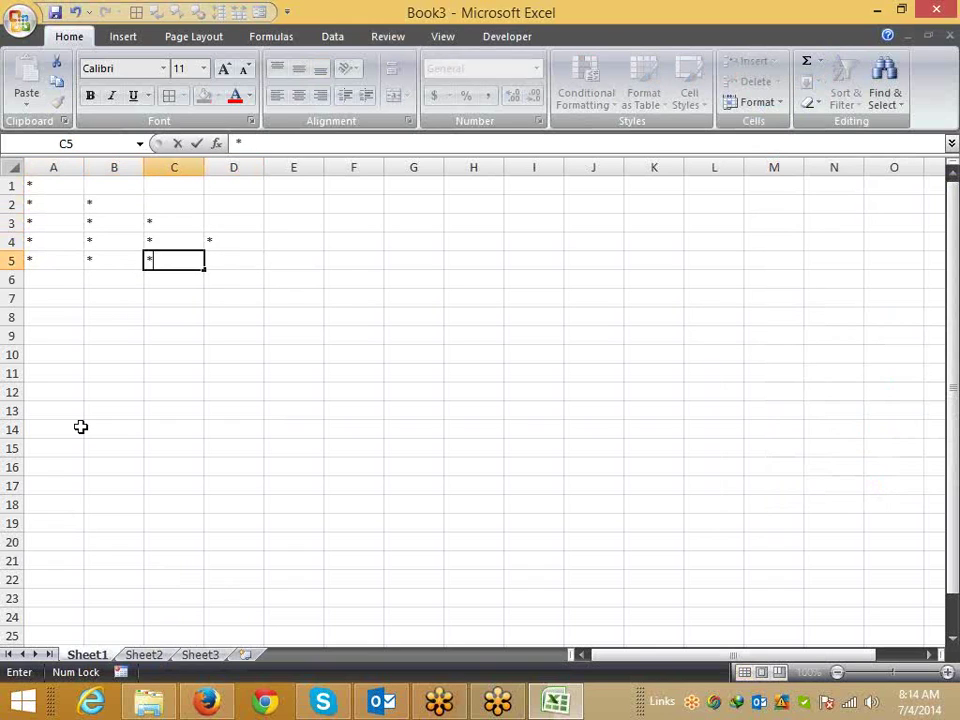
key("Tab")
key("Tab")
type("*")
key("Return")
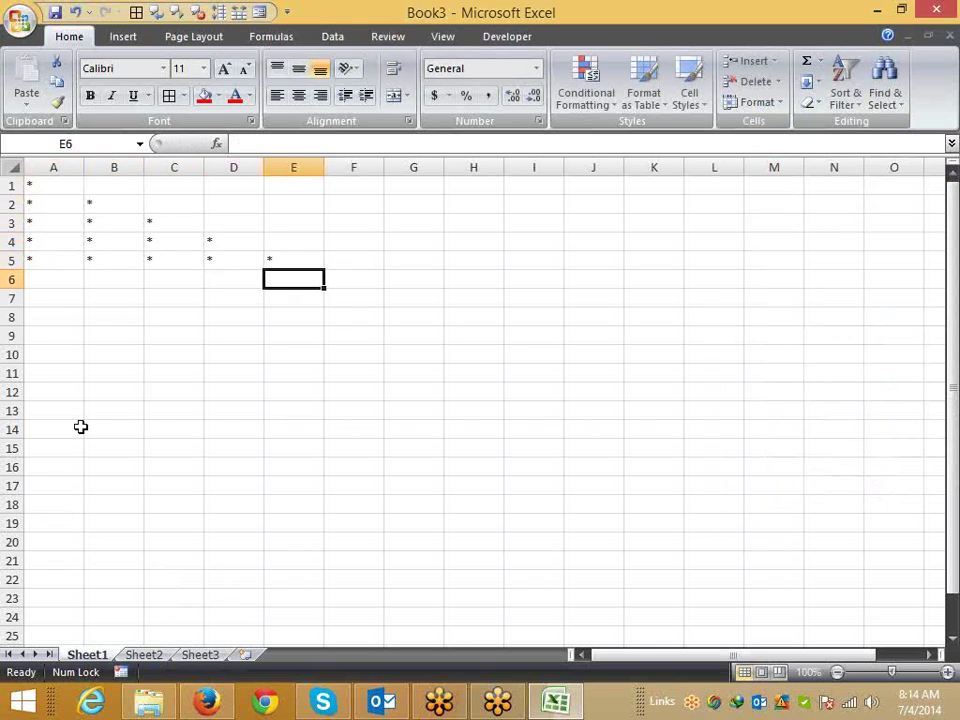
left_click(13, 174)
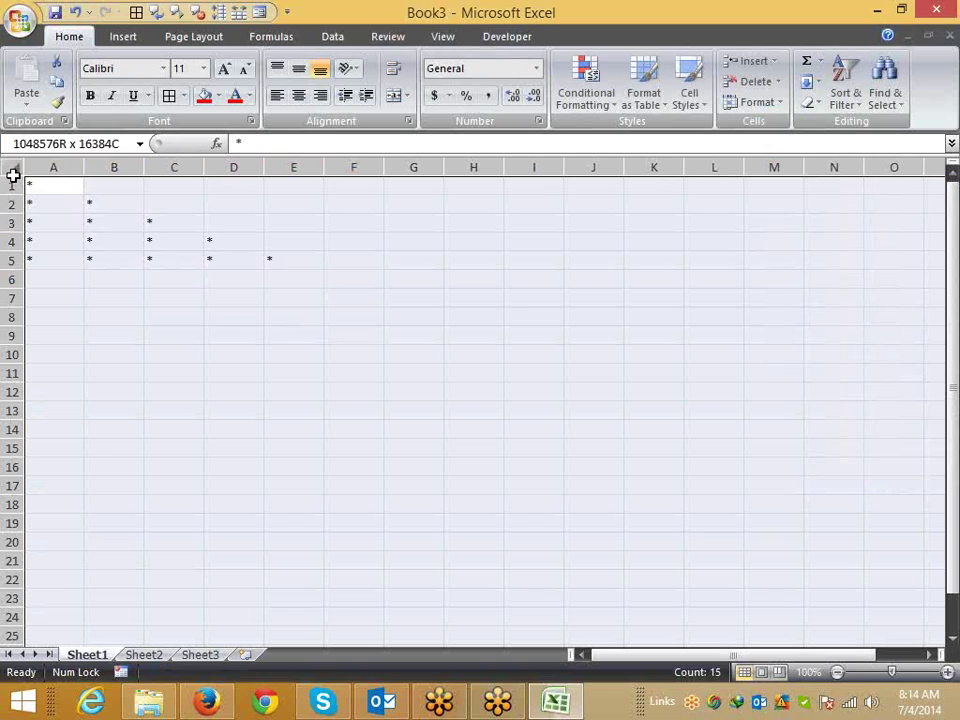
Step: Autofit the columns to the stars and copy the triangle A1:E5
double_click(143, 167)
left_click(213, 298)
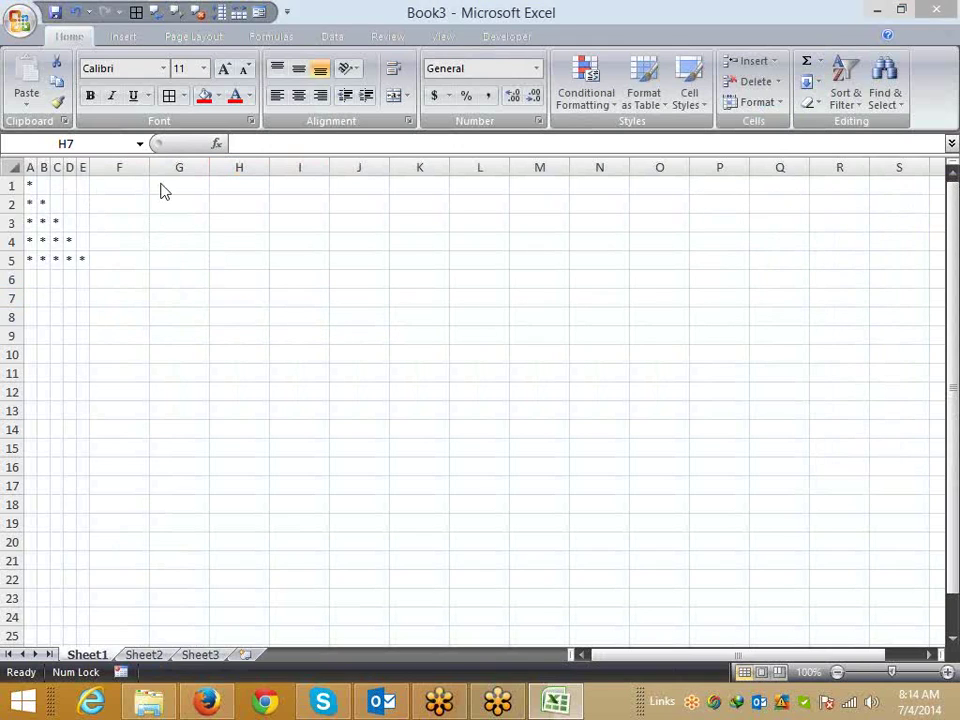
left_click_drag(30, 186, 30, 262)
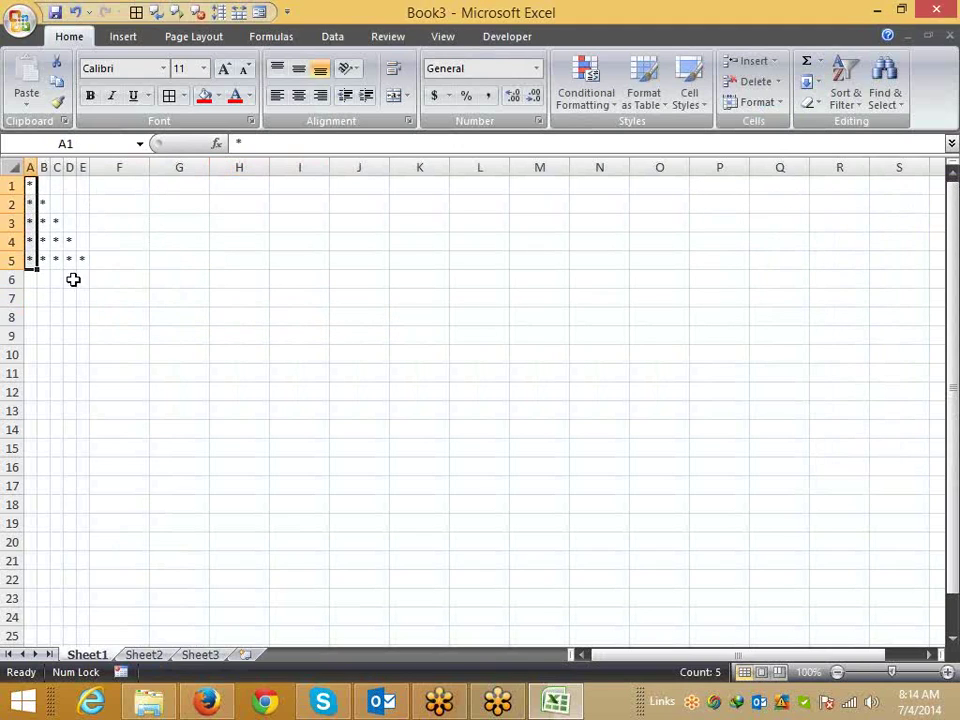
left_click(180, 350)
mouse_move(30, 204)
left_mouse_down()
mouse_move(44, 206)
mouse_move(82, 259)
left_mouse_up()
left_click(31, 188)
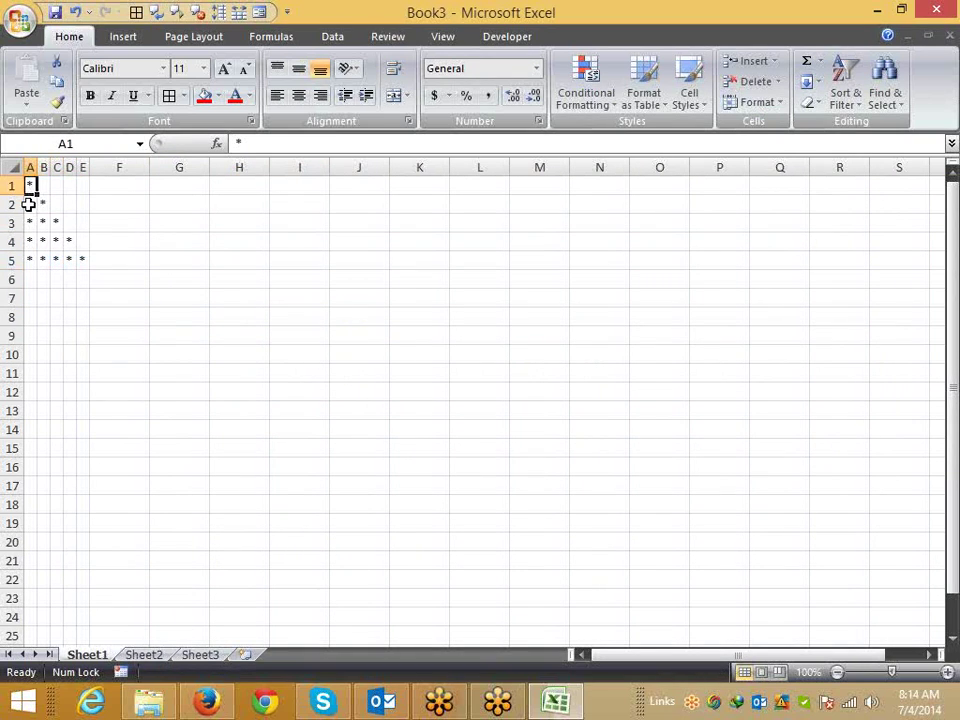
mouse_move(30, 203)
left_mouse_down()
mouse_move(70, 242)
mouse_move(85, 185)
left_mouse_up()
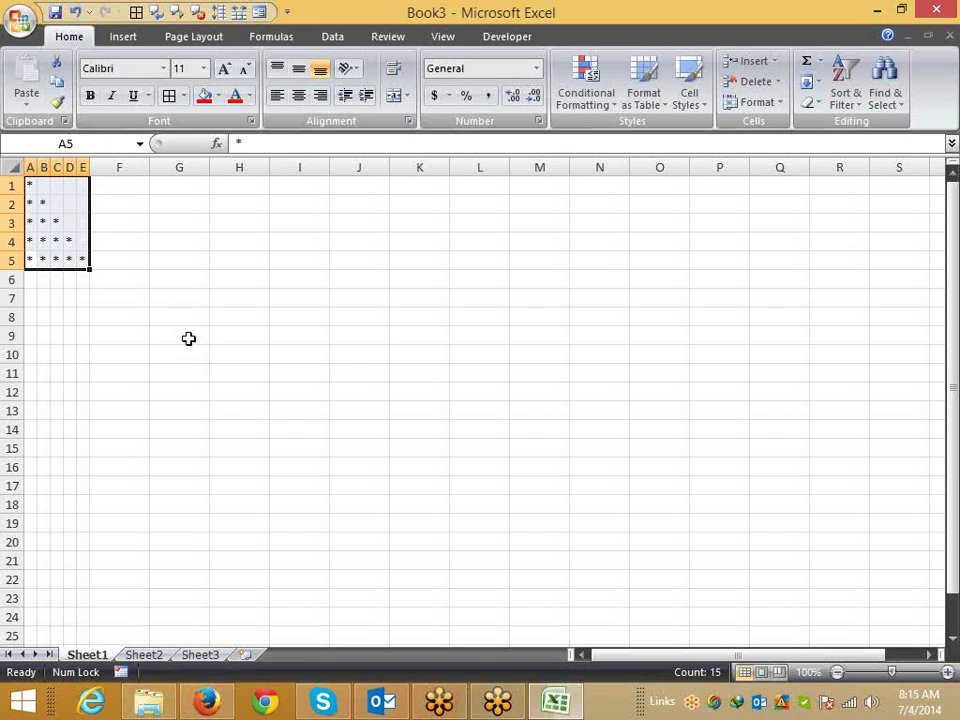
key("ctrl+c")
Step: Paste the triangle as a picture, move it to J1, and clear A1:E5
left_click(359, 279)
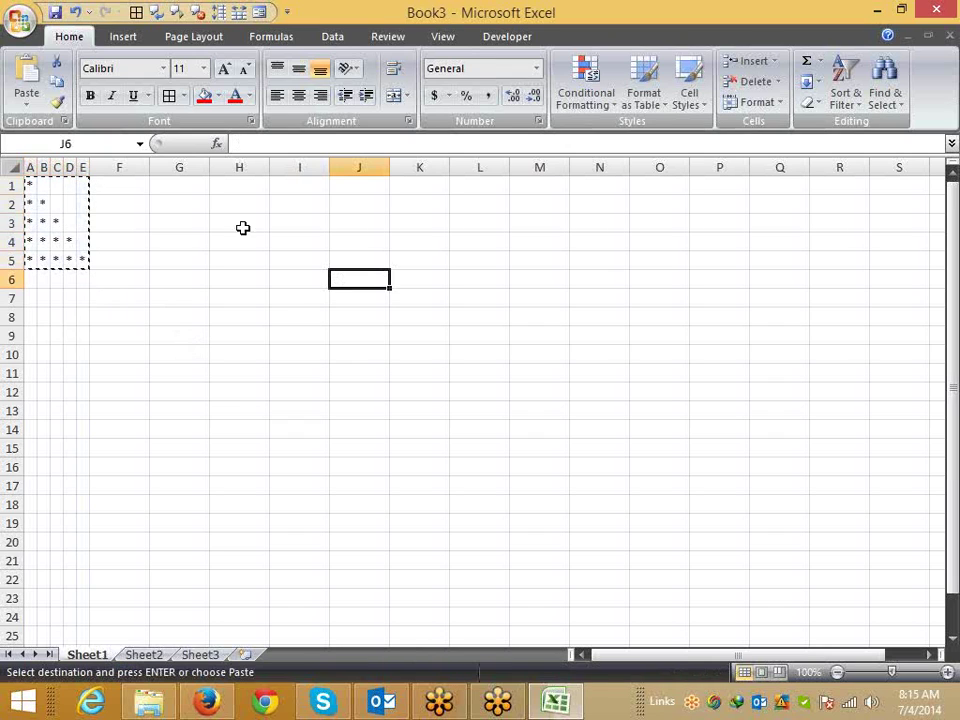
left_click(27, 100)
mouse_move(107, 293)
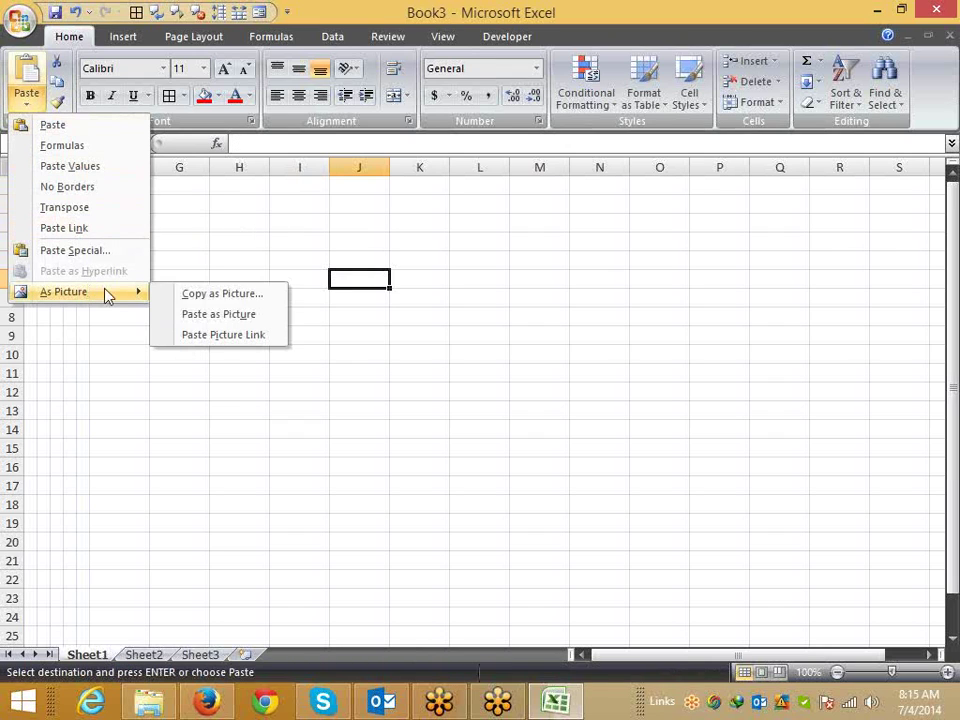
left_click(207, 313)
left_click_drag(360, 313, 381, 228)
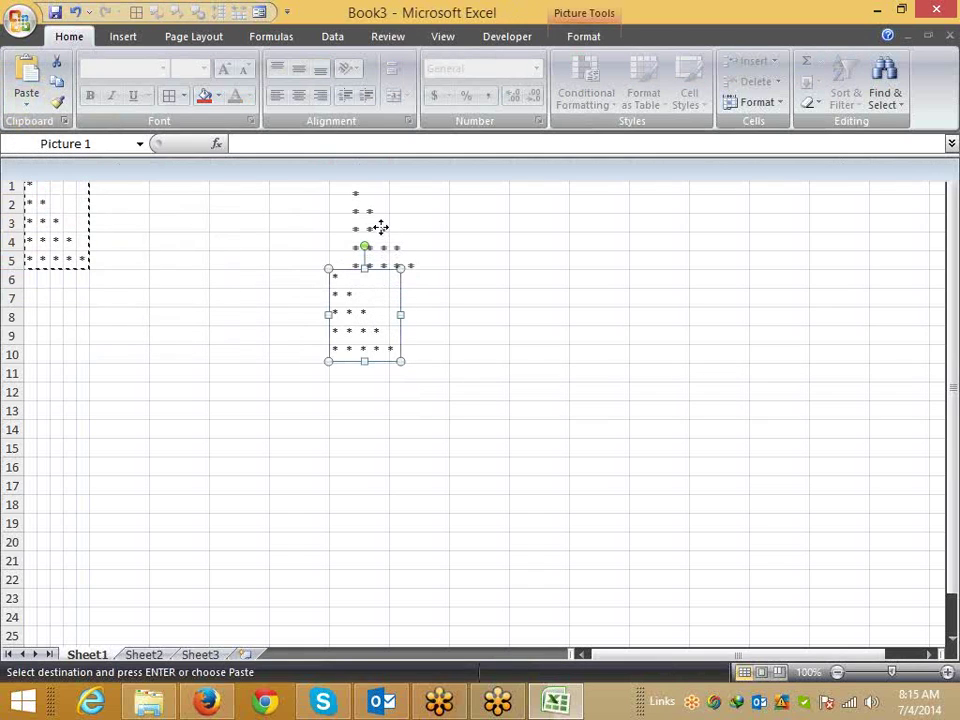
left_click(240, 259)
left_click_drag(30, 188, 80, 260)
key("Delete")
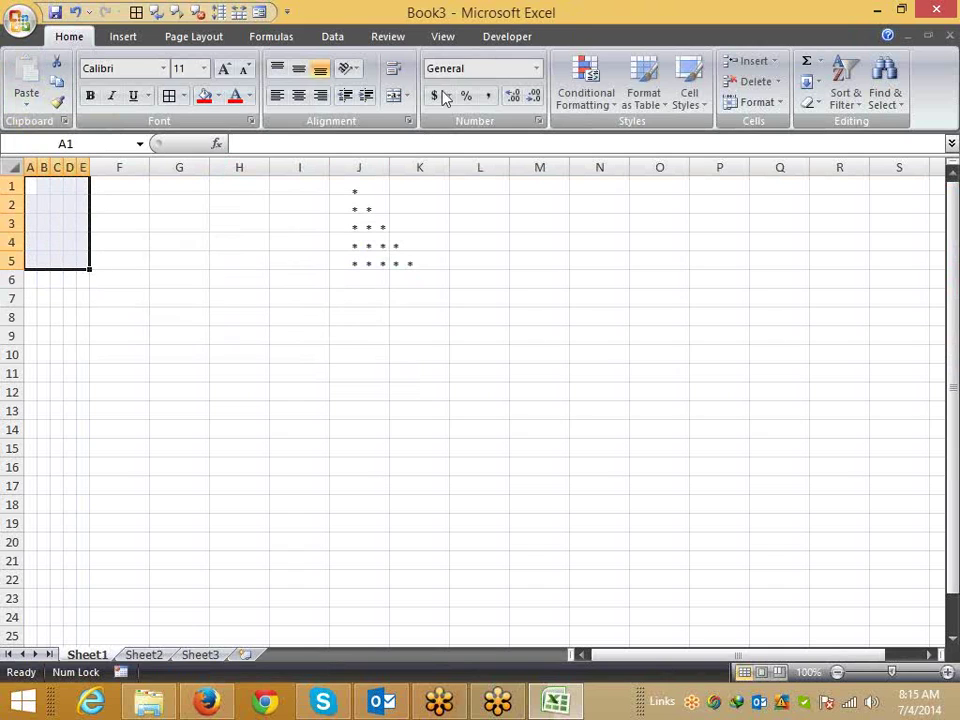
Step: Open the maximized Visual Basic editor, insert Module1, and create an empty Sub rr() procedure
left_click(504, 40)
left_click(26, 86)
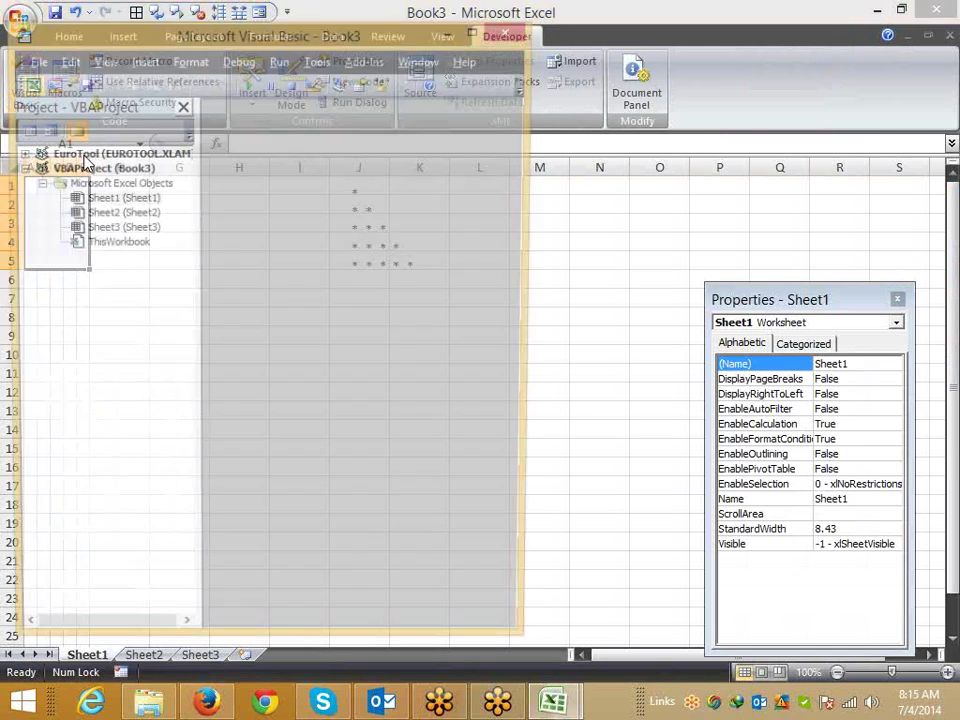
left_click(477, 30)
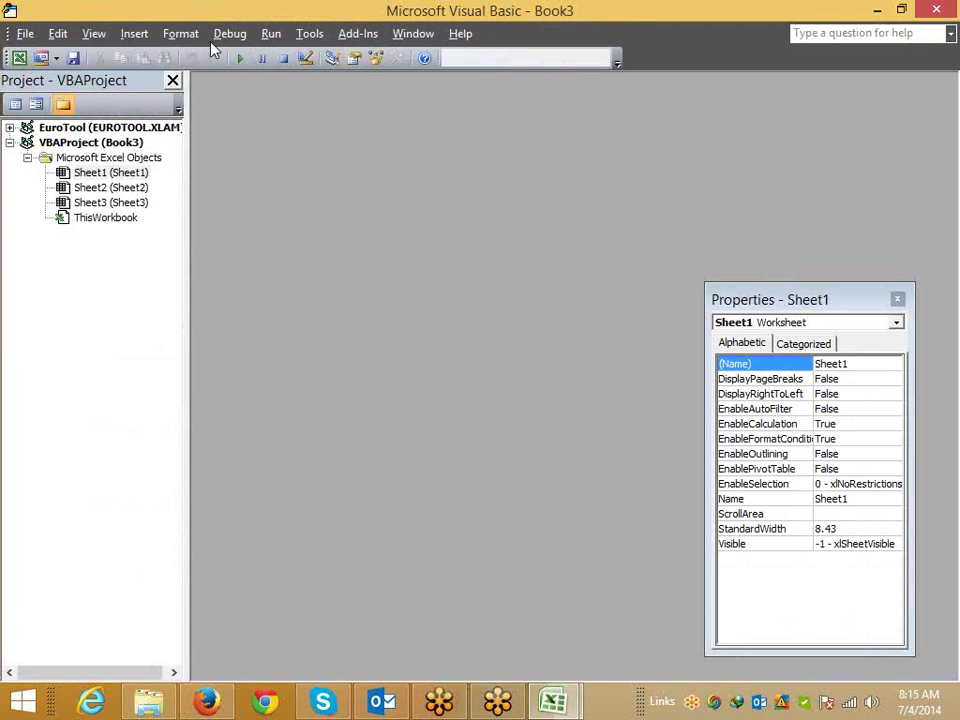
left_click(142, 37)
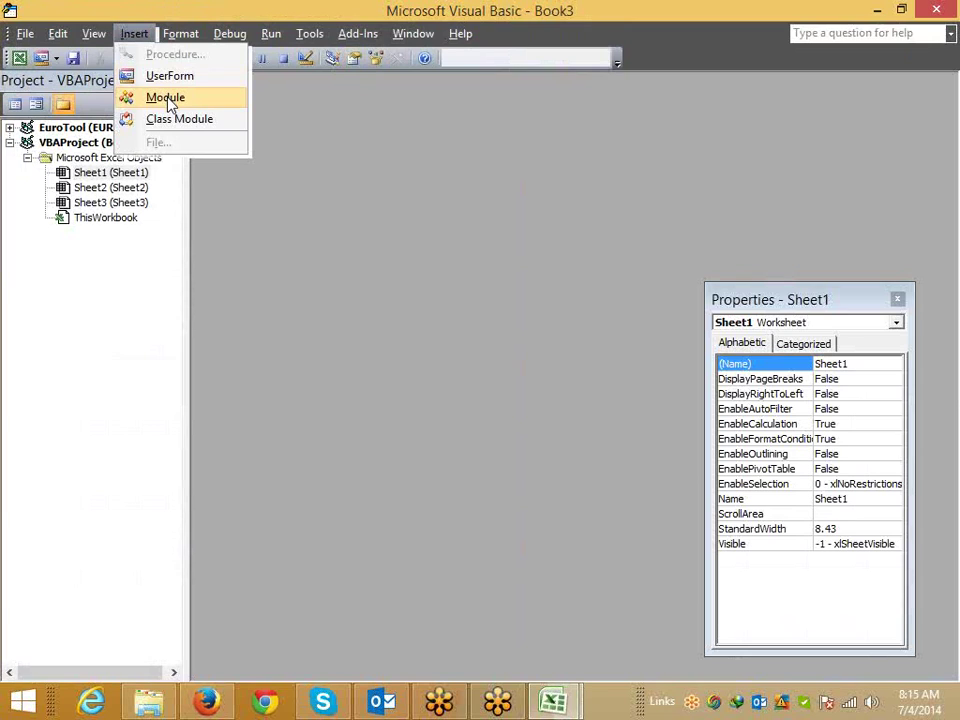
left_click(171, 99)
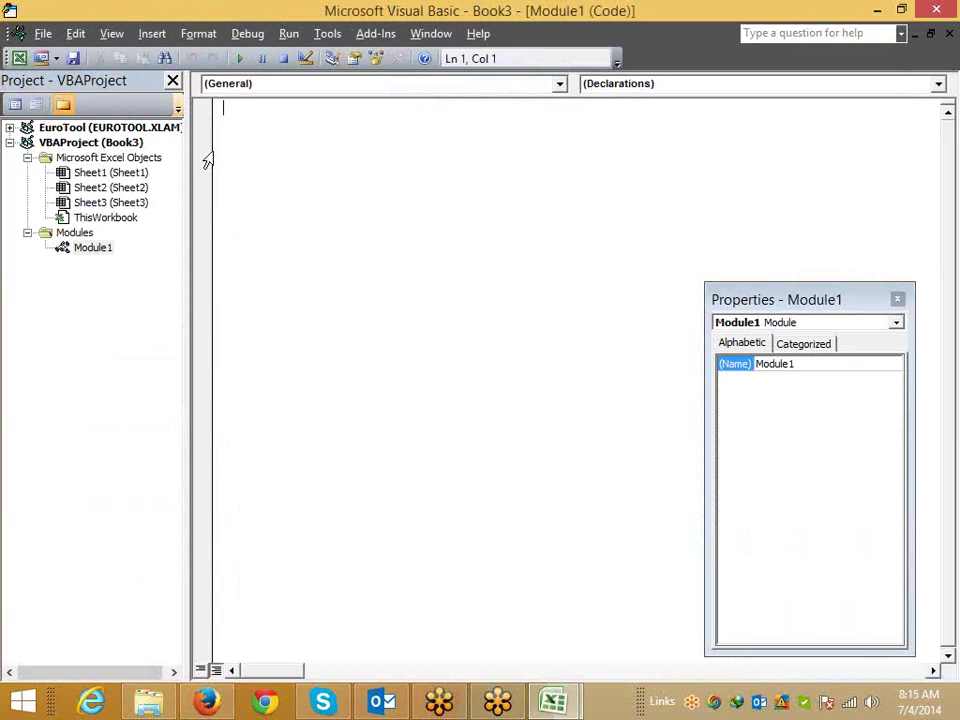
type("sub ")
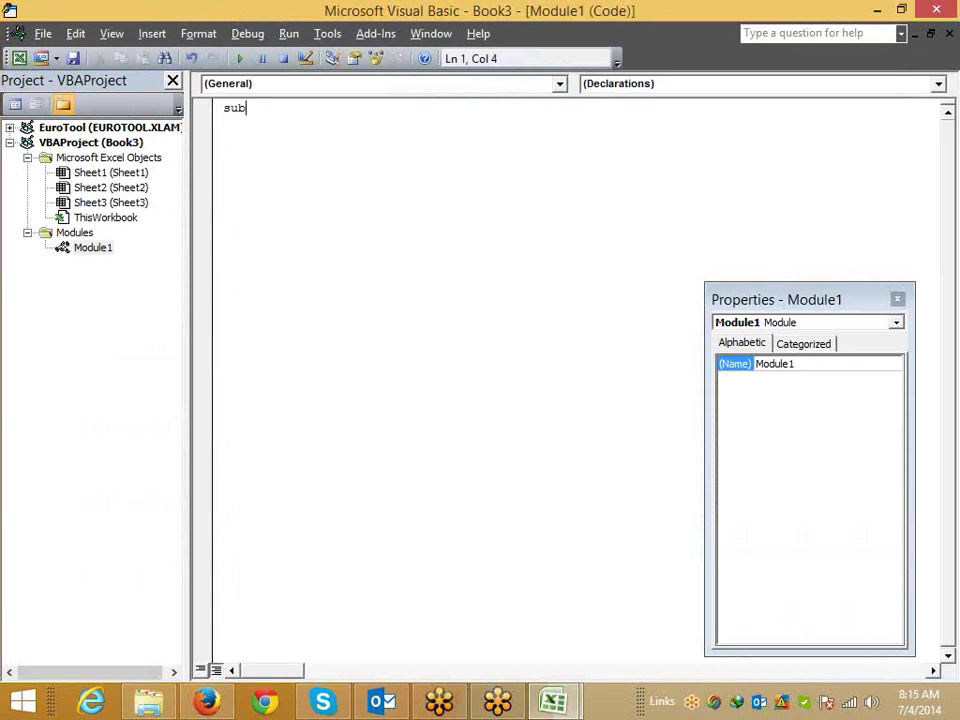
type("rr")
type("()")
key("Return")
key("Return")
key("Return")
key("Return")
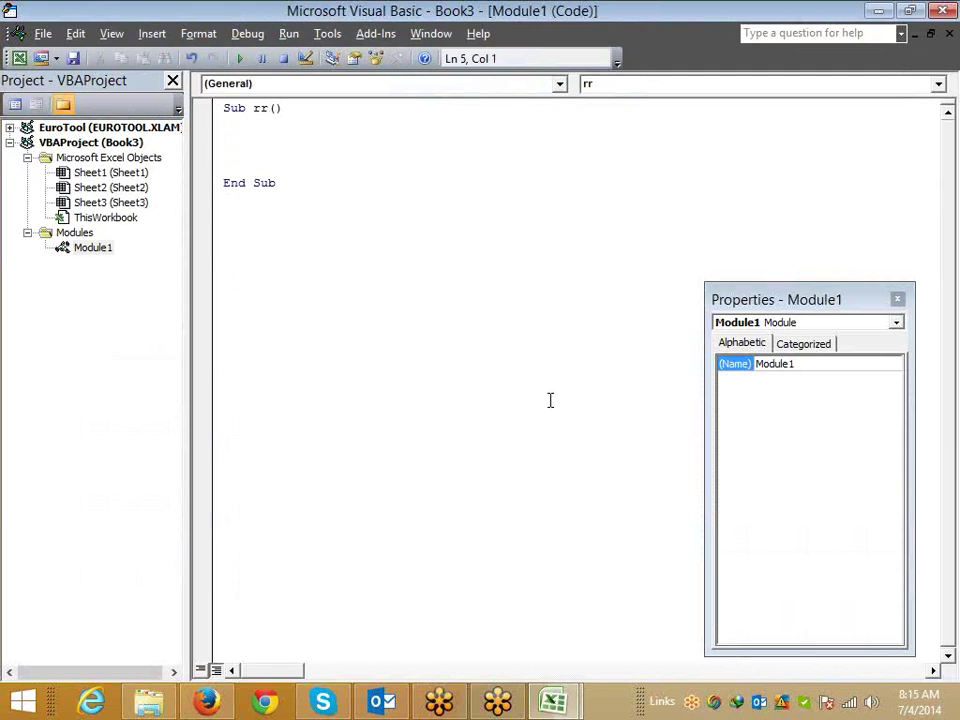
key("alt+F11")
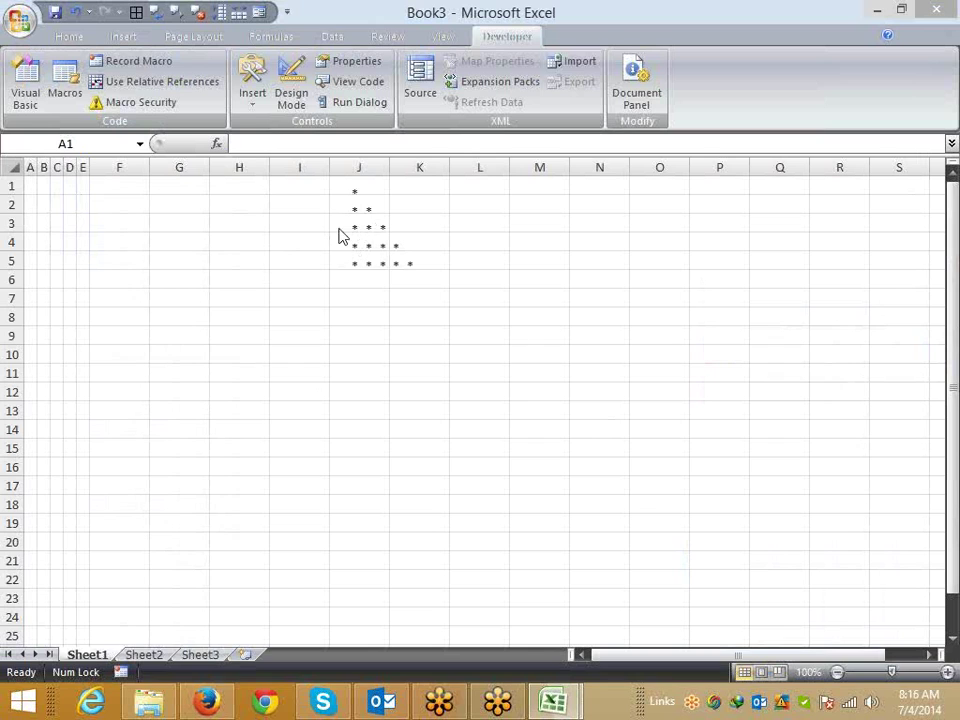
Step: Inside rr, write the loop headers For i = 1 To 5 and For j = 1 To i
mouse_move(570, 684)
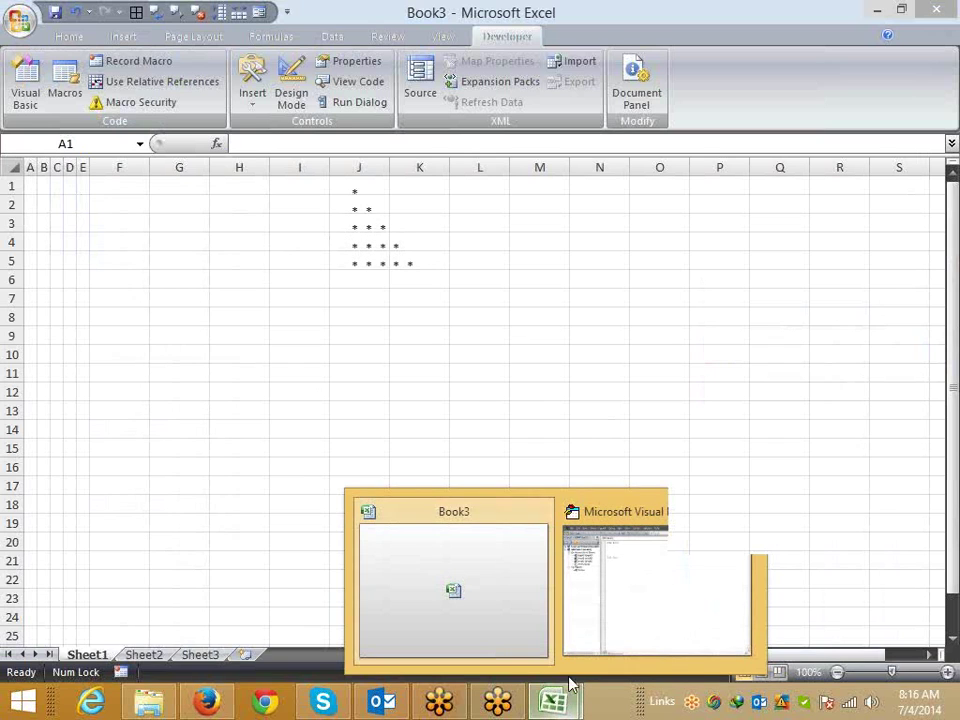
left_click(611, 639)
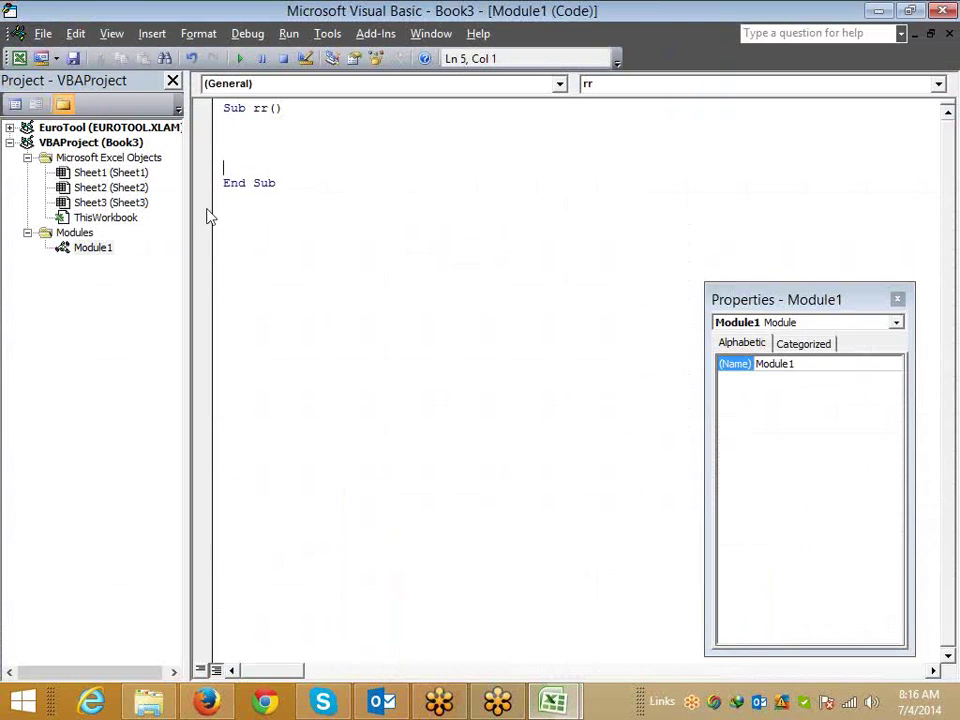
left_click(270, 141)
key("Up")
key("Return")
key("Up")
type("fo")
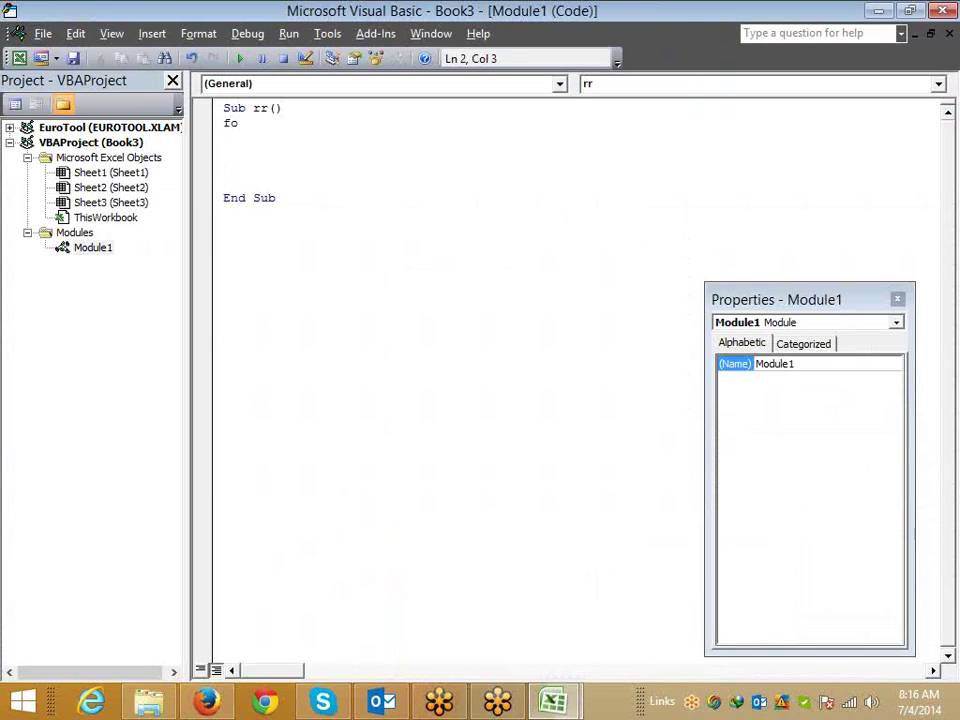
type("r i")
type("= 1 t")
type("o ")
type("5")
key("Return")
key("Return")
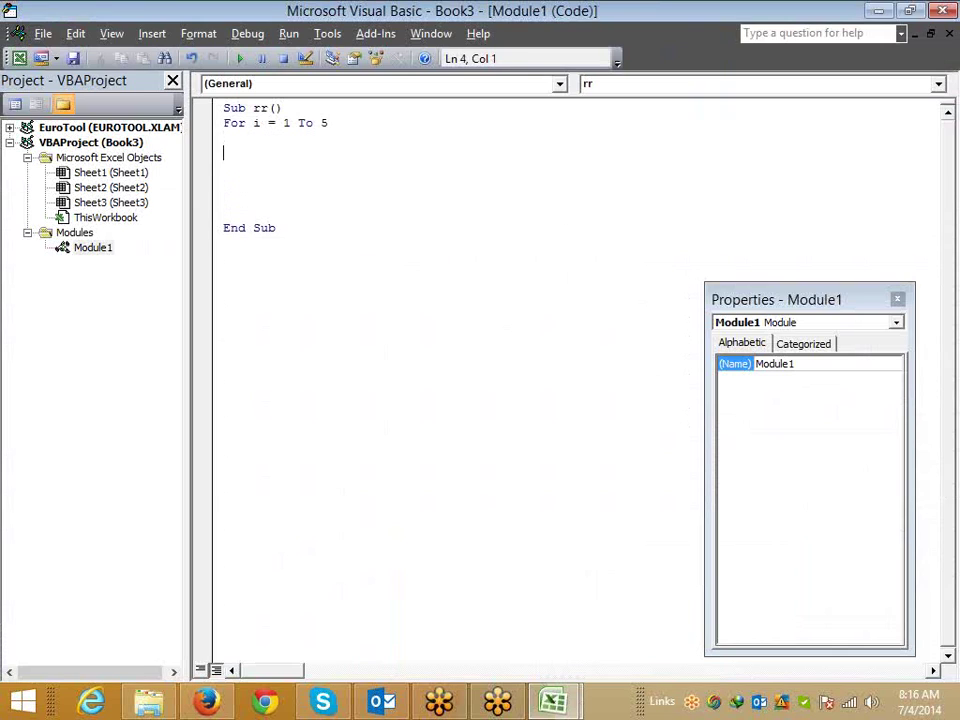
key("Tab")
type("fo")
type("r j= ")
type("1 to ")
type("i")
key("Return")
Step: Add Cells(i, j).Value = "*", Next j and Next i, then delete the extra blank lines
type("c")
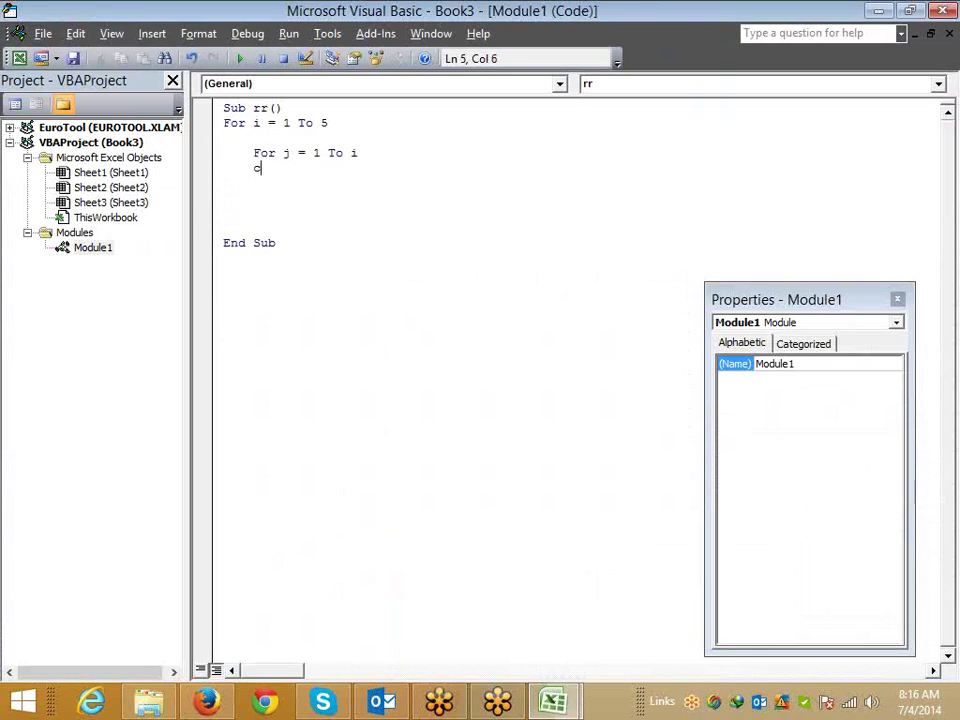
type("ells")
type("(i")
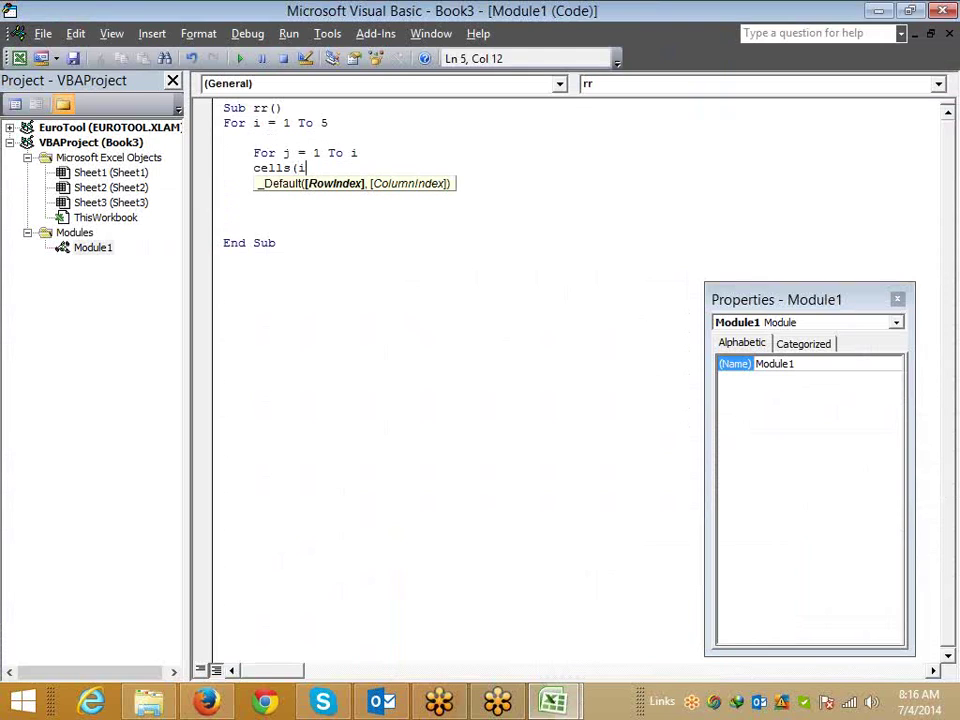
type(",j")
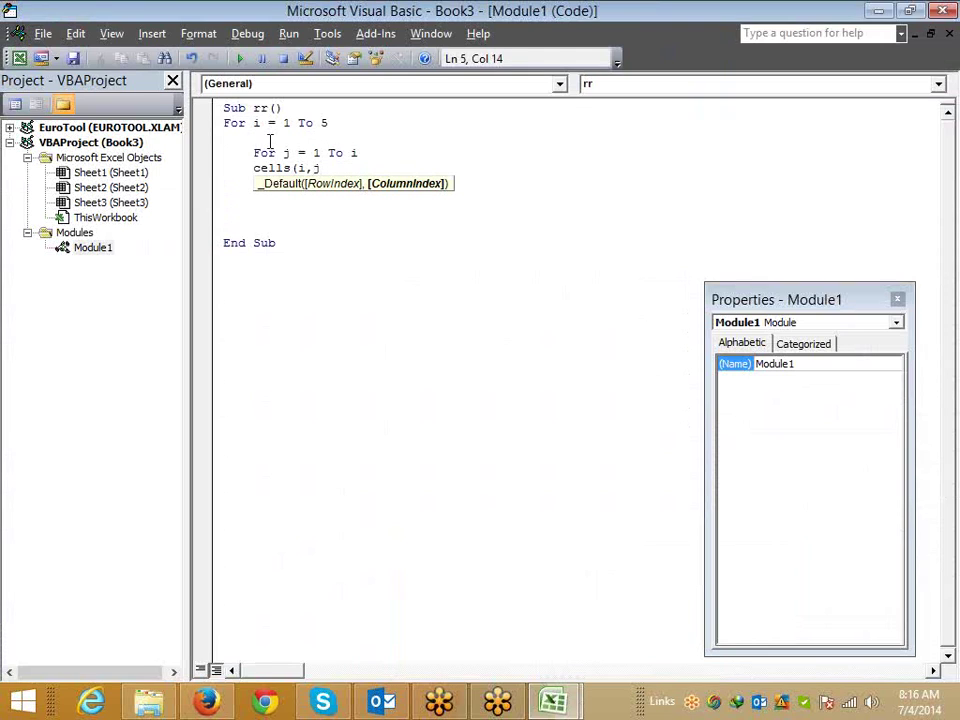
type(").")
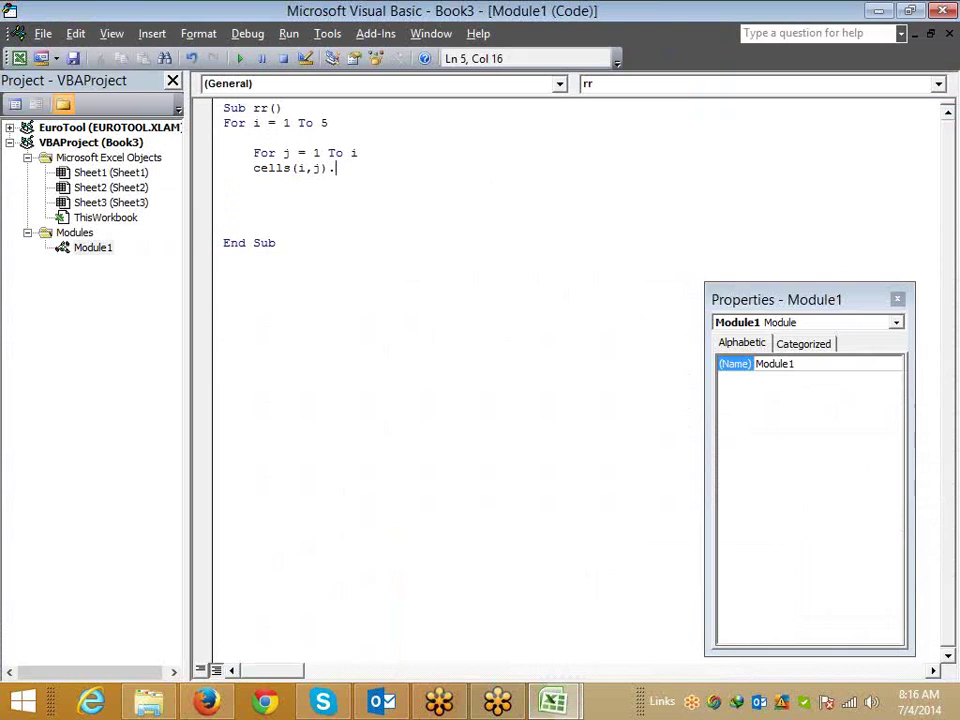
type("va")
type("lue")
type("=")
type("1")
key("BackSpace")
type("*")
type("\"")
key("Return")
type("ne")
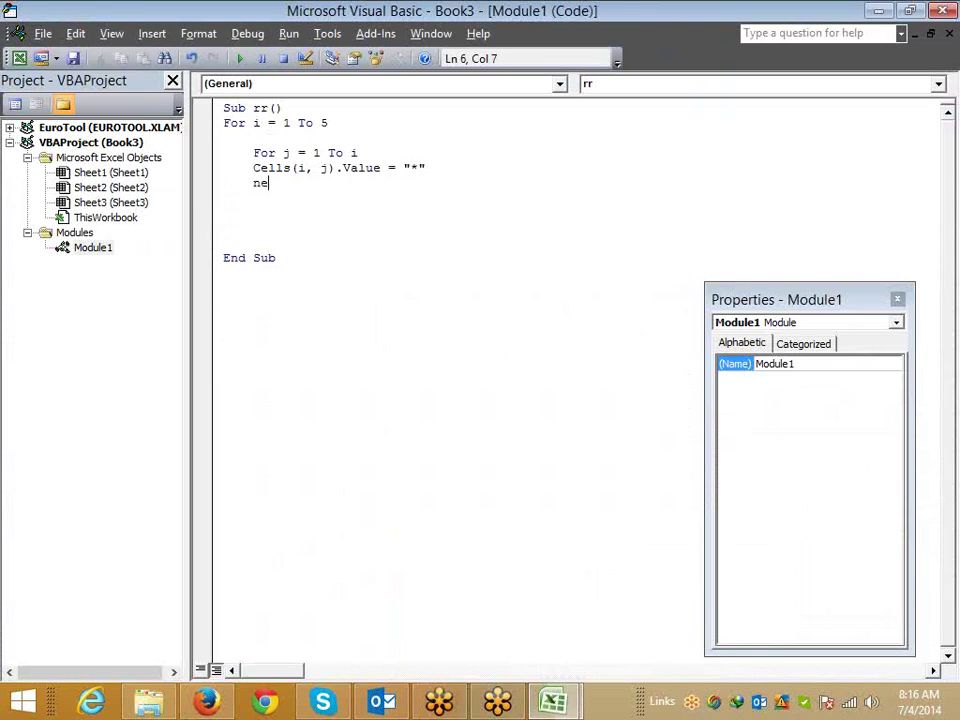
type("xt ")
type("j")
key("Return")
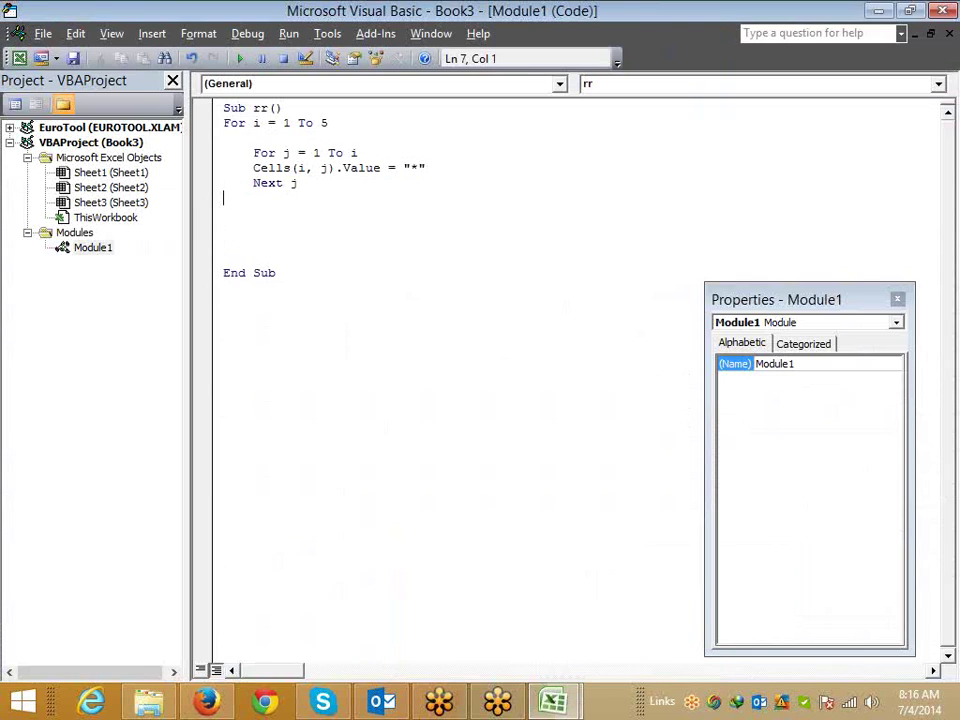
type("next ")
type("i")
key("Return")
left_click(258, 140)
key("Delete")
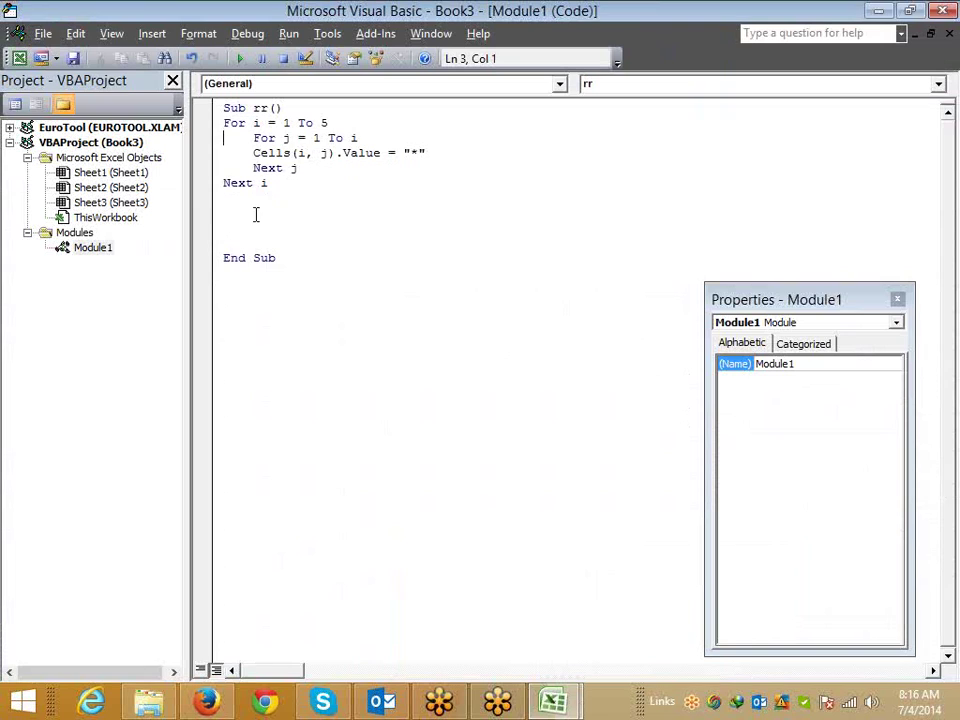
left_click(241, 212)
key("Delete")
key("Delete")
key("Delete")
left_click(274, 184)
Step: Run the rr macro from the Macros list to fill A1:E5 with stars, then return to the code
left_click(261, 167)
key("alt+F11")
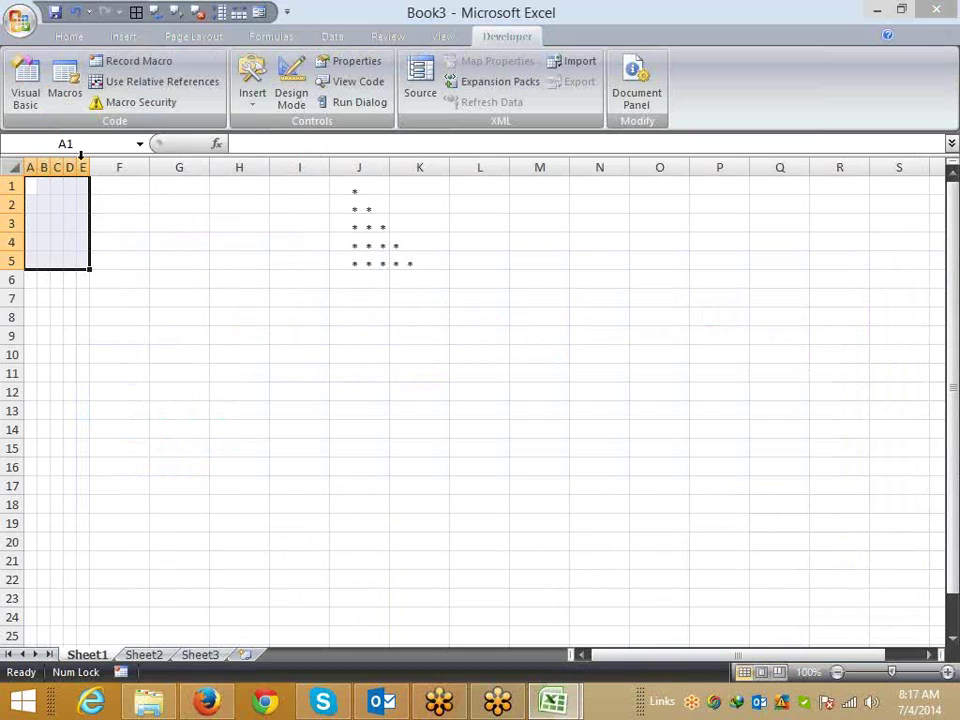
left_click(68, 95)
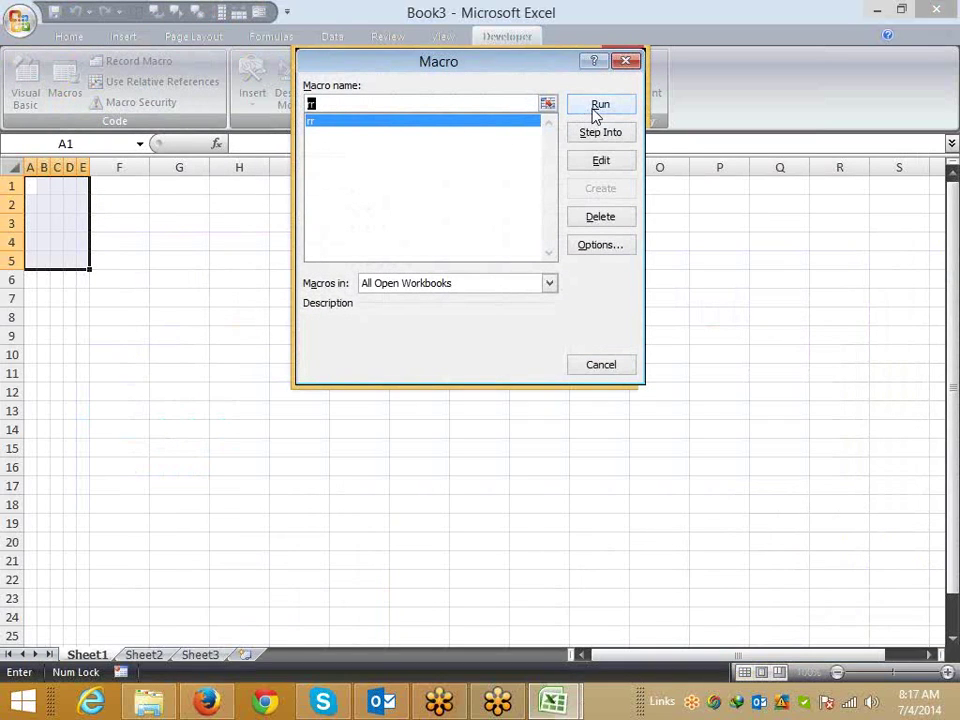
left_click(598, 106)
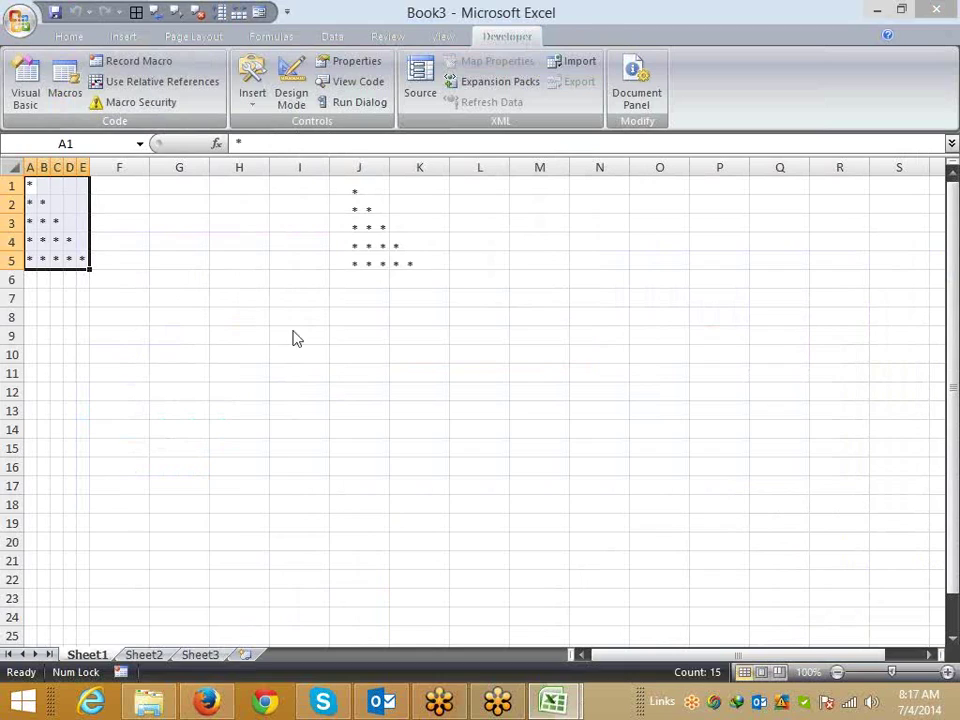
key("alt+F11")
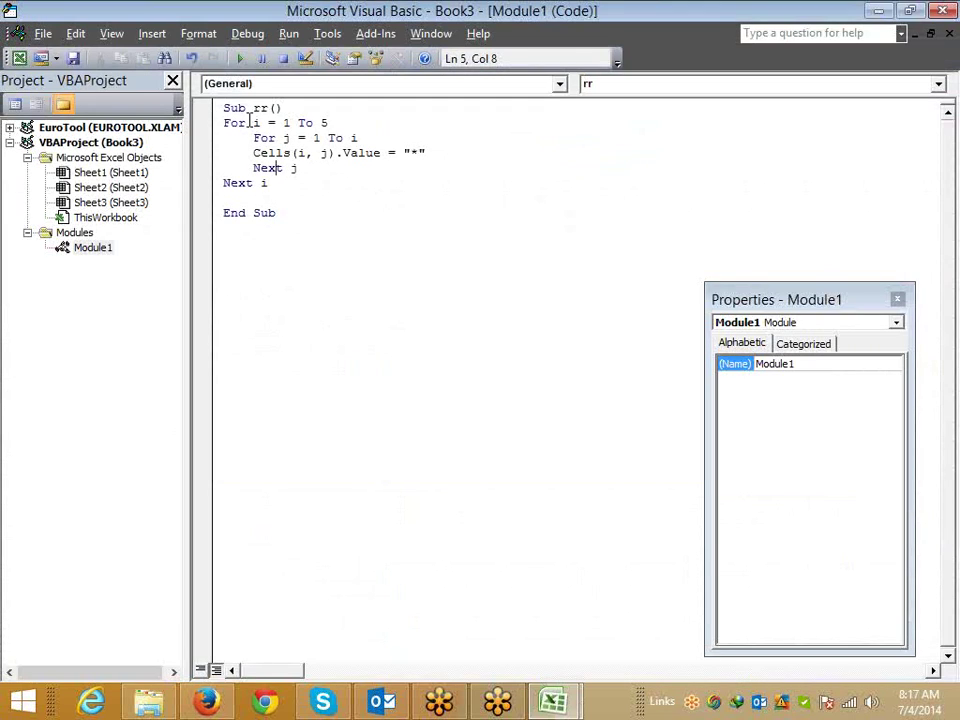
Step: Walk through rr's loop lines, comparing them with the stars in A1, A2 and B2
left_click_drag(223, 122, 349, 122)
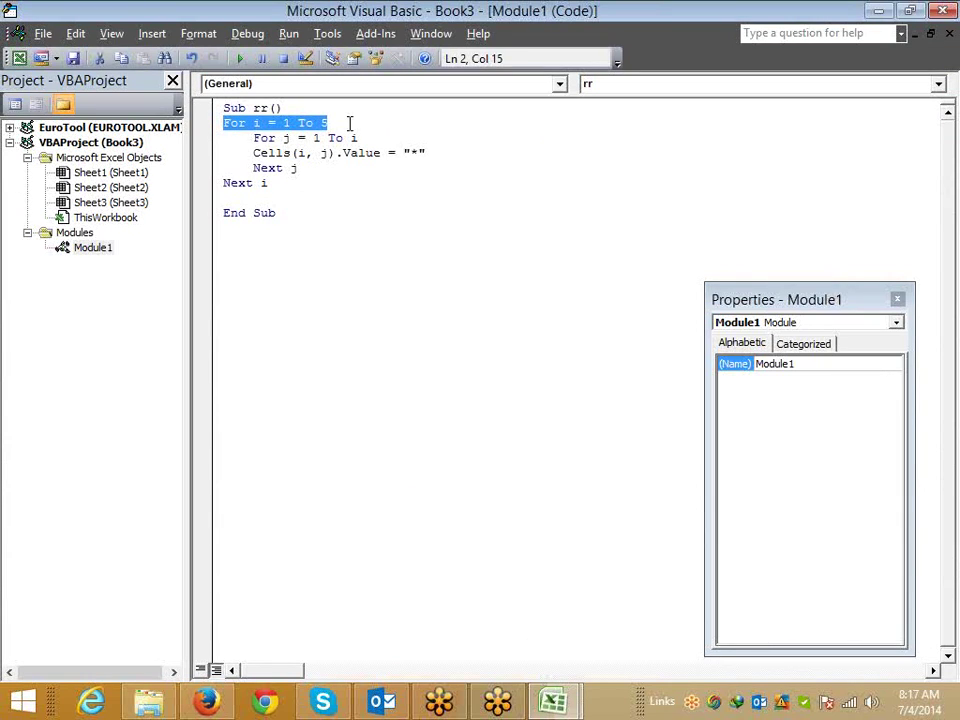
mouse_move(370, 140)
left_mouse_down()
mouse_move(255, 153)
mouse_move(289, 154)
mouse_move(304, 168)
left_mouse_up()
key("Down")
key("Down")
key("End")
left_click(257, 122)
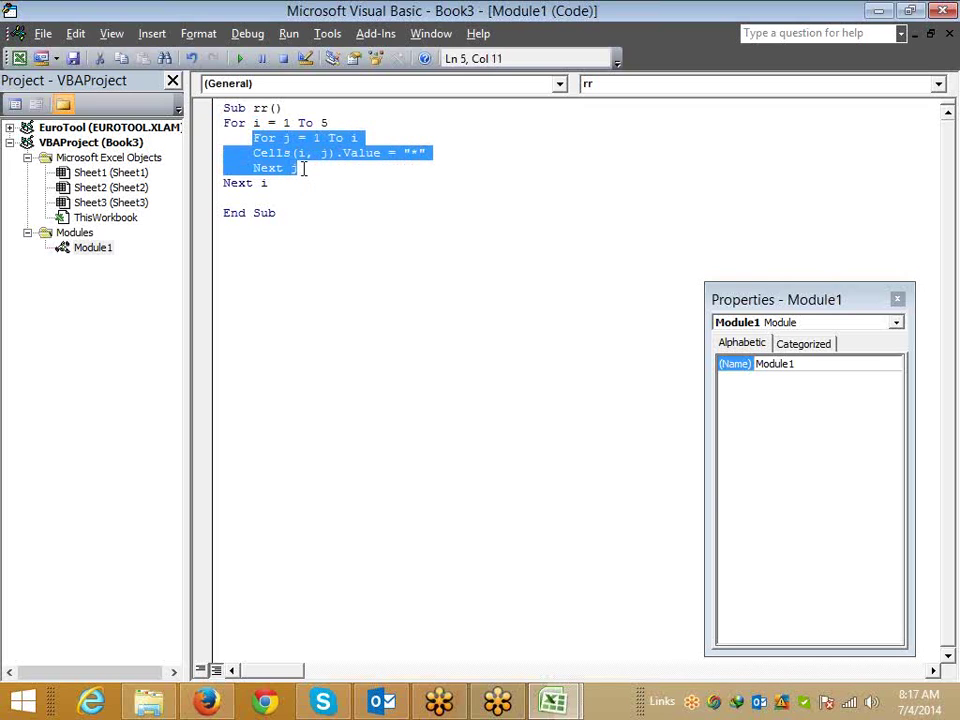
key("alt+Tab")
left_click(30, 186)
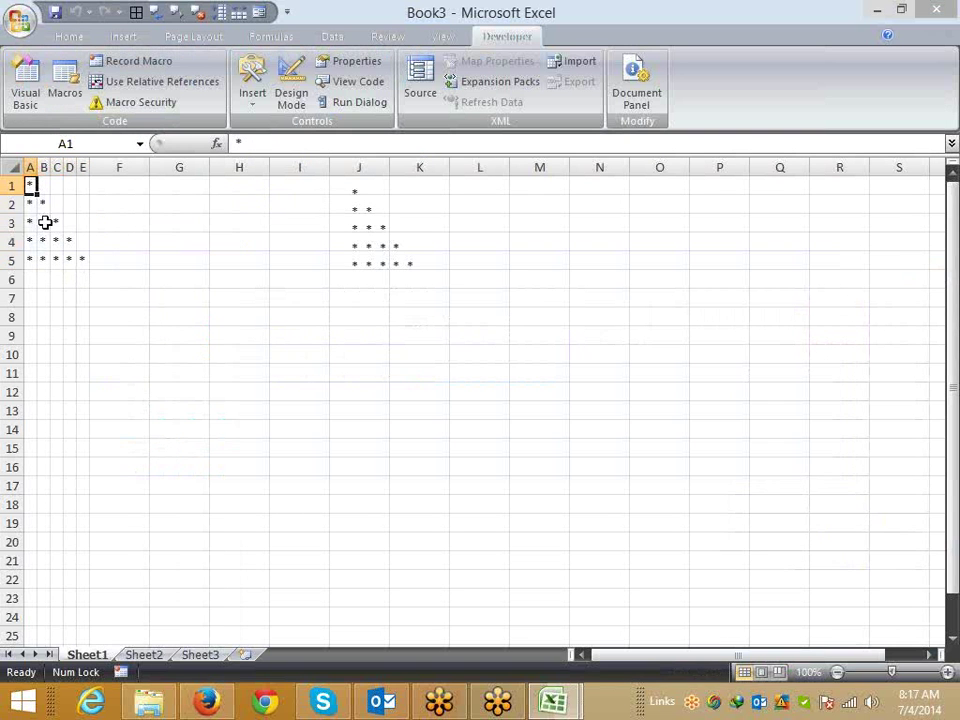
key("alt+Tab")
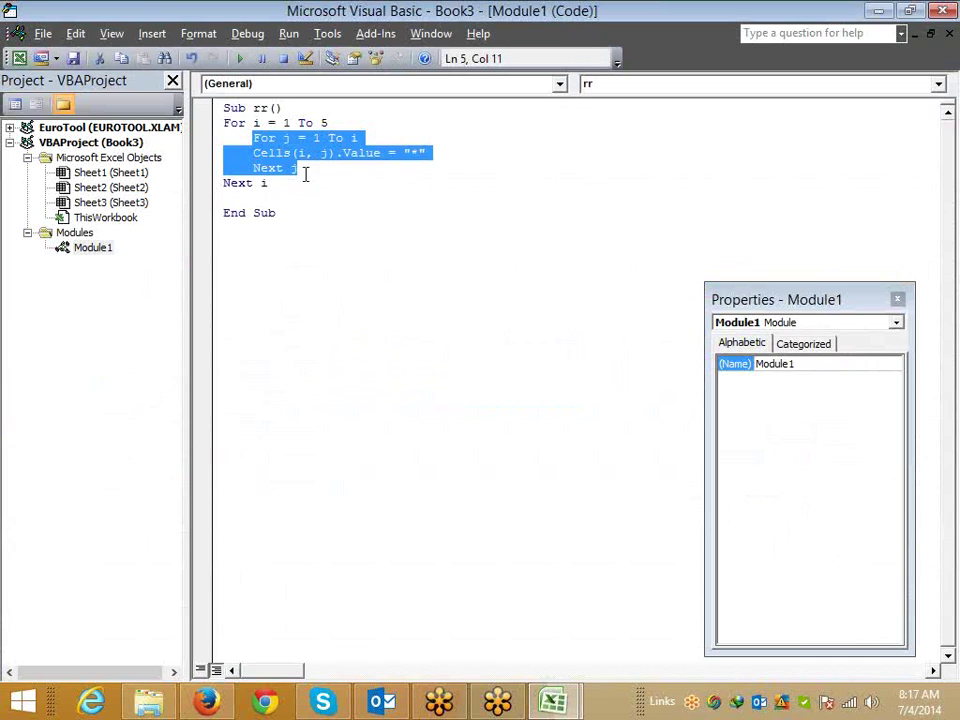
left_click(300, 170)
left_click(253, 122)
mouse_move(253, 137)
left_mouse_down()
mouse_move(370, 137)
mouse_move(349, 152)
left_mouse_up()
left_click(297, 137)
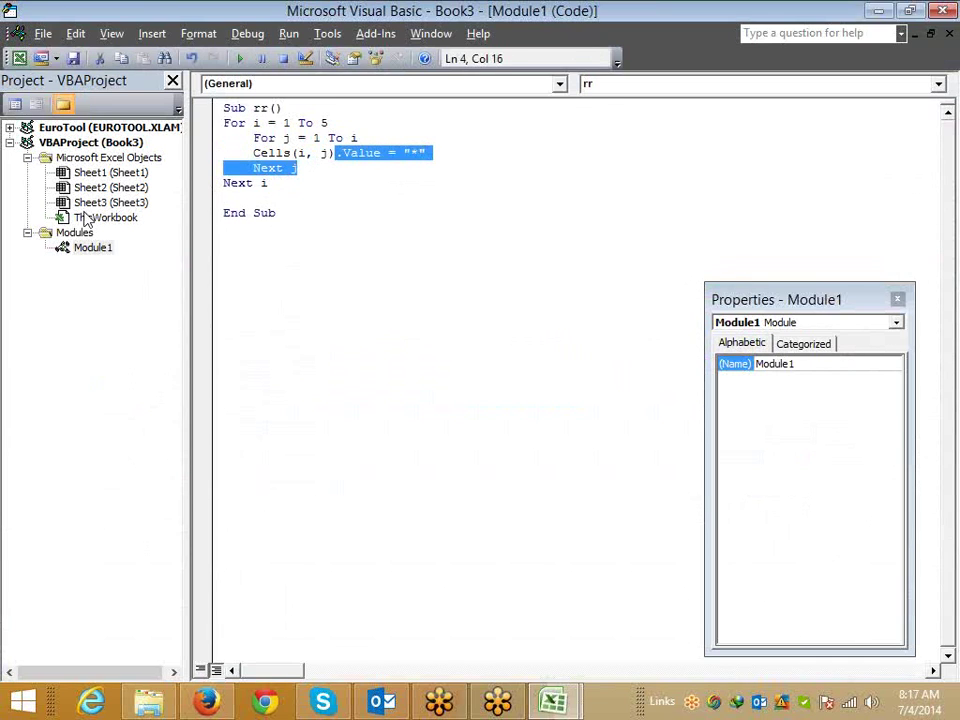
key("alt+Tab")
left_click(30, 203)
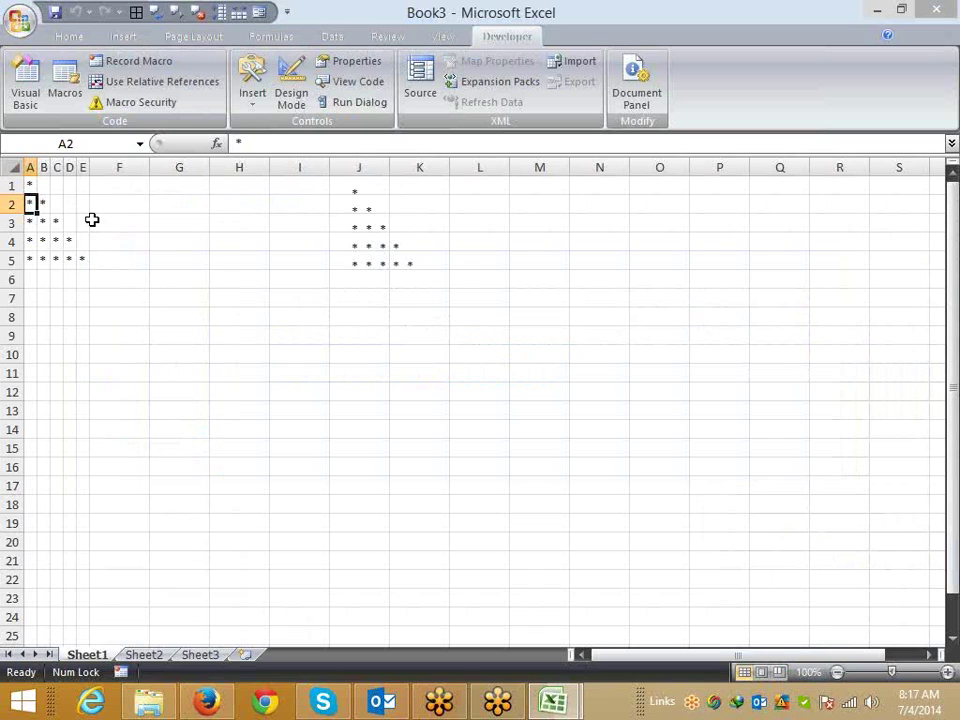
left_click(43, 206)
key("alt+F11")
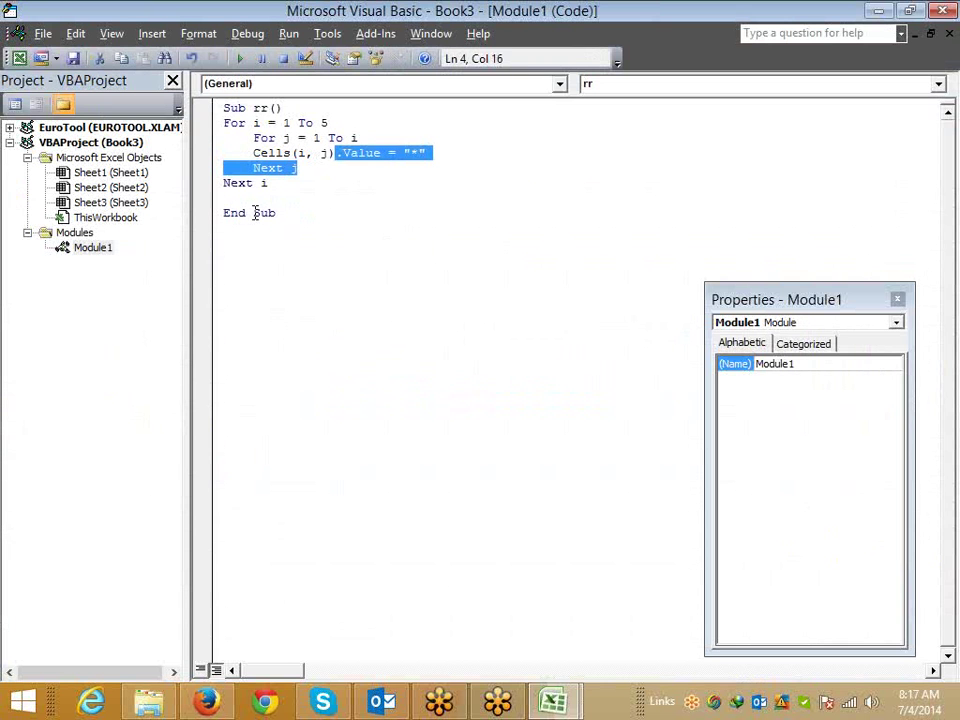
Step: Highlight the For i and For j lines and point out the row-3 stars A3:C3
left_click(218, 122)
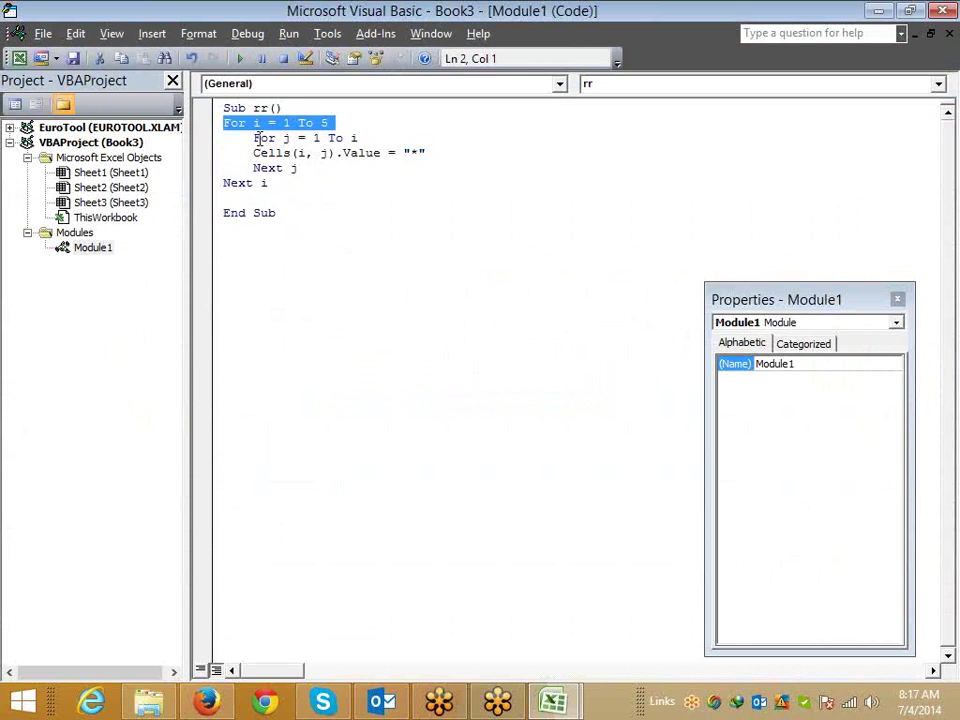
left_click(259, 137)
left_click_drag(256, 137, 362, 138)
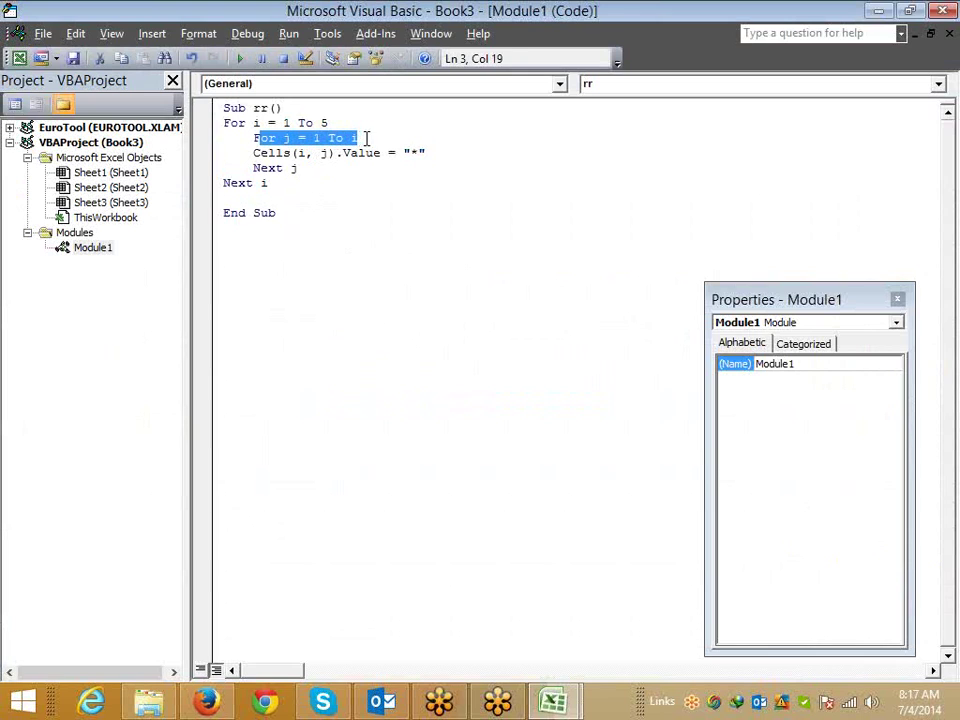
key("alt+F11")
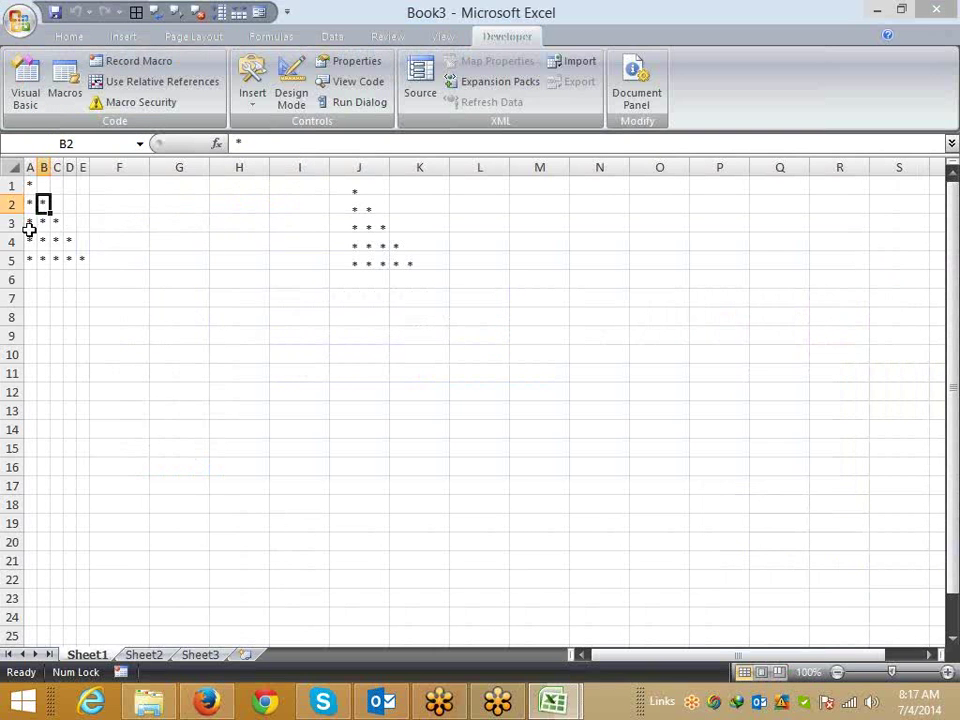
left_click(30, 222)
left_click(47, 222)
left_click(57, 222)
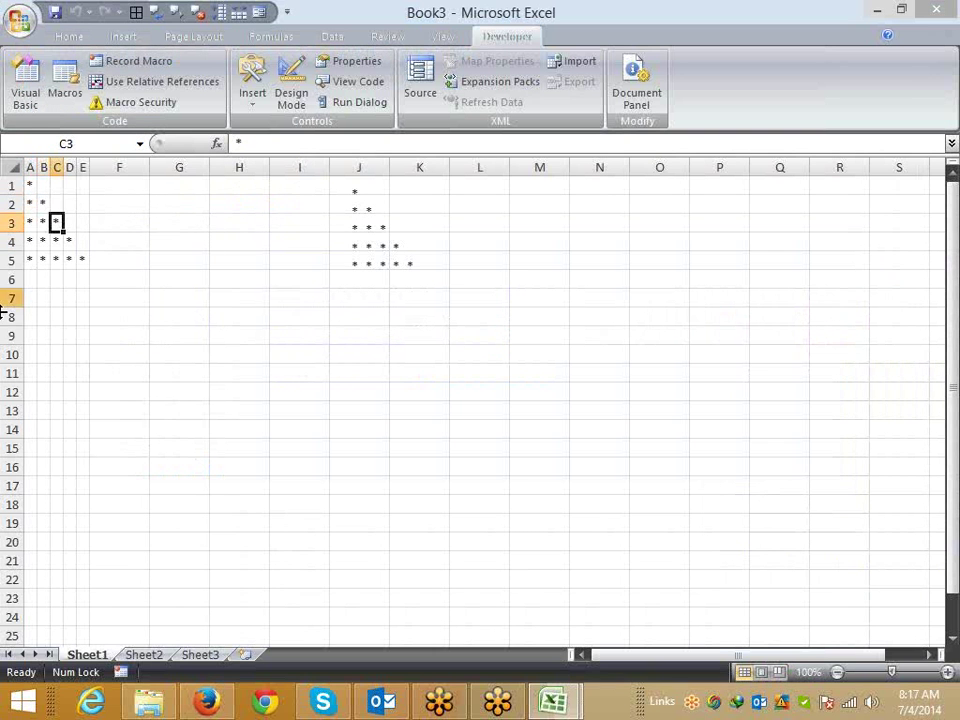
key("alt+F11")
Step: Highlight the Cells(i, j) line and its row variable i and column variable j
left_click(290, 197)
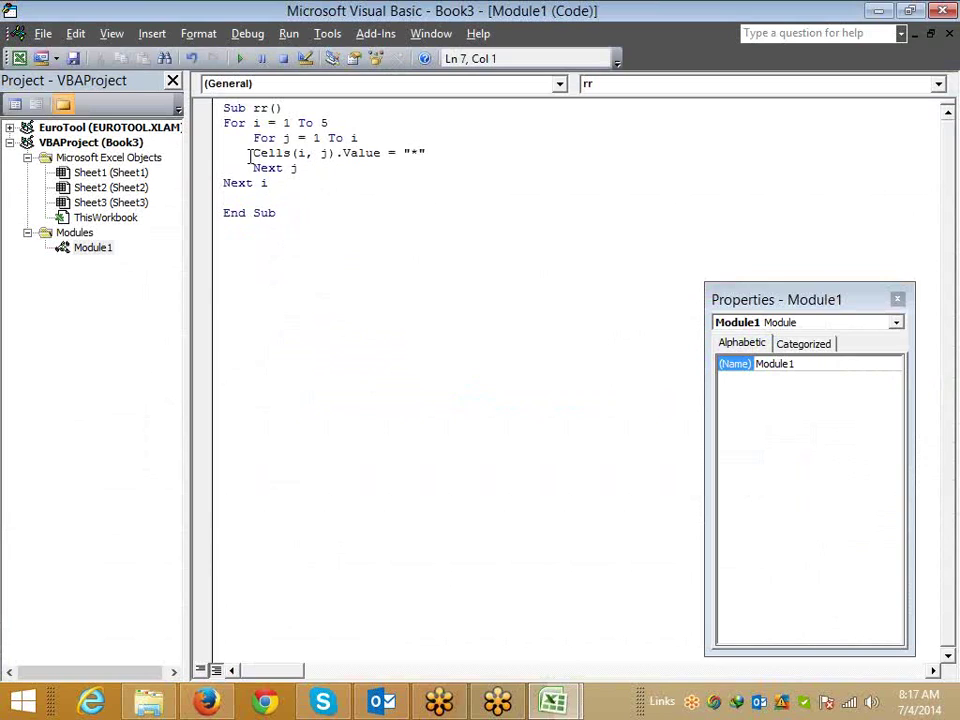
left_click_drag(249, 155, 432, 155)
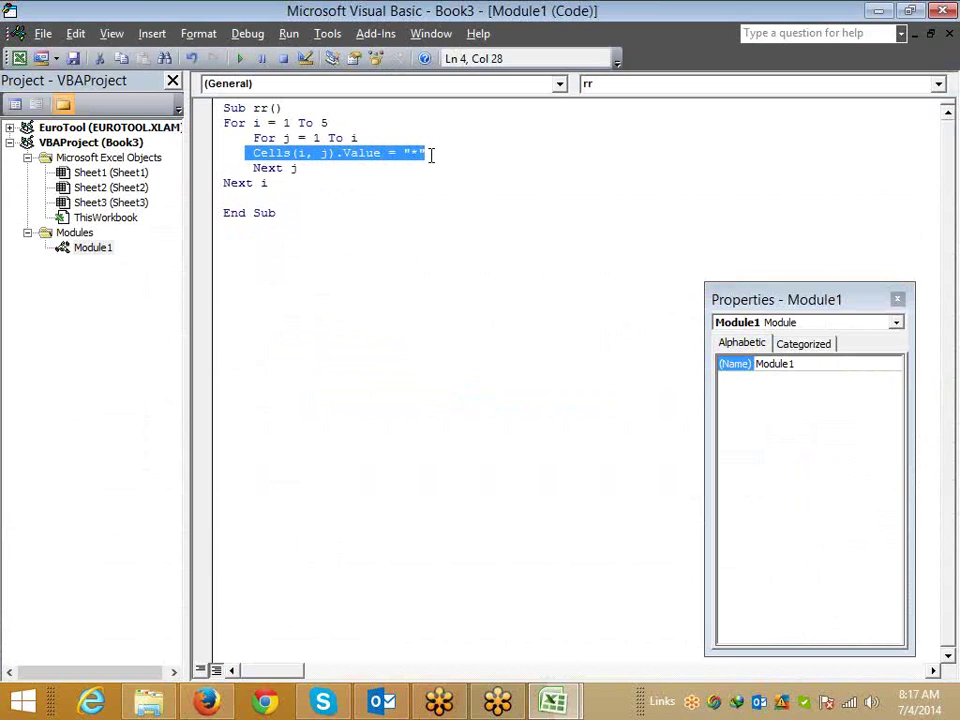
left_click(329, 172)
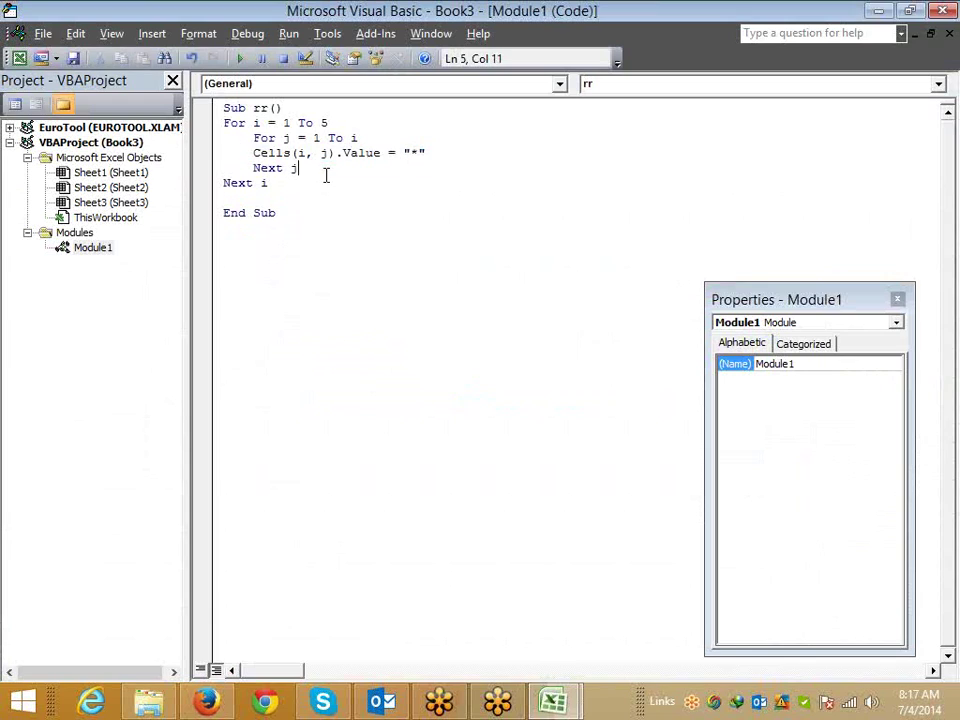
left_click(303, 153)
double_click(303, 153)
left_click_drag(303, 170, 250, 203)
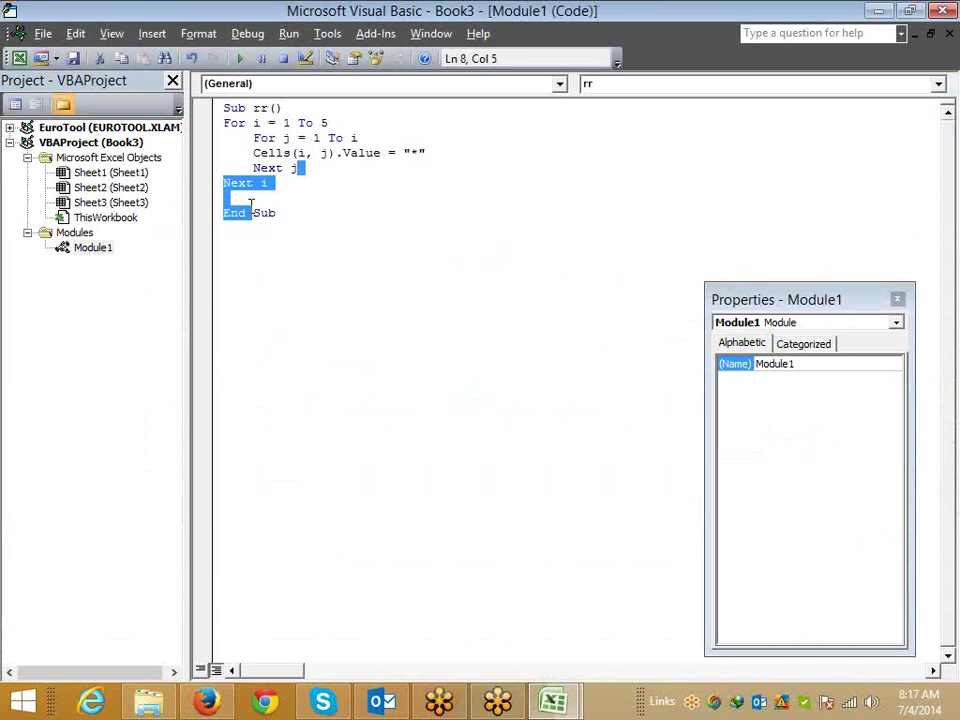
left_click(250, 203)
left_click(322, 167)
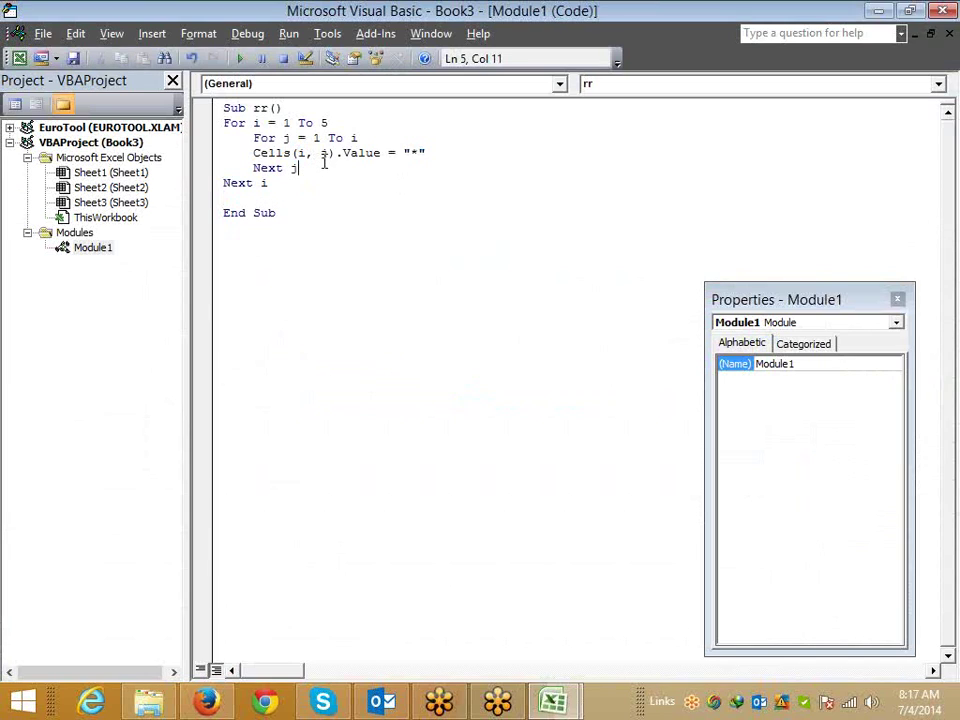
double_click(323, 153)
double_click(299, 155)
double_click(323, 153)
Step: Point out A3:C3 again and place the cursor on the blank line below Next i
key("alt+F11")
left_click(30, 222)
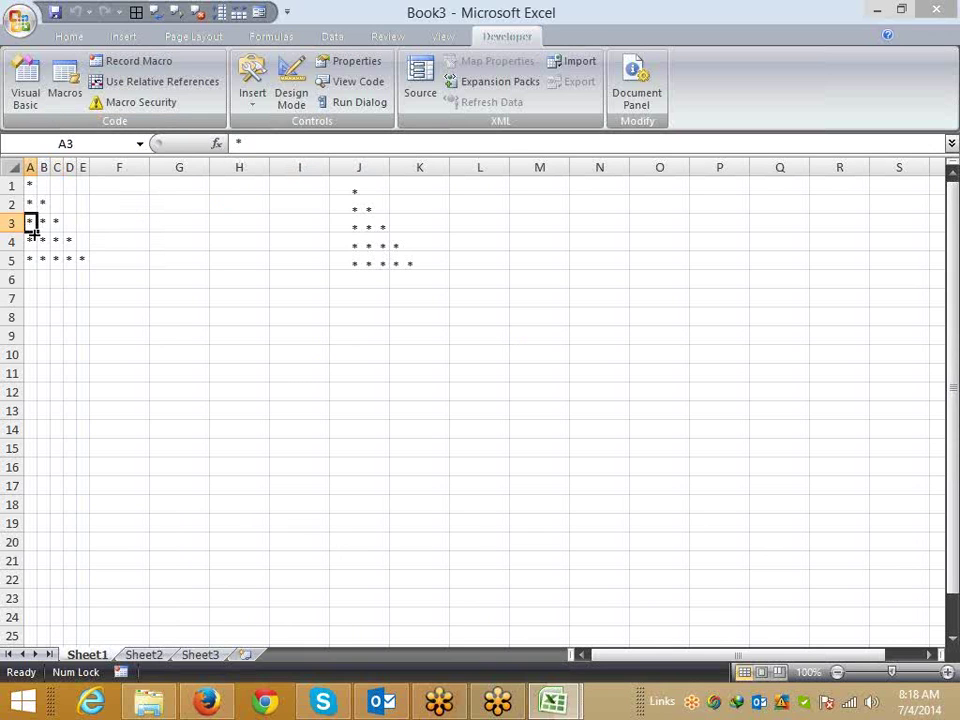
left_click(43, 222)
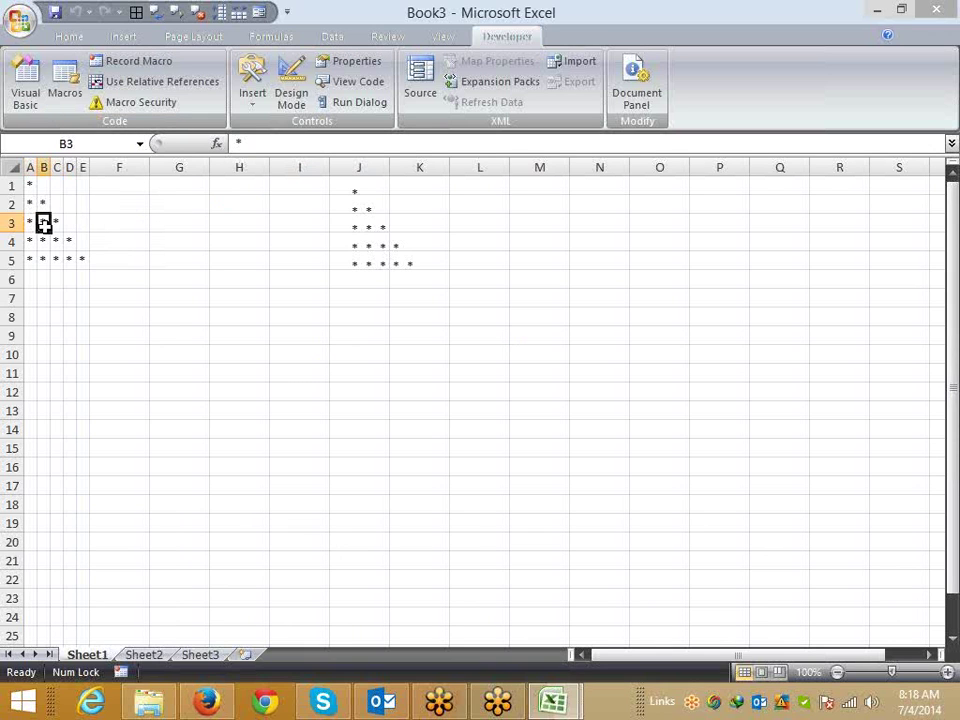
left_click(57, 222)
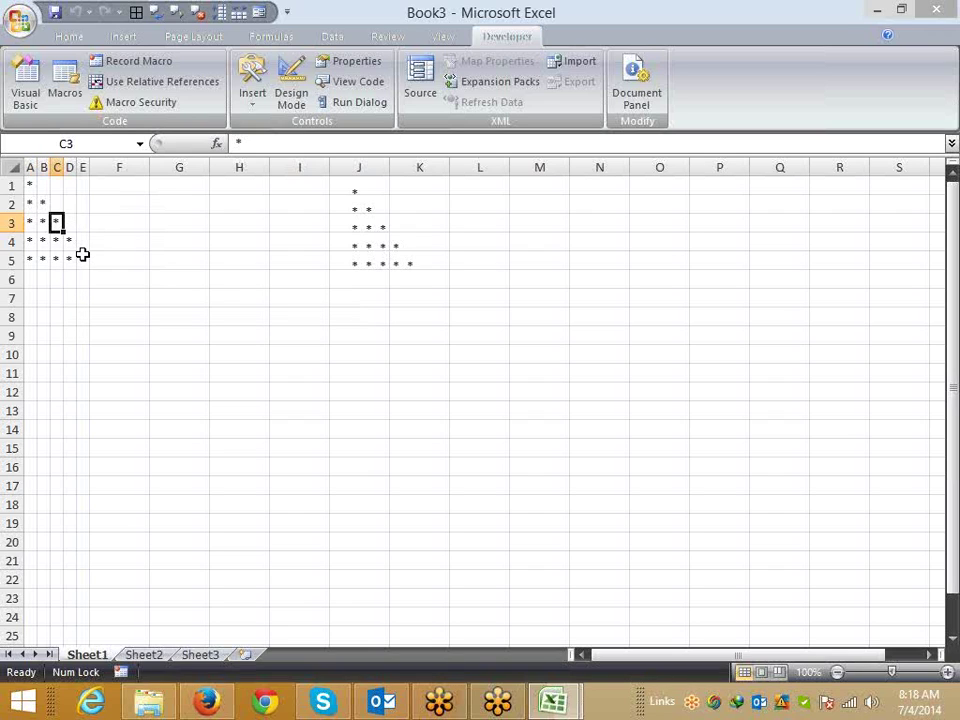
key("alt+F11")
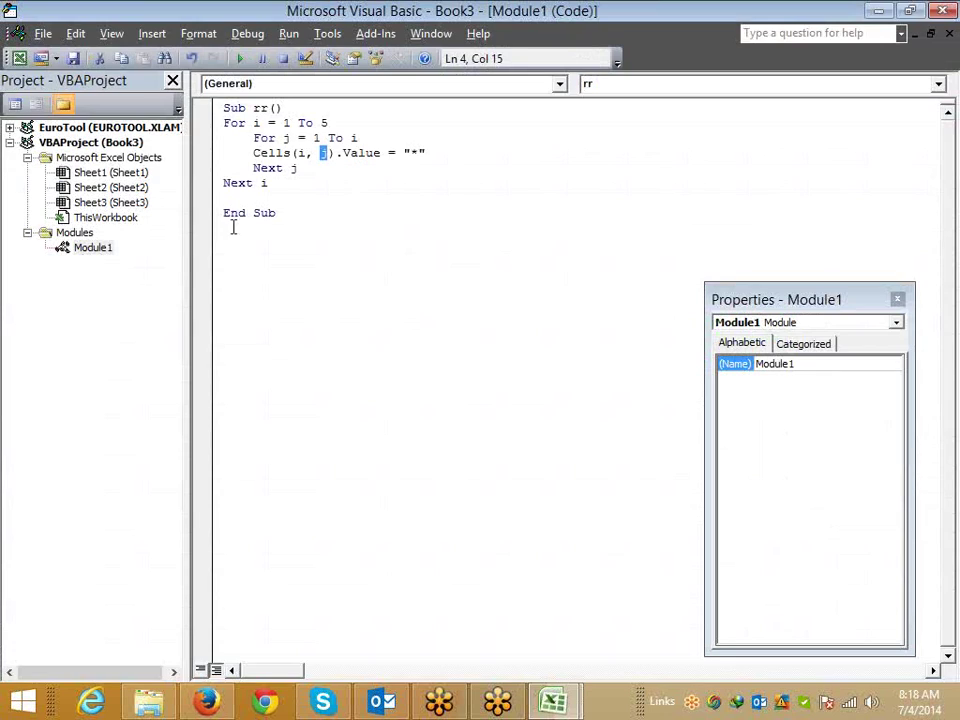
left_click(306, 186)
left_click(249, 194)
key("alt+F11")
Step: Clear the star triangle from A1:E5 and try moving the J1:K5 star picture
left_click_drag(82, 259, 5, 177)
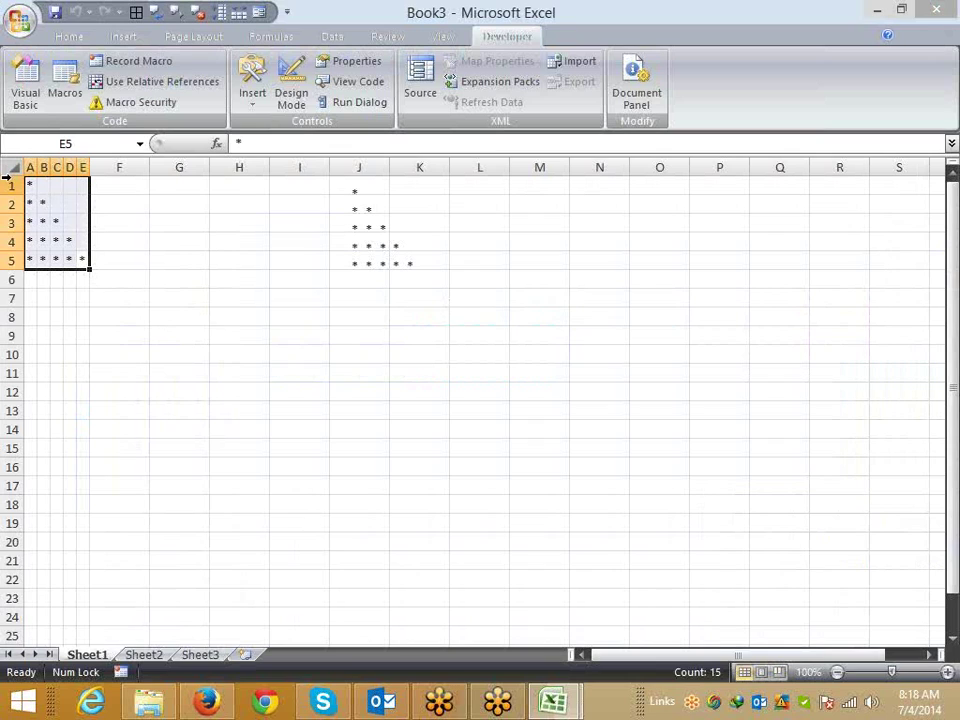
key("Delete")
left_click(245, 240)
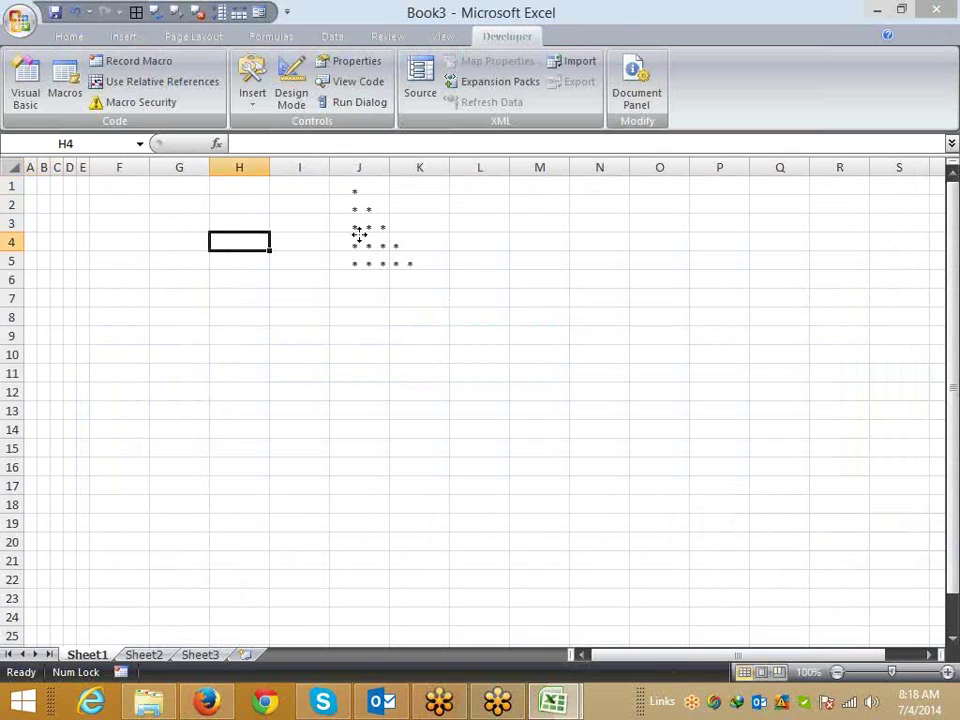
left_click(362, 250)
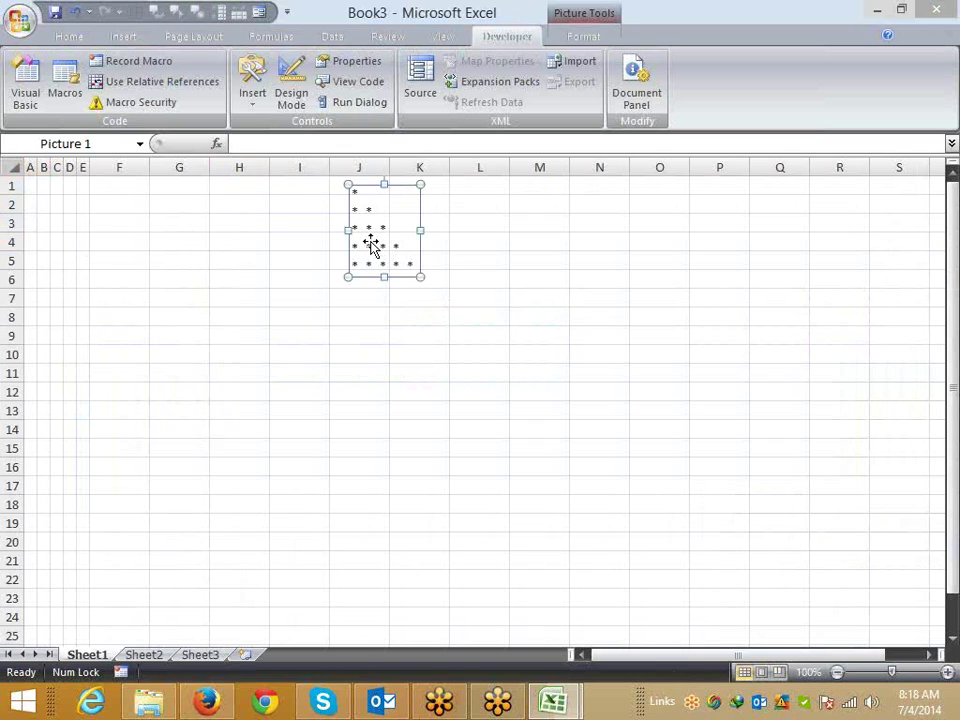
mouse_move(370, 241)
left_mouse_down()
mouse_move(226, 253)
mouse_move(369, 323)
left_mouse_up()
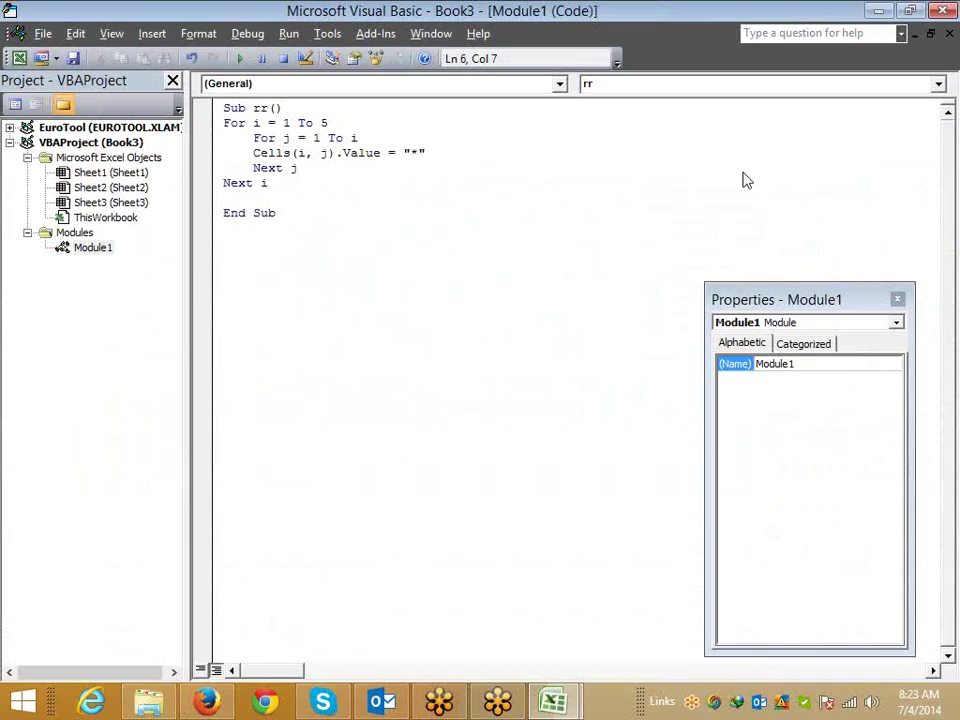
Step: In the Book3 workbook, select the Q1 and Q2 star pictures, then return to the VBA editor
mouse_move(560, 703)
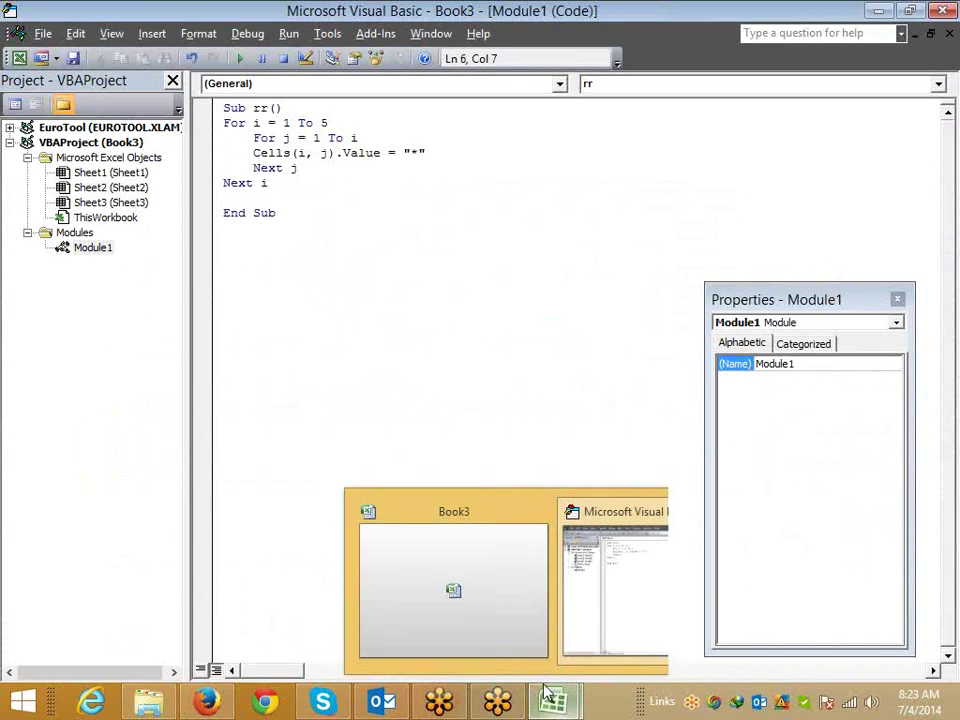
left_click(410, 518)
left_click(349, 520)
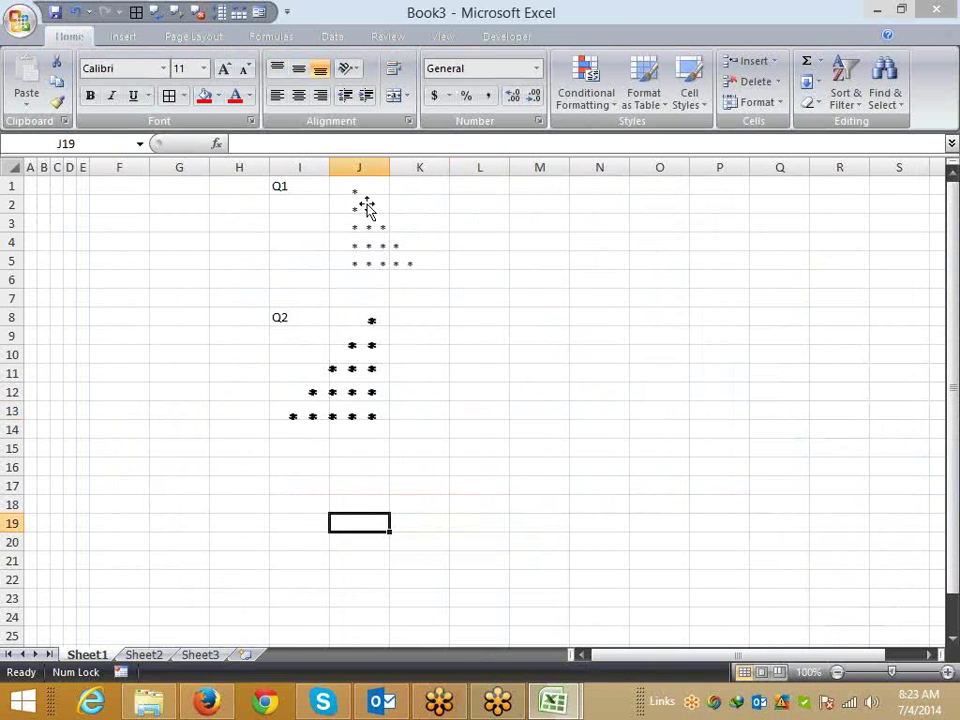
left_click(366, 206)
left_click(373, 391)
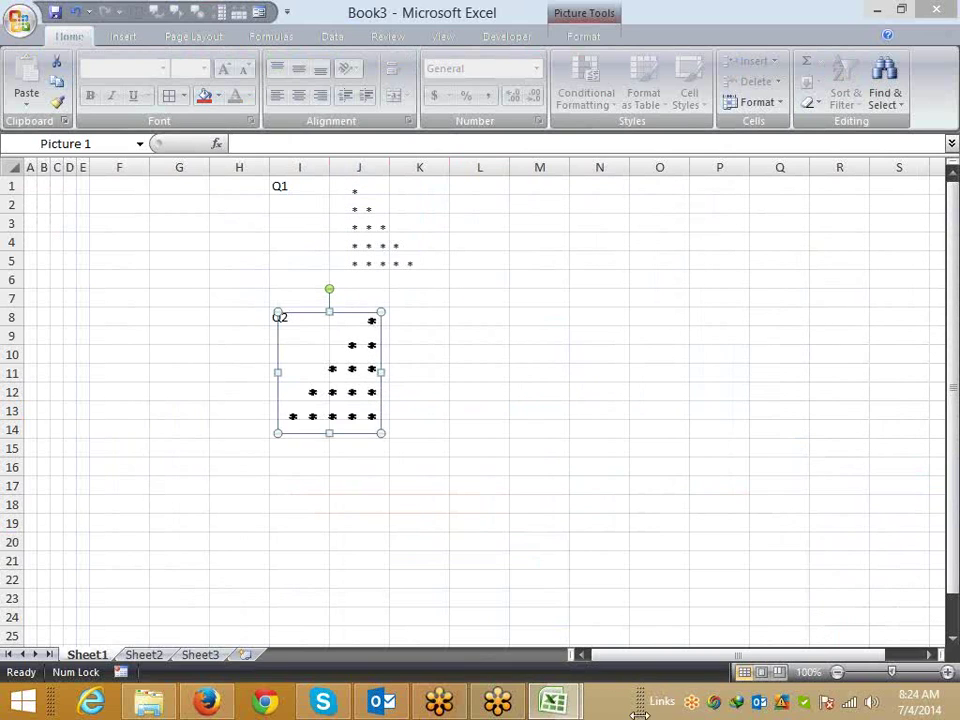
left_click(553, 703)
left_click(604, 642)
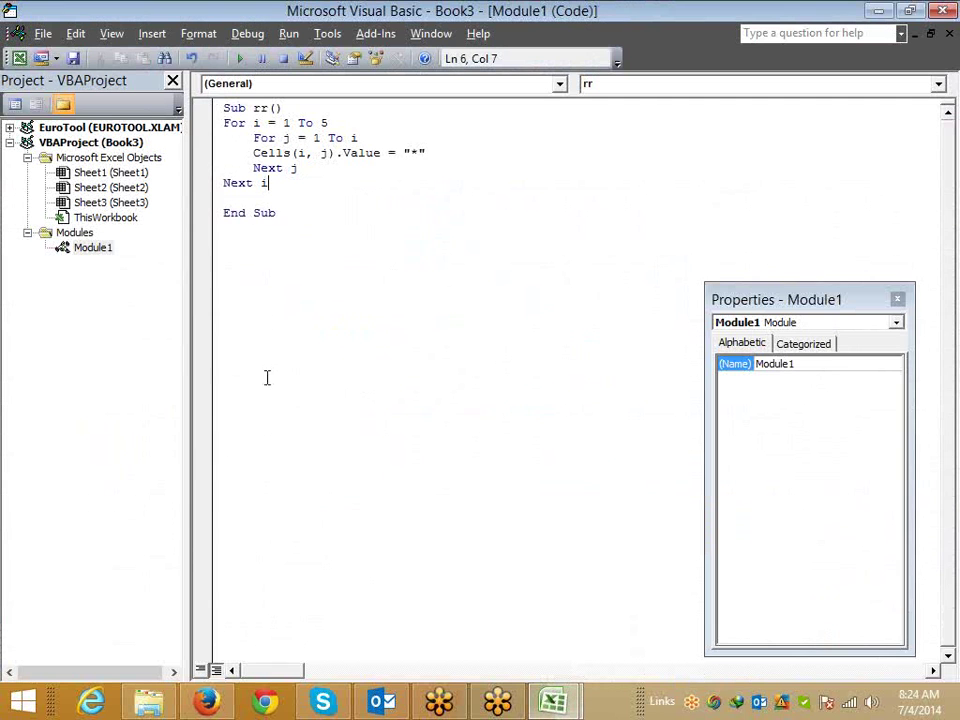
Step: Duplicate the rr macro below its End Sub and rename the copy rr_1
left_click(278, 236)
key("shift+Up")
key("shift+Up")
key("shift+Up")
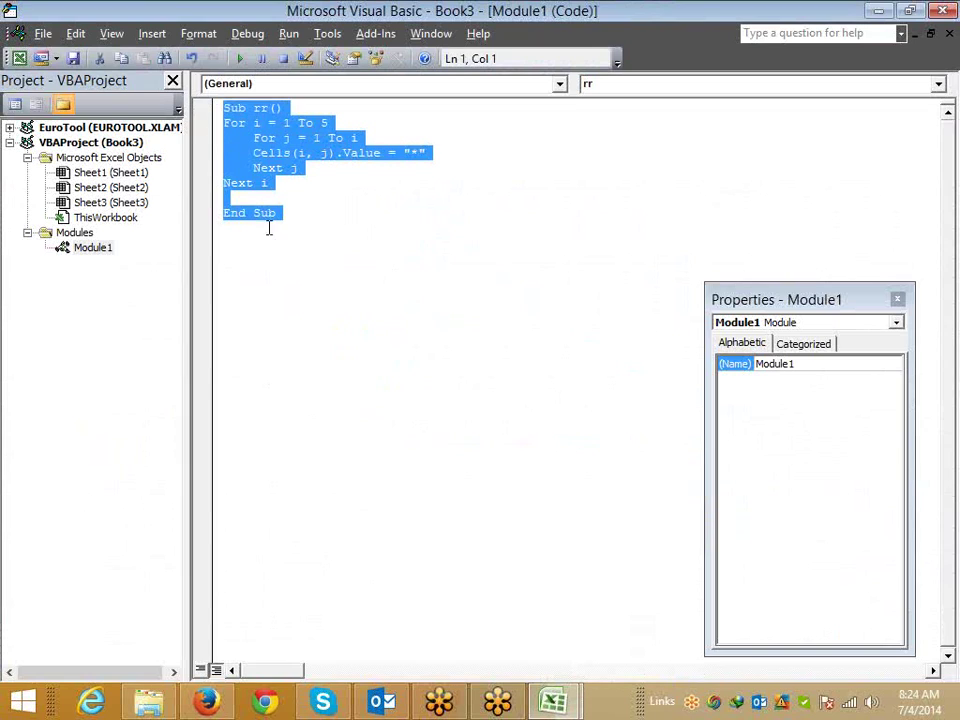
left_click(271, 258)
type("Sub rr() For i = 1 To 5     For j = 1 To i     Cells(i, j).Value = \"*\"     Next j Next i  End Sub")
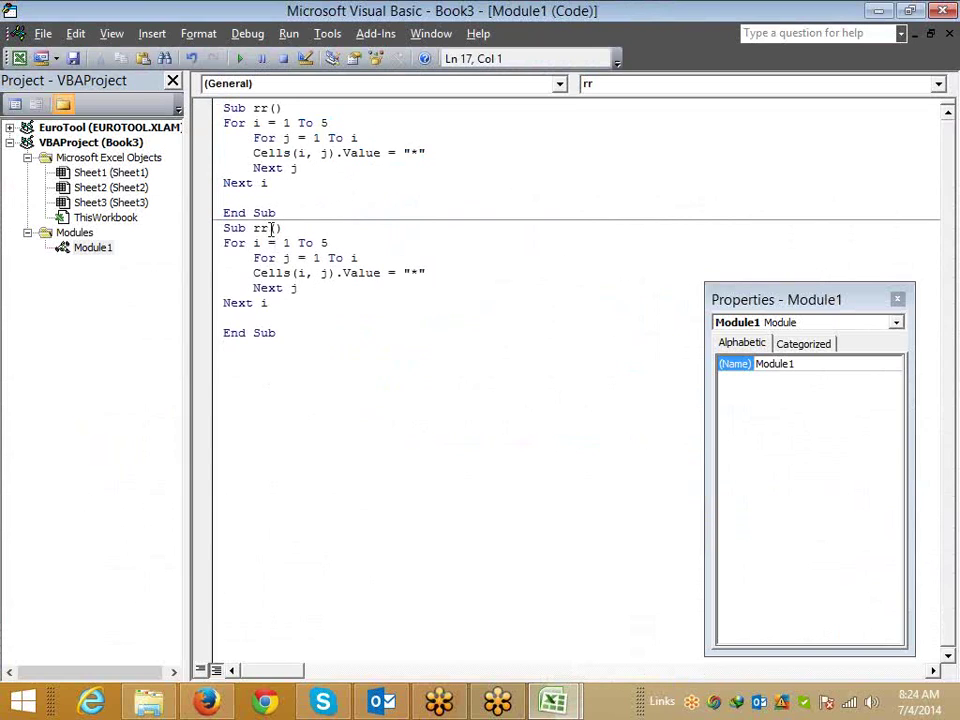
left_click(270, 228)
type("_1")
left_click(358, 348)
left_click_drag(253, 272, 431, 272)
Step: On the worksheet, trace the right-aligned triangle's cells from E1 down to A5
key("alt+F11")
left_click(82, 186)
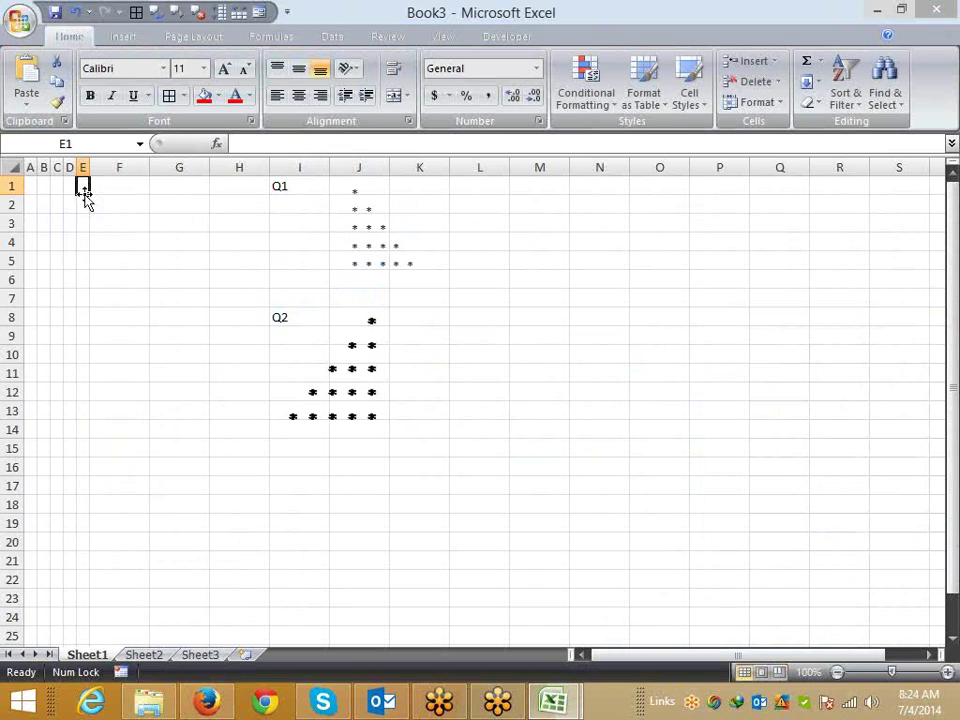
left_click(82, 204)
left_click(70, 204)
left_click(79, 226)
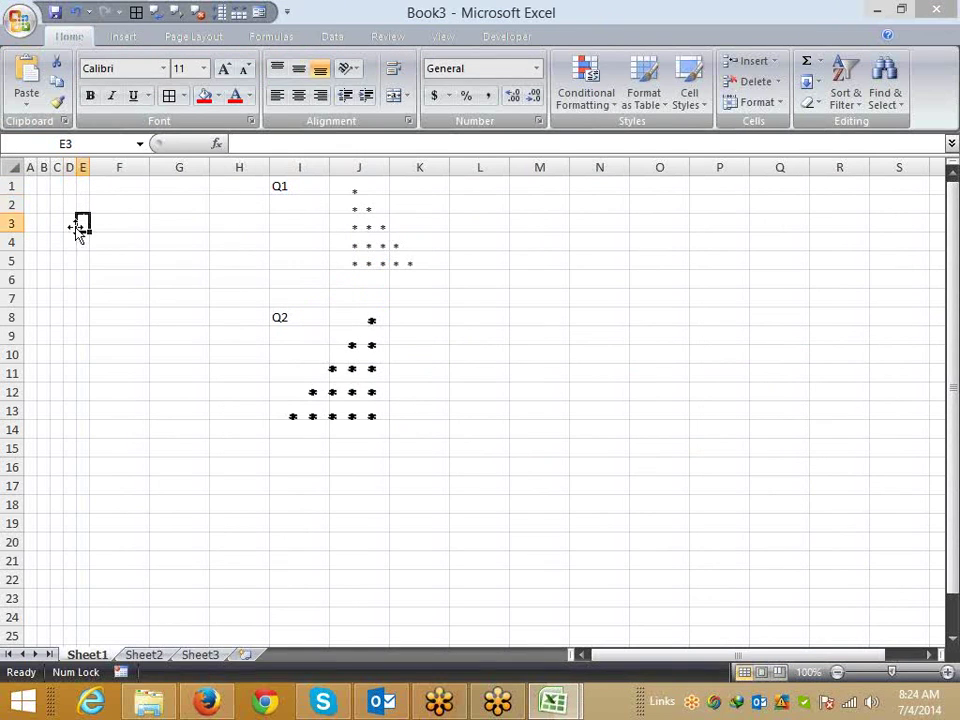
left_click(68, 224)
left_click(58, 224)
left_click(82, 242)
left_click(69, 242)
left_click(44, 242)
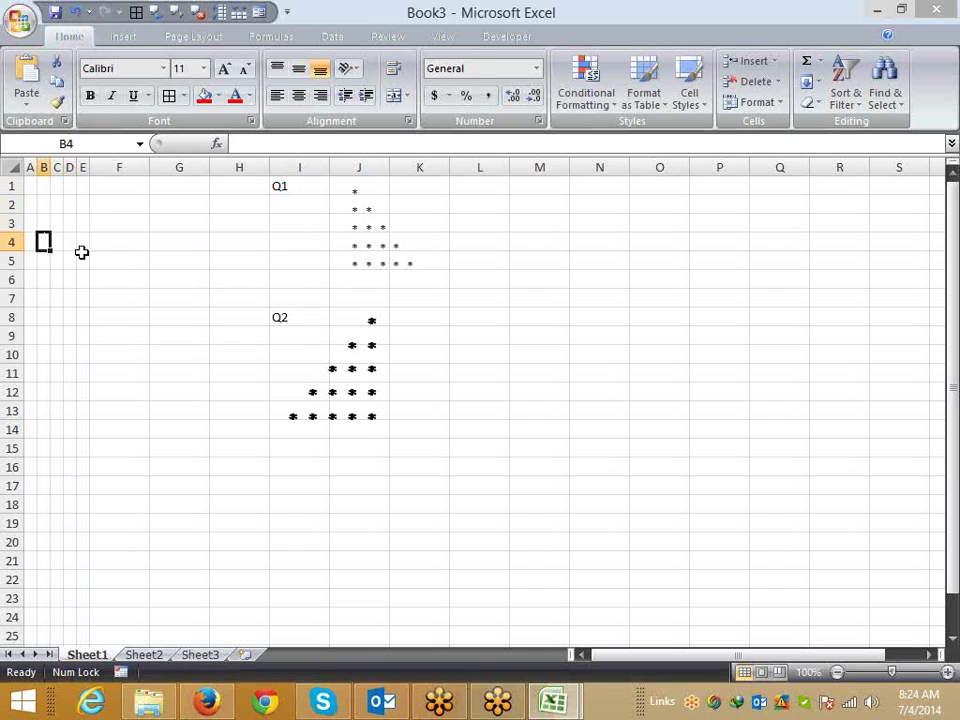
left_click(81, 260)
left_click(57, 260)
left_click(44, 260)
left_click(31, 260)
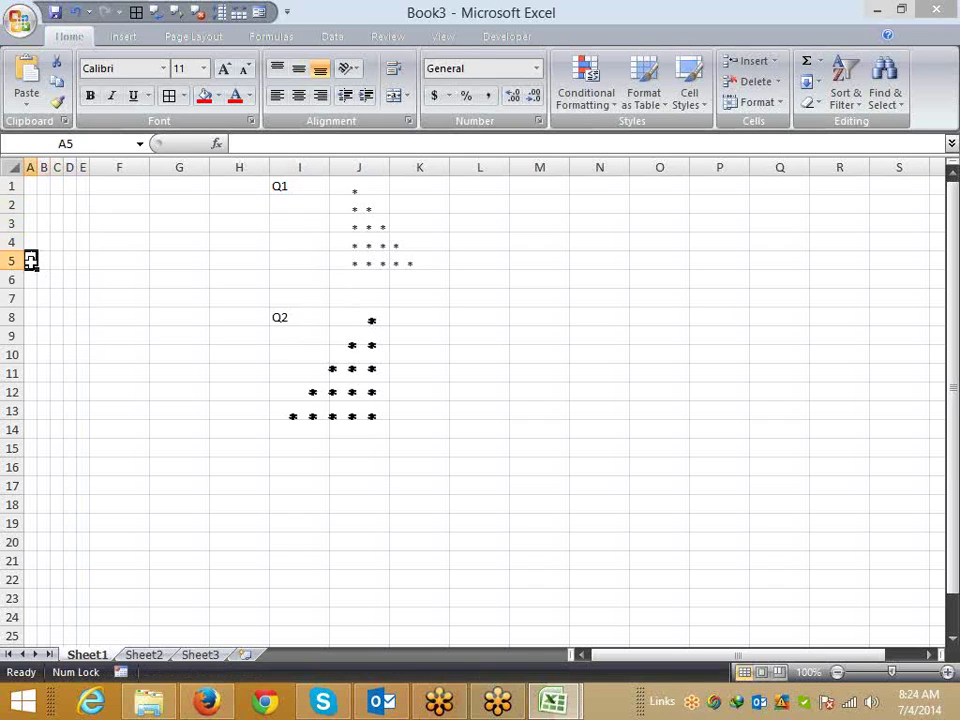
key("alt+F11")
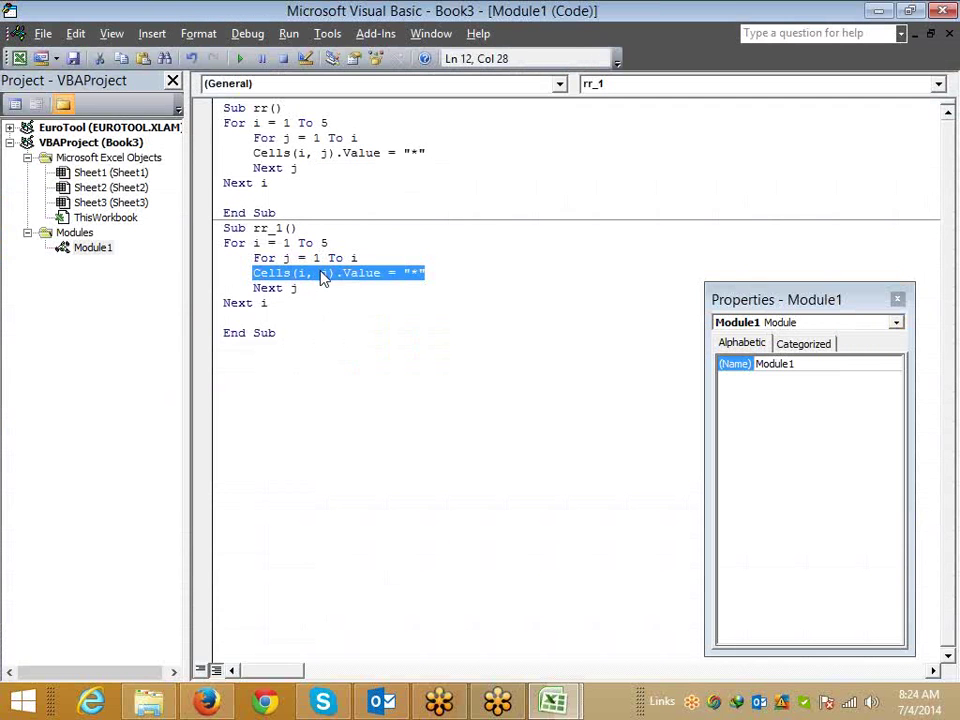
Step: Change rr_1's column to Cells(i, 5 - j) and run the macro
left_click(322, 272)
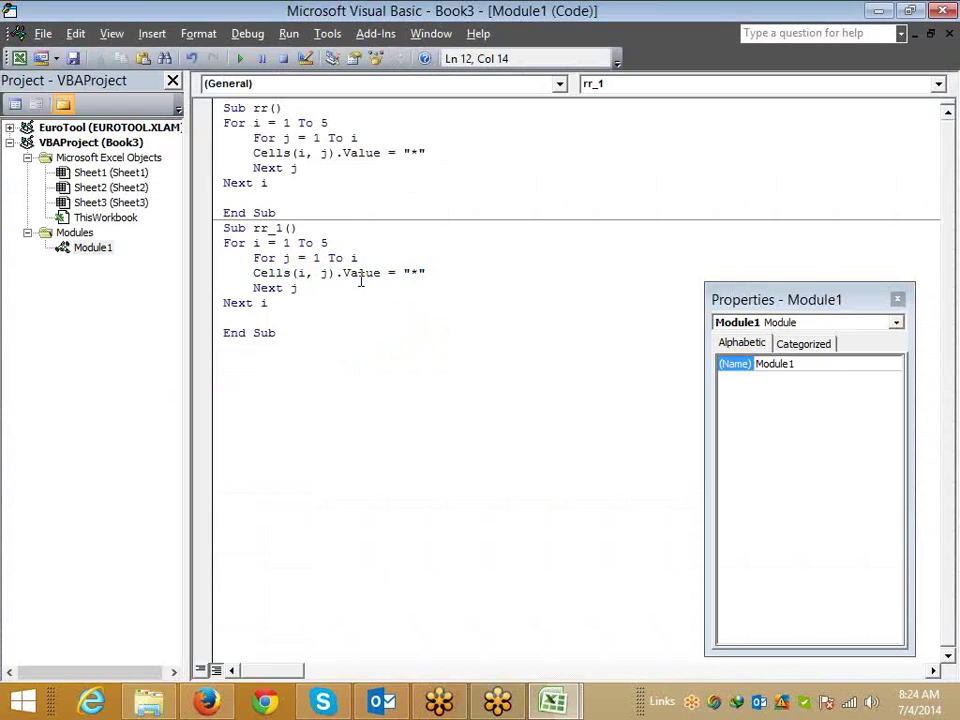
type("5-")
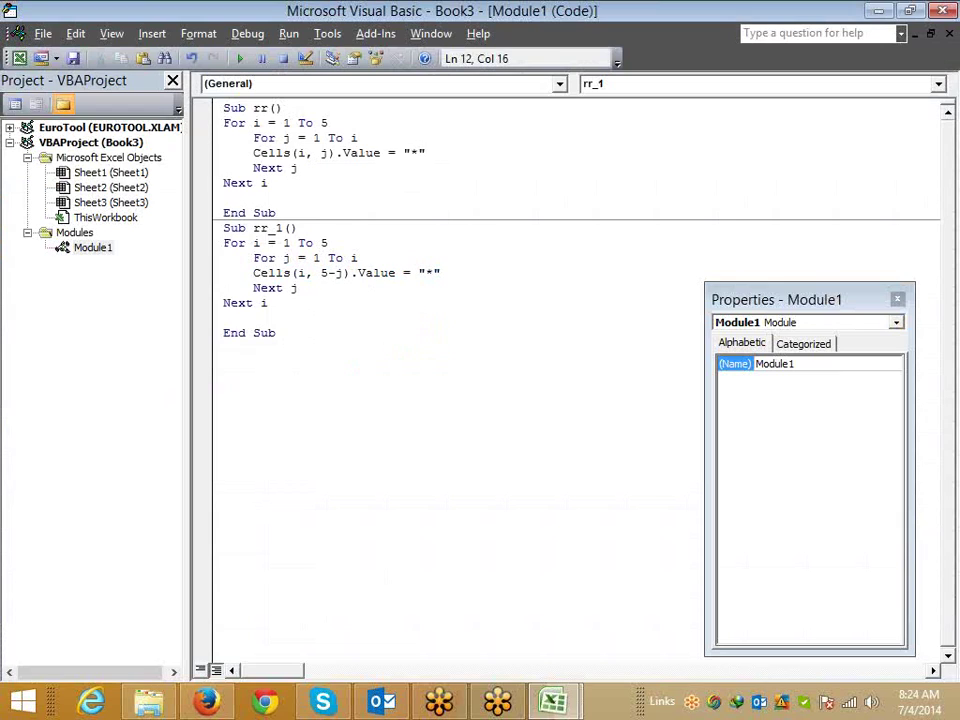
left_click(384, 318)
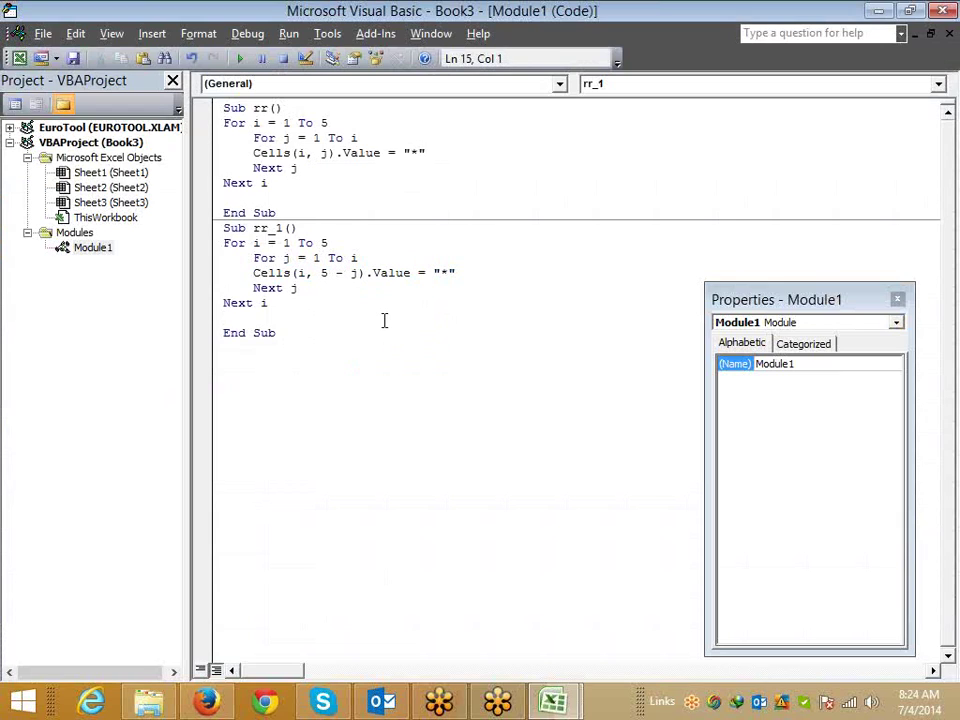
left_click(306, 272)
left_click(244, 58)
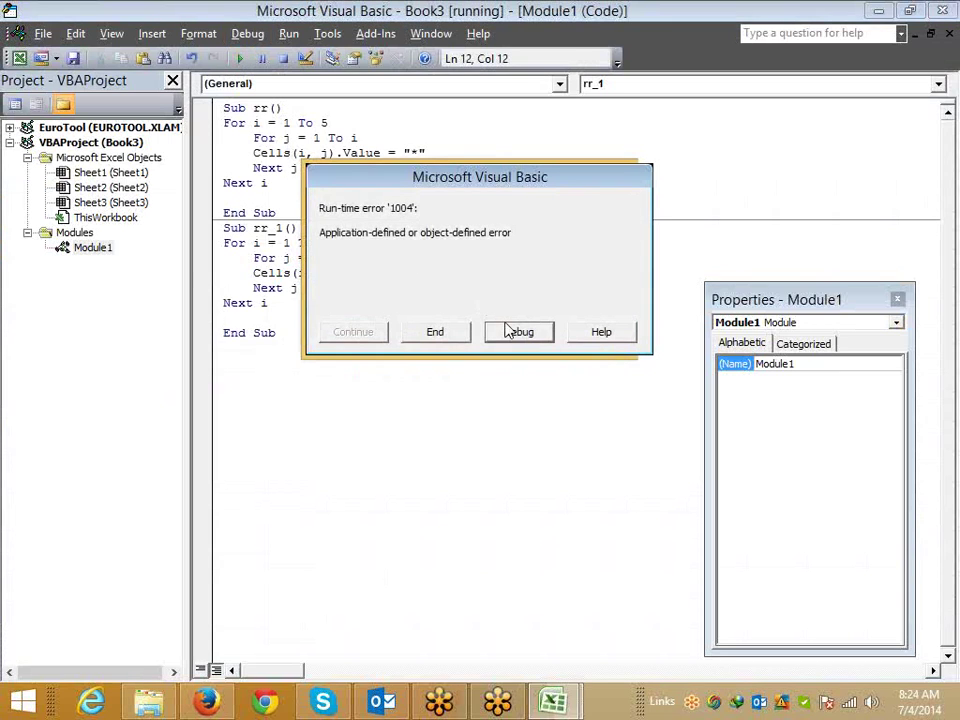
Step: Fix error 1004 by changing the offset to 6 - j, reset, and rerun rr_1
left_click(517, 332)
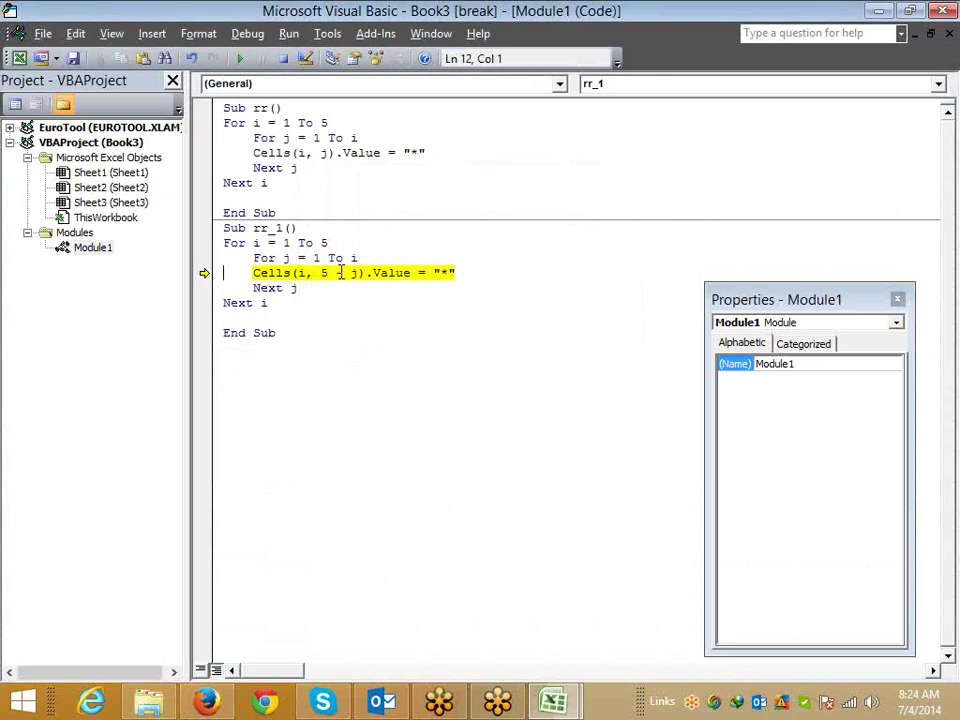
left_click_drag(329, 273, 320, 273)
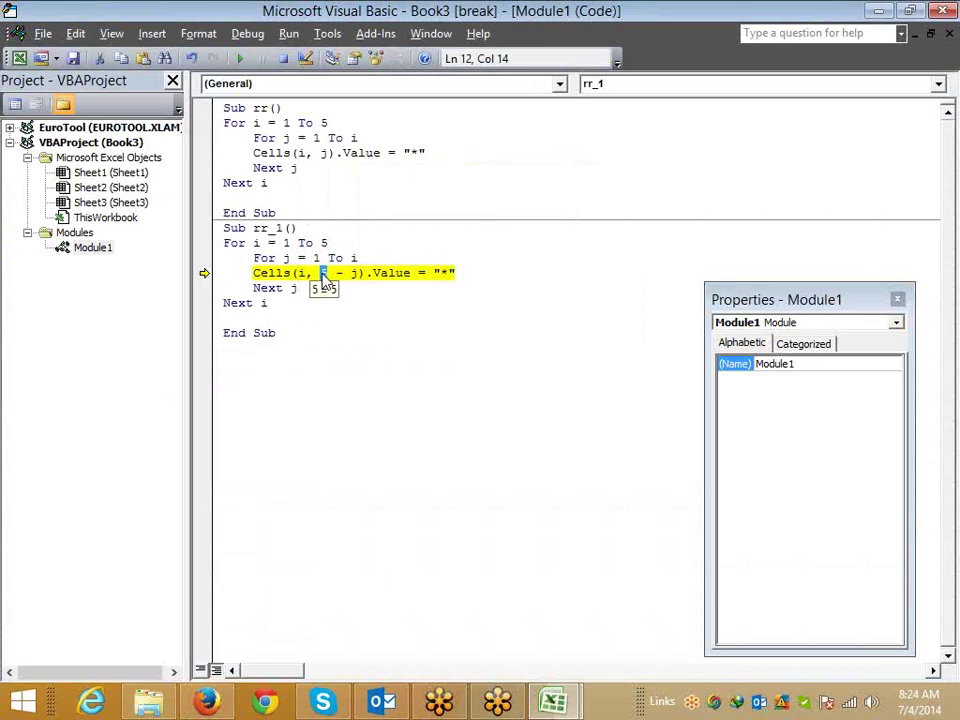
type("6")
key("Right")
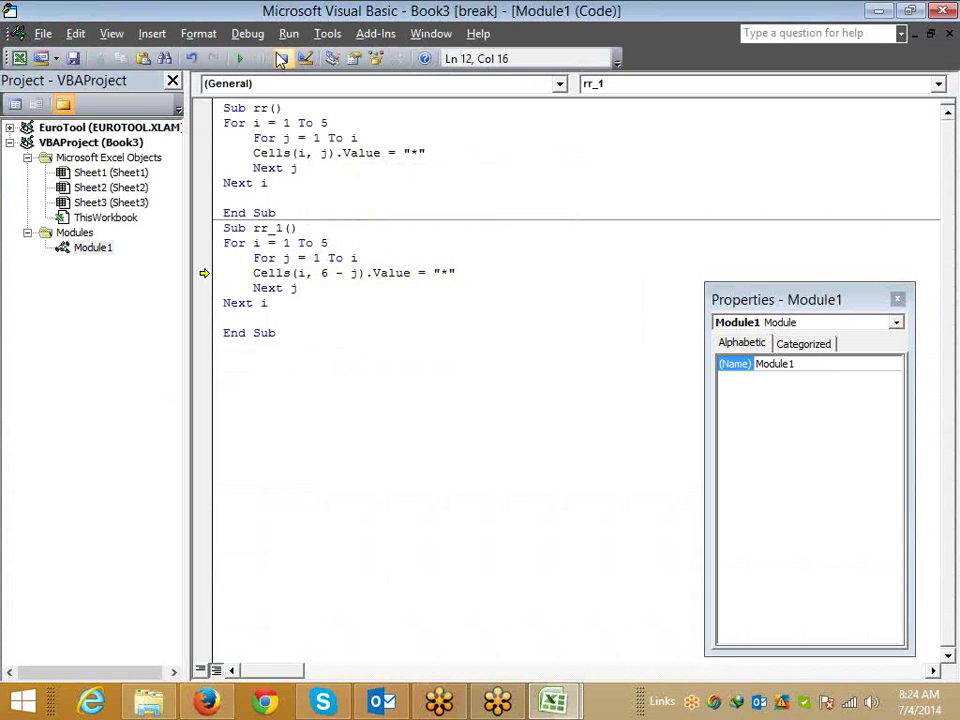
left_click(281, 60)
left_click(304, 257)
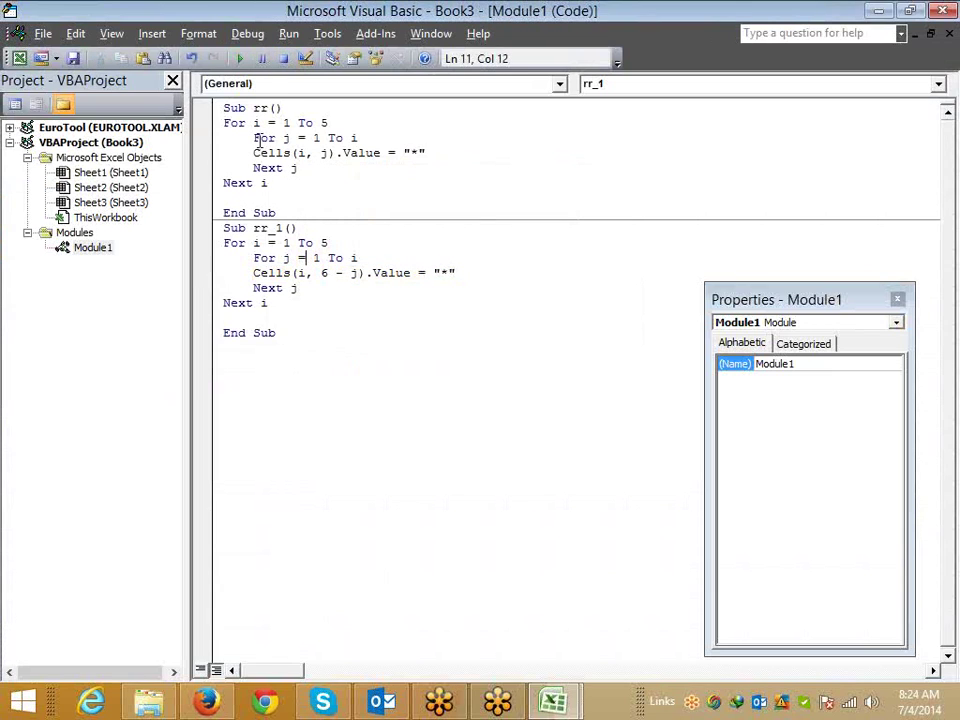
left_click(239, 59)
Step: Inspect rr_1's triangle on the worksheet, selecting A5:E5 and then the asterisks in B1:E5
key("alt+F11")
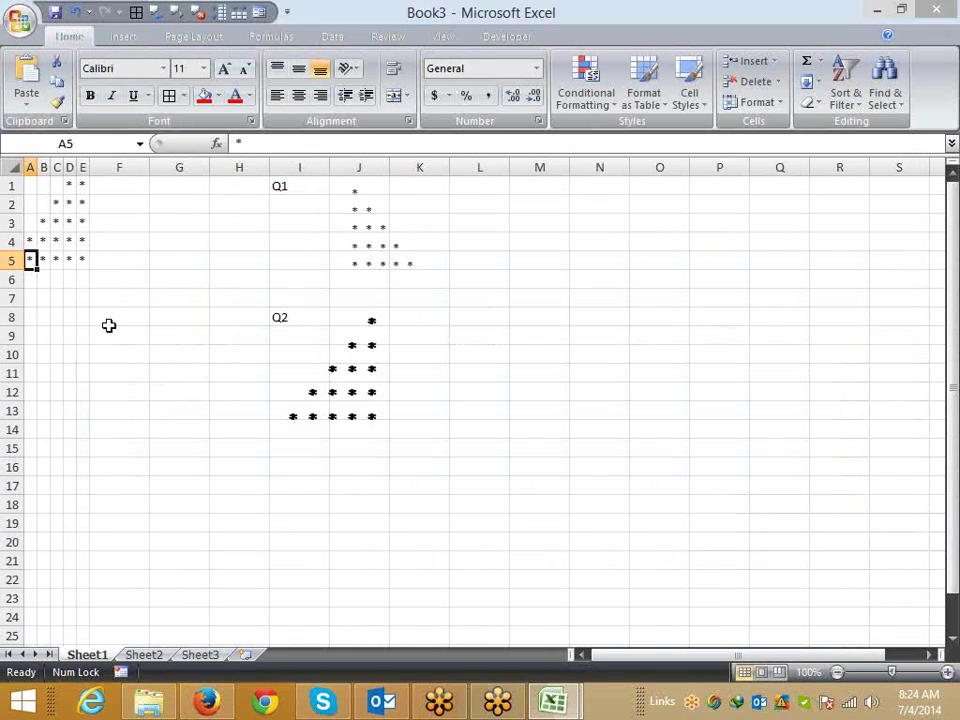
left_click(69, 317)
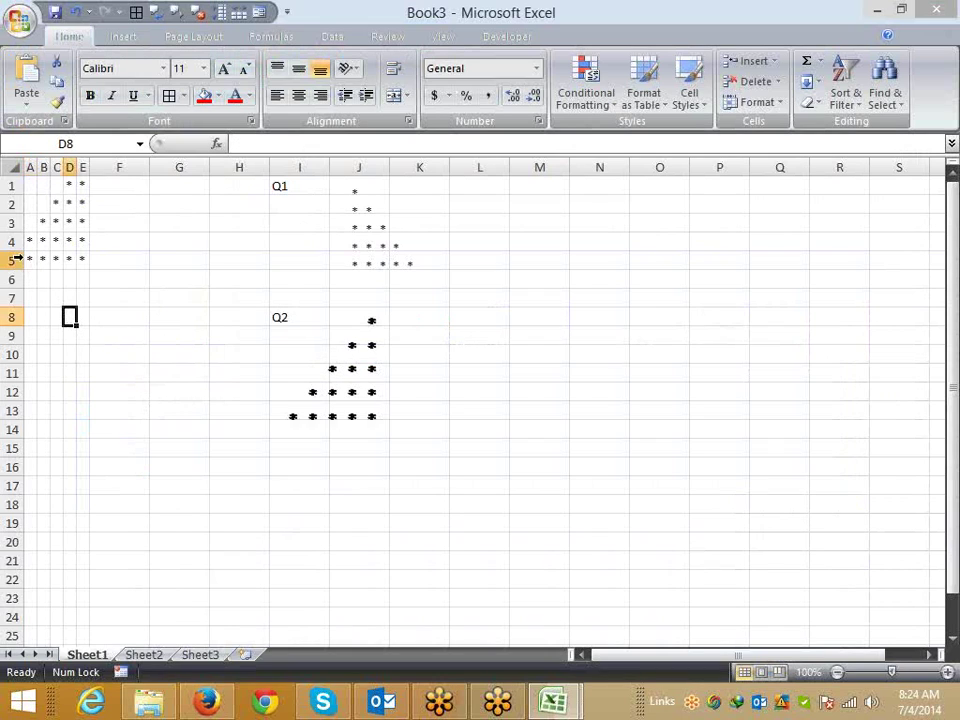
left_click(31, 259)
left_click_drag(31, 259, 80, 259)
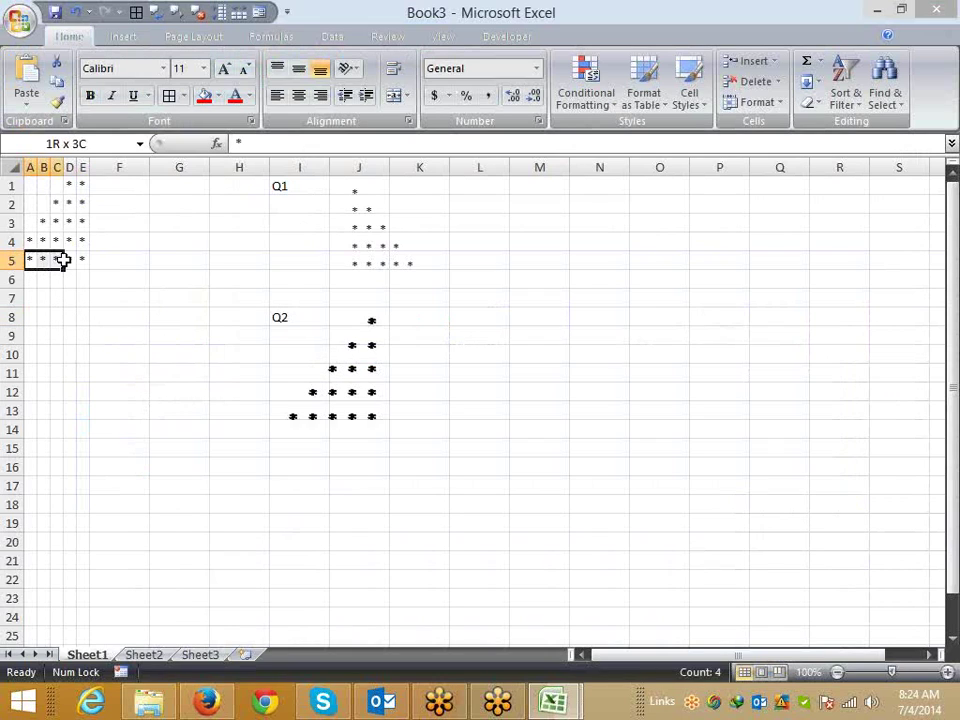
left_click(72, 185)
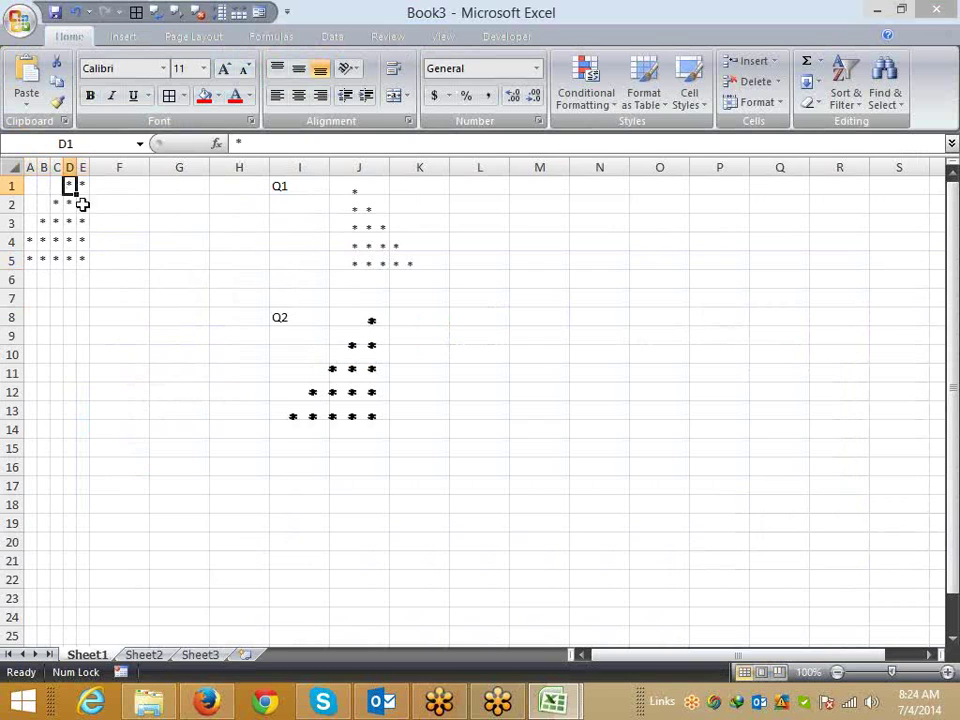
key("alt+F11")
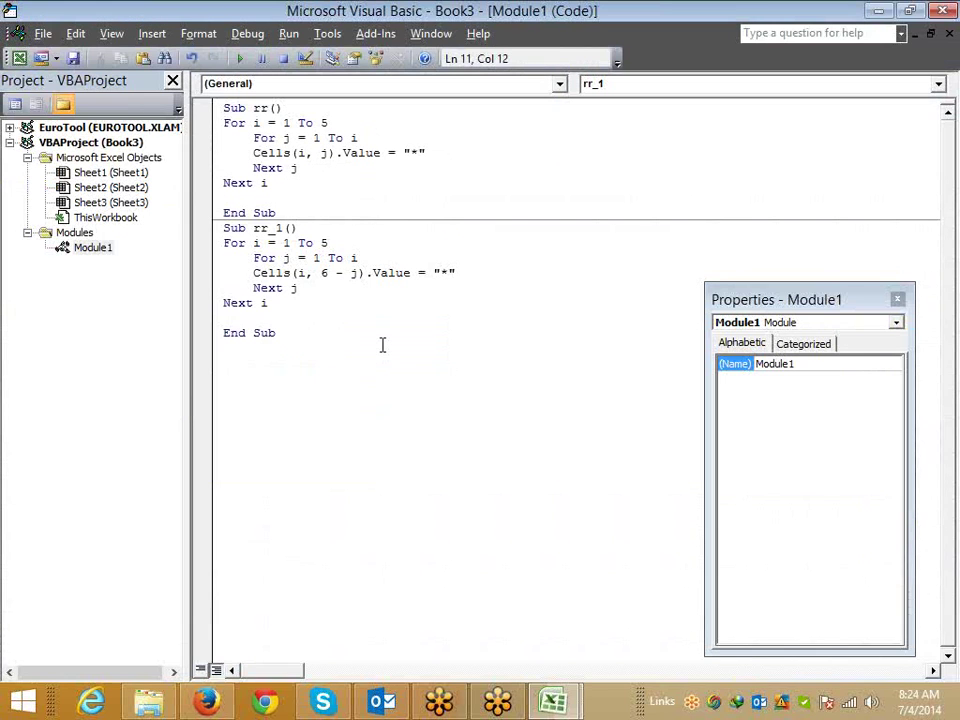
key("alt+F11")
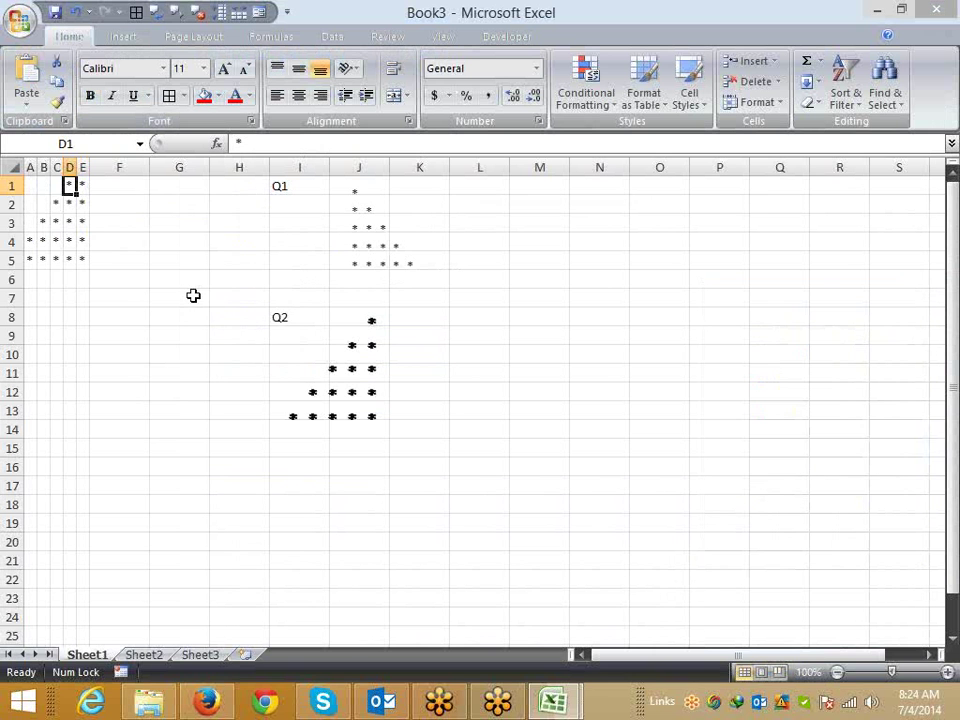
left_click_drag(44, 188, 88, 265)
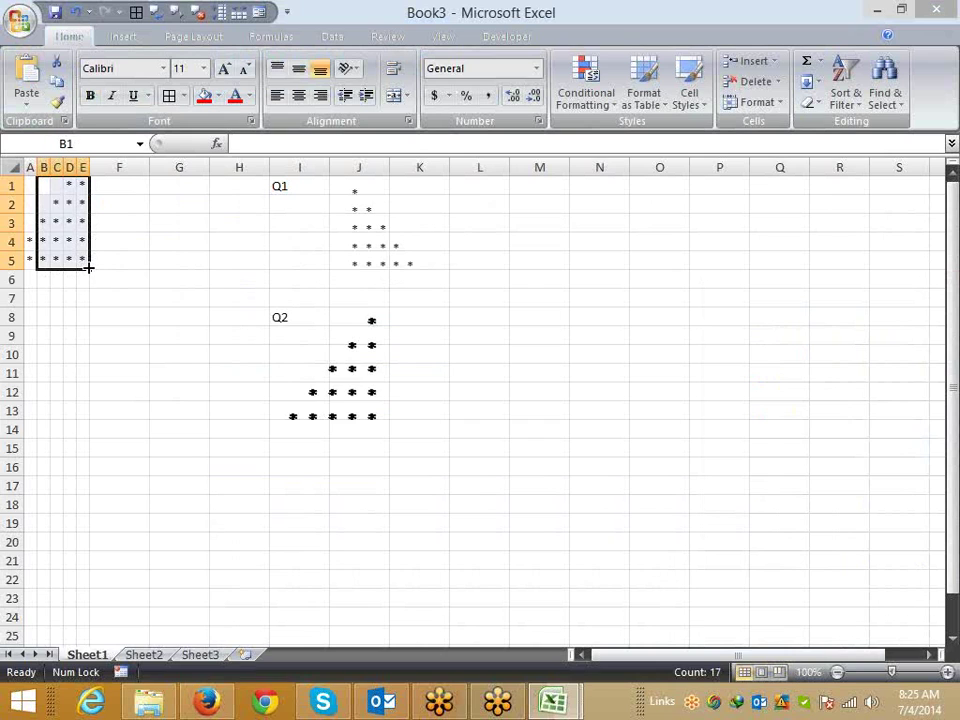
Step: Delete the asterisks in B1:E5 and A4:A5
key("Delete")
left_click_drag(28, 224, 28, 262)
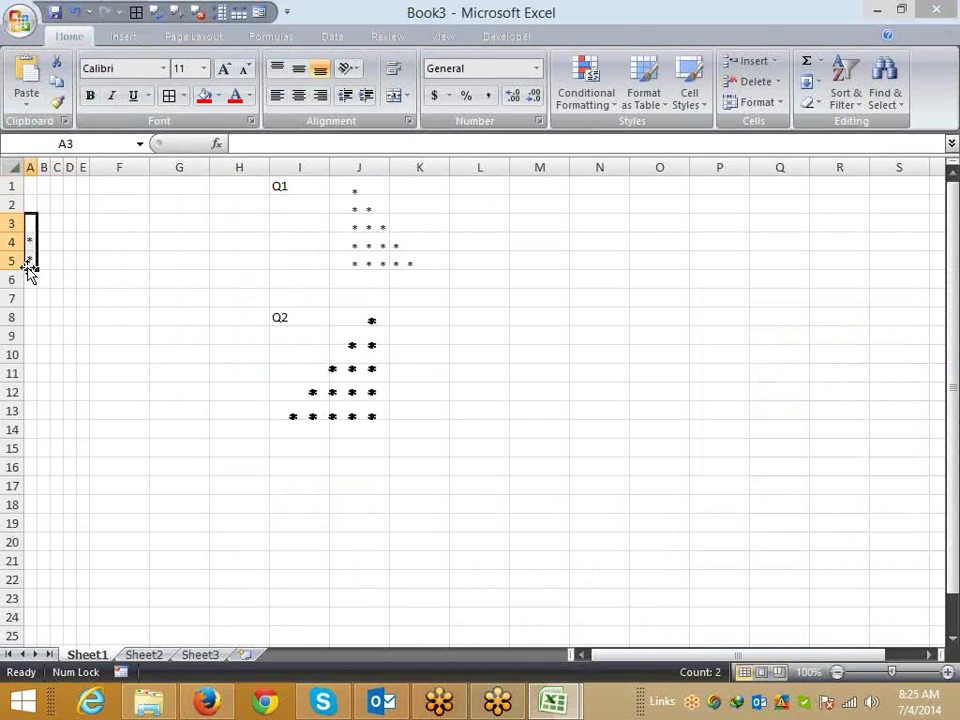
key("Delete")
left_click(70, 241)
Step: Rerun rr_1 and delete the triangle it draws in A1:E5
key("alt+F11")
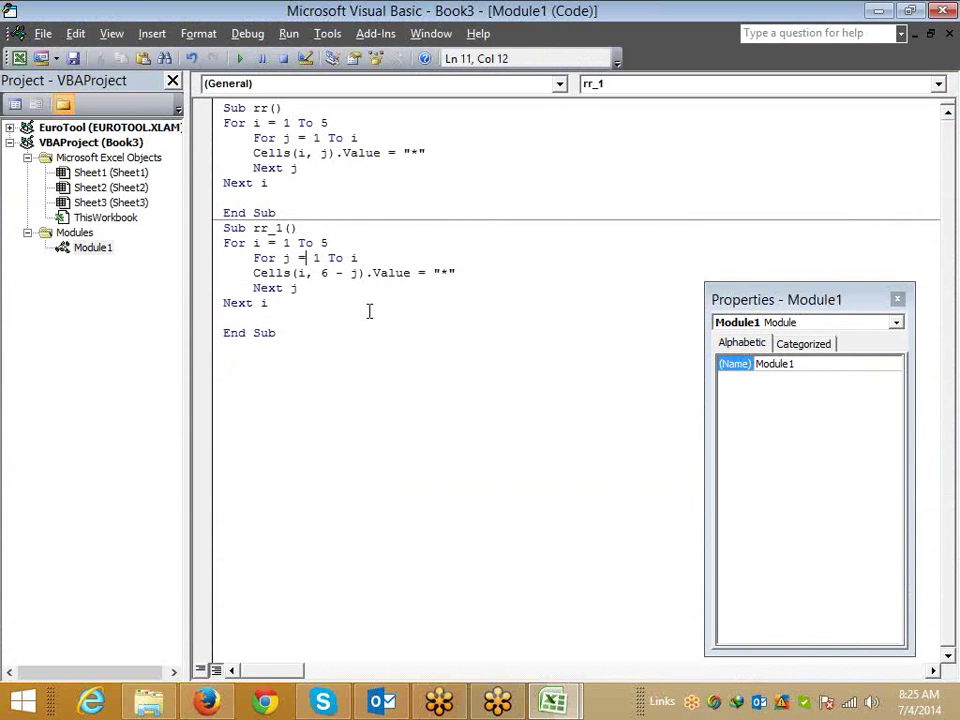
key("F5")
key("alt+F11")
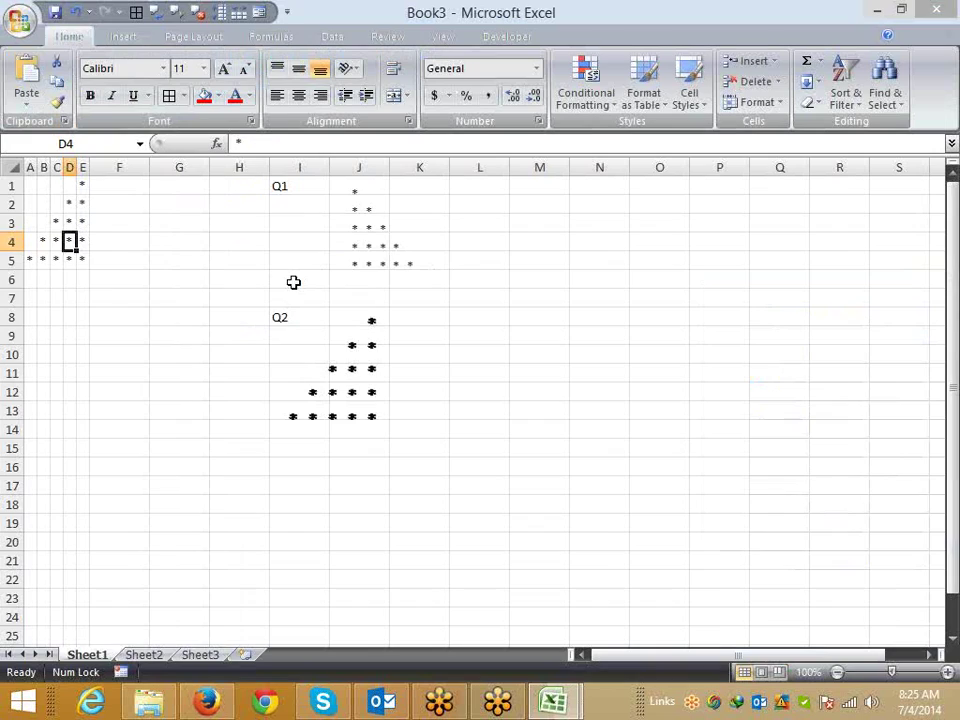
left_click(95, 300)
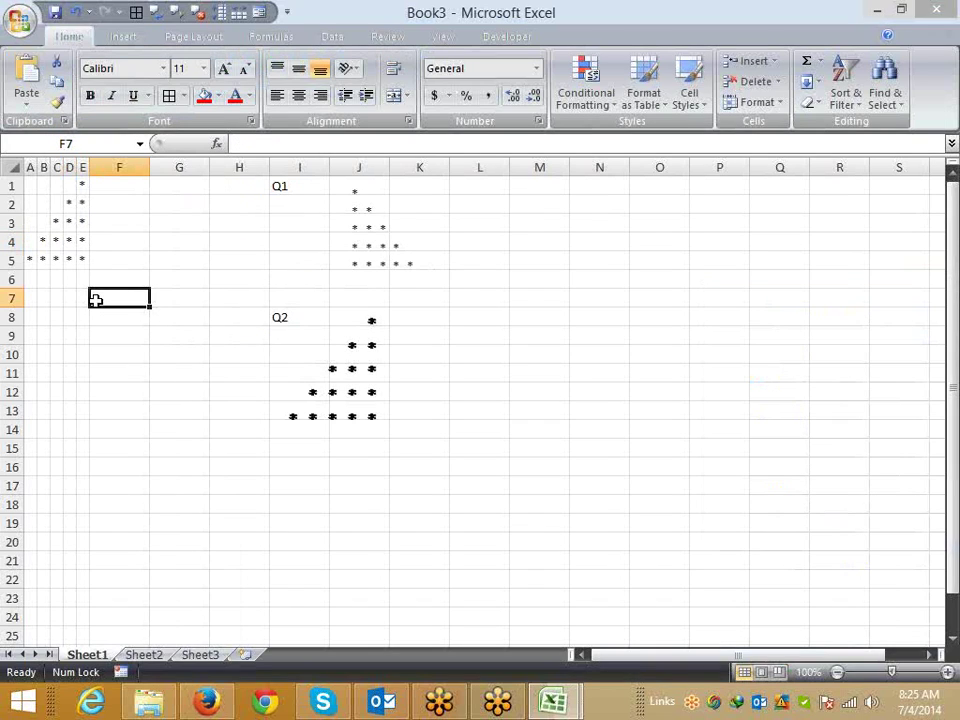
left_click_drag(81, 259, 39, 242)
left_click_drag(27, 184, 27, 184)
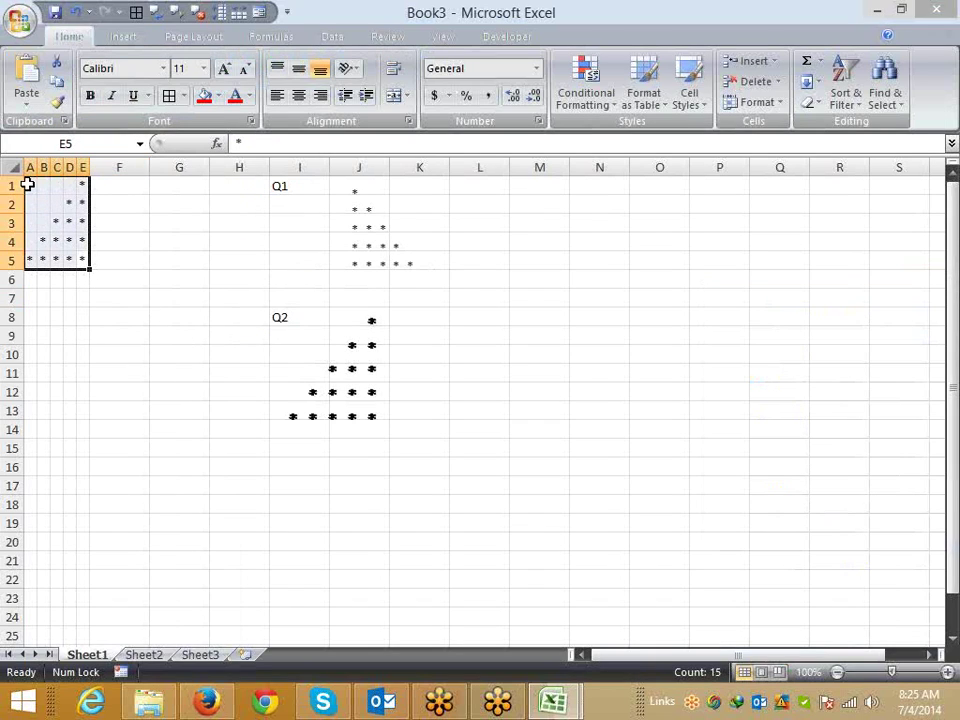
key("Delete")
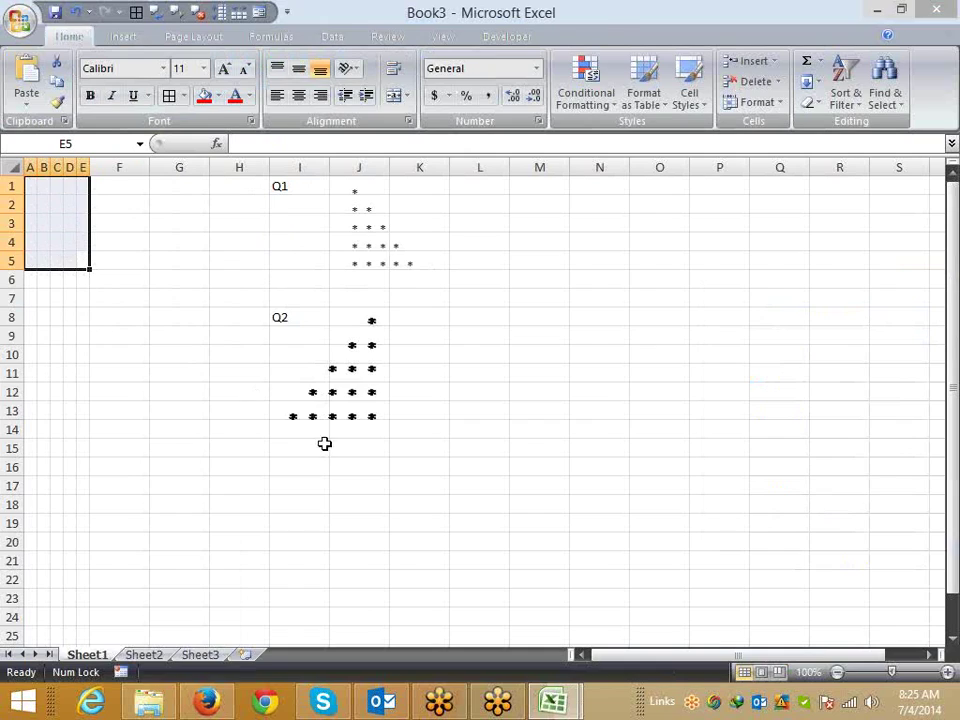
Step: Review rr_1's 6 - j column expression and the rest of the macro code
key("alt+F11")
left_click_drag(320, 273, 358, 273)
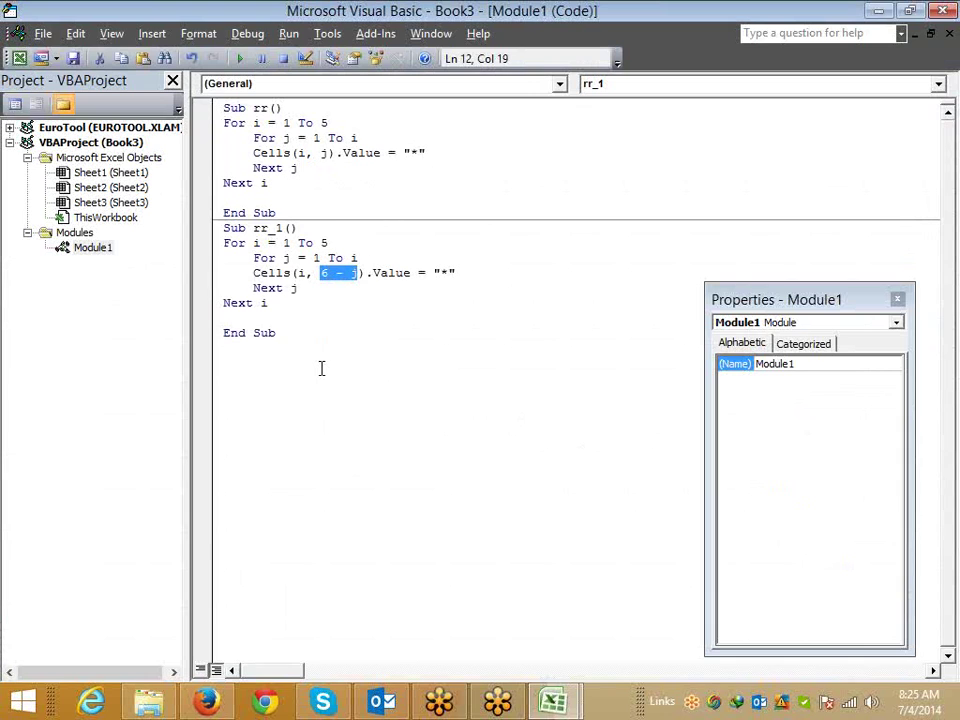
left_click_drag(318, 354, 225, 105)
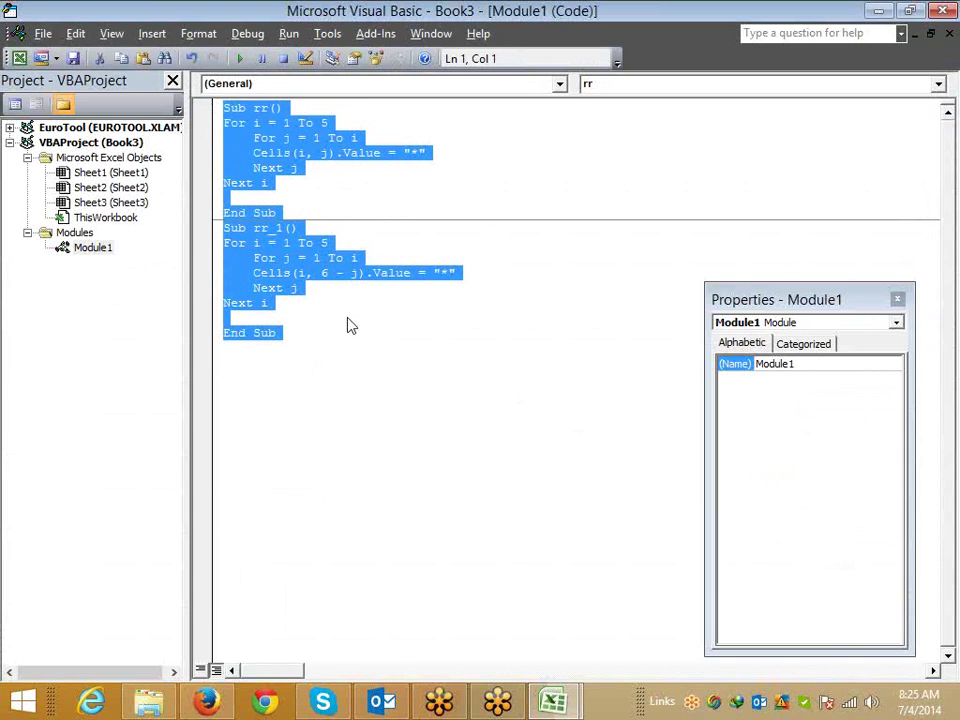
left_click(350, 325)
Step: Reposition the Q2 picture under its label and type 'Q3' in H17
key("alt+F11")
left_click_drag(354, 366, 233, 380)
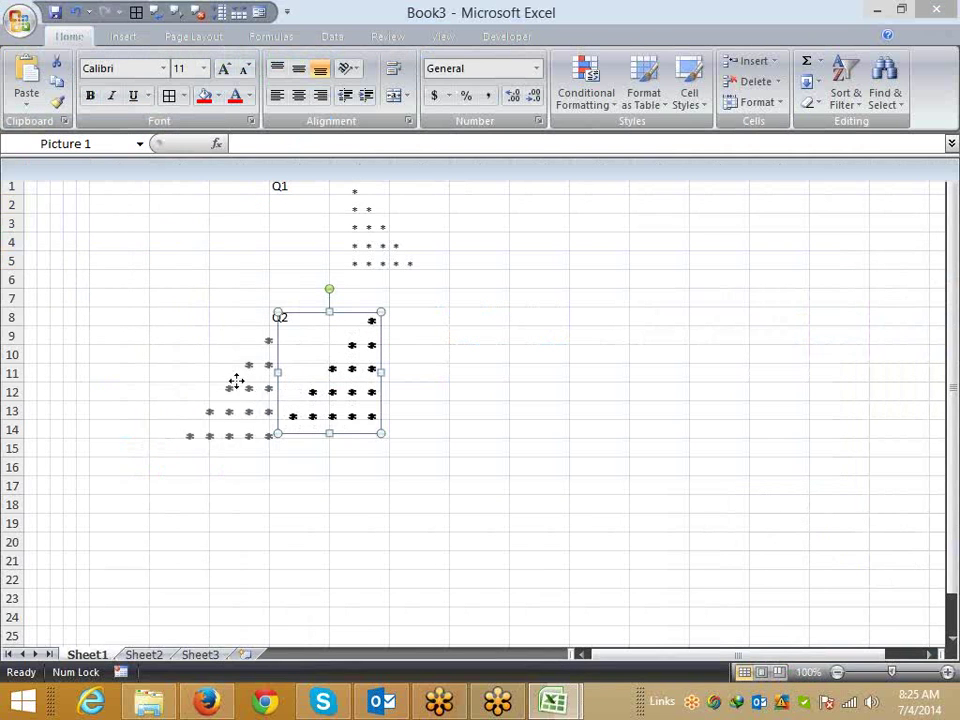
left_click(375, 253)
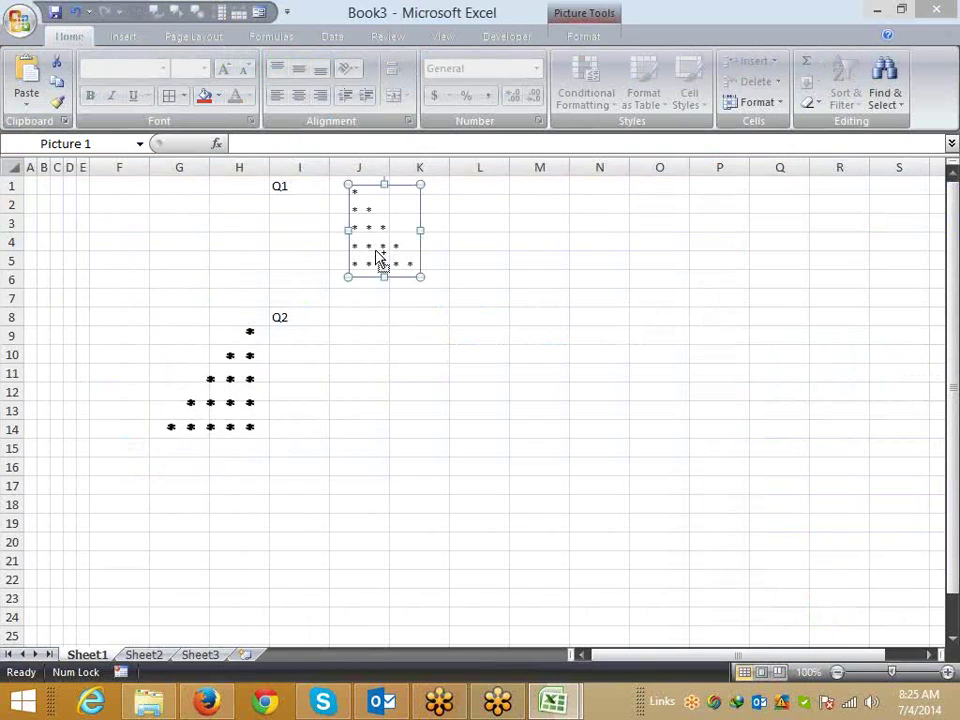
left_click_drag(214, 385, 338, 388)
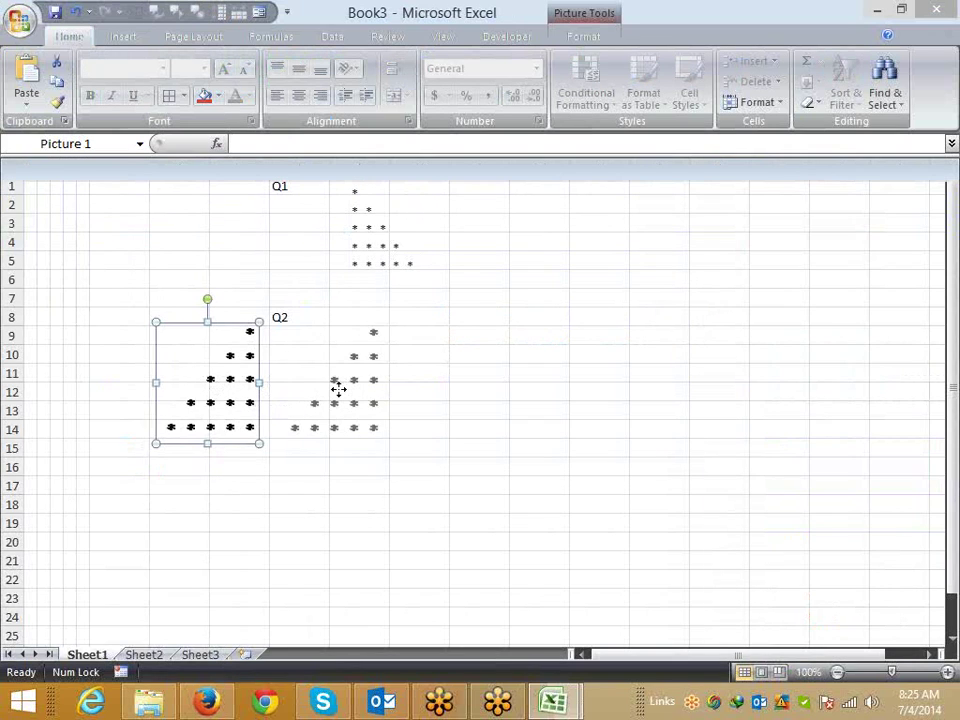
left_click(246, 484)
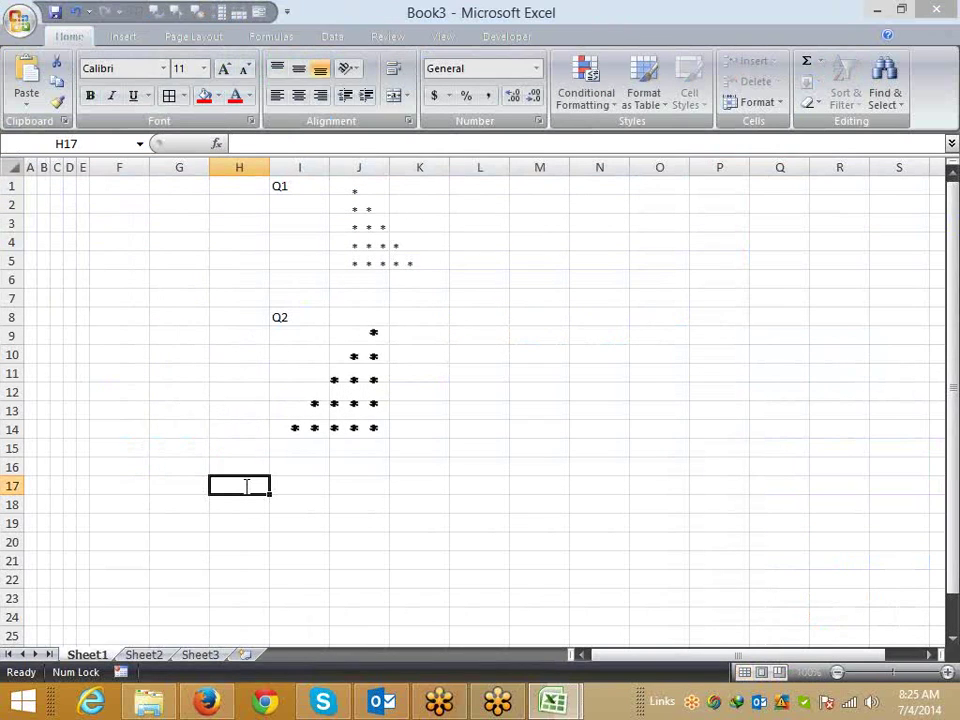
type("Q3")
left_click(551, 390)
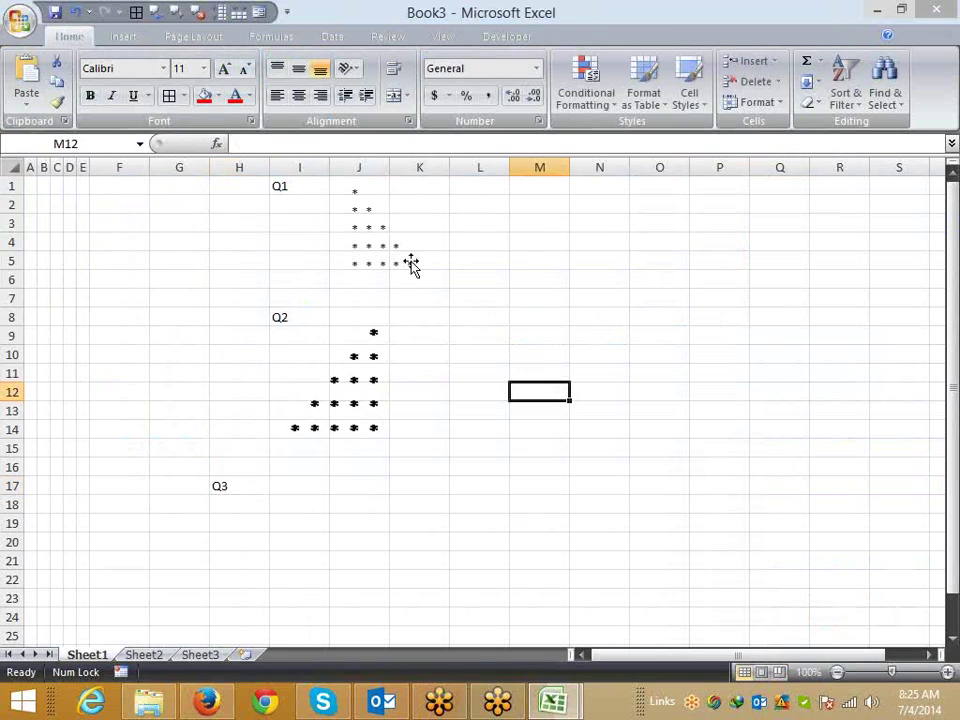
Step: Place copies of the Q1 and Q2 triangles in rows 15–21, resizing the Q1 copy to match
left_click_drag(381, 253, 441, 519)
left_click_drag(352, 400, 377, 525)
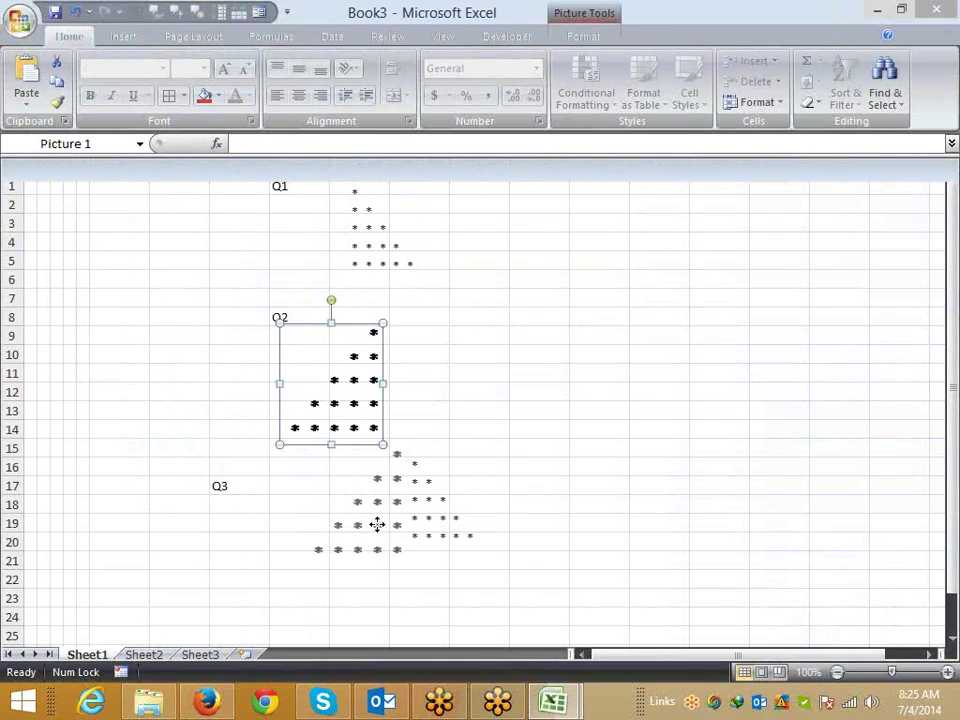
left_click(428, 523)
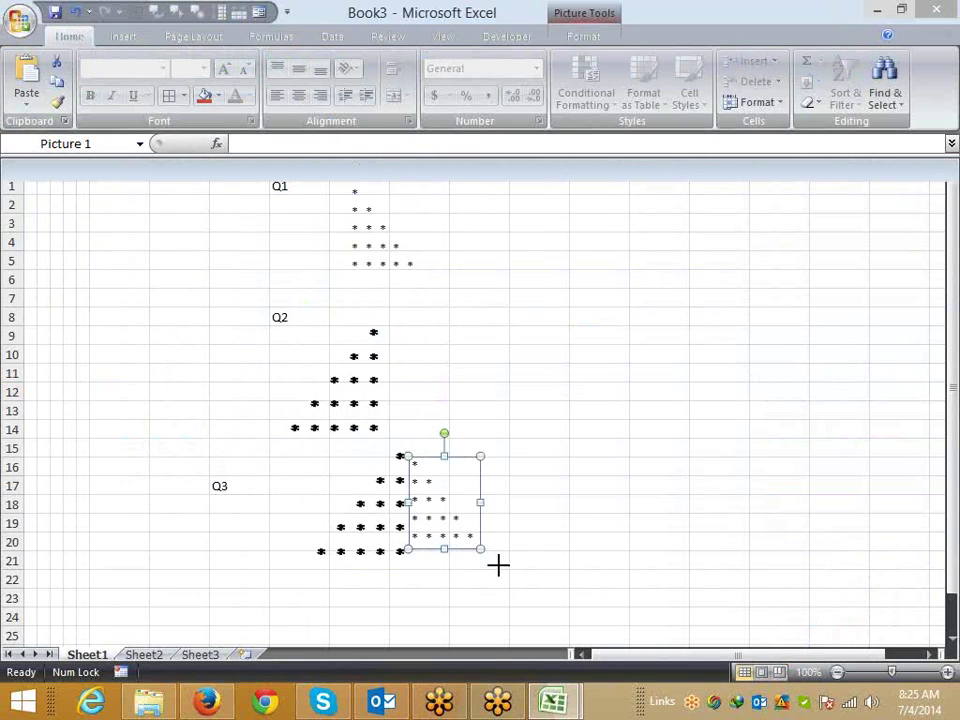
left_click_drag(408, 456, 389, 432)
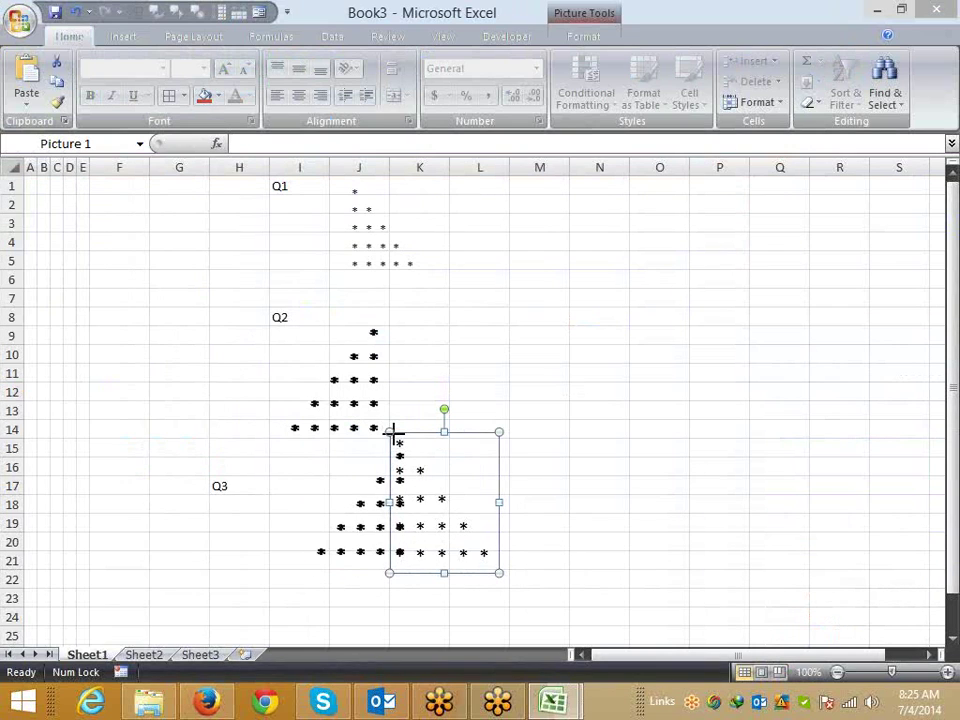
left_click_drag(400, 442, 396, 440)
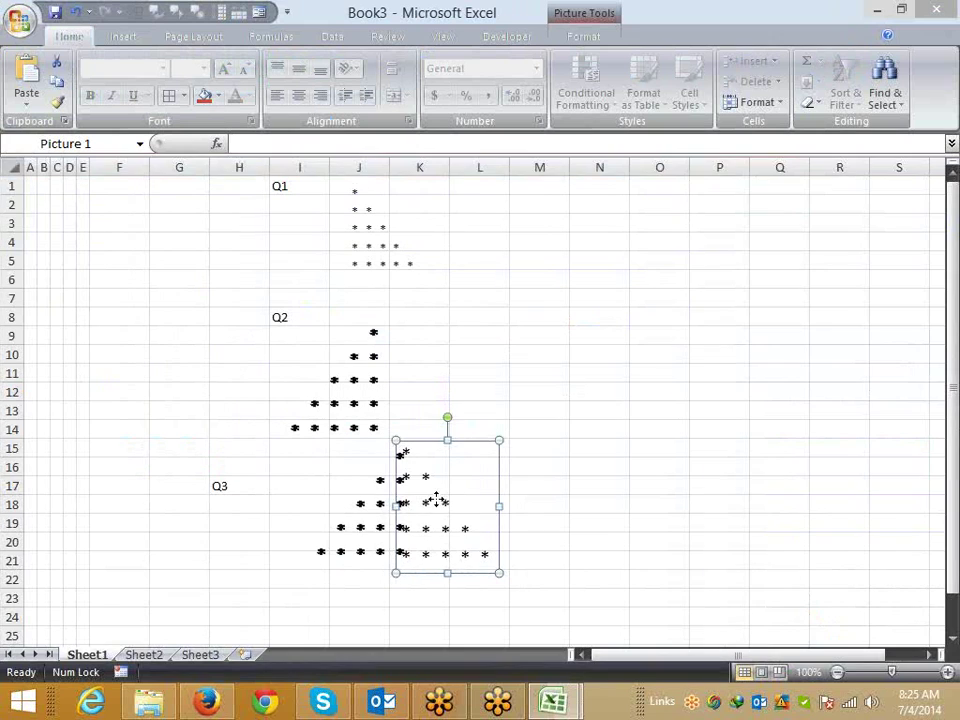
left_click_drag(439, 499, 427, 506)
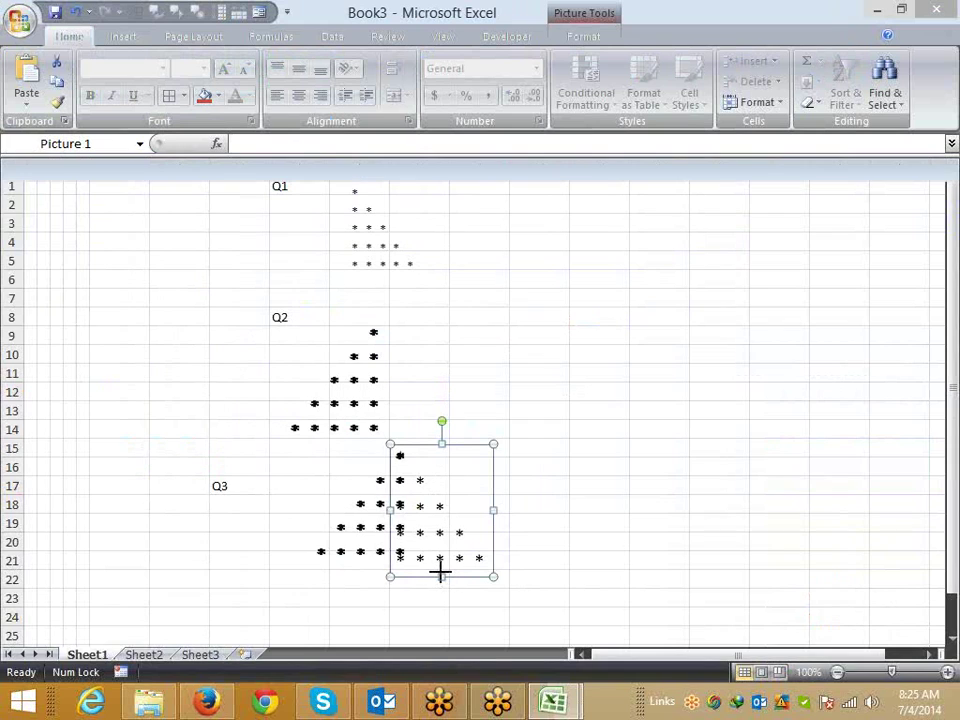
left_click_drag(440, 571, 440, 568)
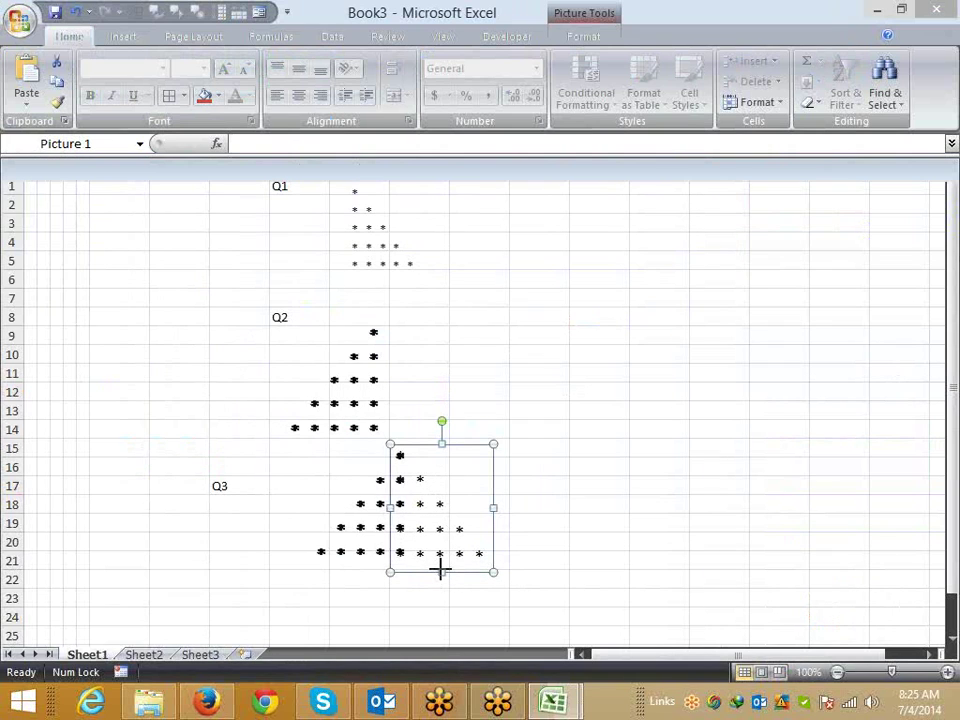
Step: Nudge the right-half triangle copy into alignment to finish the pyramid, then return to the editor
left_click(505, 583)
left_click(555, 522)
left_click(439, 527)
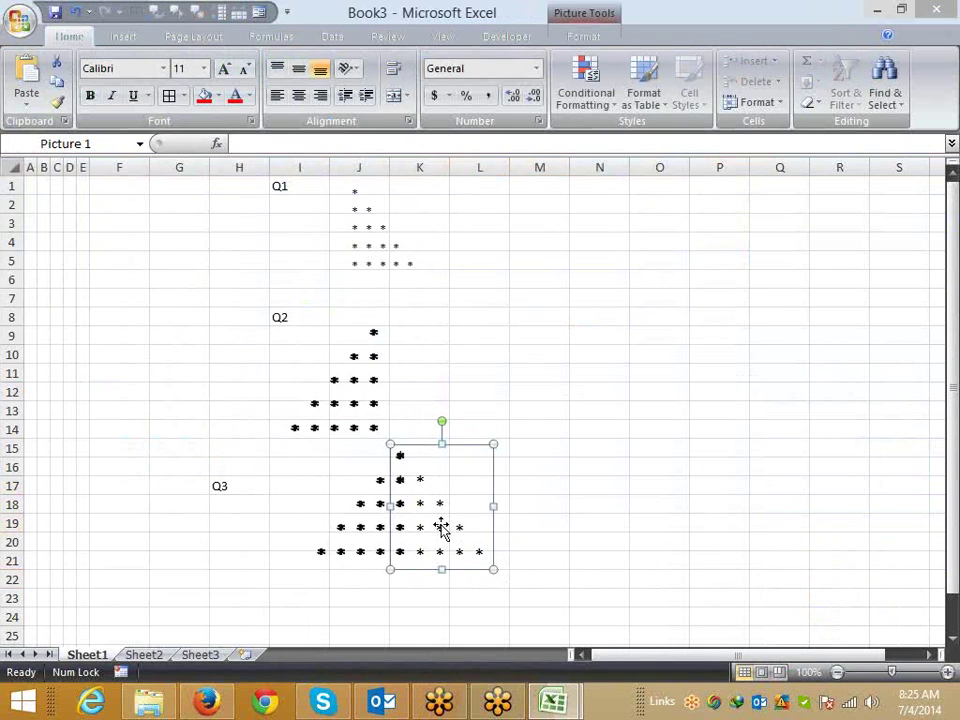
key("Left")
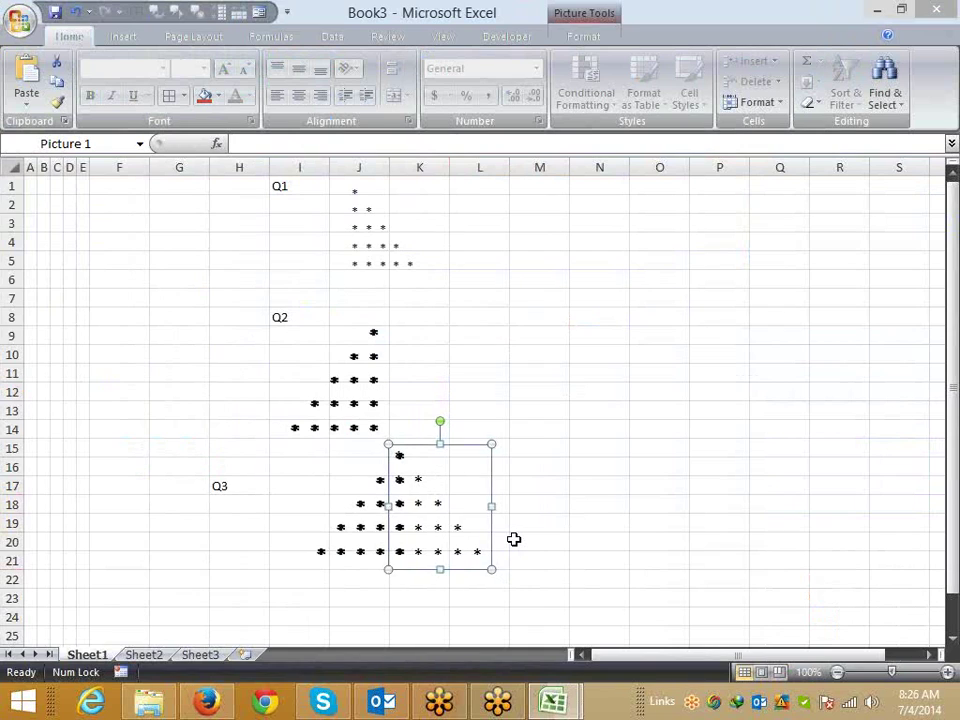
key("Right")
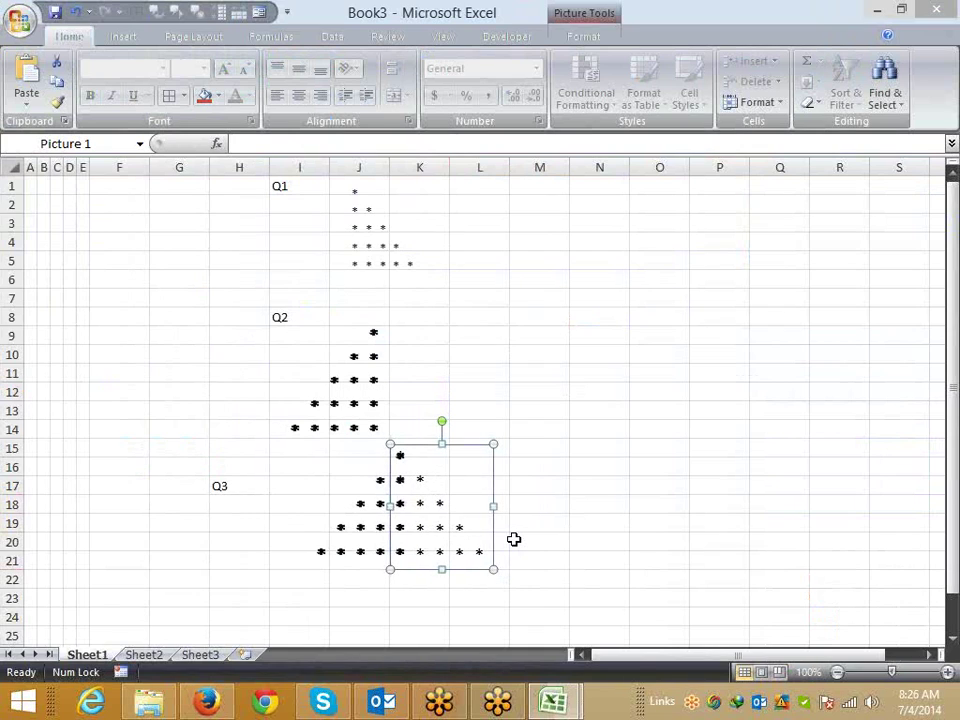
key("Down")
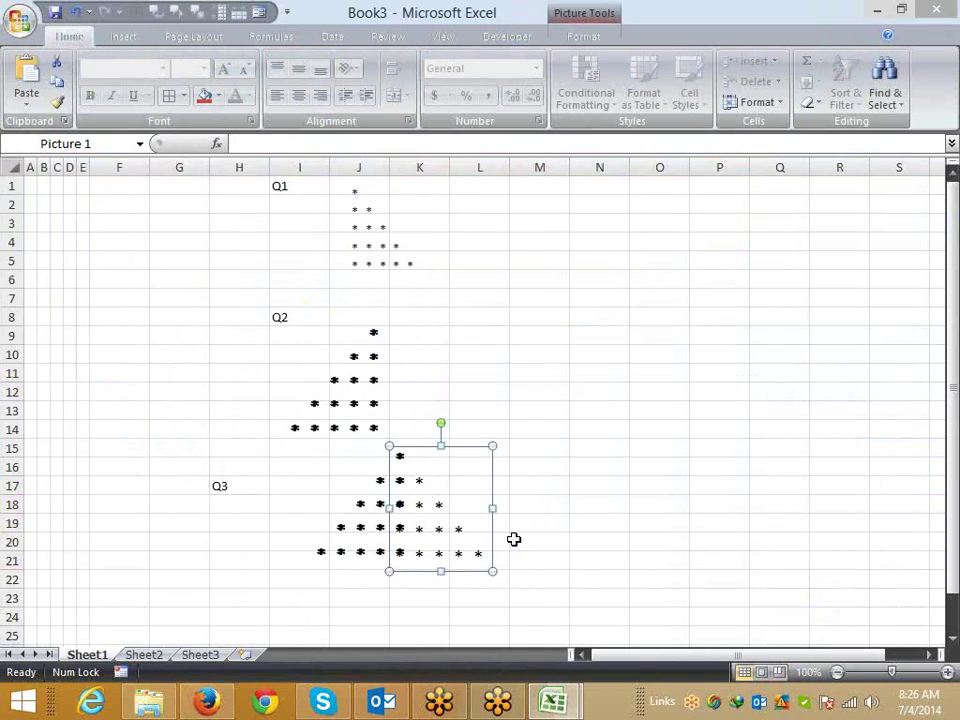
left_click(527, 405)
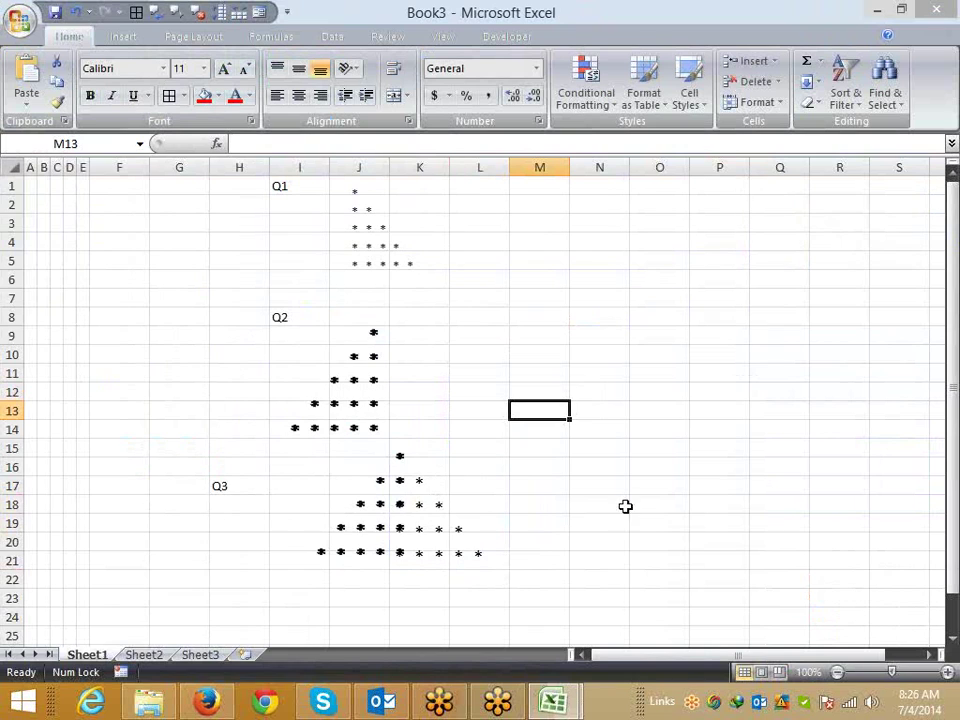
mouse_move(553, 701)
left_click(590, 630)
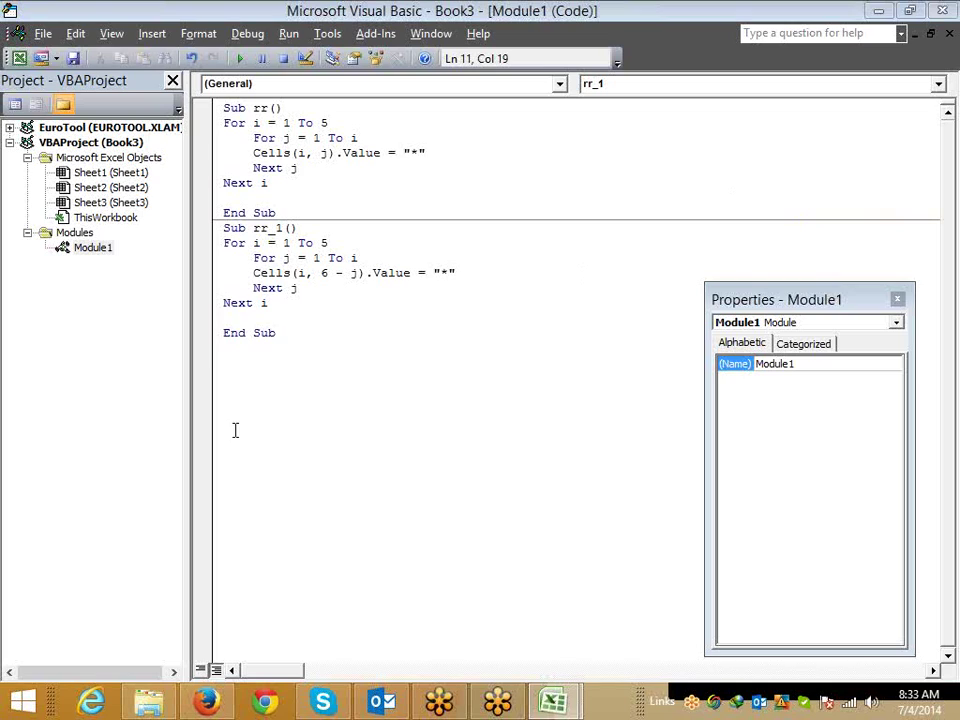
Step: Create a new rr_2 macro containing copies of rr's loop and rr_1's loop
left_click(234, 429)
type("sub")
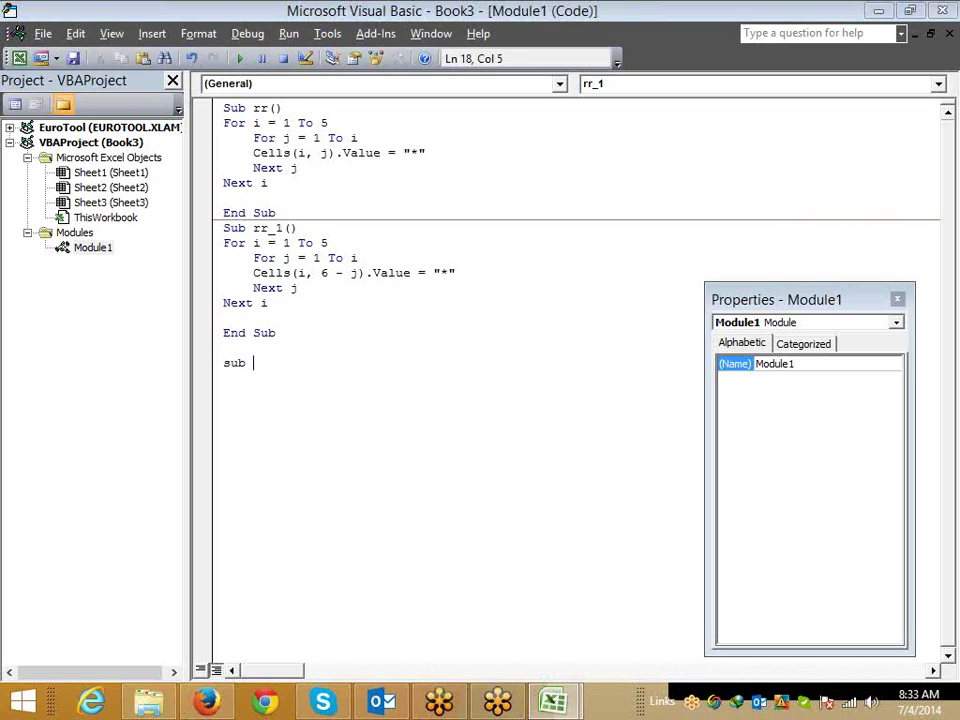
type("rr")
type("_")
type("(")
key("Return")
key("Return")
key("Return")
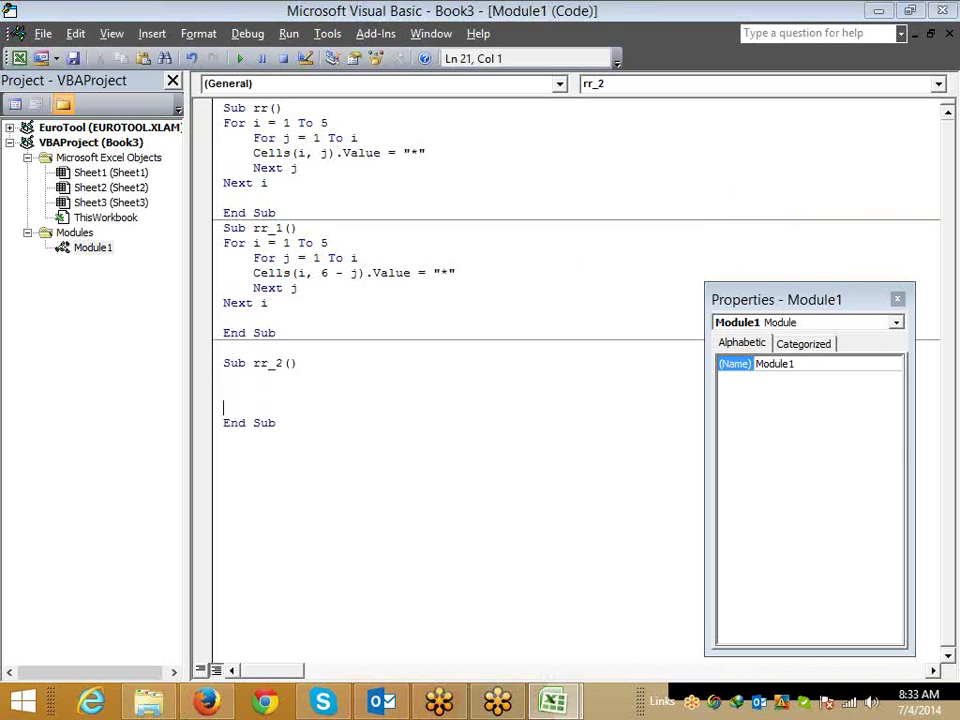
left_click_drag(223, 123, 237, 195)
left_click(256, 379)
type("For i = 1 To 5     For j = 1 To i     Cells(i, j).Value = \"*\"     Next j Next i")
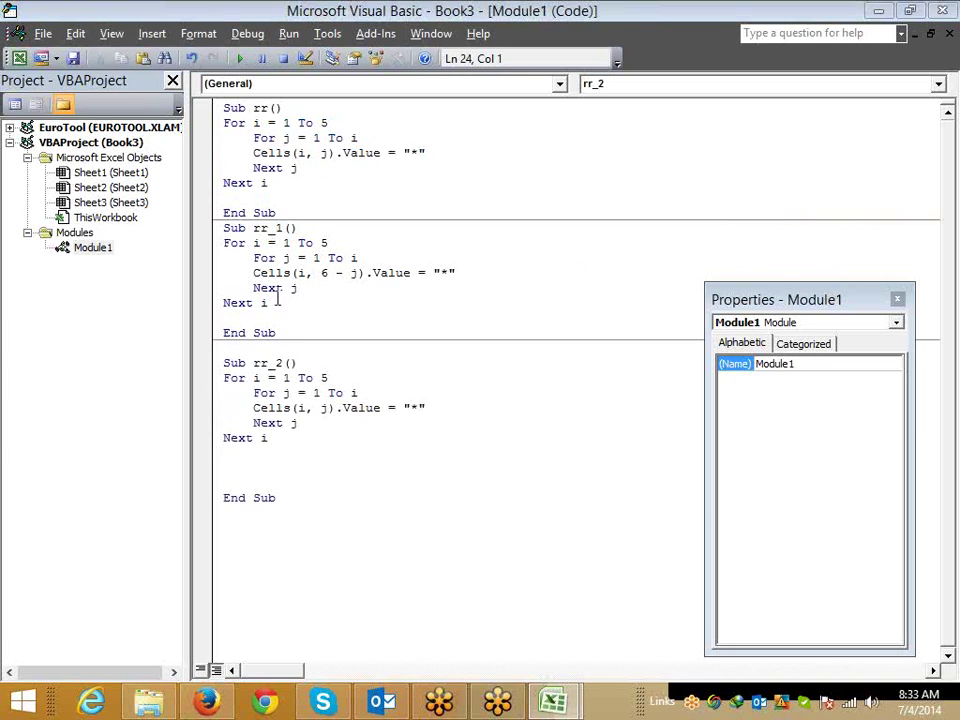
left_click_drag(277, 300, 223, 243)
key("ctrl+c")
left_click(242, 457)
key("ctrl+v")
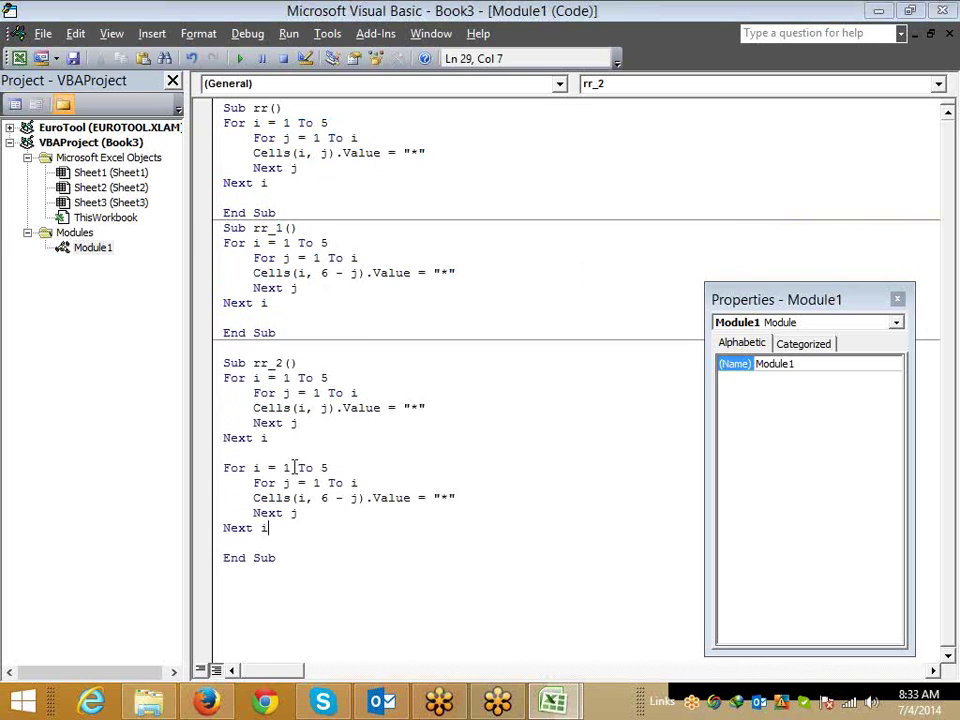
Step: Run rr_2 and reposition the Q3 star picture on the worksheet
left_click(294, 467)
key("F5")
key("alt+F11")
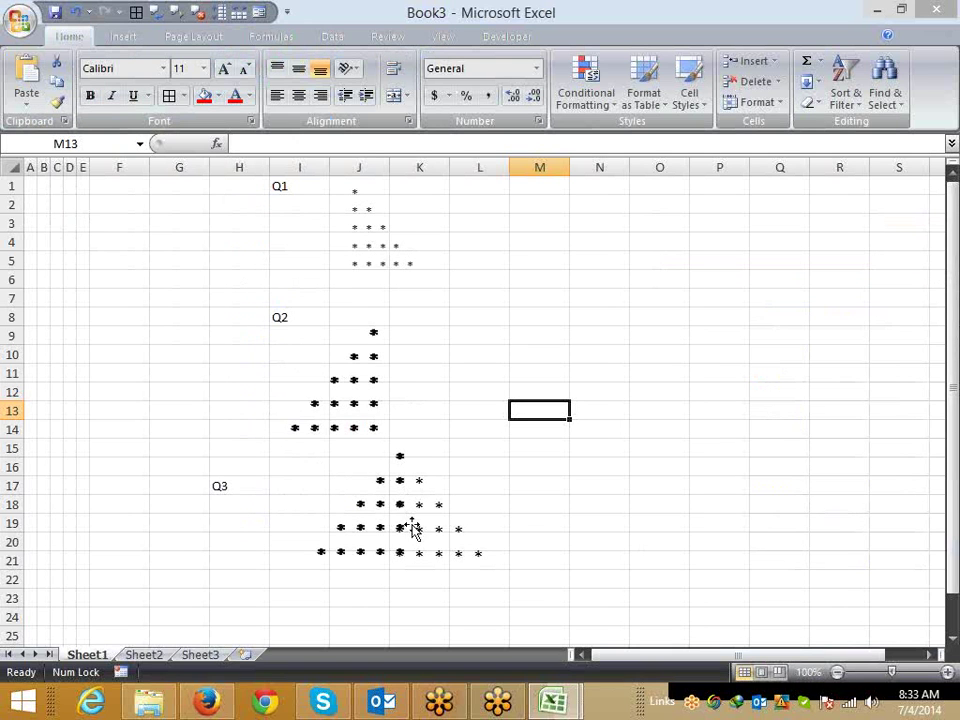
left_click(349, 412)
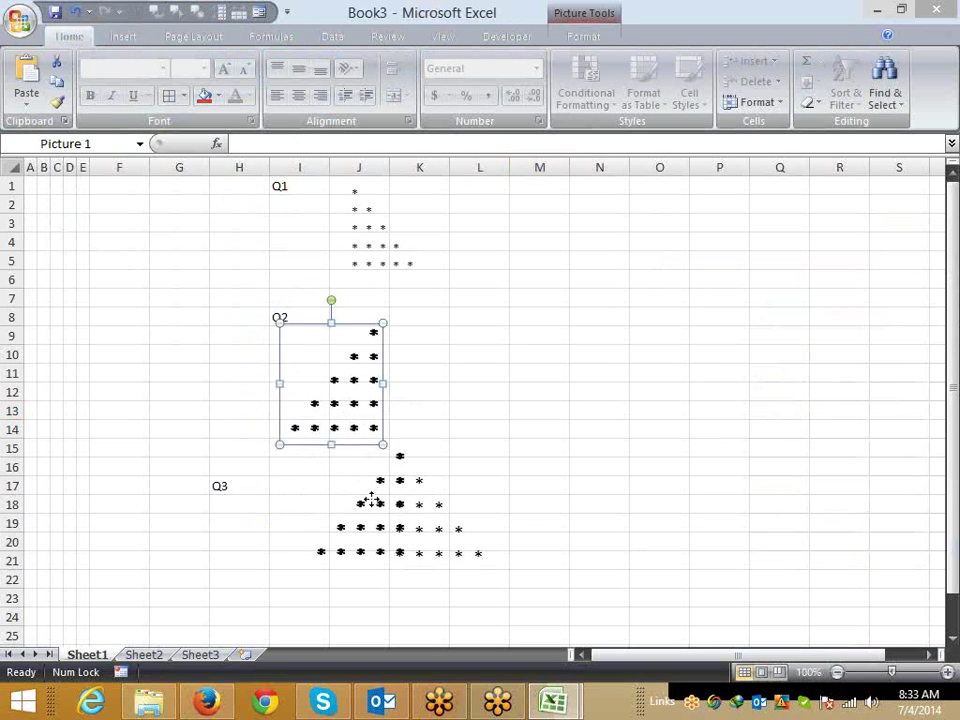
left_click_drag(371, 497, 453, 506)
key("alt+F11")
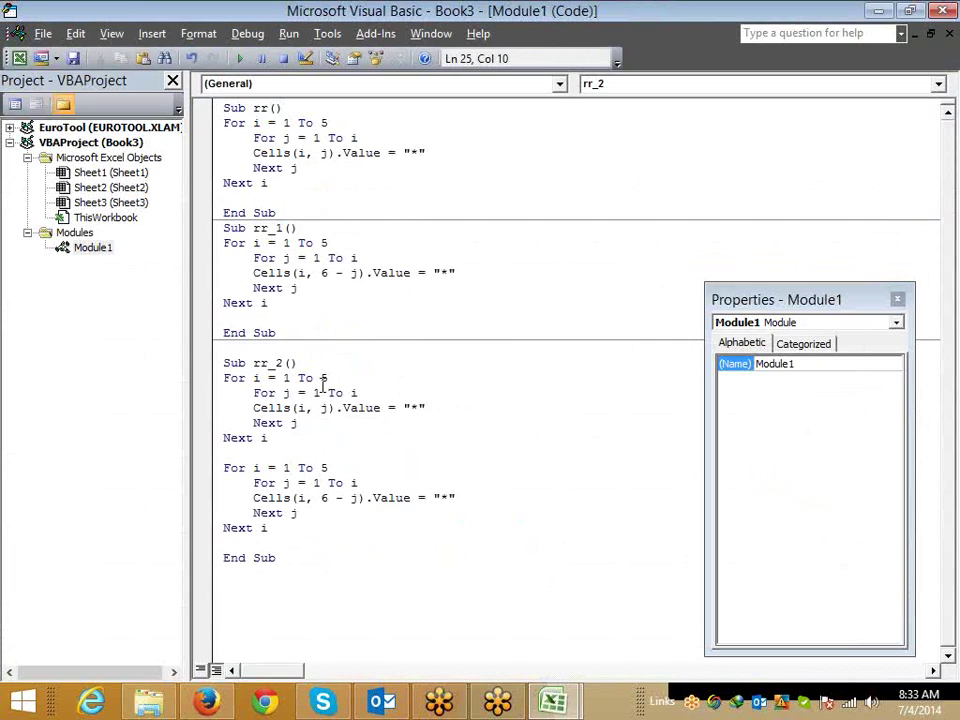
Step: Change rr_2's first loop to write to Cells(i, j + 5), then select A1 in Excel
left_click(321, 408)
left_click(326, 408)
type("+ 5")
left_click(326, 437)
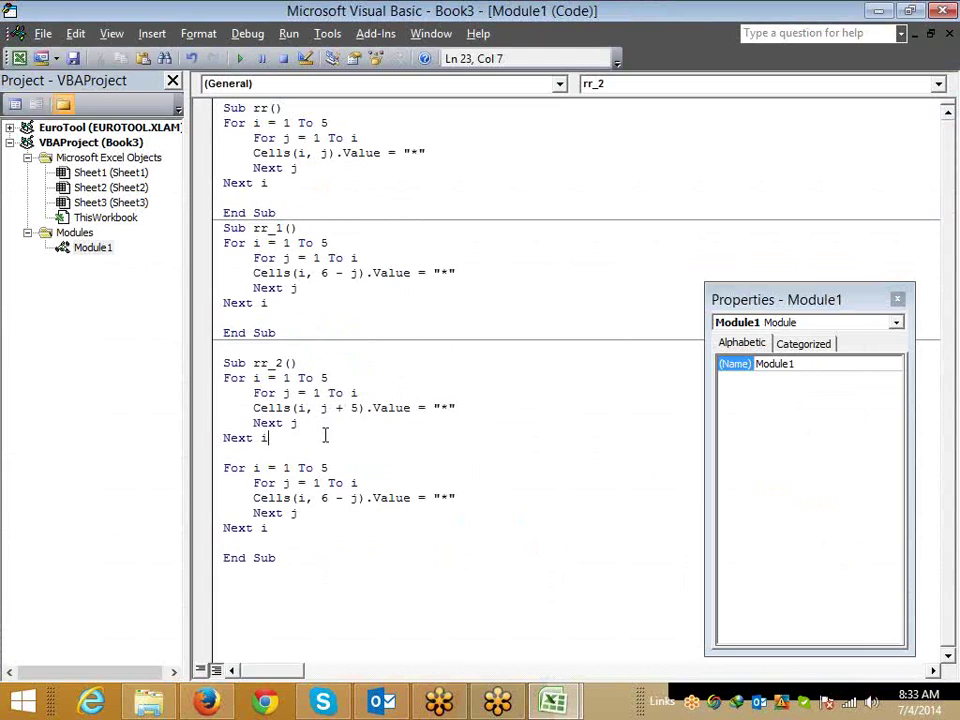
left_click(314, 422)
key("alt+F11")
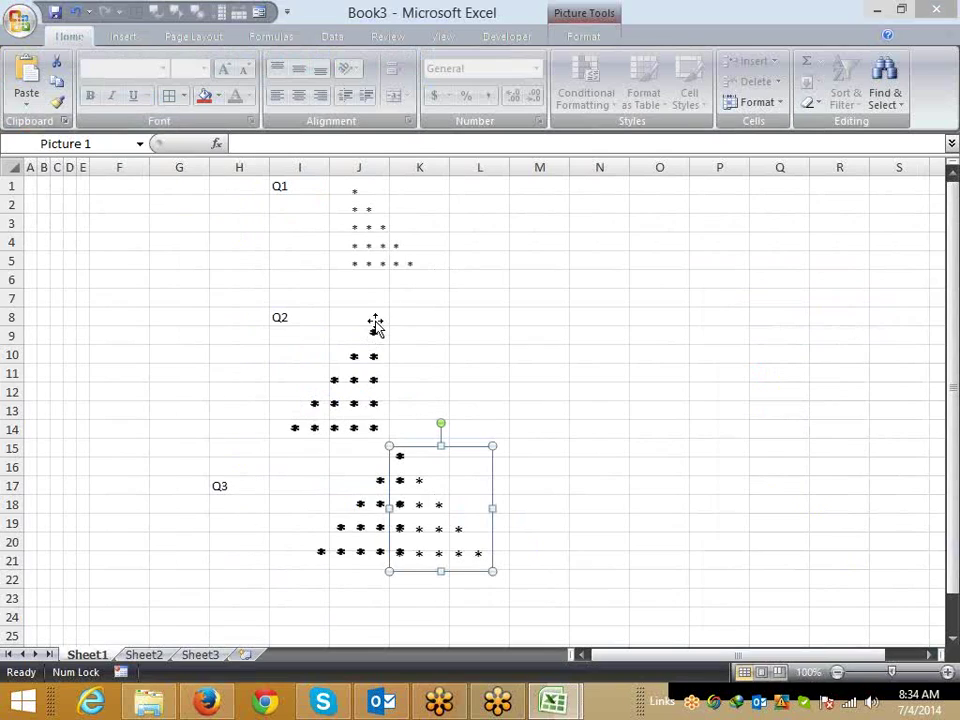
left_click(30, 184)
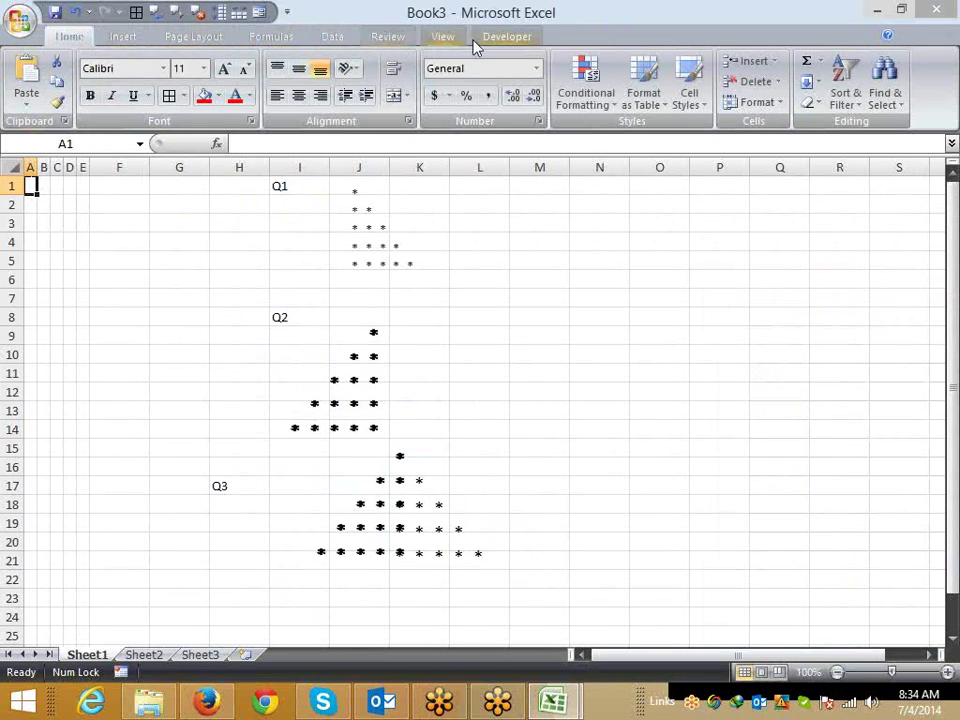
Step: Run the rr_2 macro from the Developer tab's Macros list
left_click(508, 40)
left_click(64, 84)
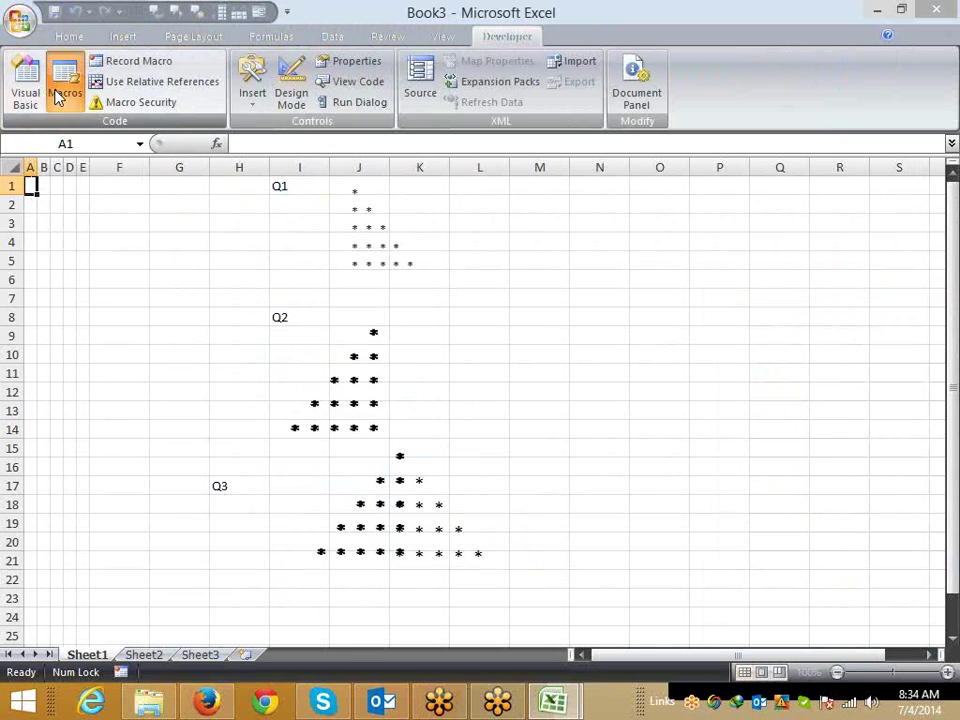
left_click(328, 147)
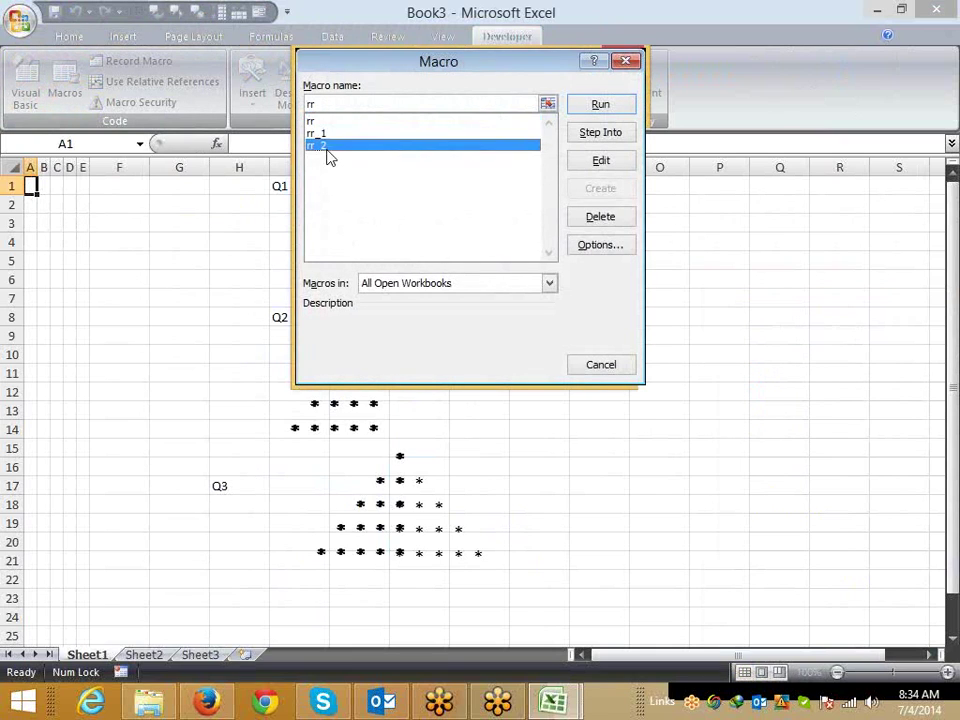
left_click(600, 105)
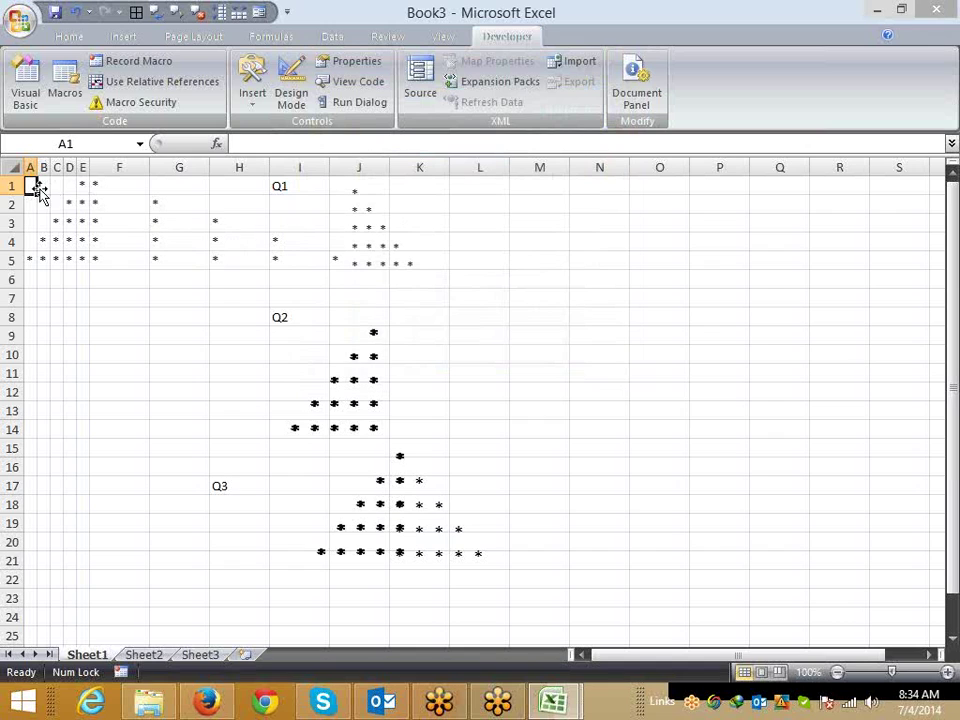
Step: Narrow columns F–J to match A–E and check cell F5
left_click(16, 168)
left_click_drag(209, 167, 162, 168)
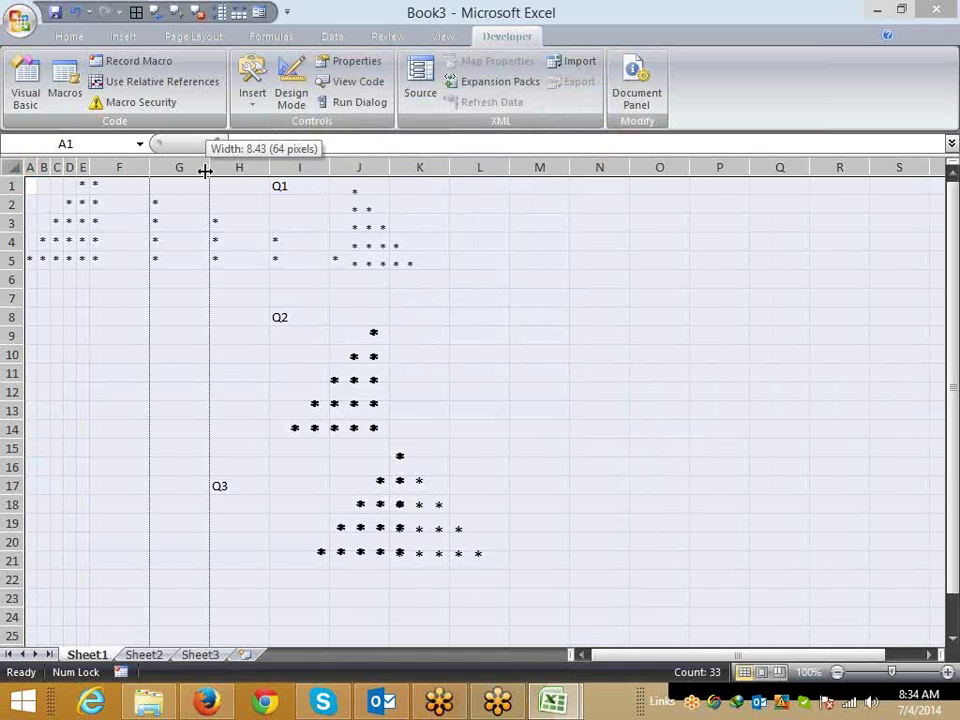
left_click(96, 260)
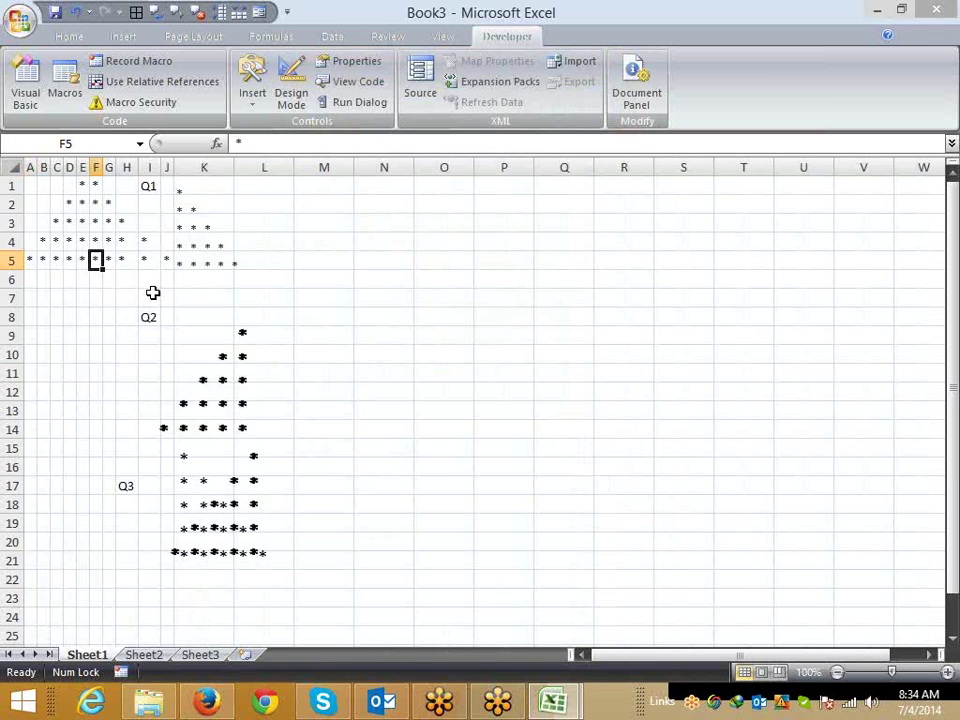
key("alt+F11")
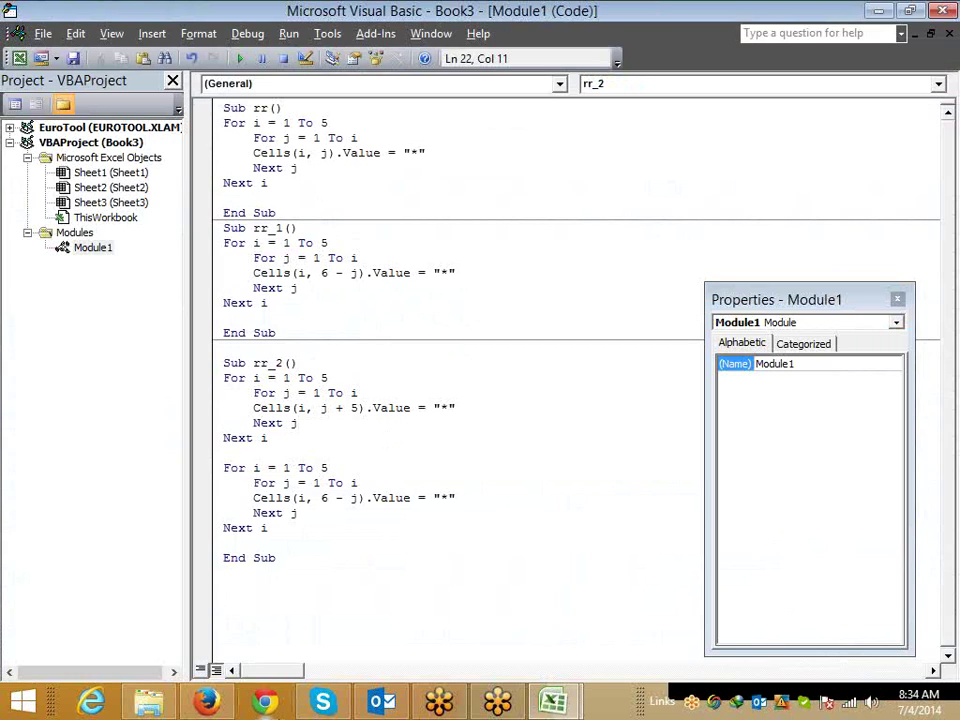
Step: Bring the Book3 workbook forward and switch to the empty Sheet3
left_click(575, 703)
left_click(484, 658)
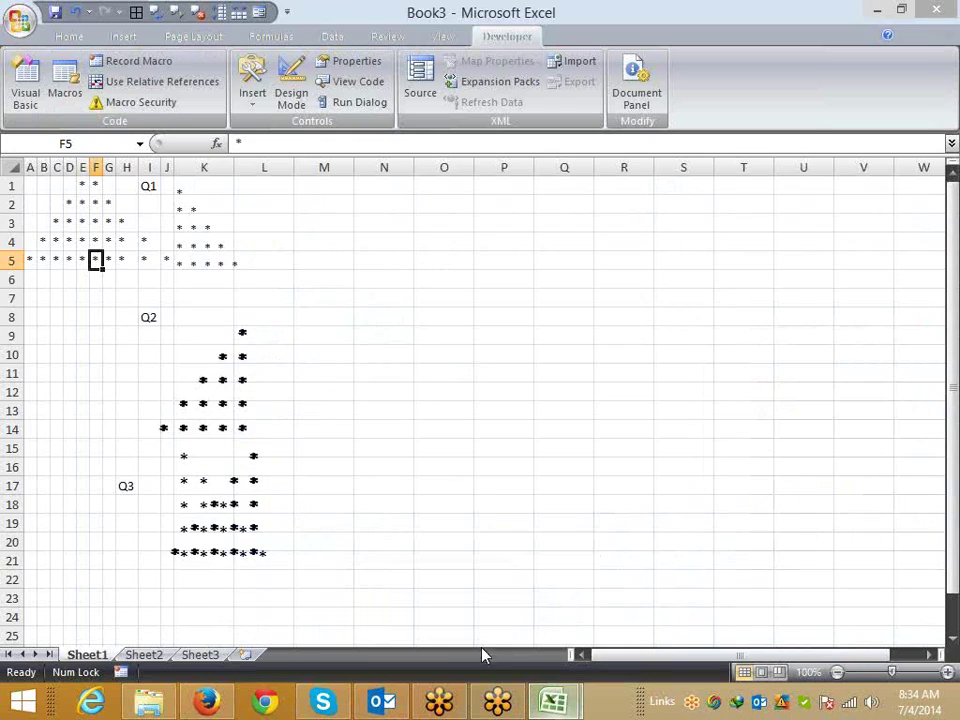
left_click(30, 541)
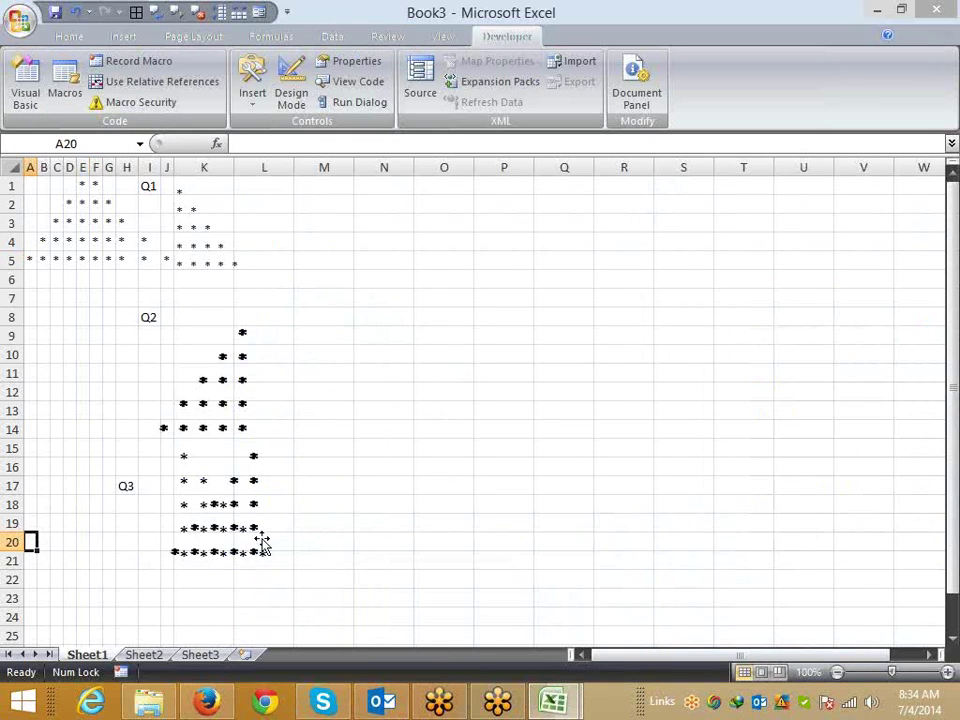
left_click(197, 655)
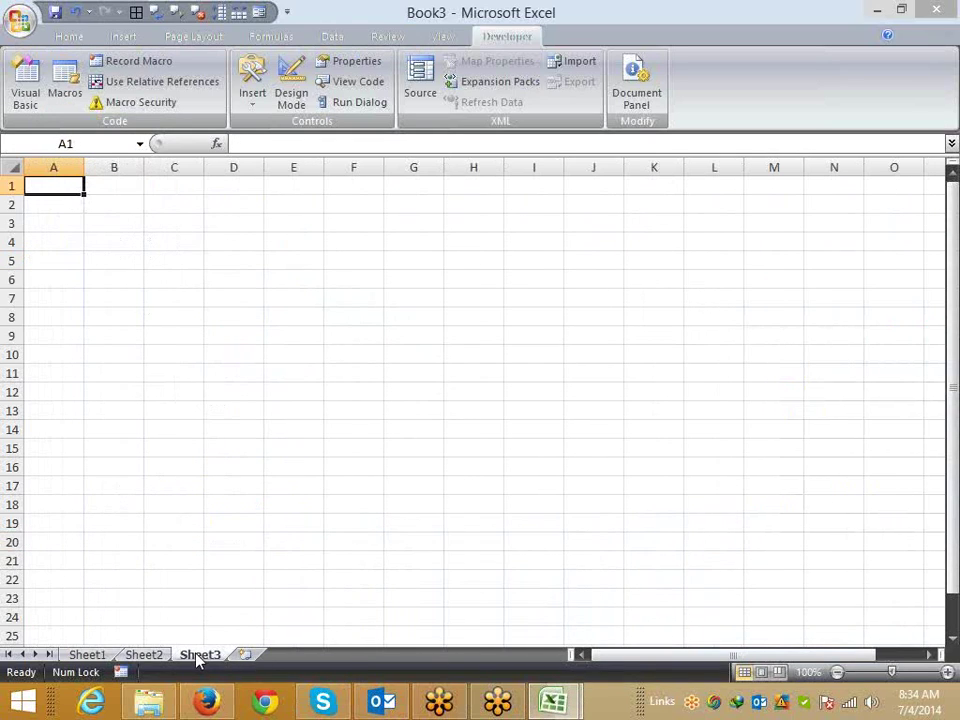
Step: Paste a new main procedure below the last End Sub in Module1
left_click(553, 703)
left_click(598, 657)
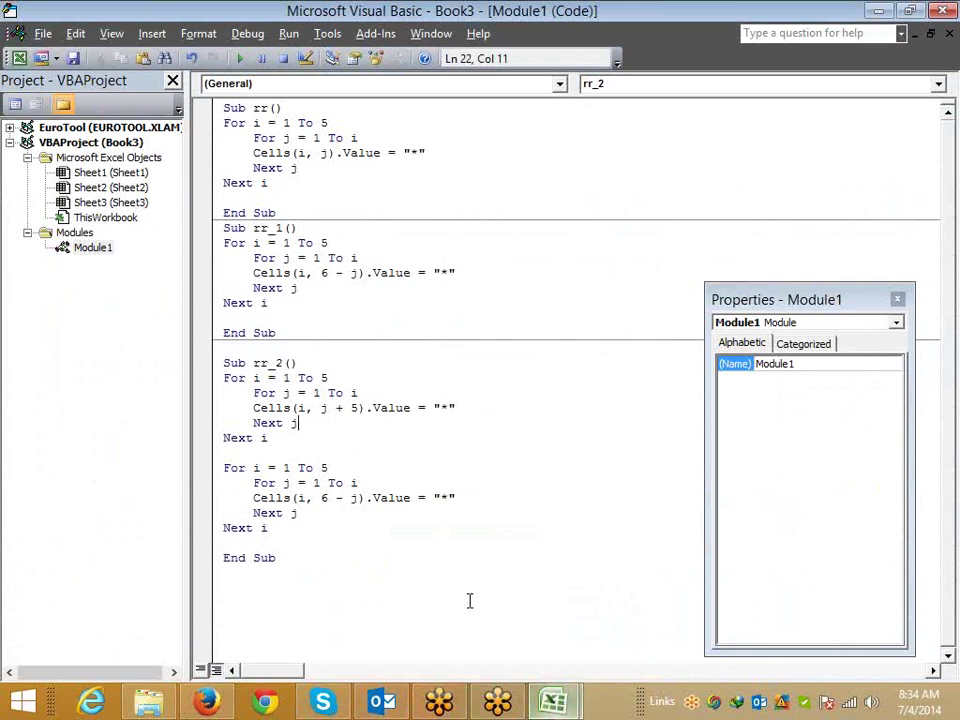
left_click(246, 578)
type("Sub main()   Dim i, j As Integer  For i = 1 To 5  For j = 1 To i  Cells(i, j + 5).Value = \"*\" Cells(i, 6 - j).Value = \"*\" Next j Next i   End Sub")
scroll(270, 520, "down", 1)
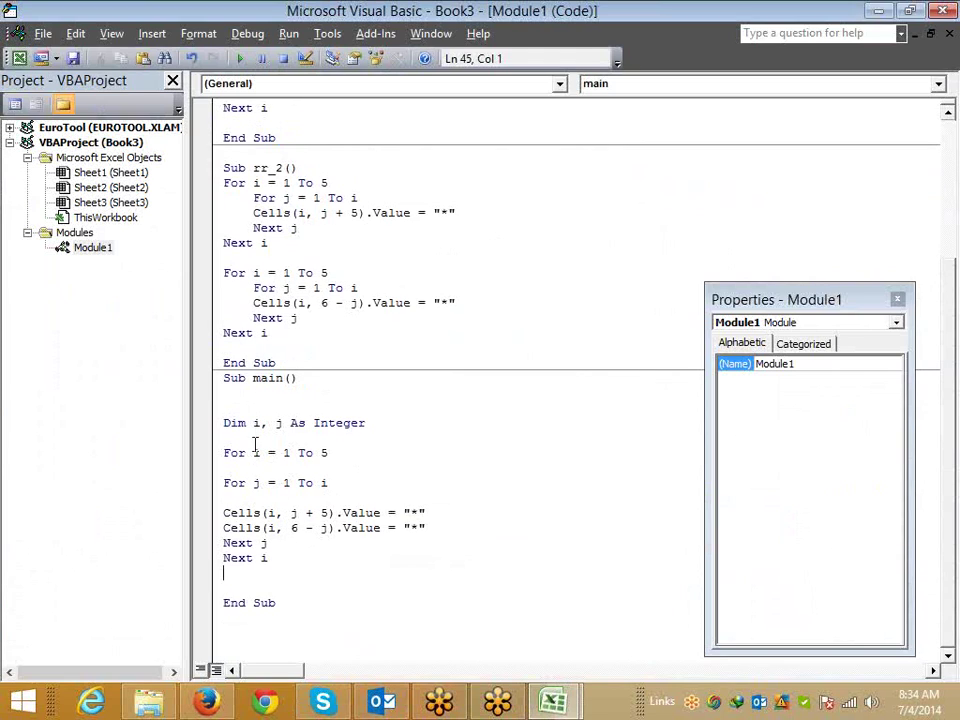
Step: Review main's loop ranges and insert a blank line above Next j
left_click(210, 438)
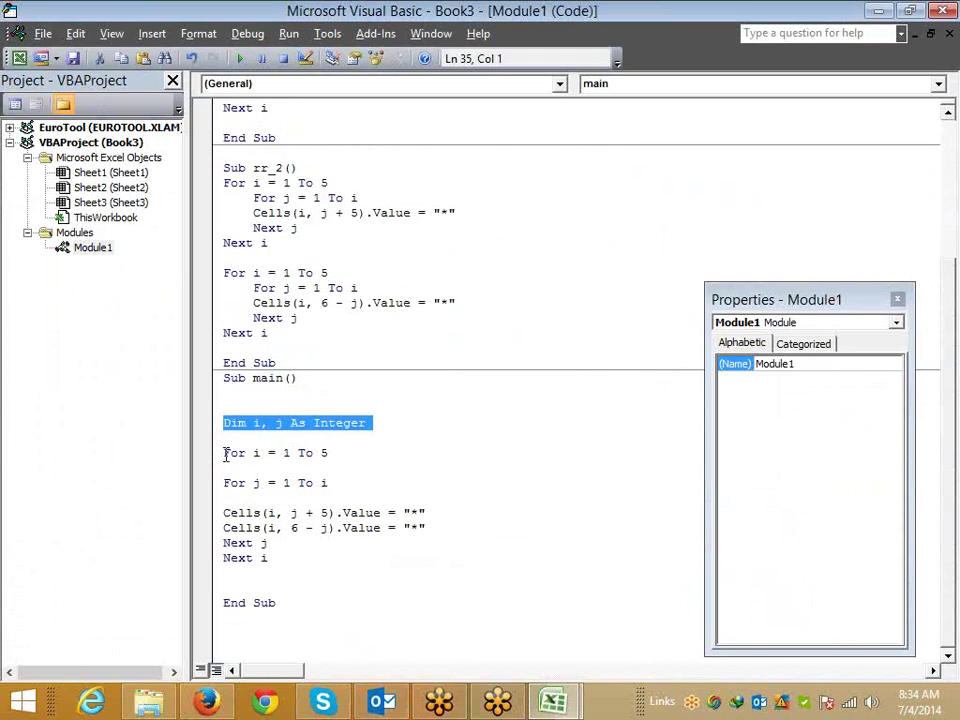
left_click_drag(285, 452, 328, 452)
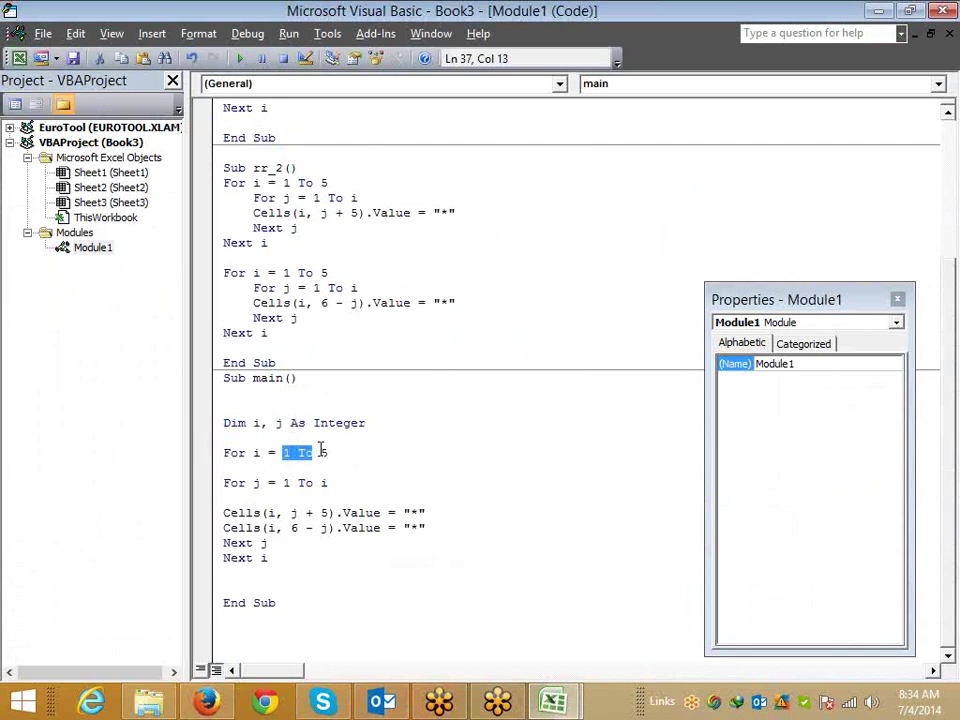
left_click(285, 483)
left_click_drag(285, 483, 333, 482)
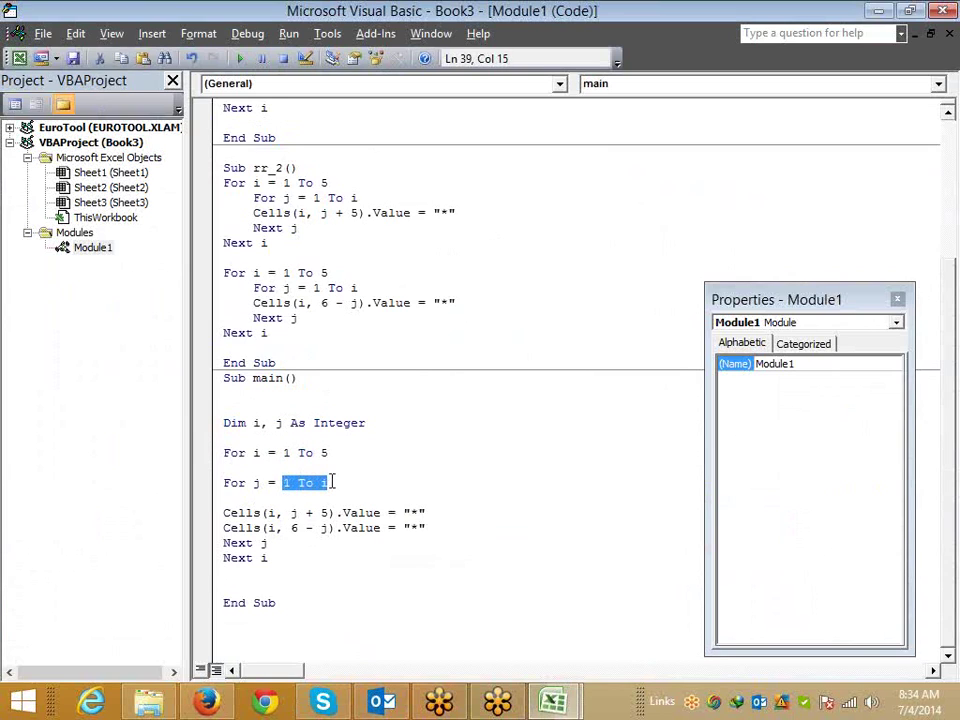
left_click(223, 543)
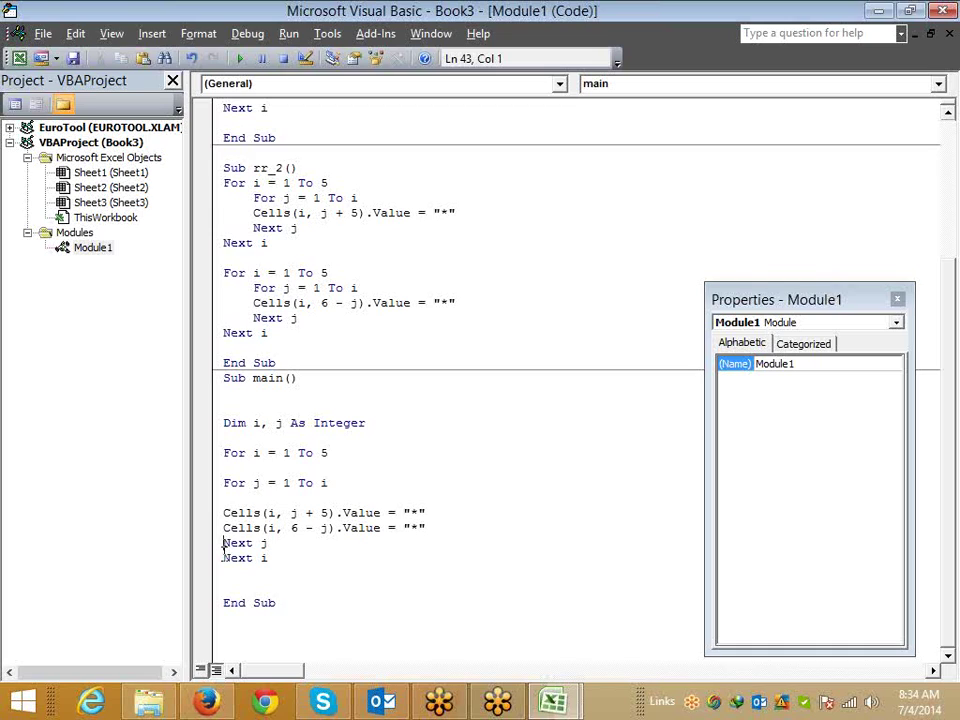
key("Return")
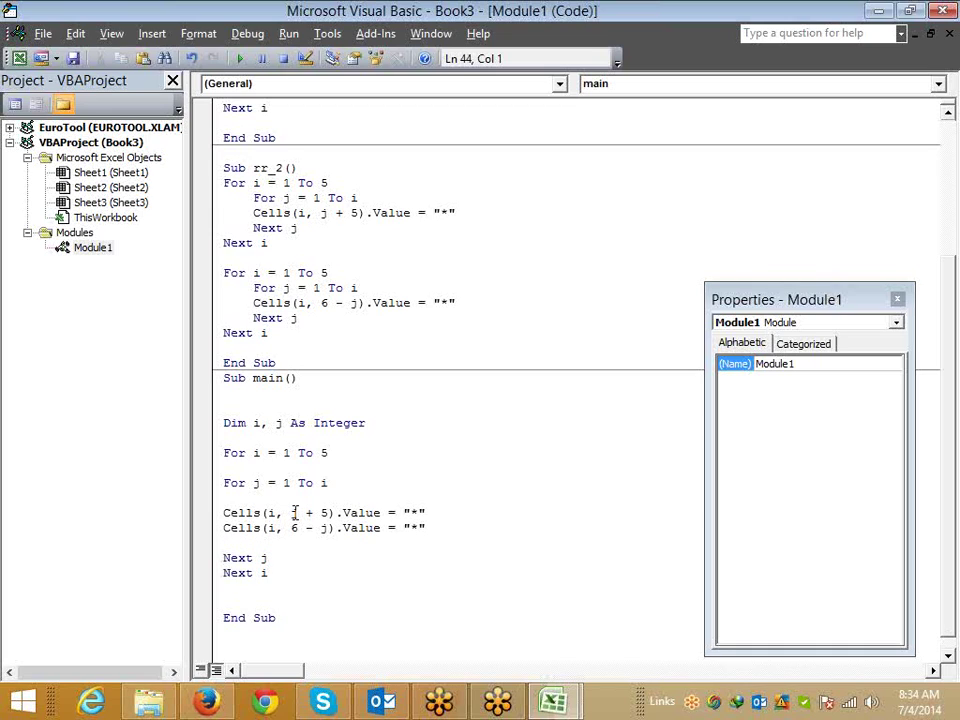
left_click_drag(291, 512, 331, 512)
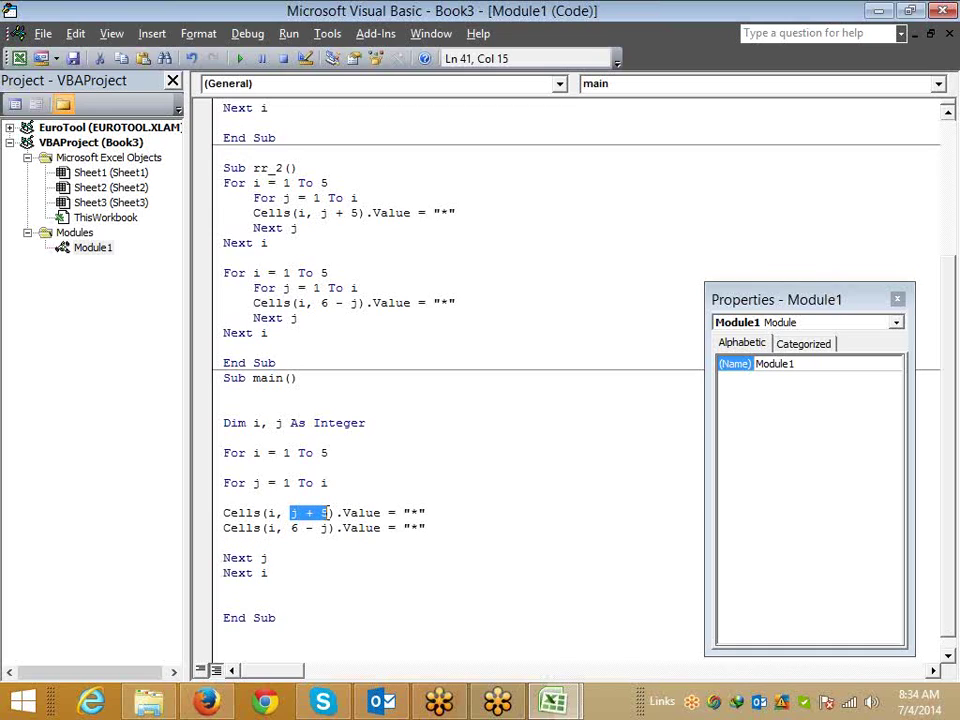
left_click(308, 482)
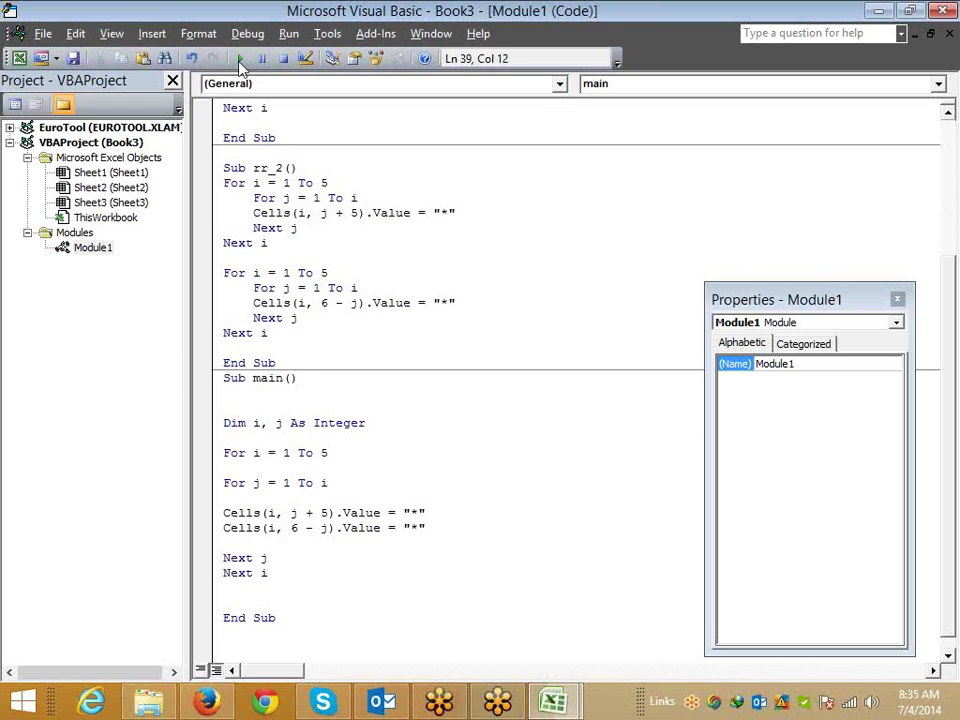
Step: On Sheet3, narrow columns A–J to compact the asterisk pattern and check its overlapping middle
key("alt+F11")
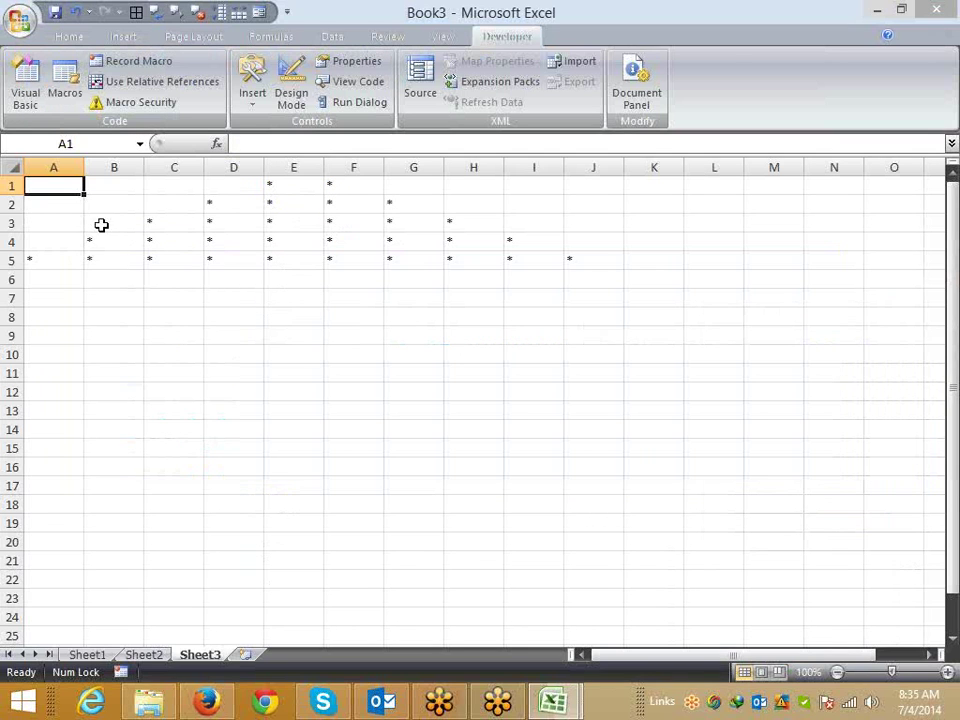
key("ctrl+a")
left_click_drag(144, 167, 50, 167)
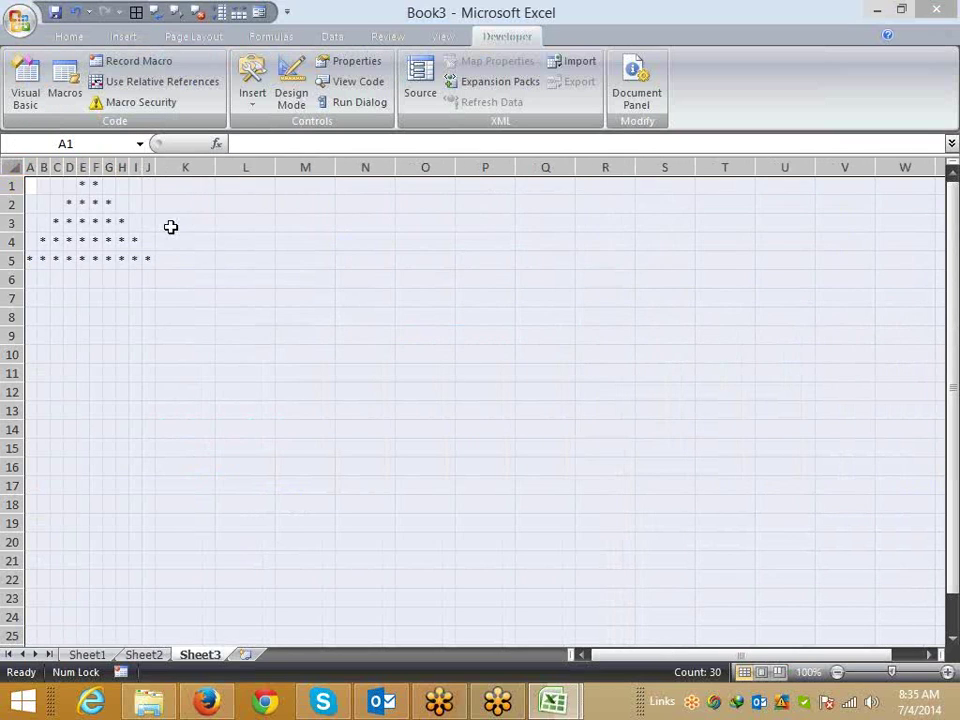
left_click(176, 257)
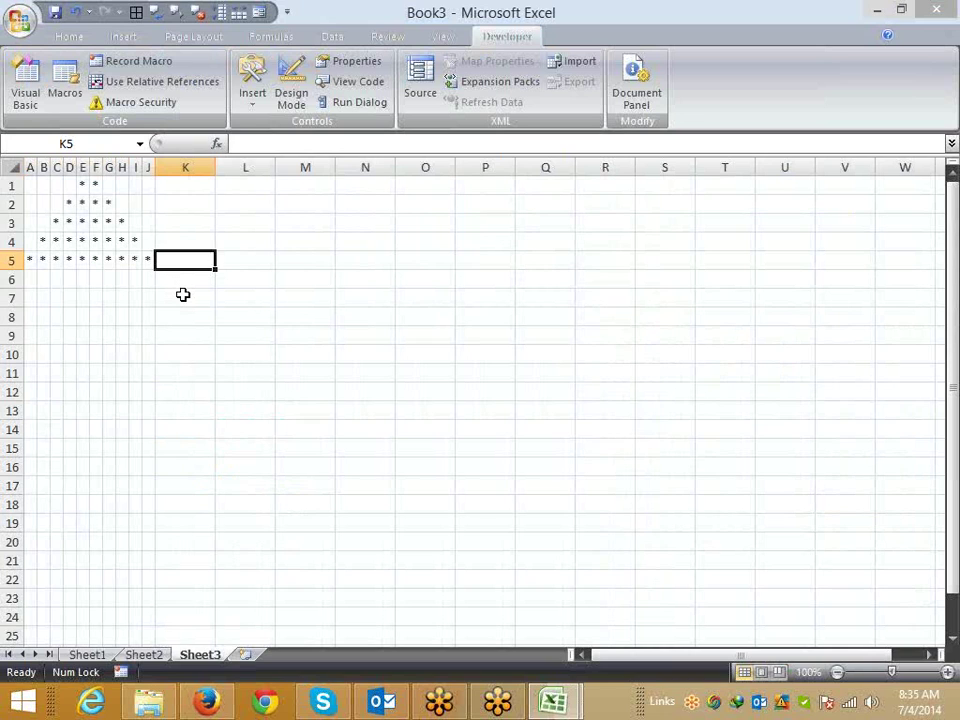
left_click_drag(94, 184, 146, 257)
Step: In the macro code, change main's column offset from j + 5 to j + 4
key("alt+Tab")
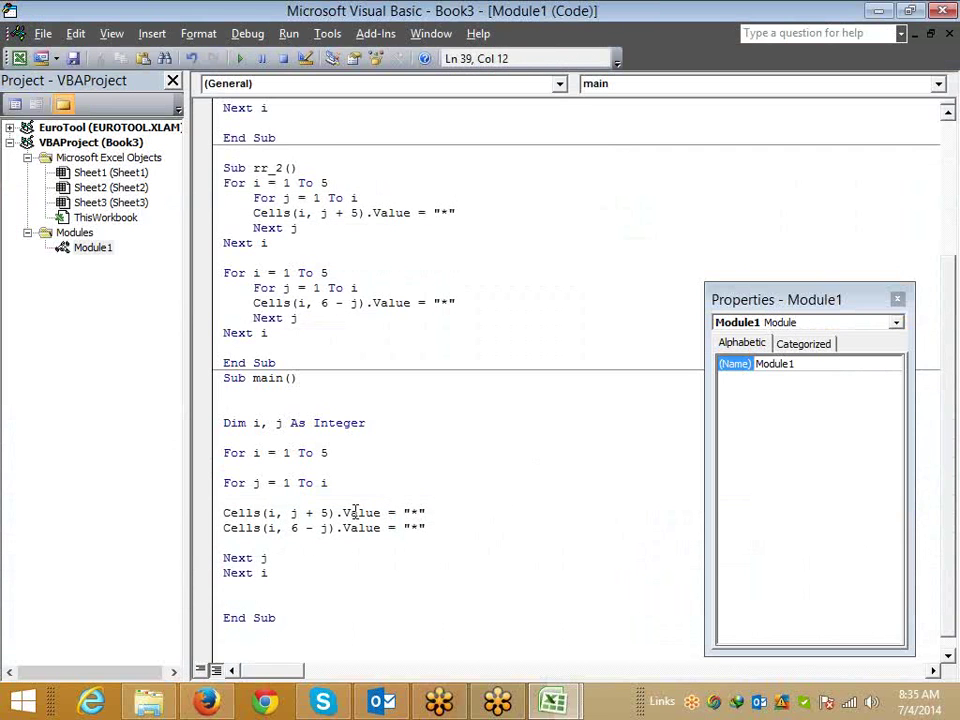
double_click(327, 512)
type("4")
left_click(345, 557)
left_click(321, 528)
Step: Rerun main, then clear the pyramid from A1:K6
left_click(241, 60)
key("alt+F11")
left_click(180, 313)
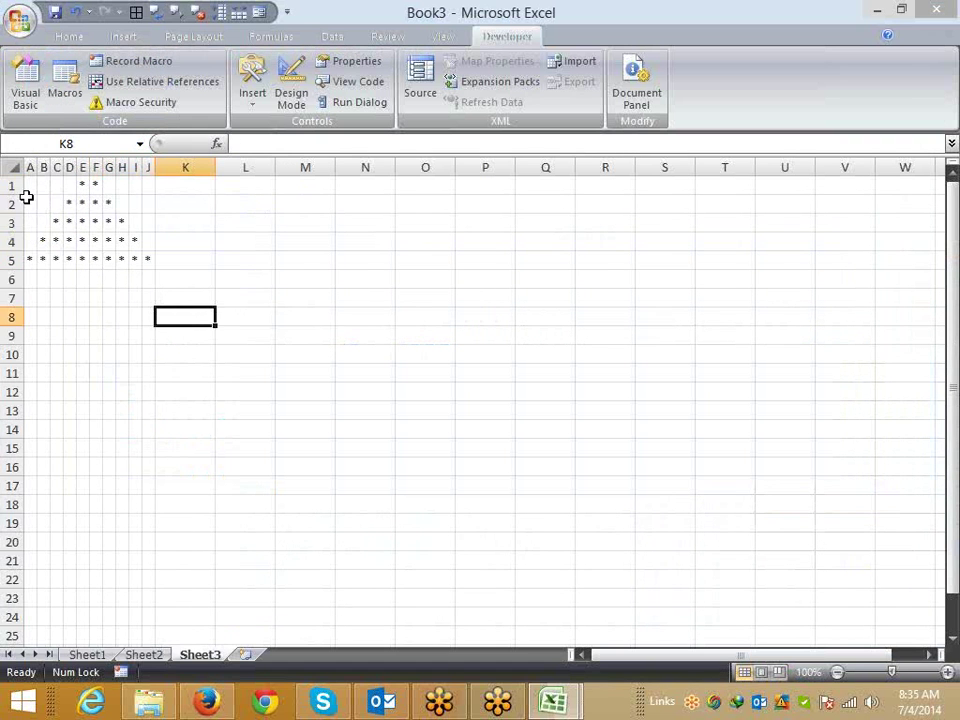
left_click_drag(28, 190, 179, 281)
key("Delete")
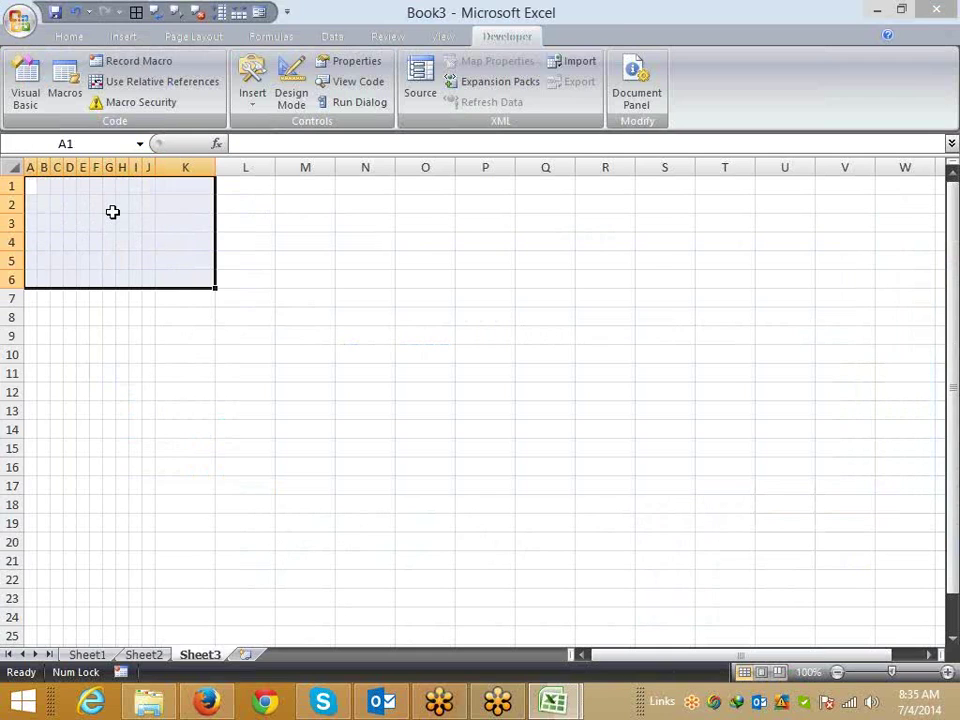
Step: Run main again so Sheet3 refills with the five-row pyramid topped at E1
key("alt+F11")
left_click(290, 512)
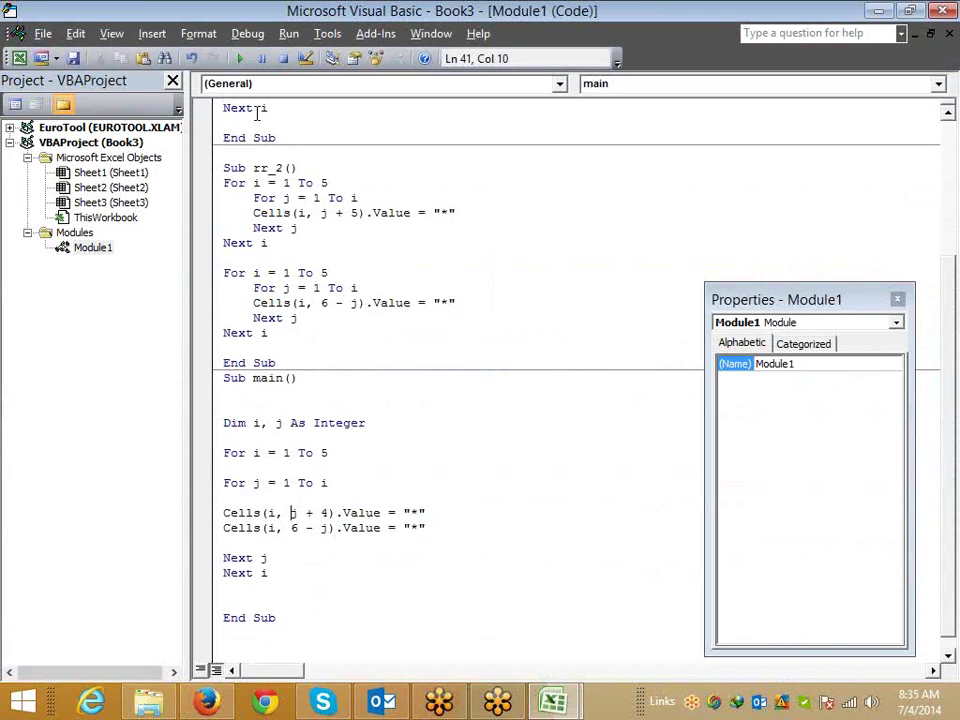
left_click(240, 58)
key("alt+F11")
left_click(277, 319)
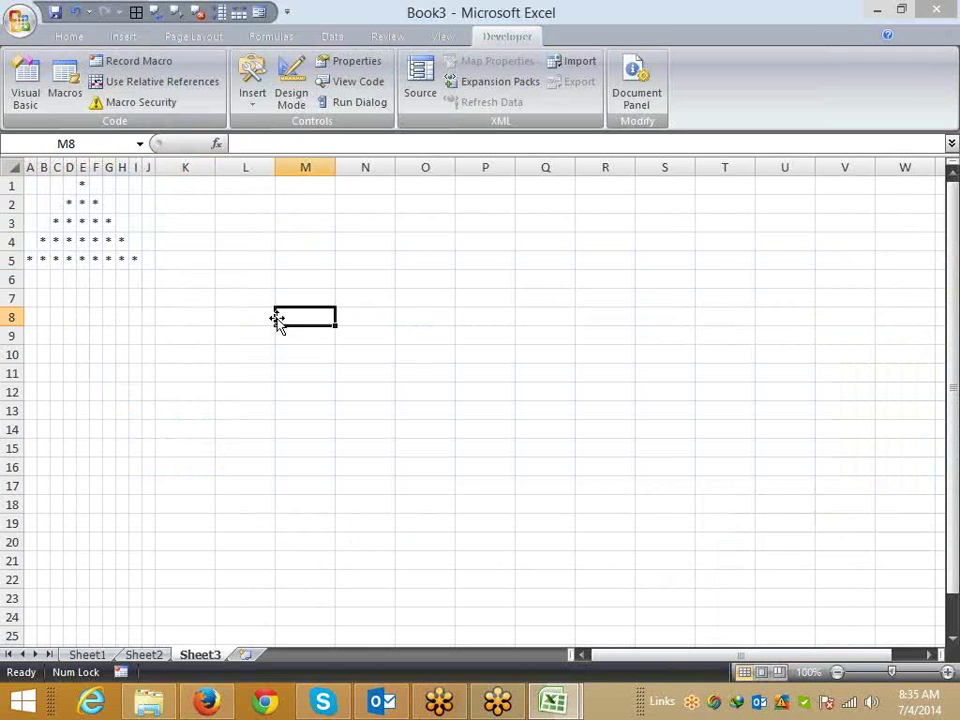
left_click(553, 700)
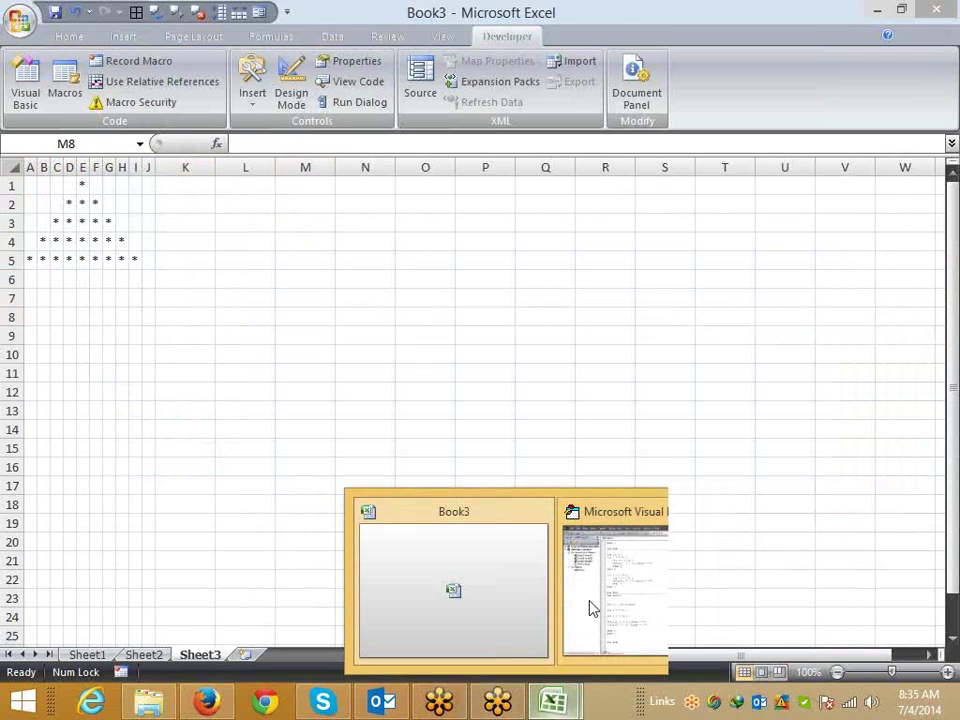
left_click(590, 609)
left_click(360, 212)
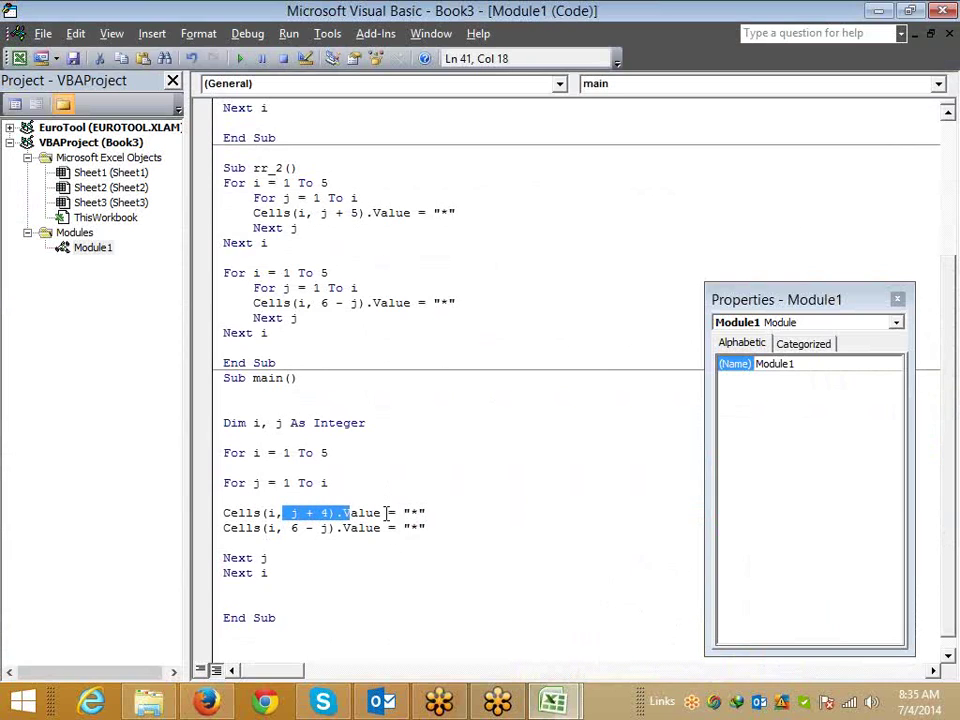
left_click_drag(287, 512, 454, 516)
left_click(400, 542)
scroll(320, 448, "up", 2)
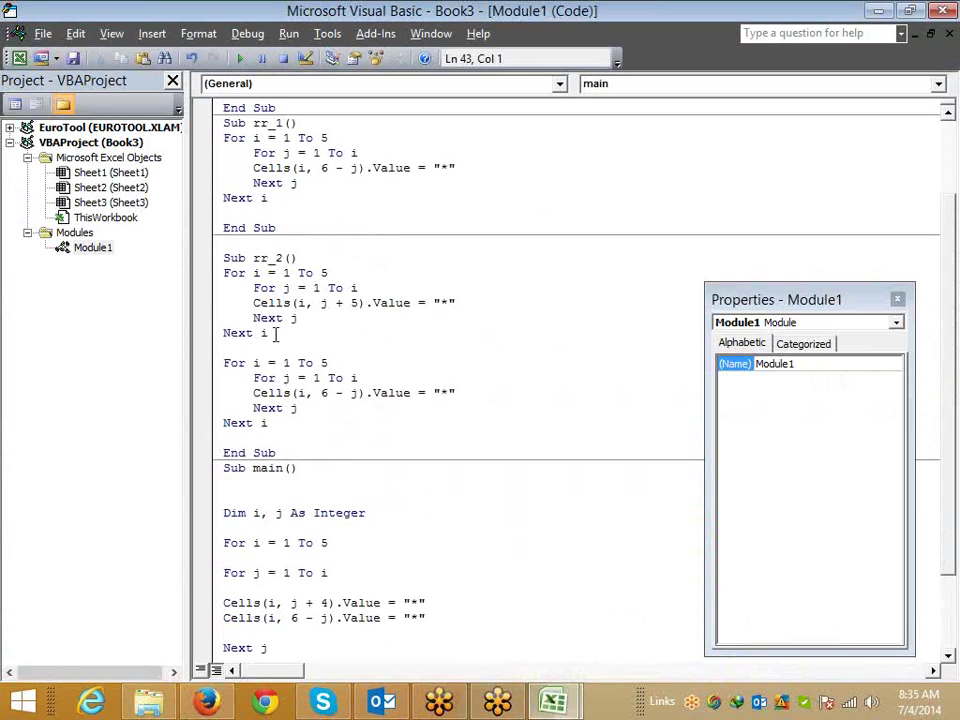
left_click_drag(270, 333, 213, 265)
key("shift+Down")
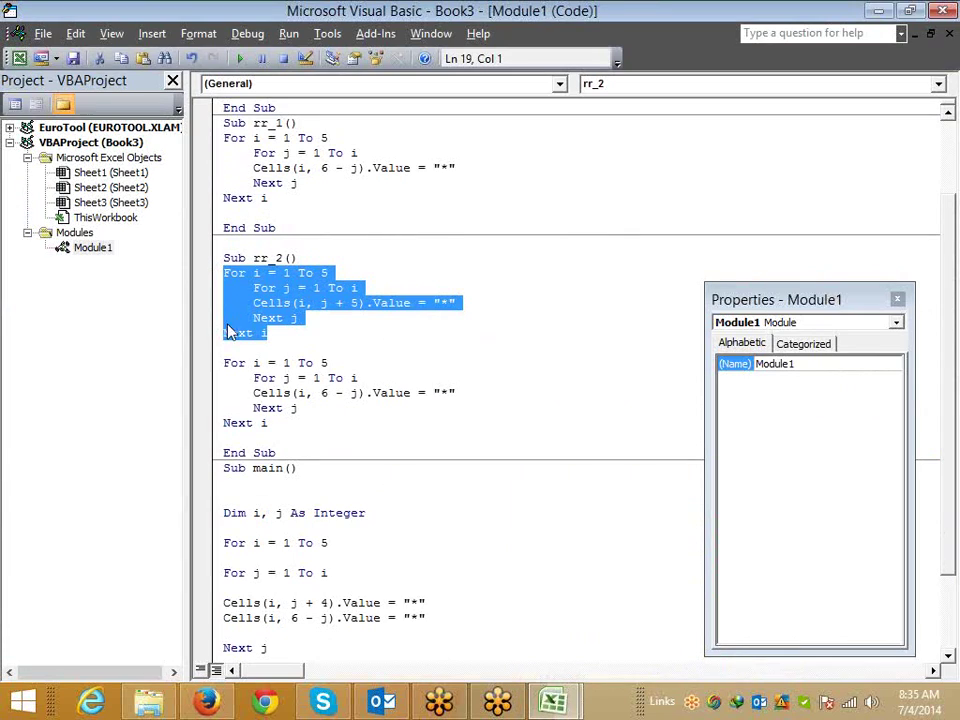
left_click_drag(225, 358, 288, 418)
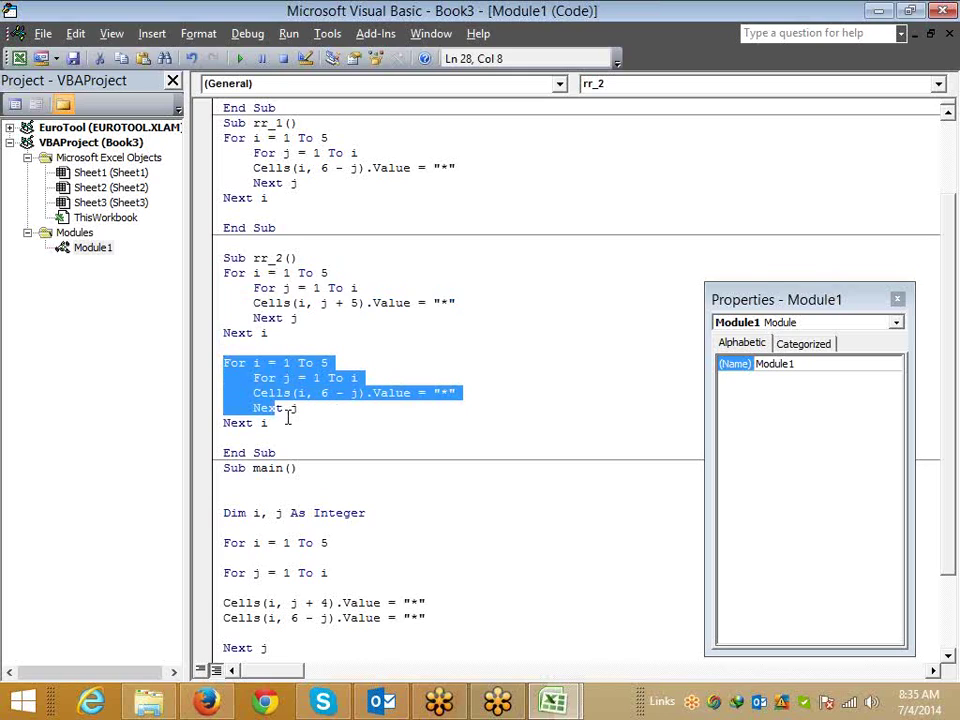
left_click_drag(288, 418, 290, 421)
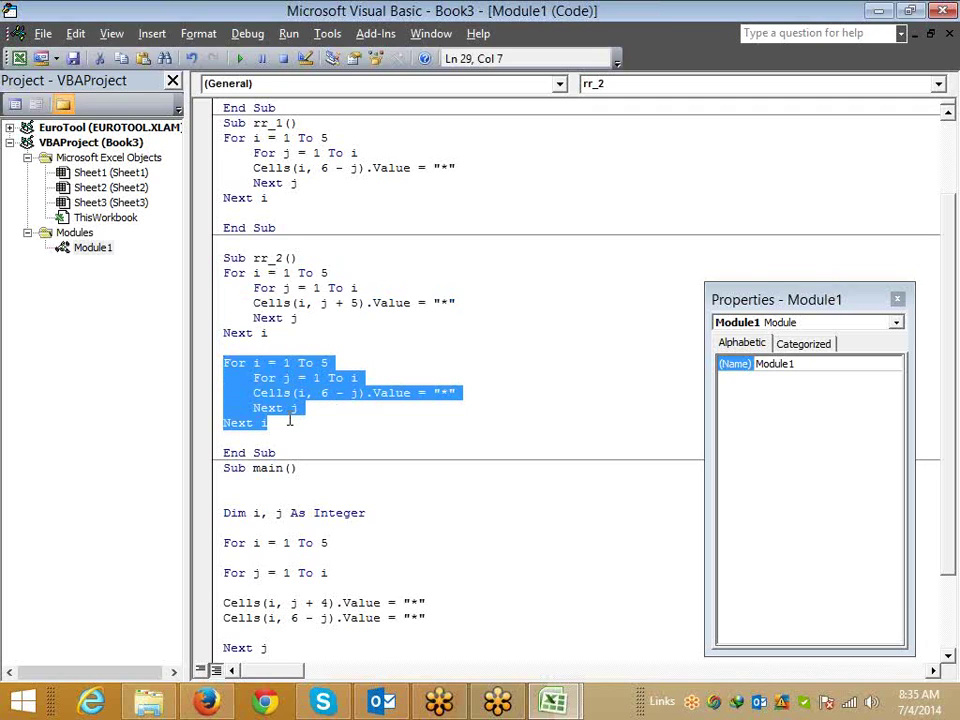
scroll(292, 426, "down", 2)
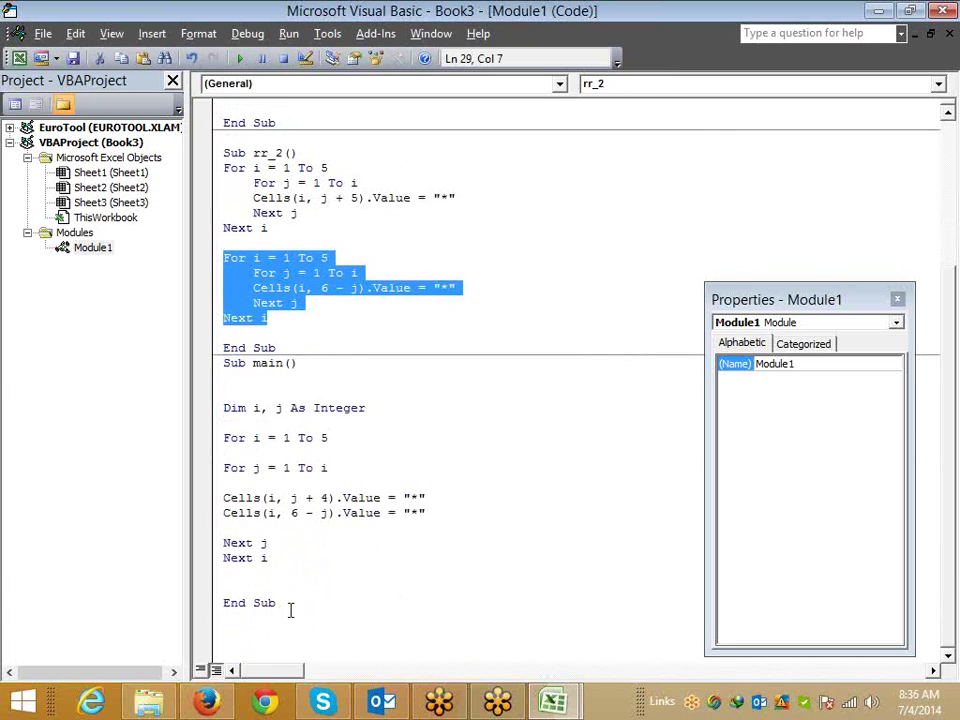
left_click_drag(274, 557, 216, 405)
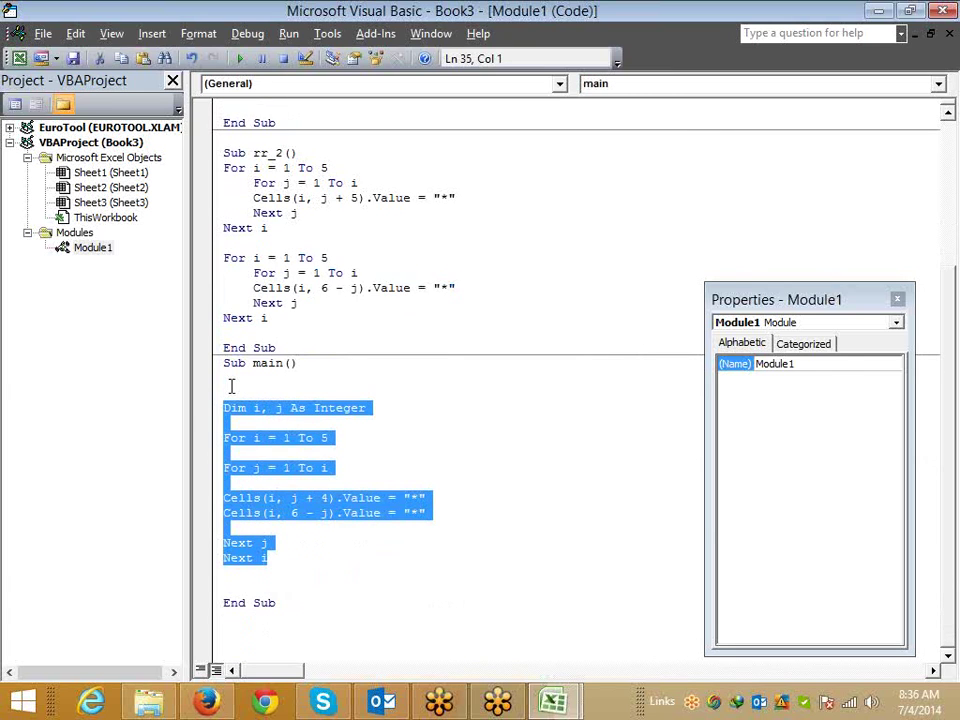
key("alt+F11")
left_click_drag(180, 298, 30, 185)
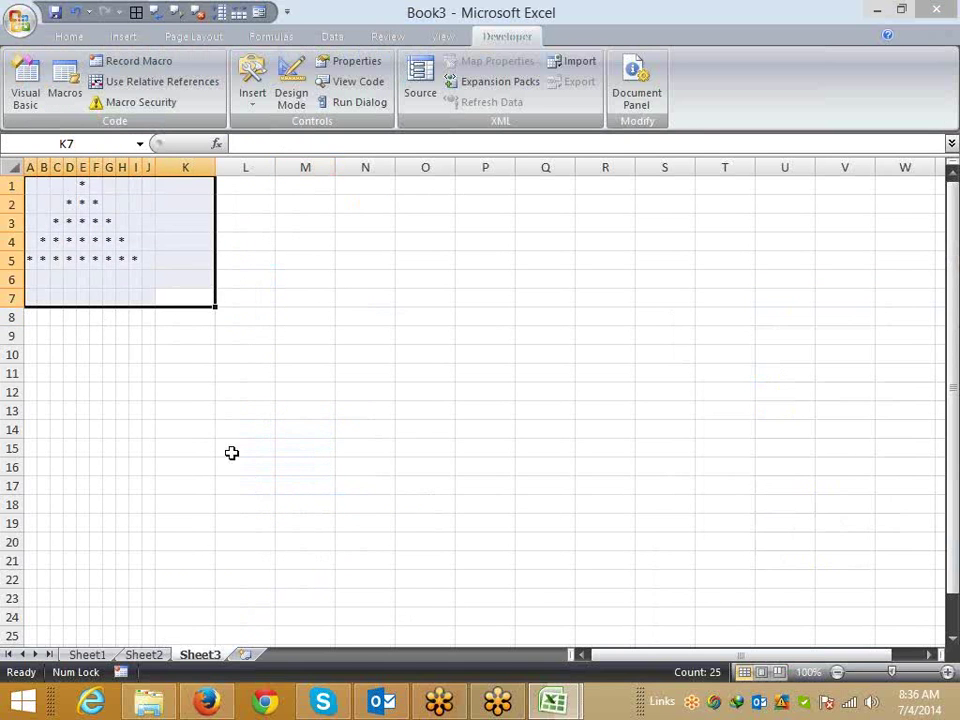
key("alt+F11")
mouse_move(287, 577)
left_mouse_down()
mouse_move(187, 395)
mouse_move(190, 437)
left_mouse_up()
scroll(300, 440, "up", 3)
mouse_move(294, 465)
left_mouse_down()
mouse_move(224, 372)
mouse_move(213, 318)
left_mouse_up()
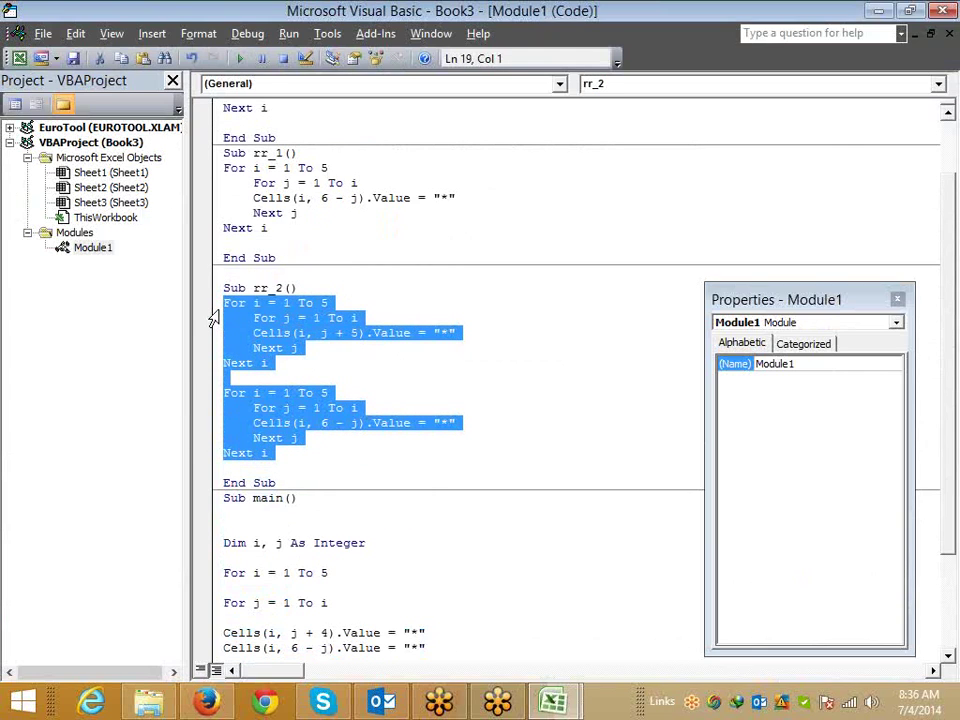
left_click(321, 452)
scroll(321, 480, "down", 3)
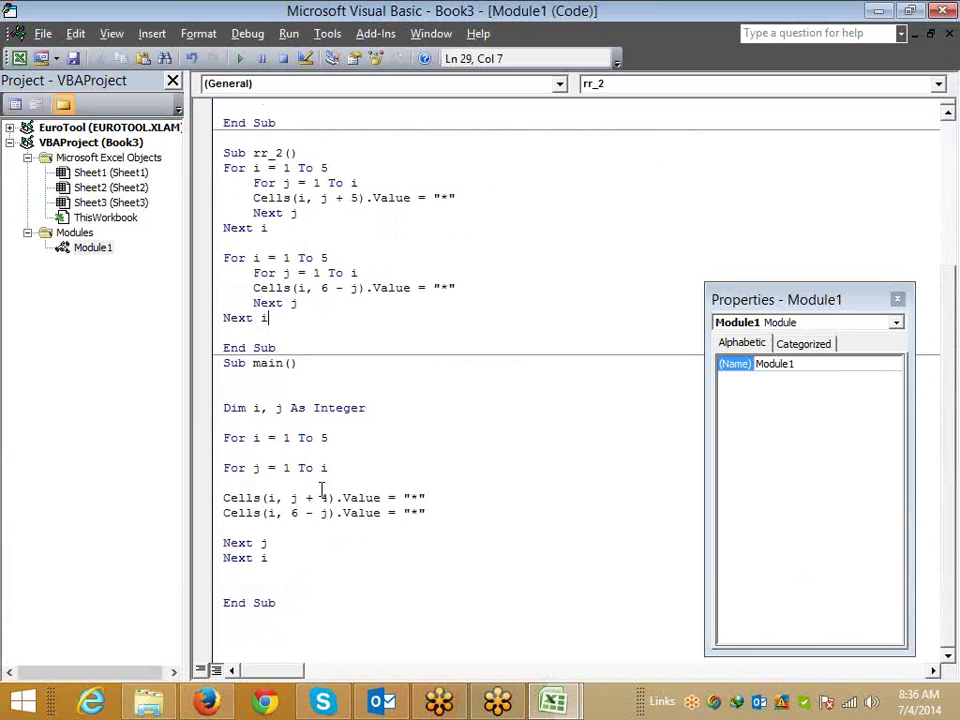
left_click(242, 634)
key("F5")
key("alt+F11")
left_click(83, 429)
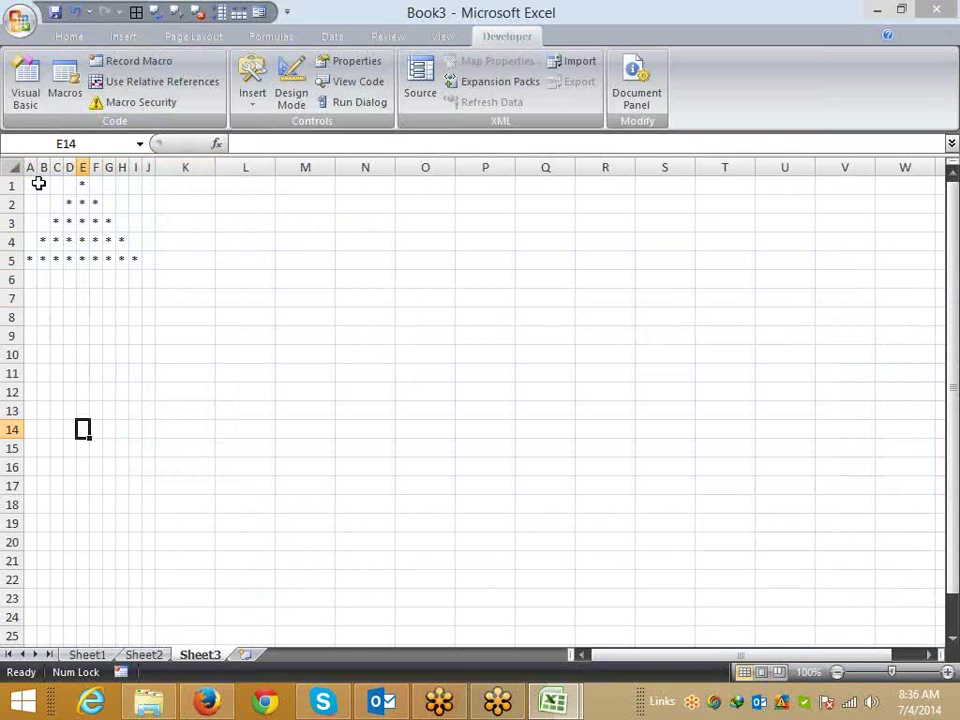
Step: On Sheet1, move the Q2 pyramid picture to column P and flip it upside down
left_click(38, 183)
left_click(145, 655)
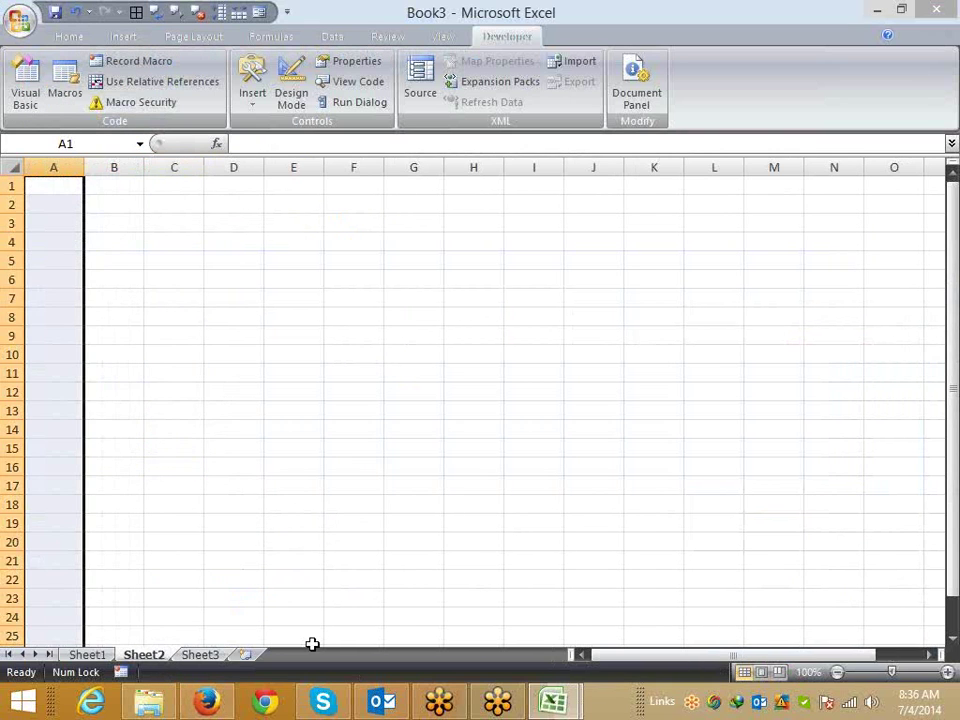
left_click(92, 654)
left_click(384, 542)
left_click(205, 247)
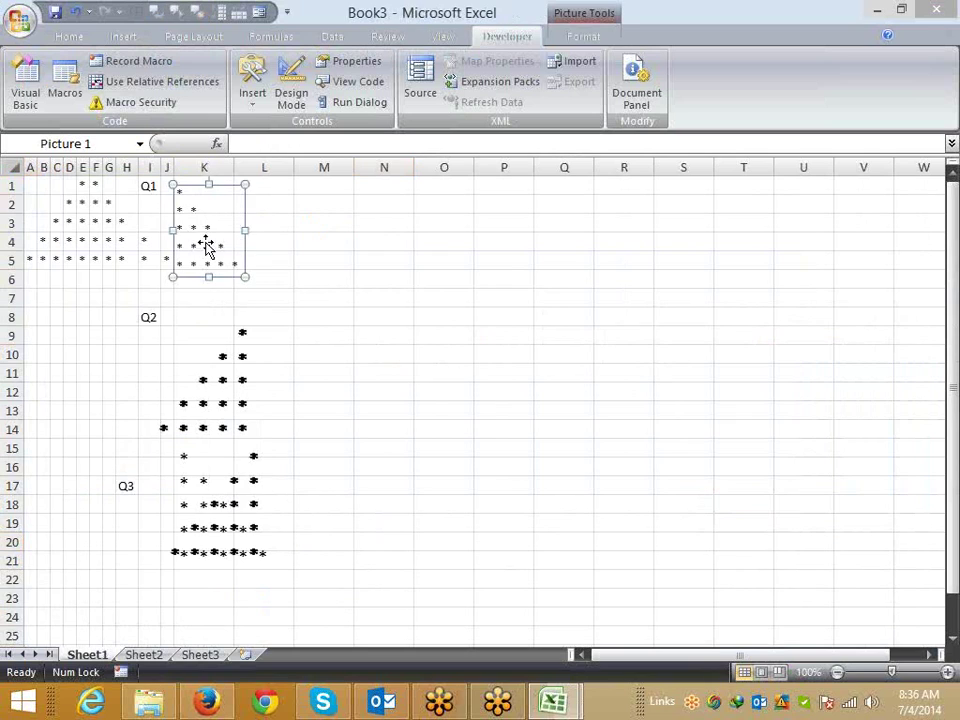
left_click(221, 403)
left_click_drag(221, 403, 530, 398)
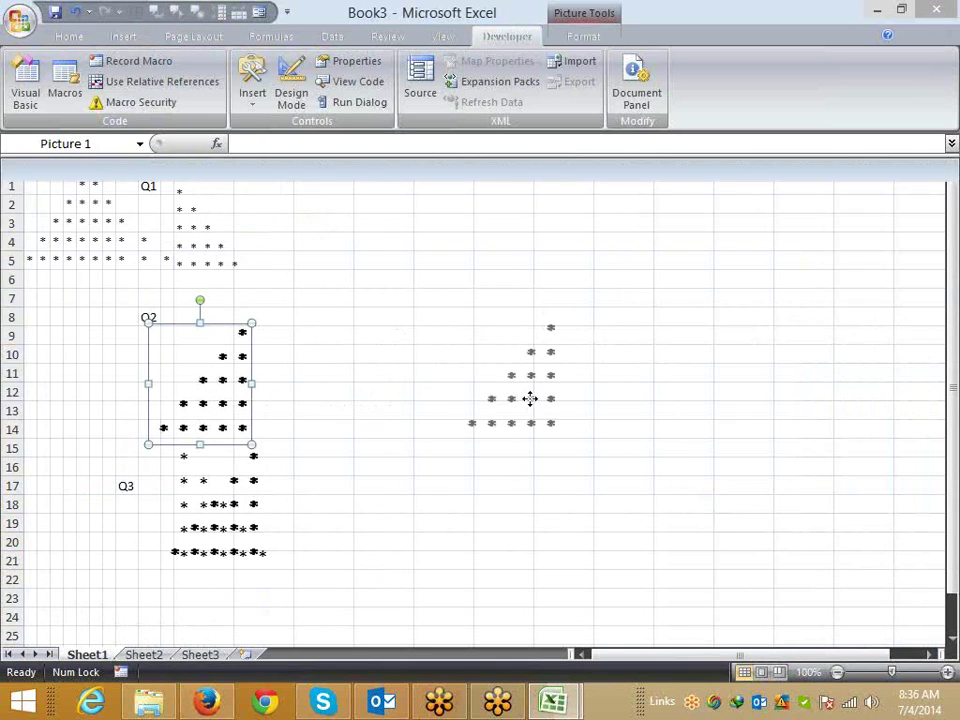
mouse_move(508, 318)
left_mouse_down()
mouse_move(511, 592)
mouse_move(431, 553)
left_mouse_up()
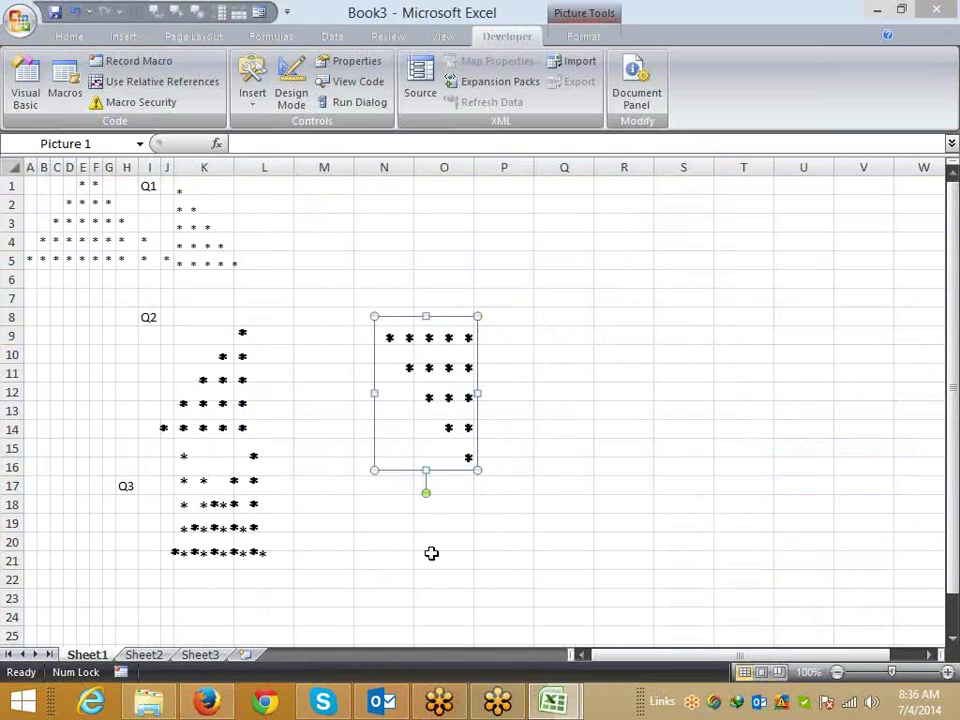
left_click_drag(426, 469, 426, 475)
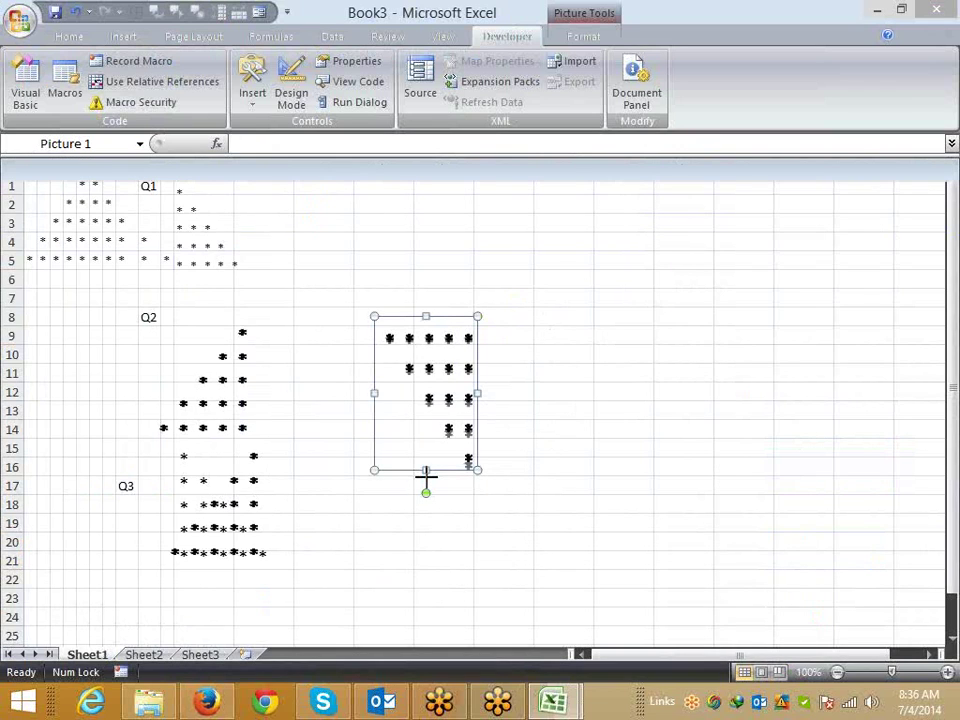
Step: Cut the flipped triangle picture from Sheet1
key("Delete")
left_click(386, 542)
left_click(200, 655)
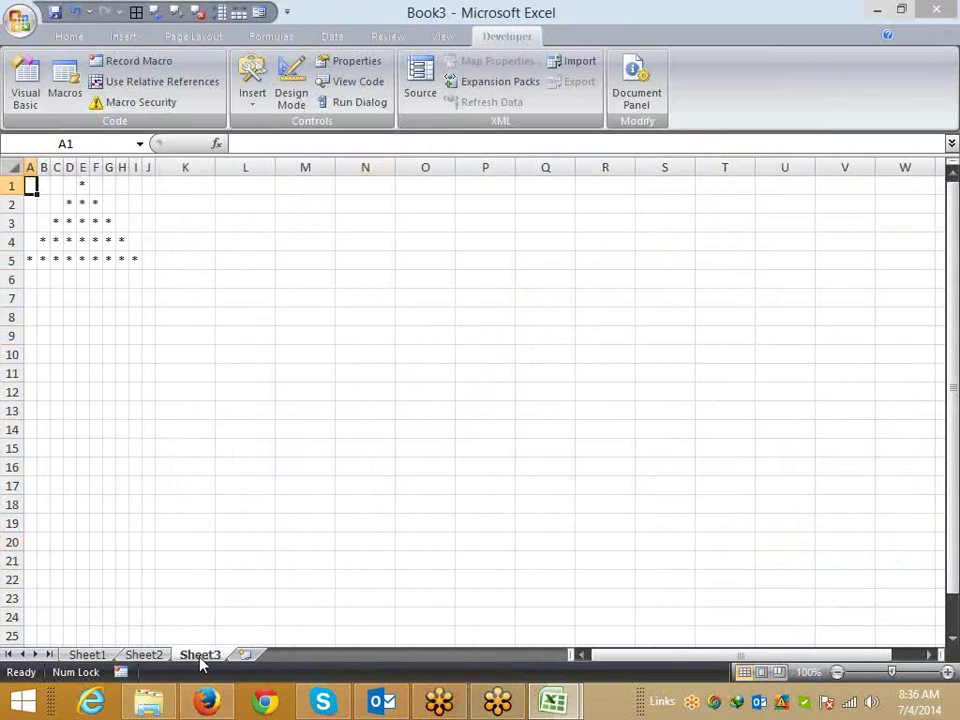
left_click(240, 637)
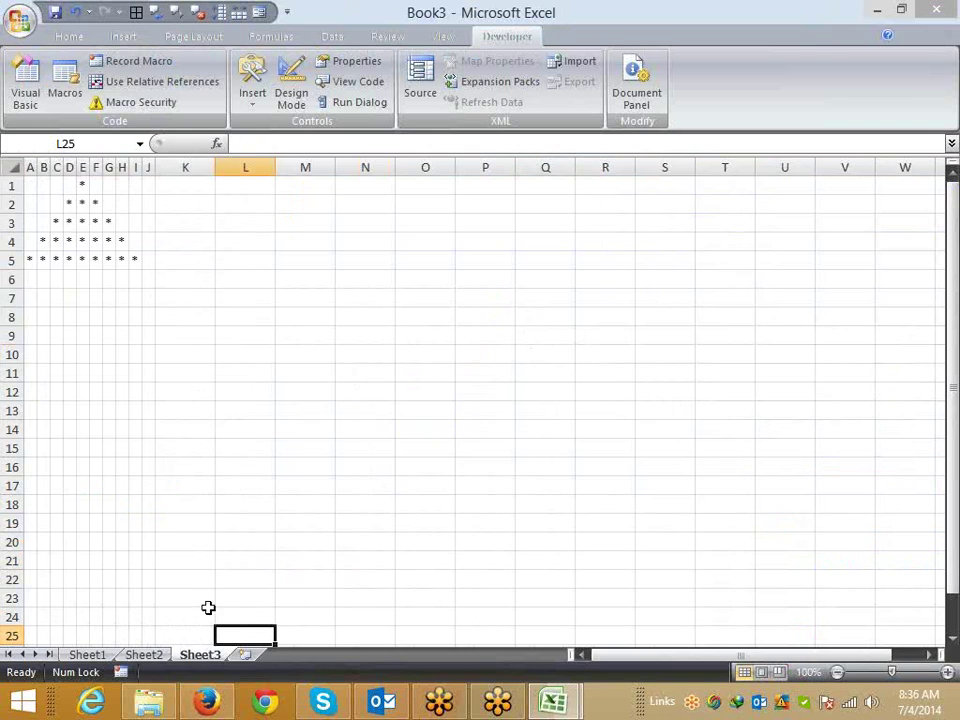
Step: Add Sheet4 and paste the inverted triangle picture, positioning it around column F near row 2
left_click(250, 660)
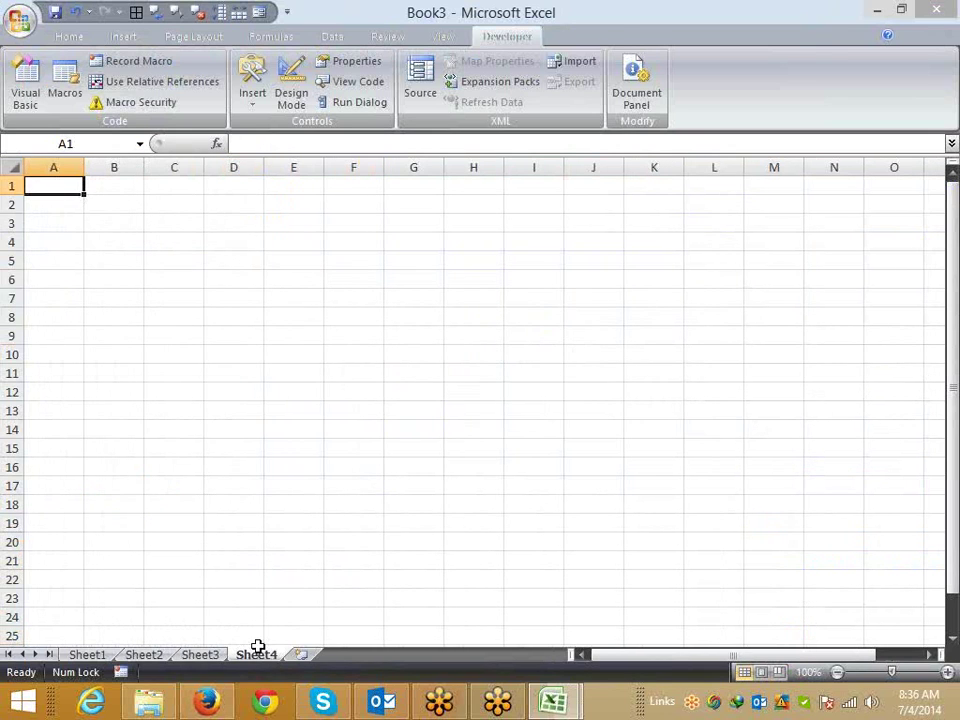
key("ctrl+v")
mouse_move(101, 332)
left_mouse_down()
mouse_move(331, 284)
mouse_move(331, 275)
left_mouse_up()
key("Escape")
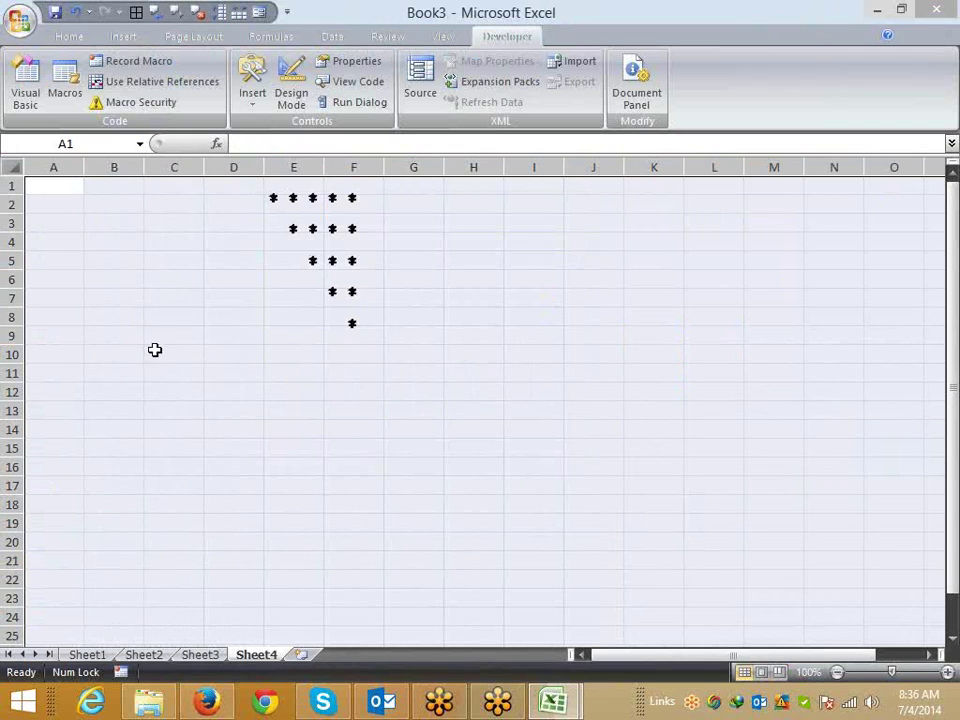
left_click(175, 298)
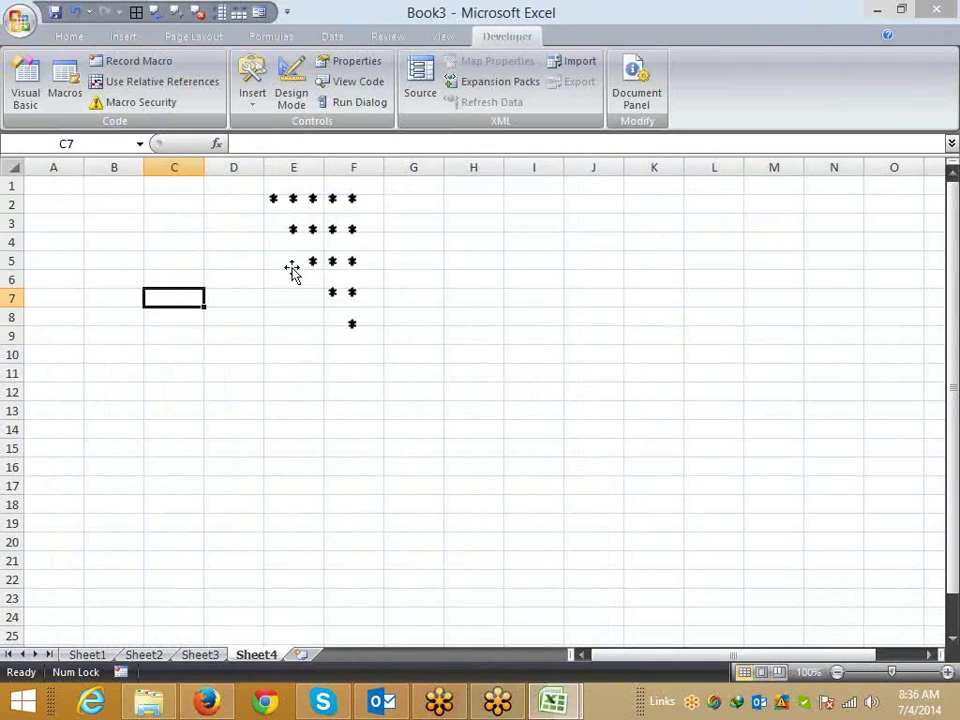
left_click_drag(292, 272, 403, 257)
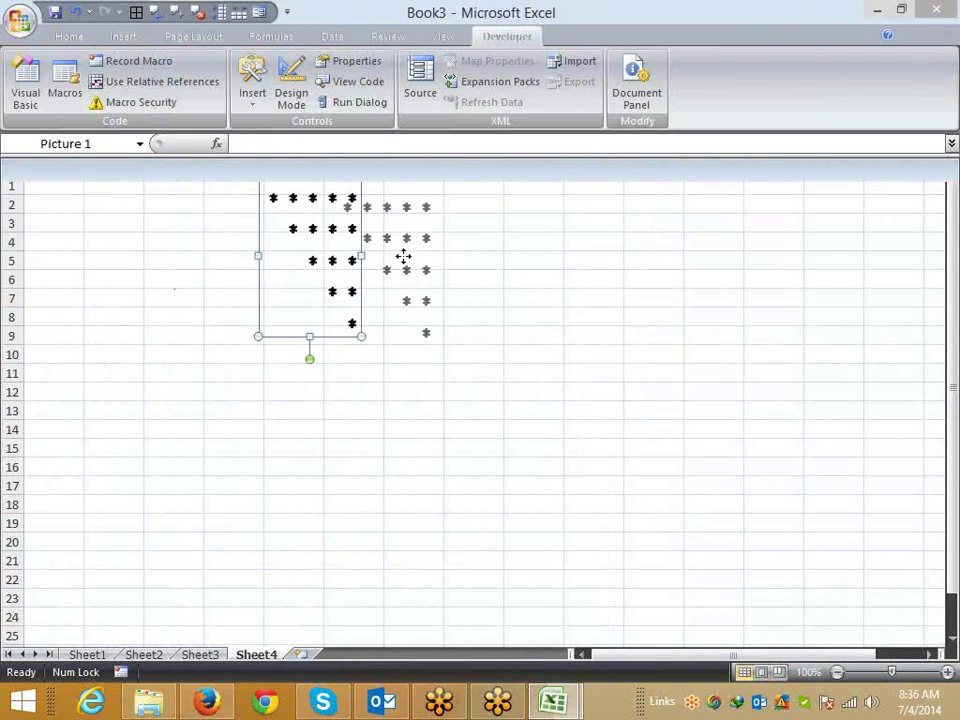
left_click(175, 463)
Step: Below main's End Sub, start a new procedure Sub rr_3()
mouse_move(560, 705)
left_click(594, 636)
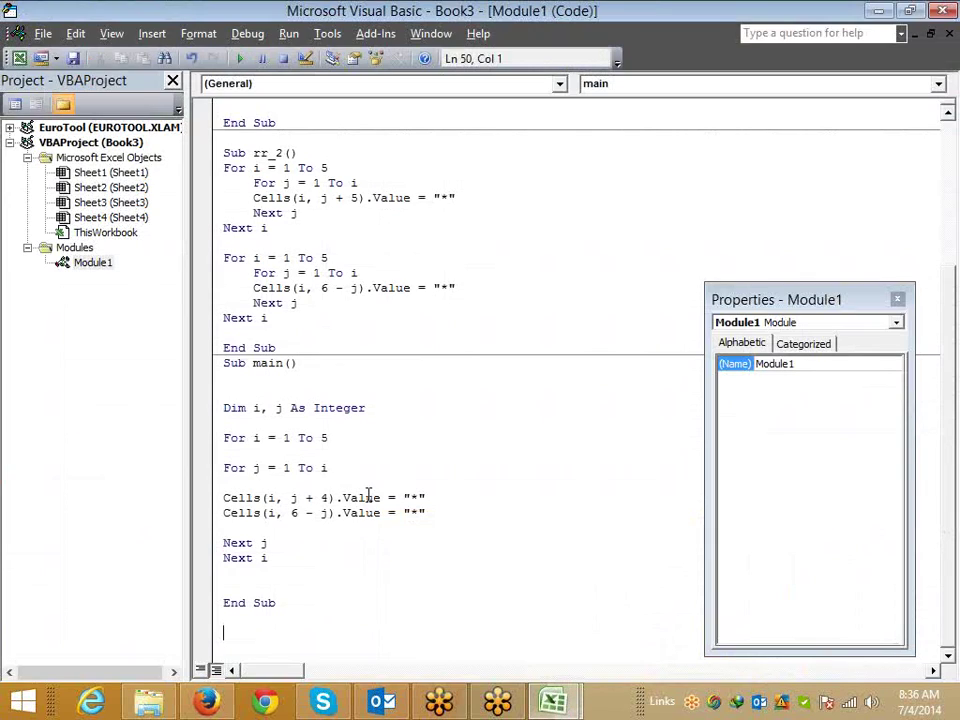
key("Return")
type("s")
type("ubrr")
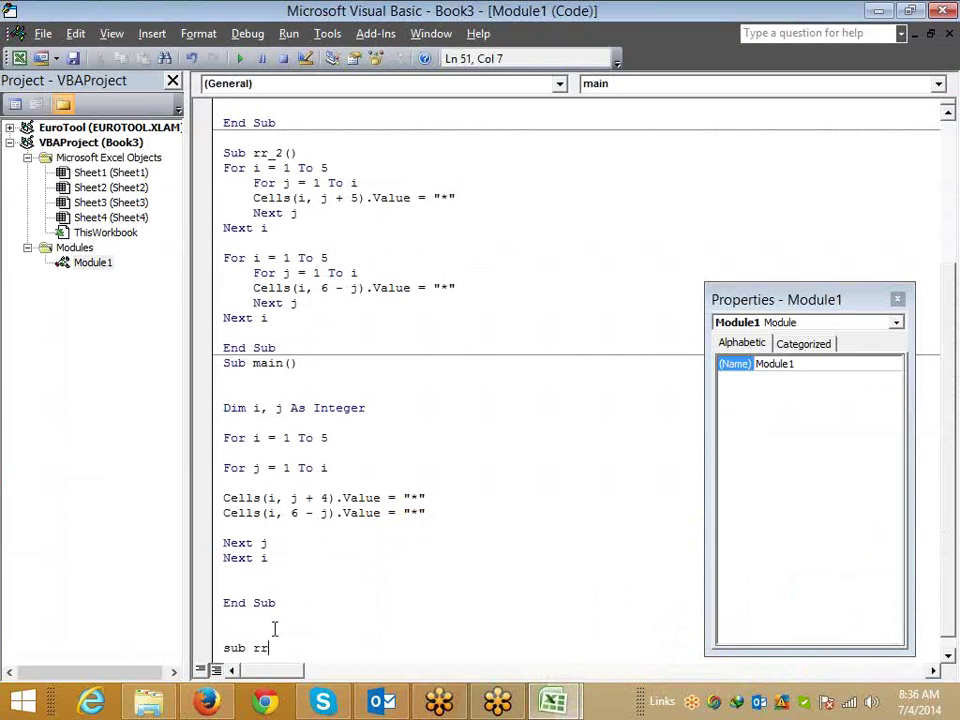
type("_3()")
key("Return")
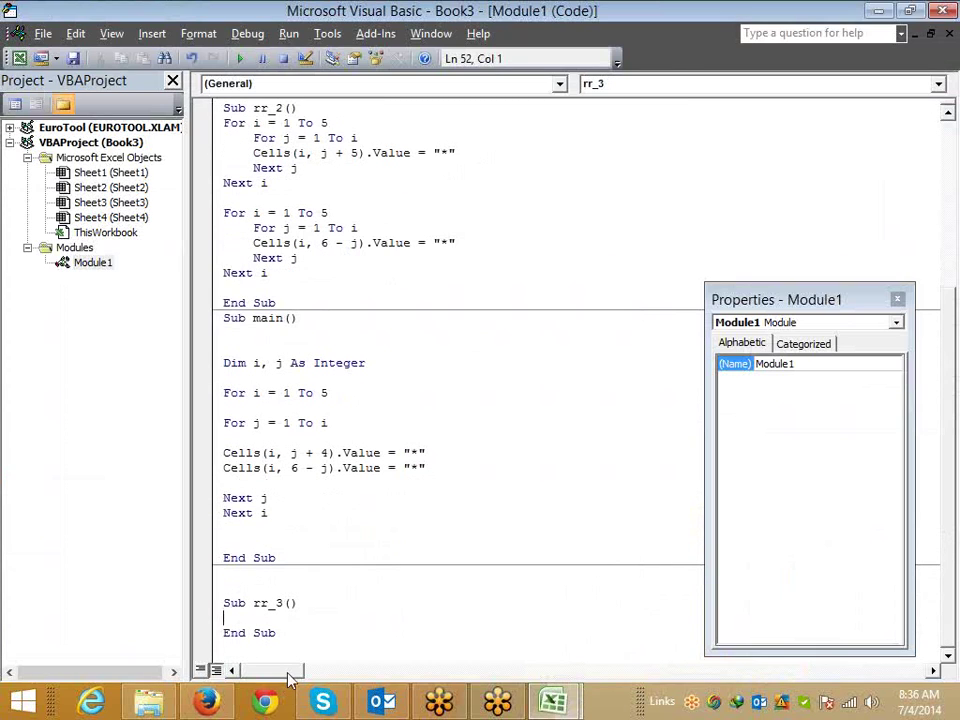
key("Return")
key("Return")
key("Return")
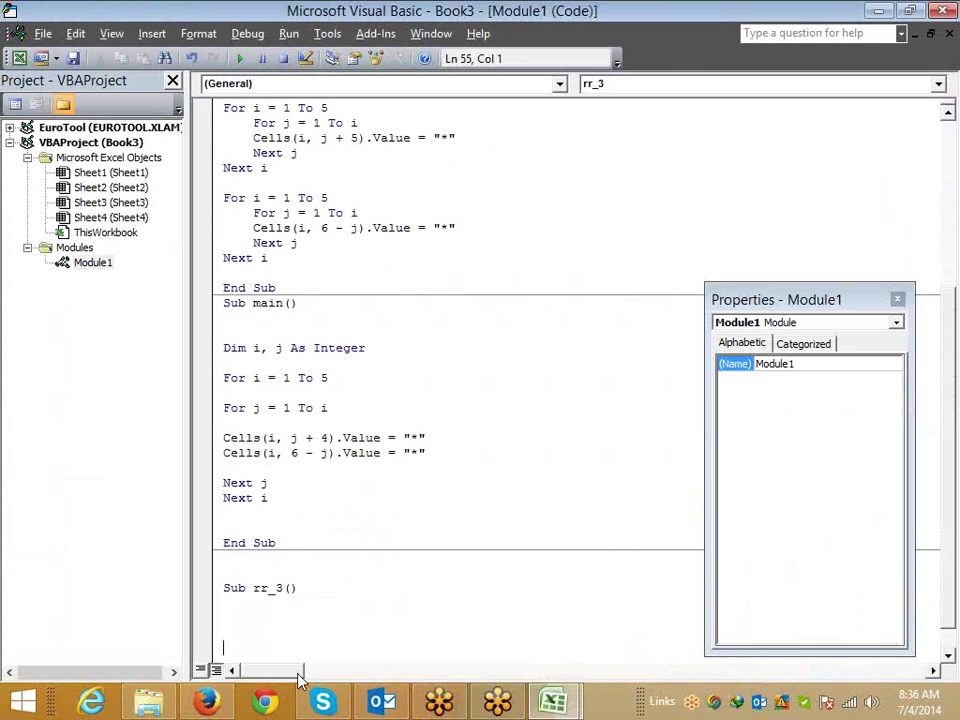
Step: Begin rr_3's body with the outer loop line For i = 1 To 5
scroll(298, 680, "down", 1)
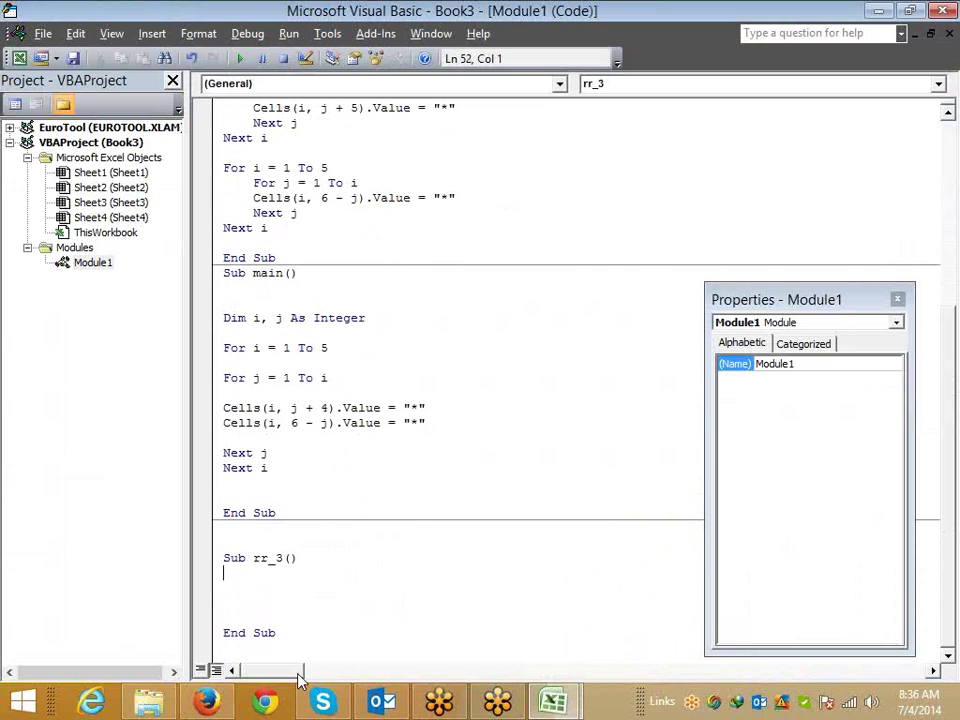
key("Return")
type("For ")
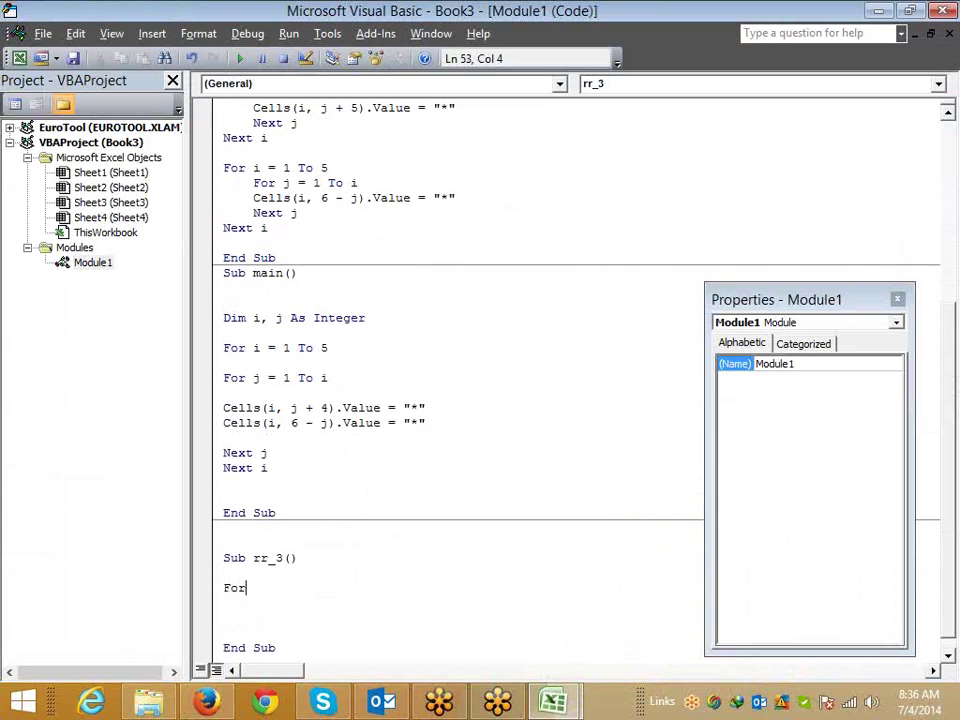
type("i = ")
type("1 ")
type("to 5")
key("Return")
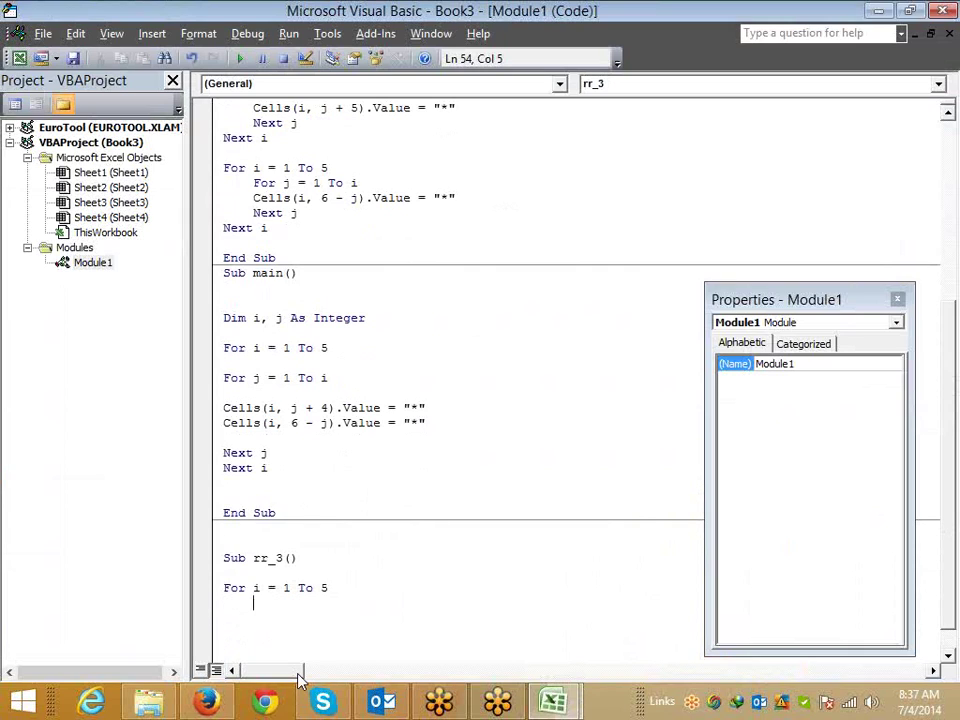
Step: Complete rr_3's nested i and j loops that write "*" into Cells(6 - i, j)
type("For ")
type("j = 1 To i")
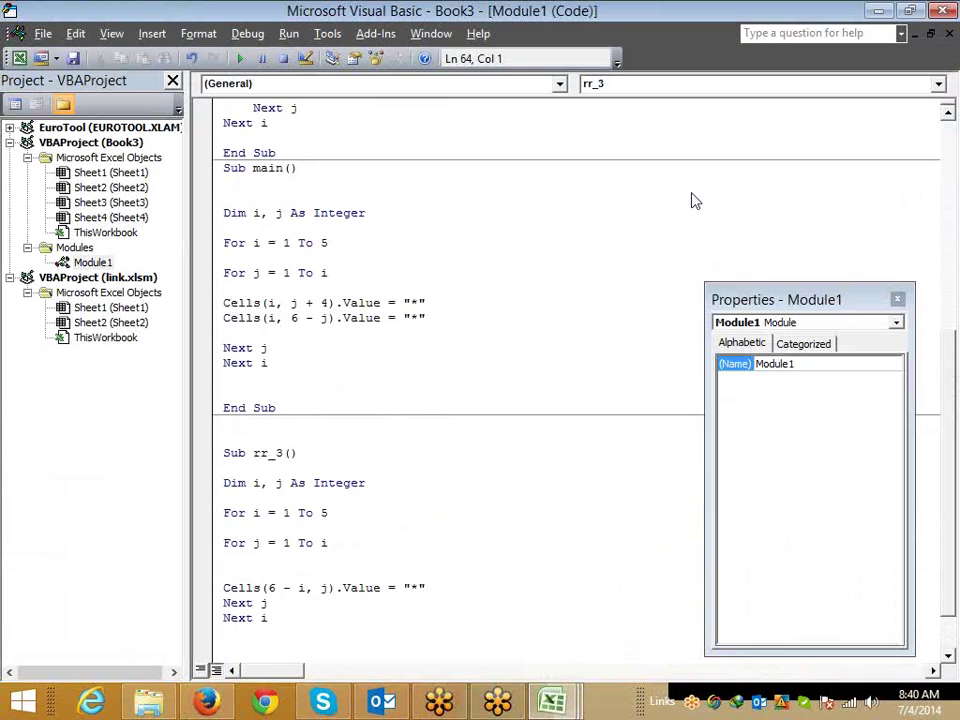
scroll(692, 199, "down", 1)
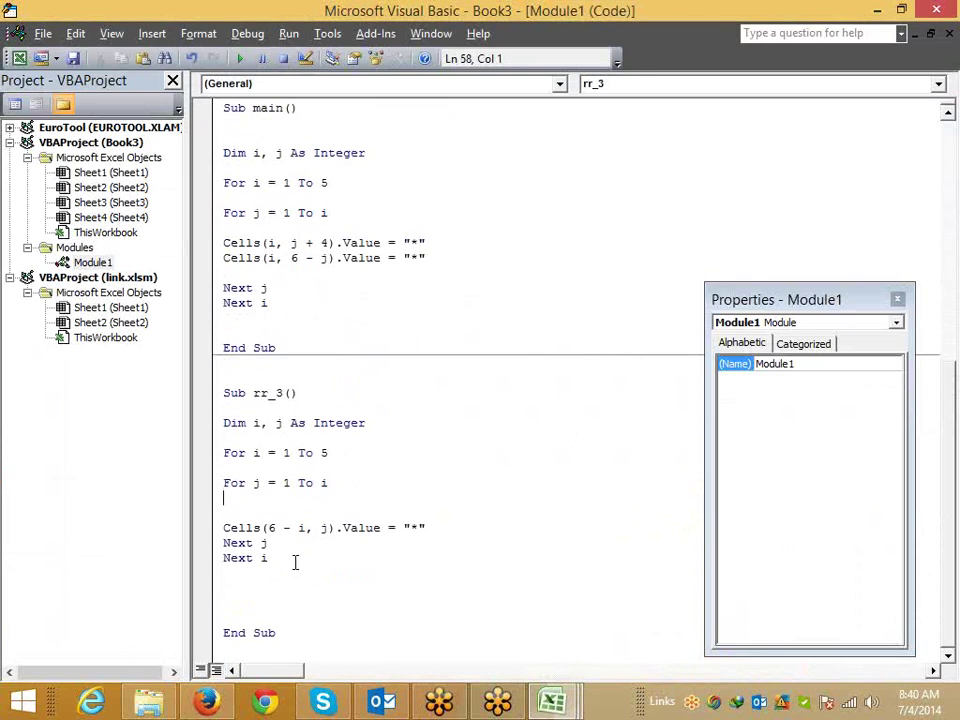
left_click(241, 428)
left_click_drag(268, 532, 306, 532)
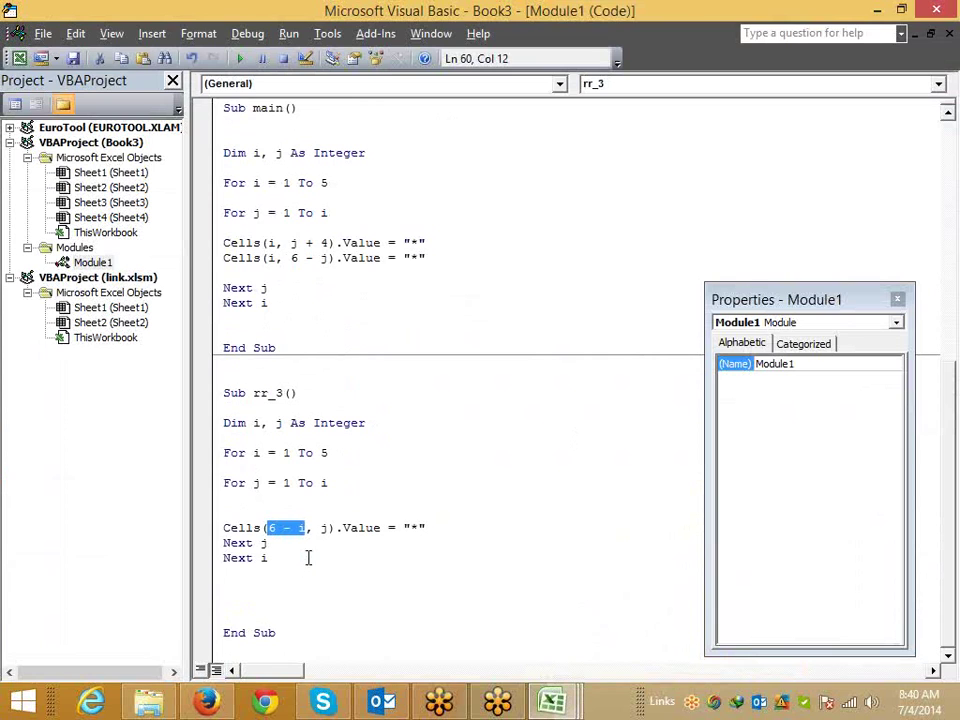
left_click(297, 500)
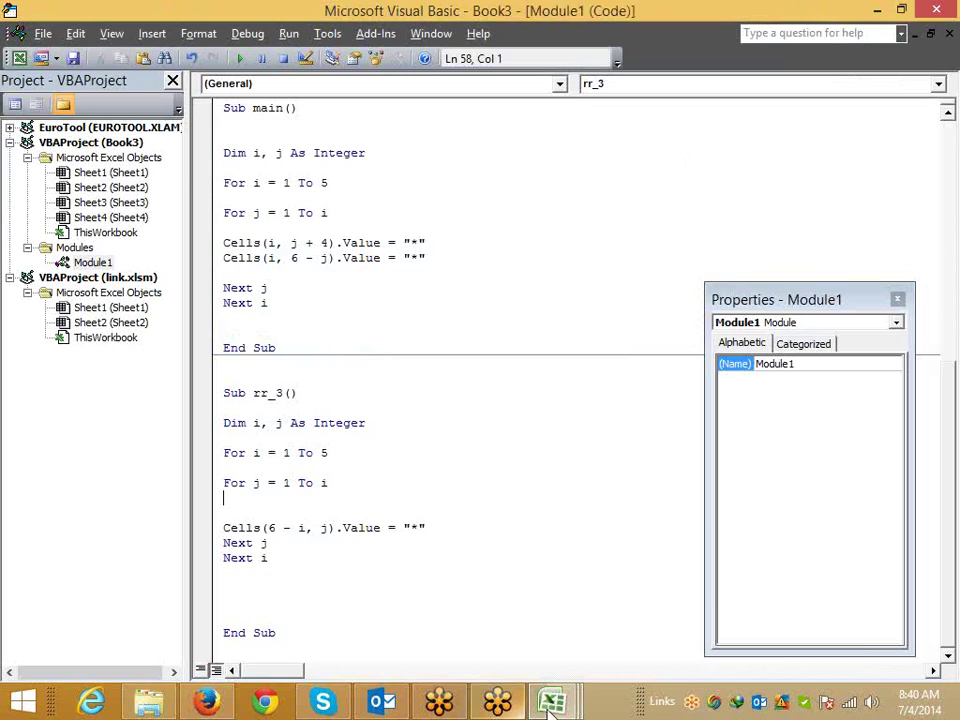
Step: Switch between the Book3 star worksheet and the link workbook
left_click(551, 701)
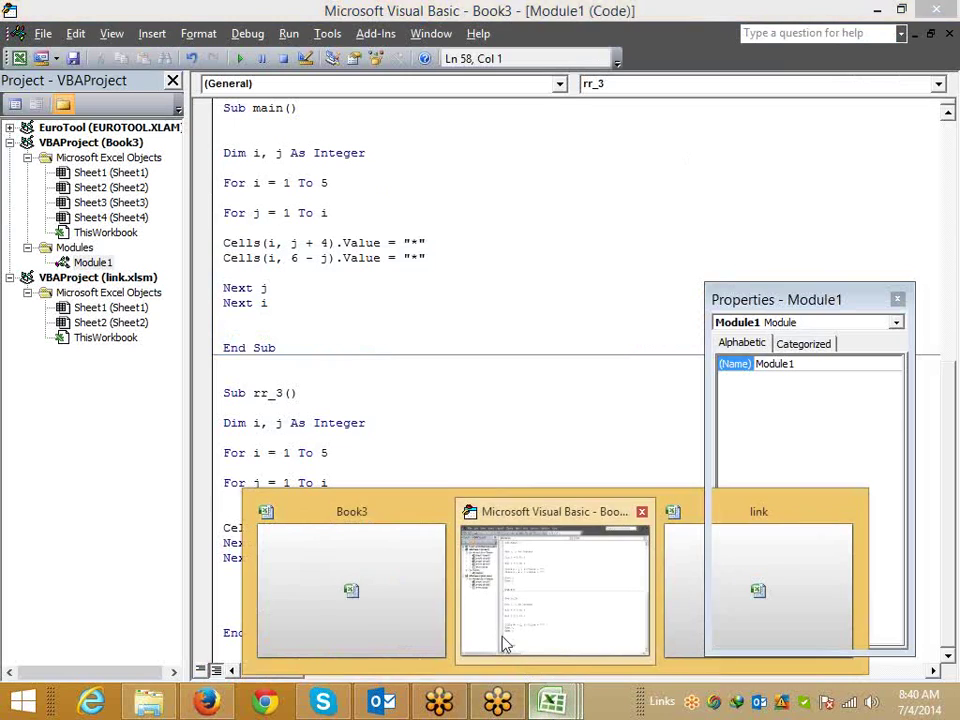
left_click(364, 627)
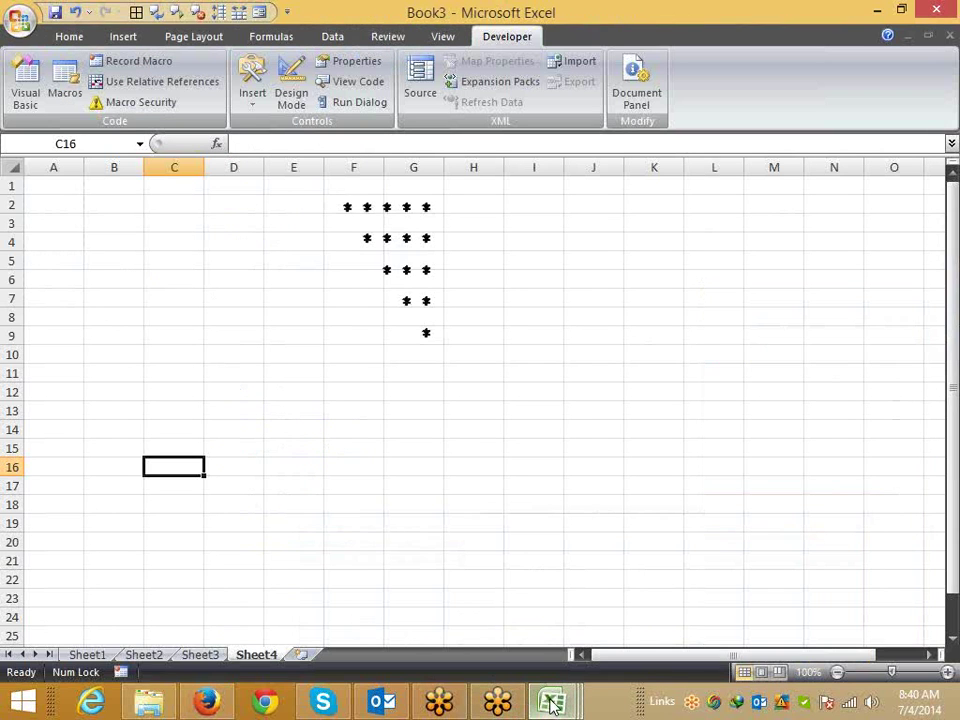
mouse_move(553, 703)
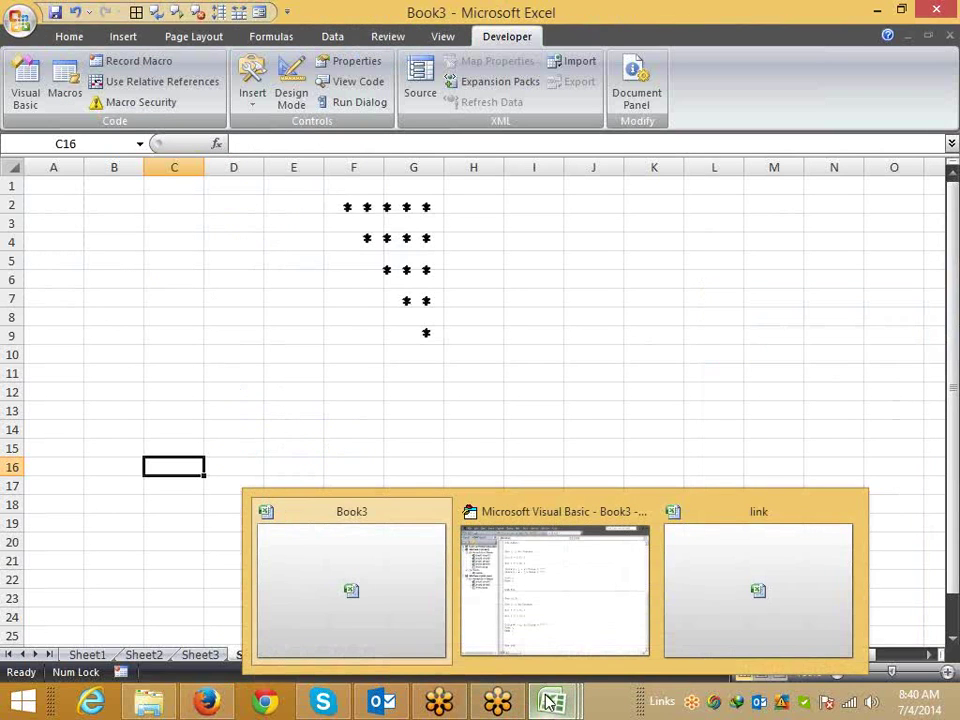
left_click(665, 650)
key("ctrl+Tab")
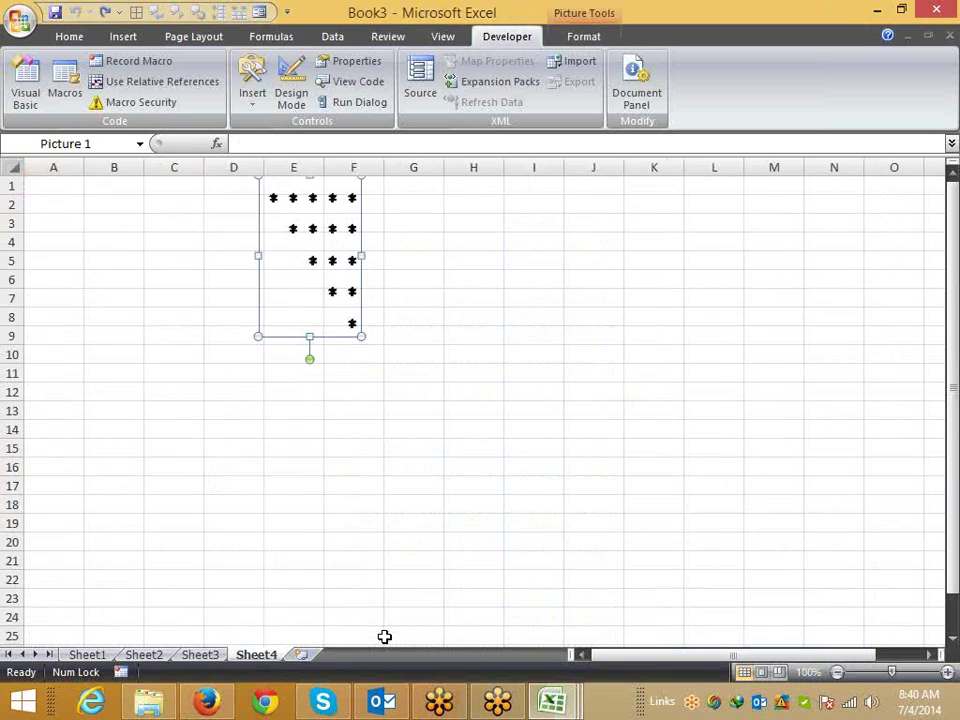
mouse_move(548, 704)
left_click(680, 640)
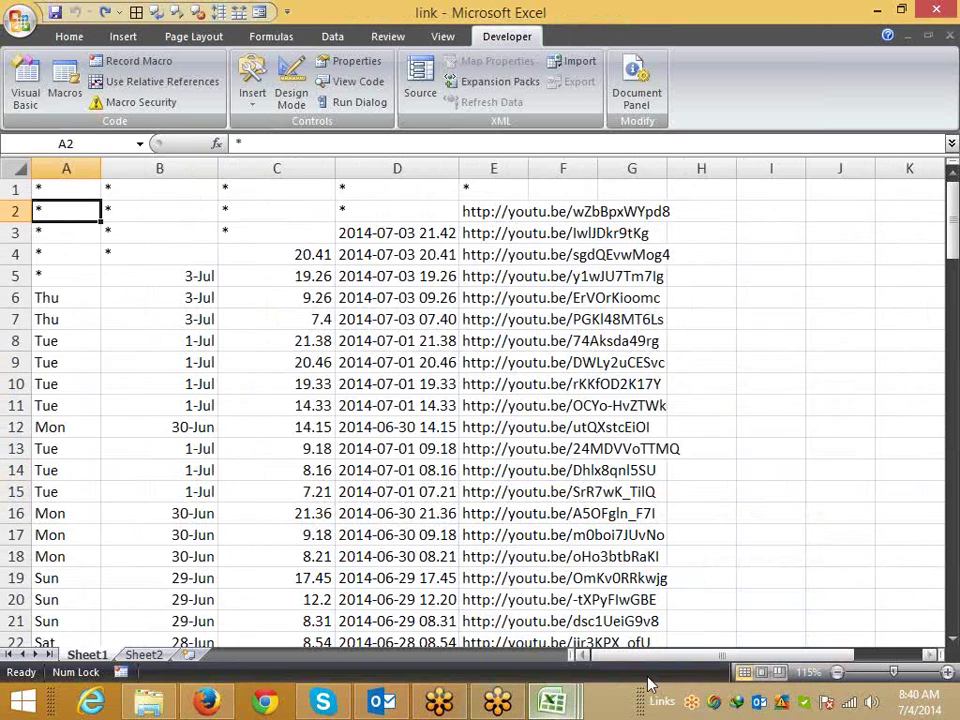
Step: Close link.xlsm without saving and bring the Module1 macro code back
left_click(949, 36)
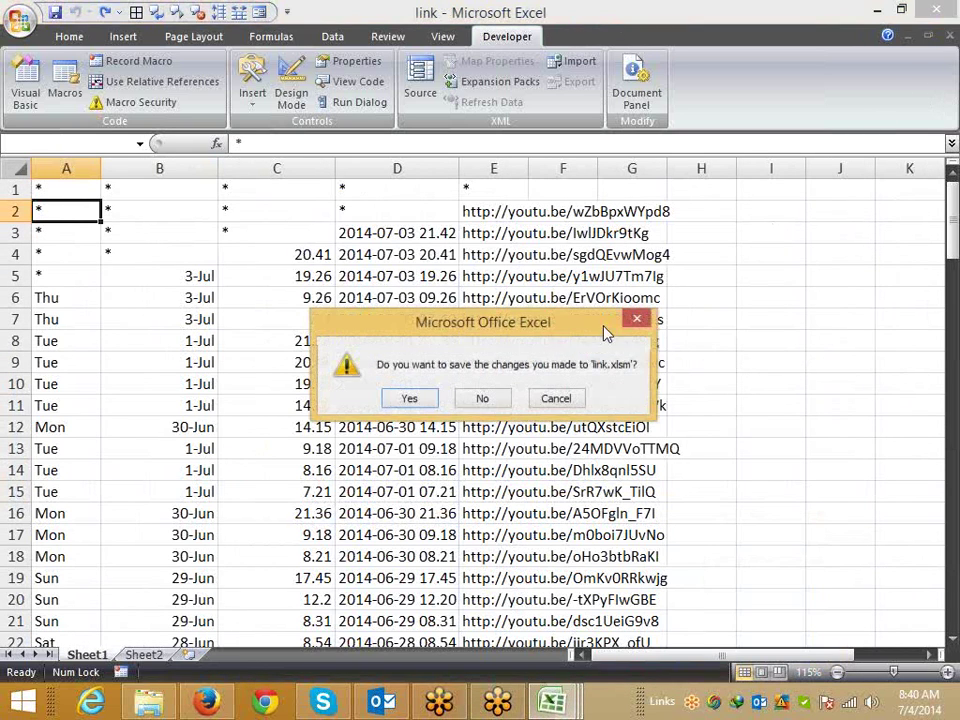
left_click(495, 395)
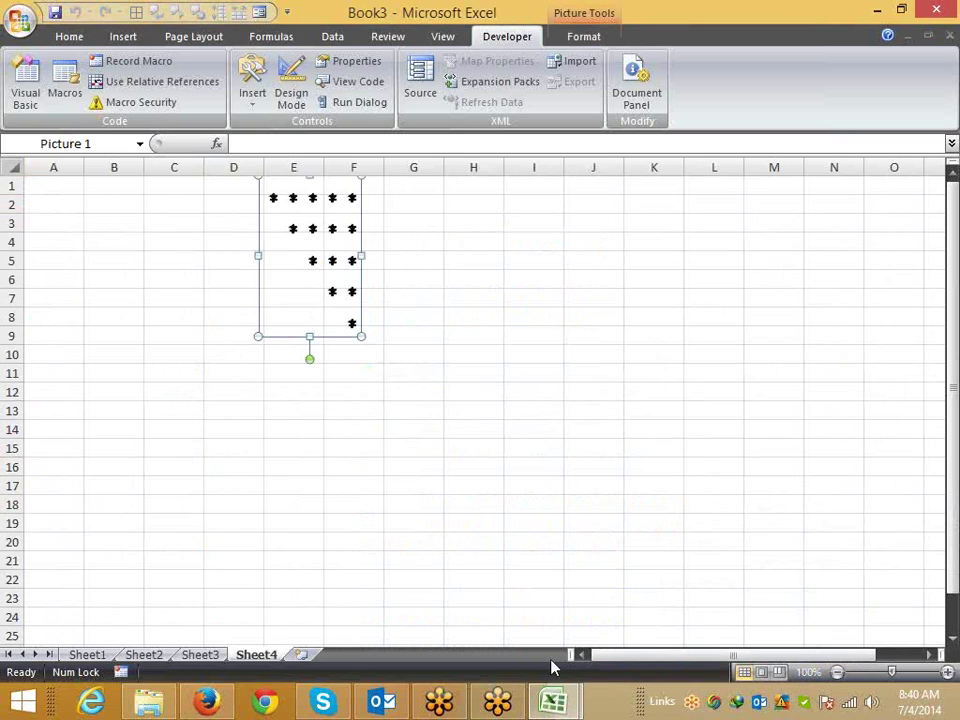
mouse_move(541, 688)
left_click(41, 183)
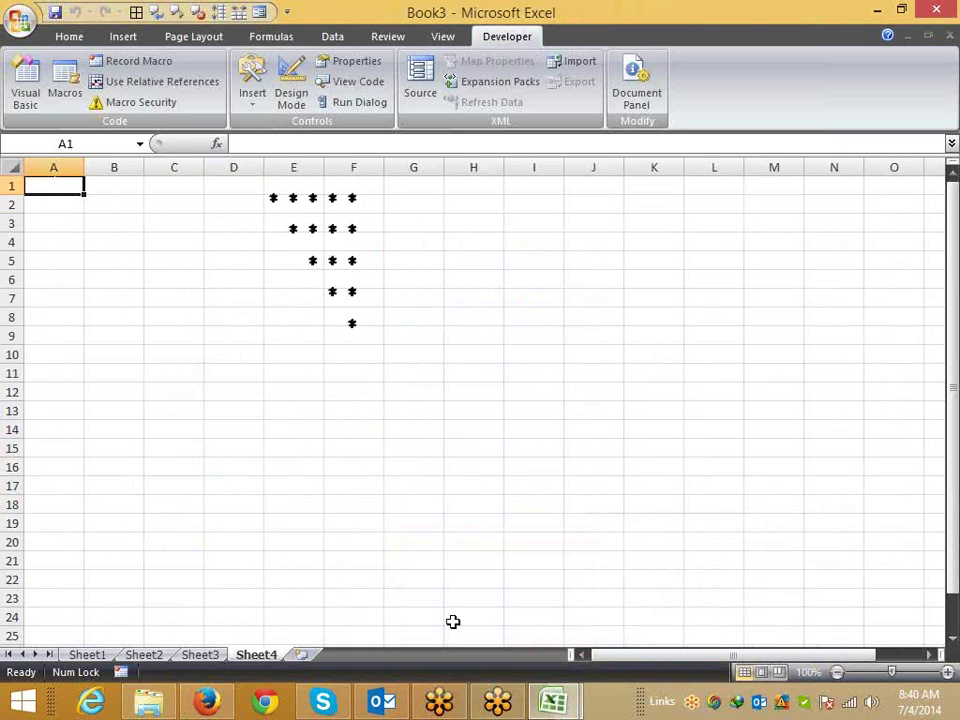
mouse_move(580, 695)
left_click(617, 596)
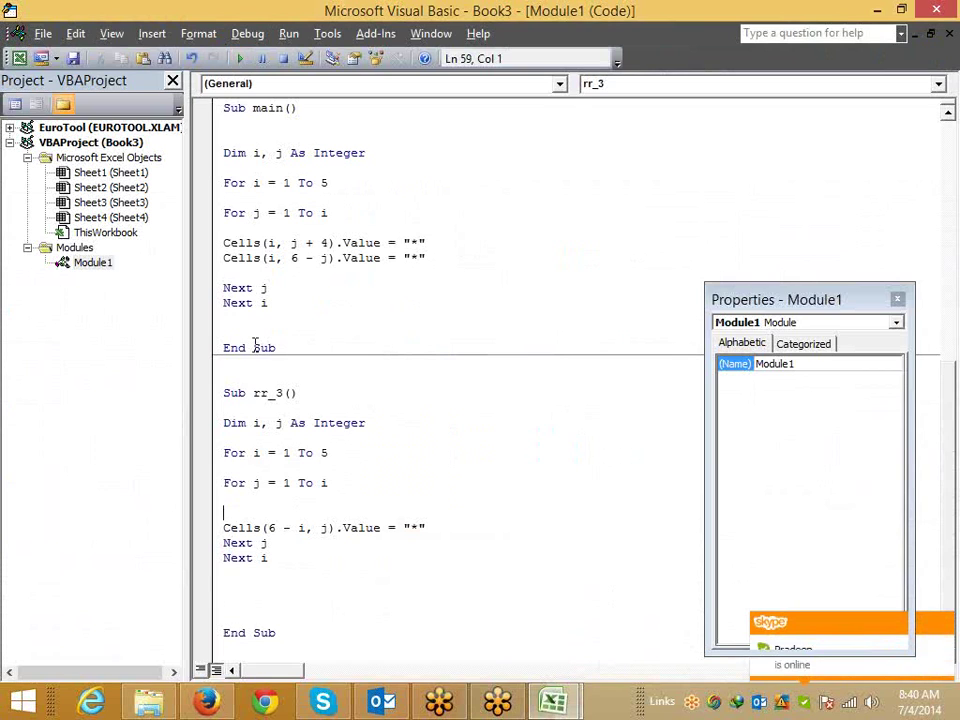
Step: Run rr_3 and move the earlier star picture right to columns I–J
left_click(258, 425)
key("alt+F11")
left_click(88, 431)
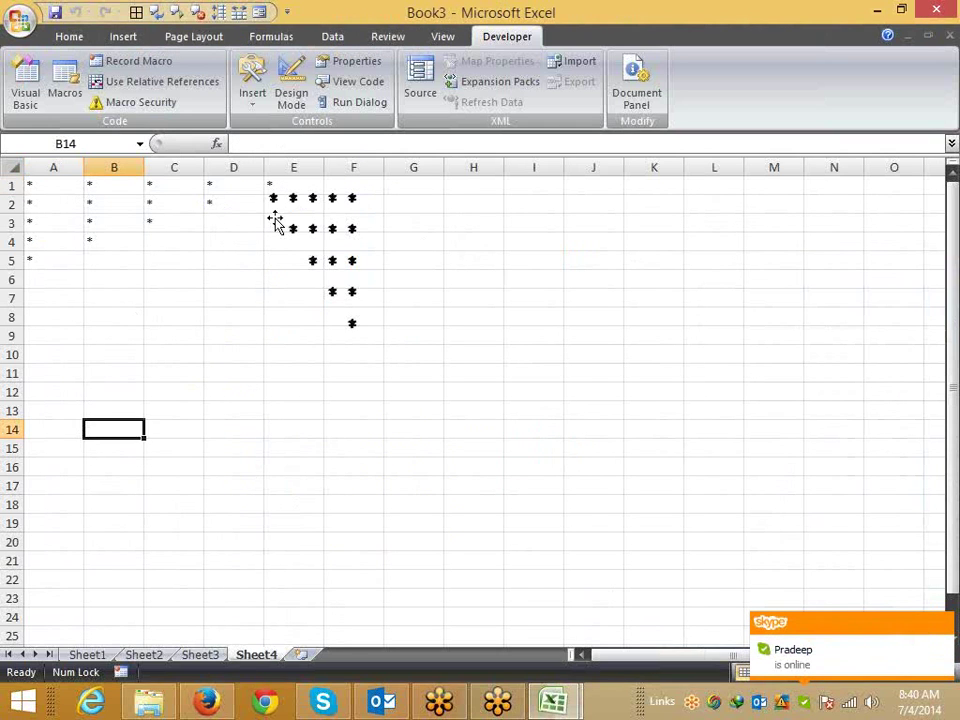
left_click_drag(274, 221, 561, 270)
Step: Autofit columns A–E around the new stars and select the triangle in A1:E5
left_click(10, 167)
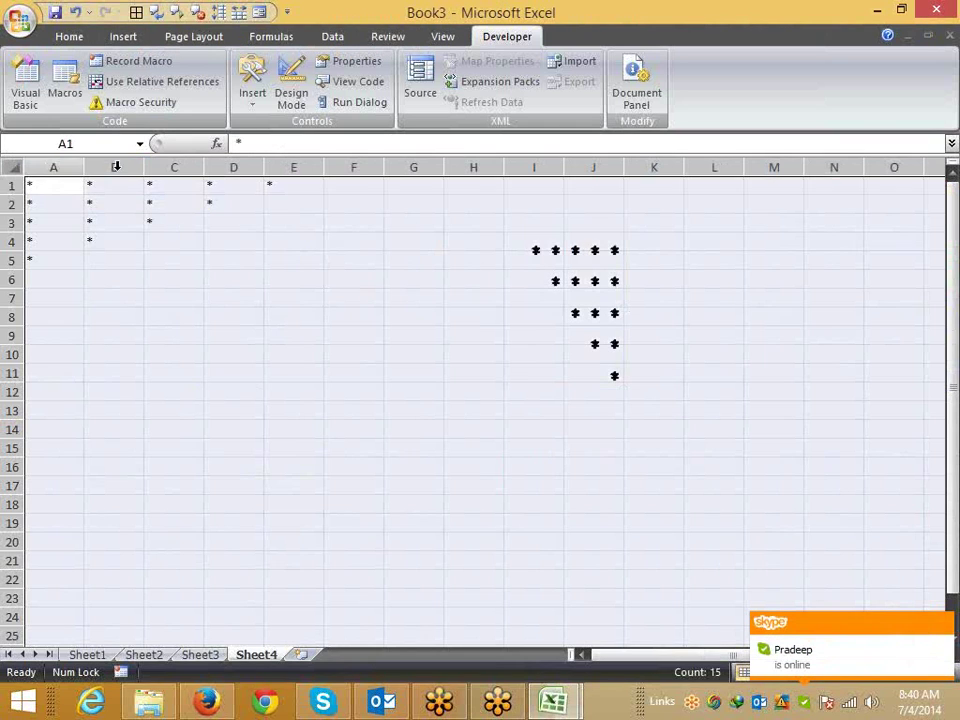
double_click(143, 167)
left_click(122, 265)
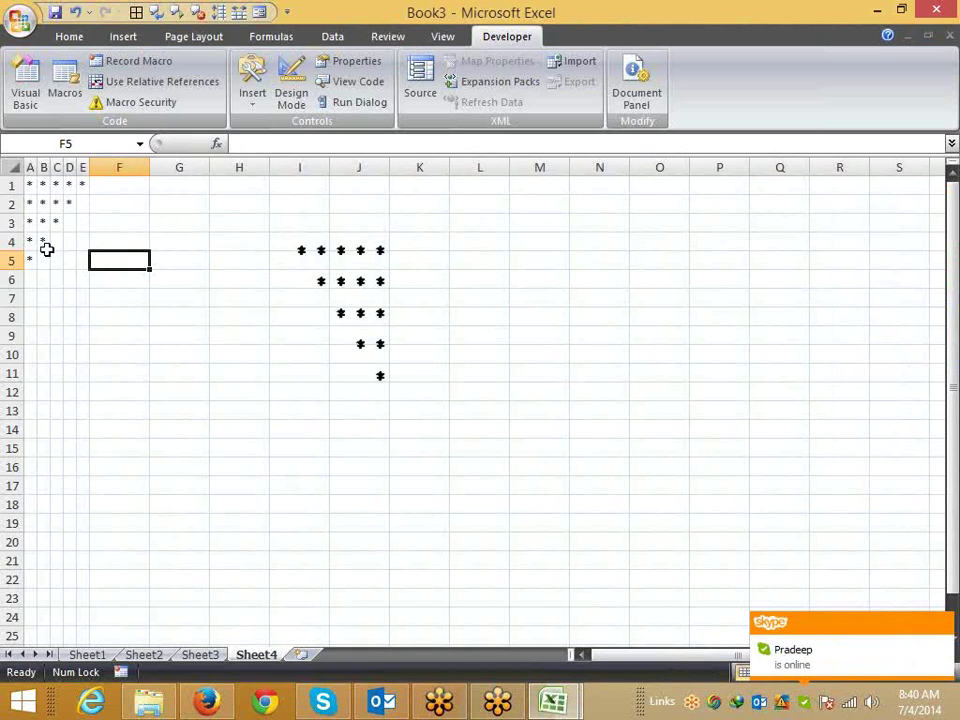
mouse_move(30, 185)
left_mouse_down()
mouse_move(76, 186)
mouse_move(80, 259)
left_mouse_up()
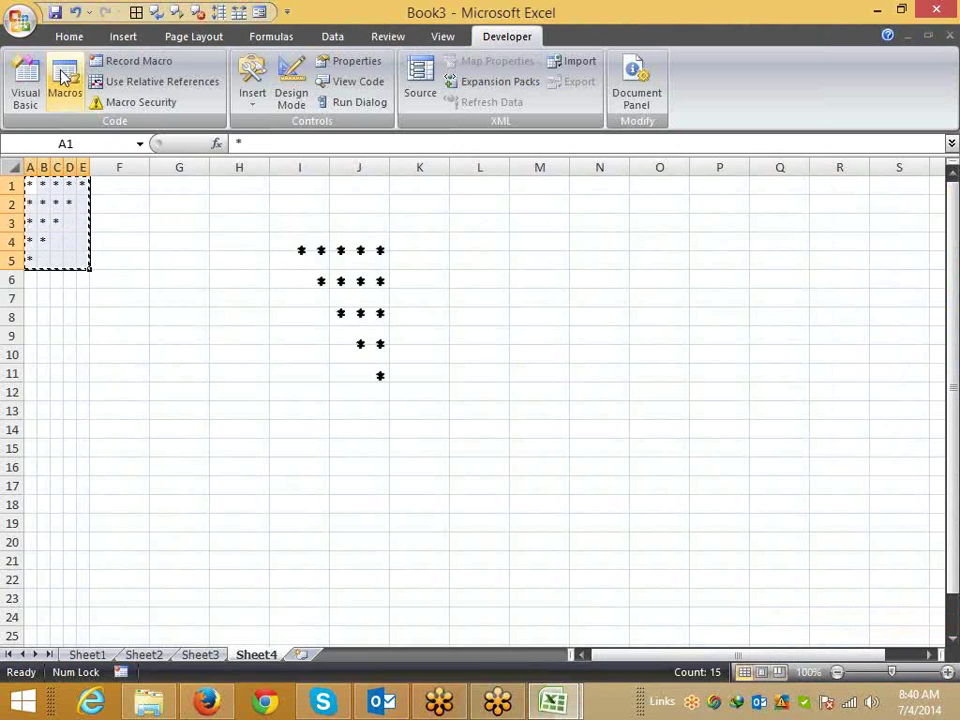
Step: Copy the A1:E5 stars, paste them at K5 as a picture, and move it to column L
key("ctrl+c")
left_click(441, 263)
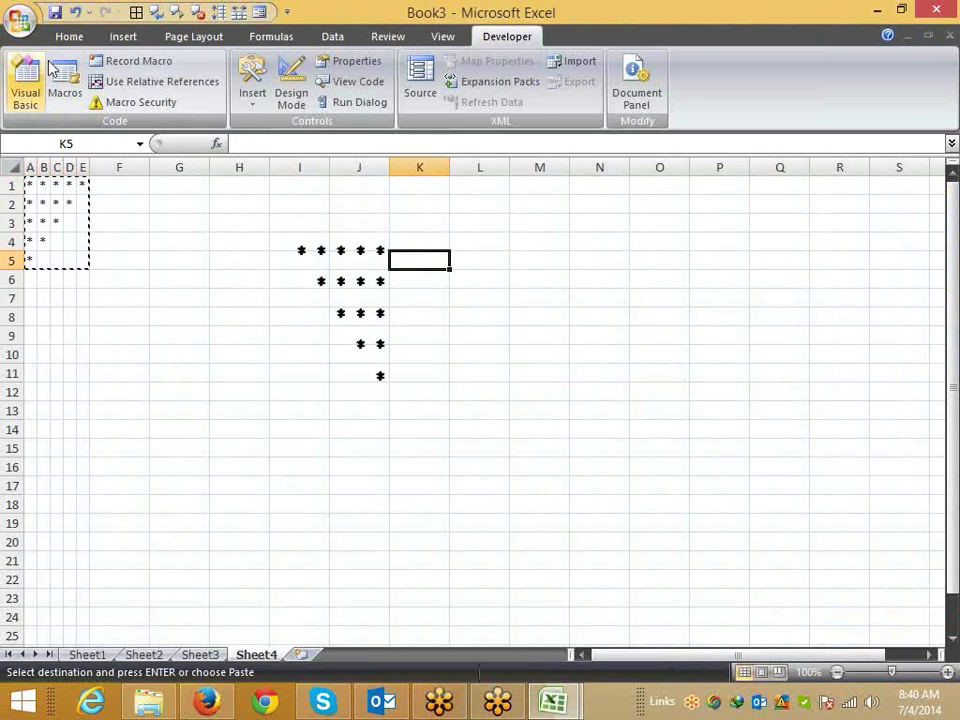
left_click(69, 36)
left_click(26, 100)
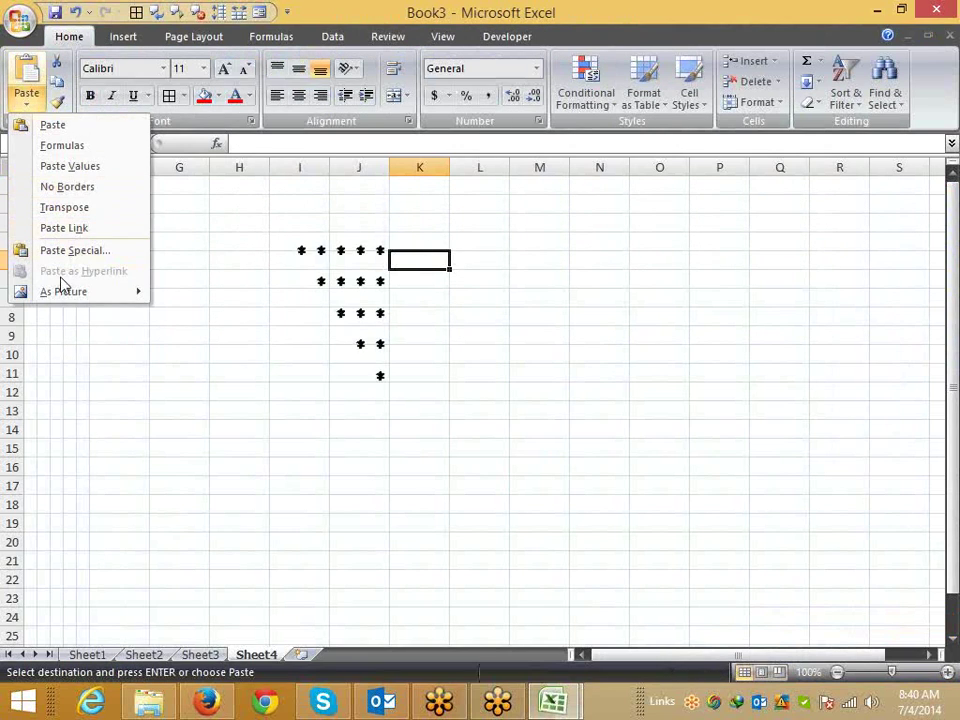
mouse_move(64, 294)
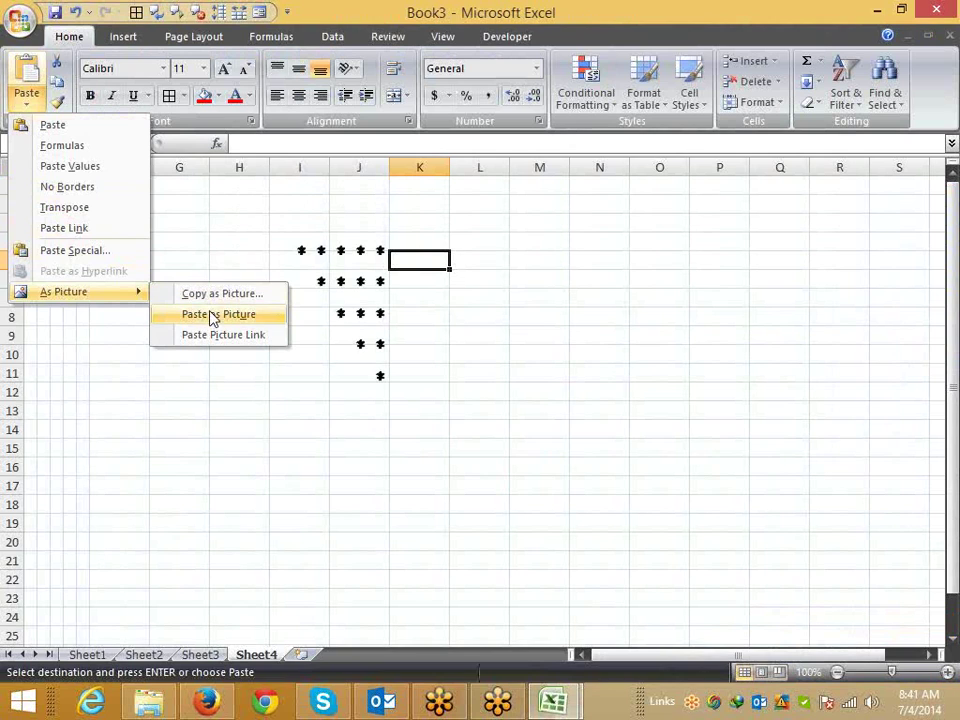
left_click(212, 316)
left_click_drag(418, 294, 514, 285)
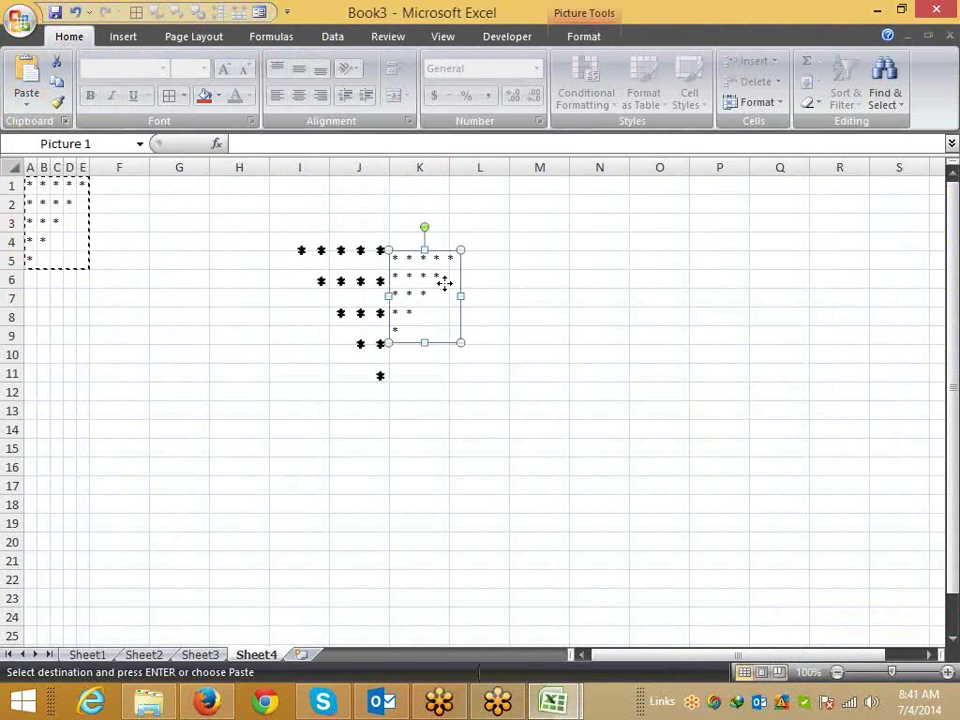
Step: Clear the star cells A1:E5 and return to the macro code
left_click(43, 259)
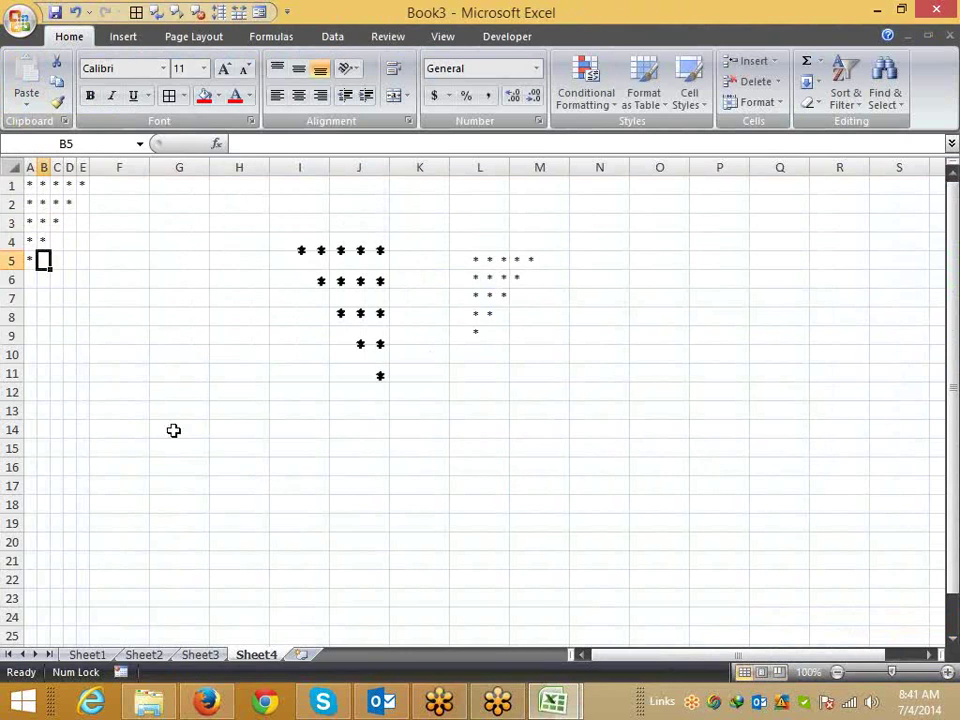
left_click_drag(29, 261, 84, 162)
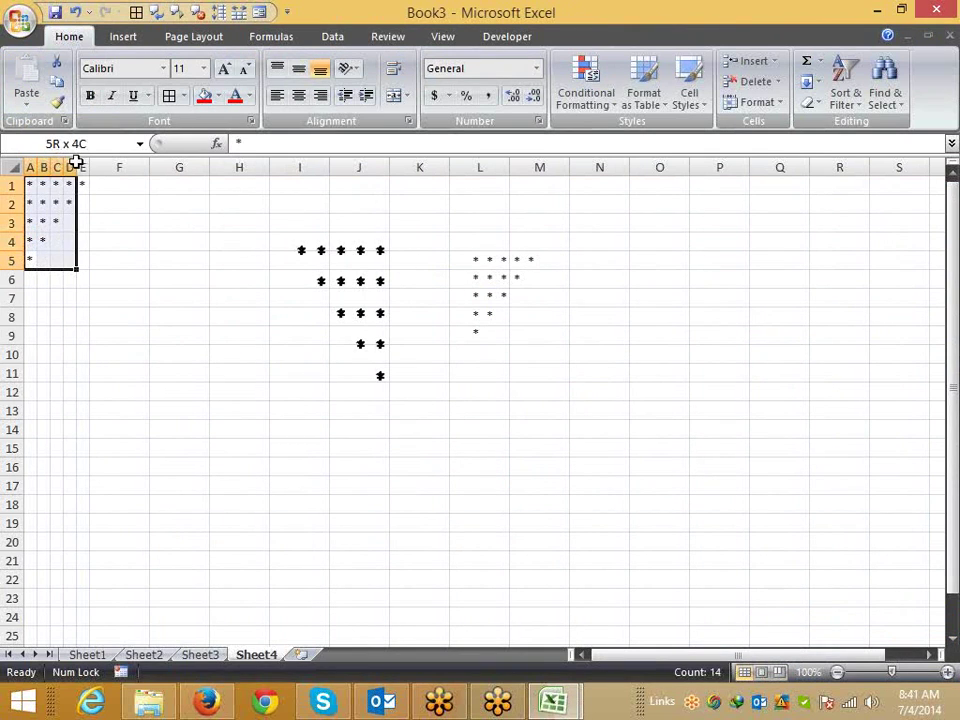
key("Delete")
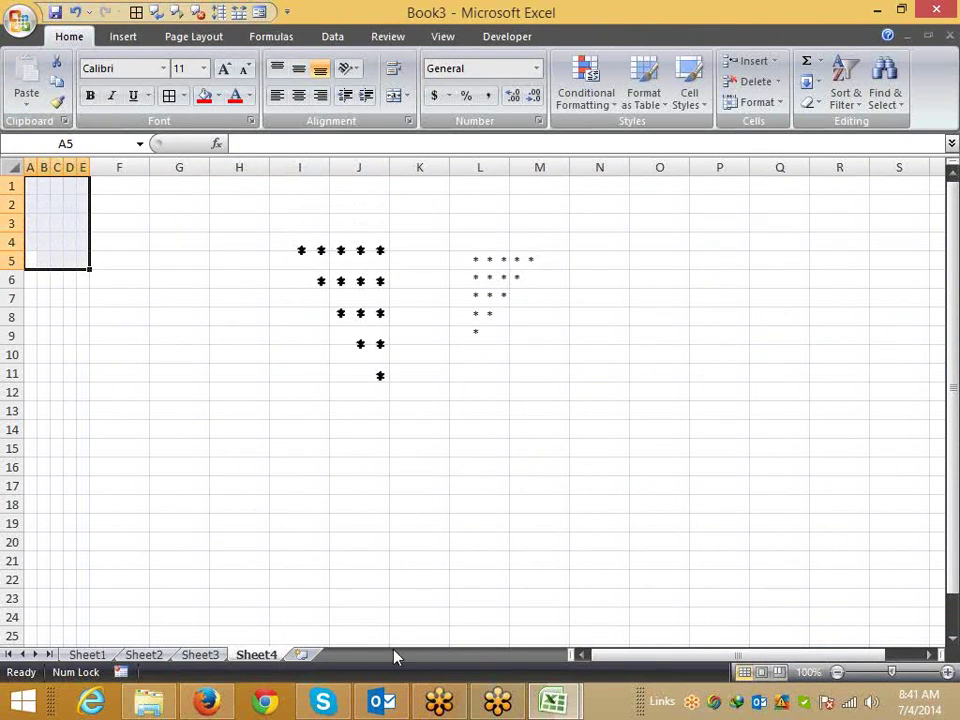
mouse_move(557, 703)
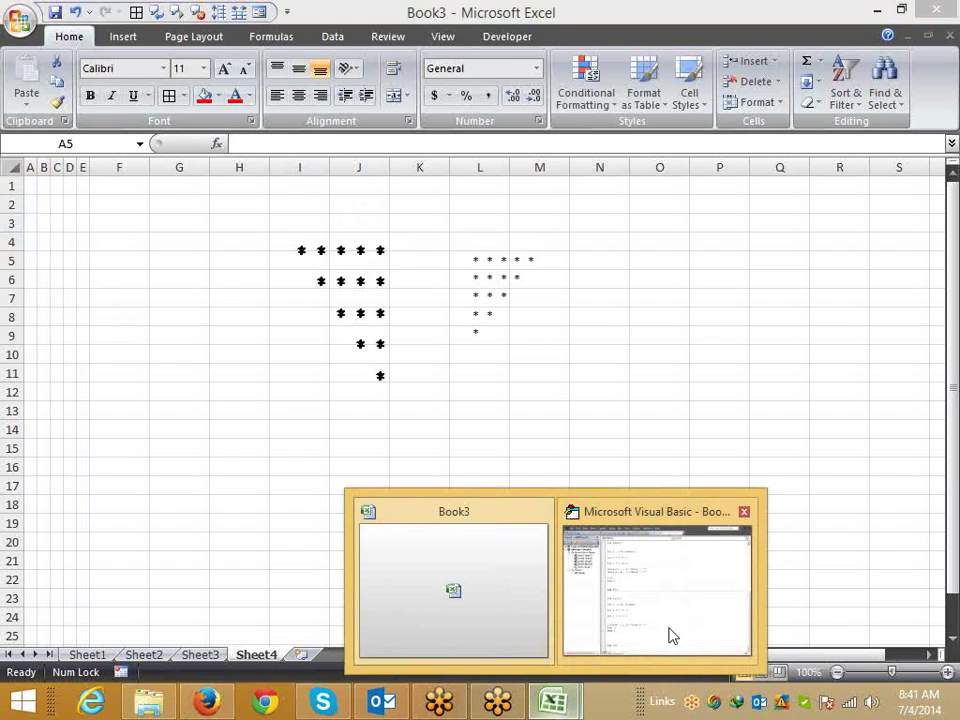
left_click(668, 634)
Step: Change rr_3's column to 6 - j and run it for a right-aligned star triangle
left_click(300, 528)
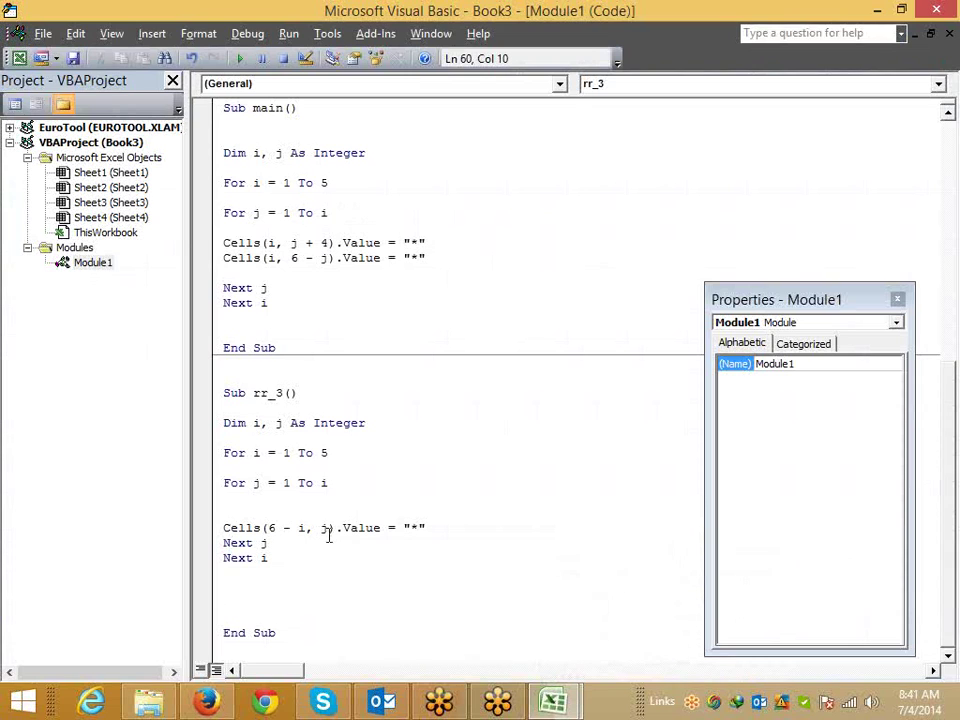
left_click(321, 528)
type("6-")
key("Down")
key("Down")
key("Down")
left_click(321, 528)
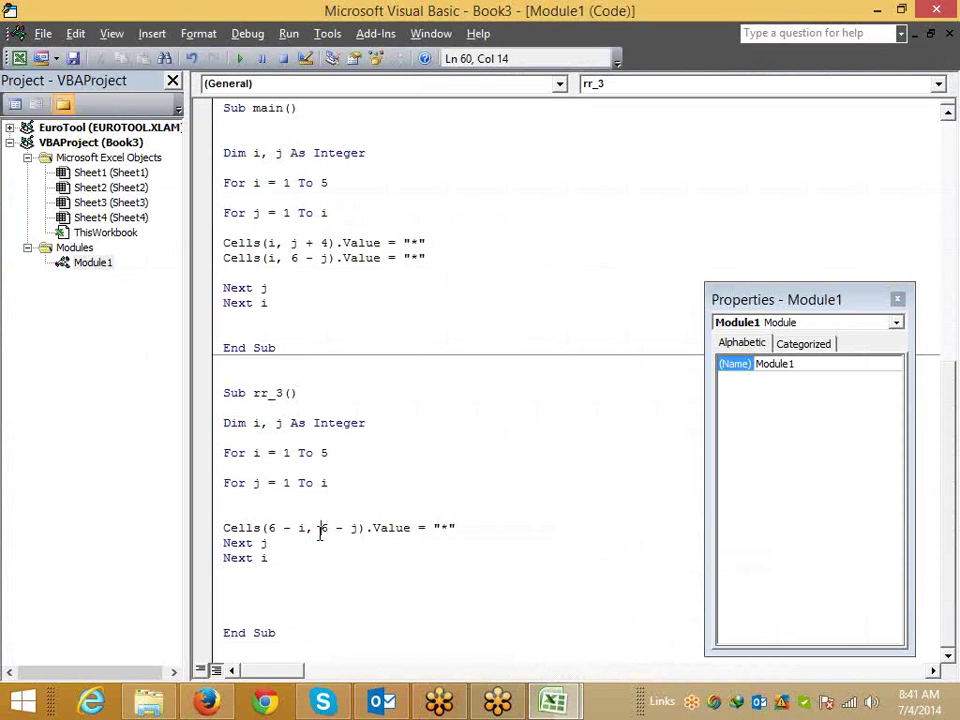
key("alt+F11")
key("alt+F11")
left_click(329, 528)
left_click(248, 60)
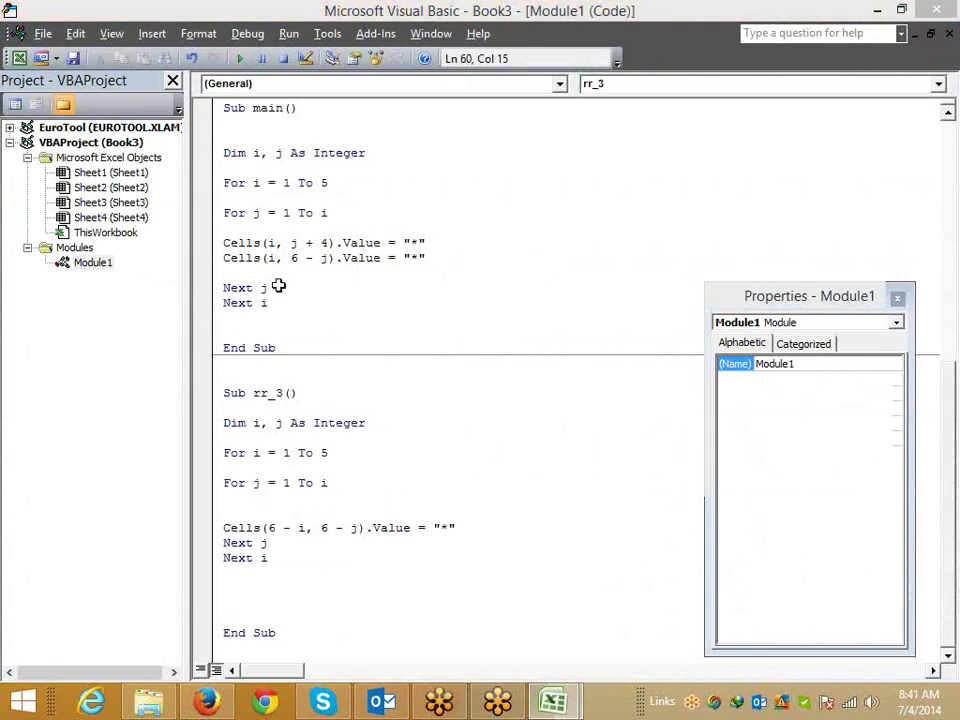
key("alt+F11")
left_click(205, 352)
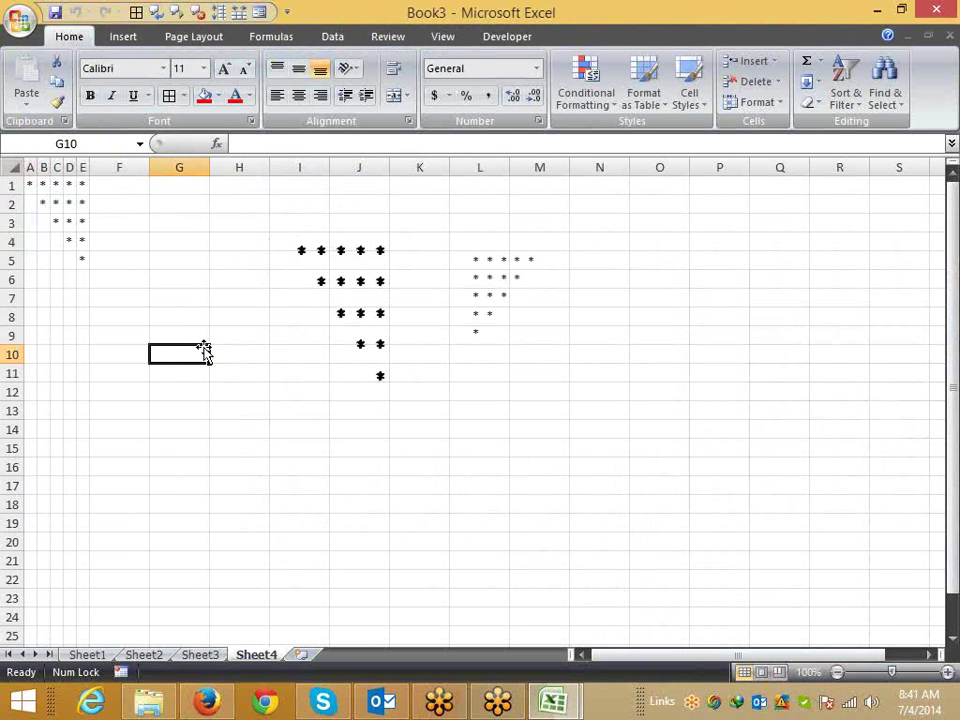
key("alt+F11")
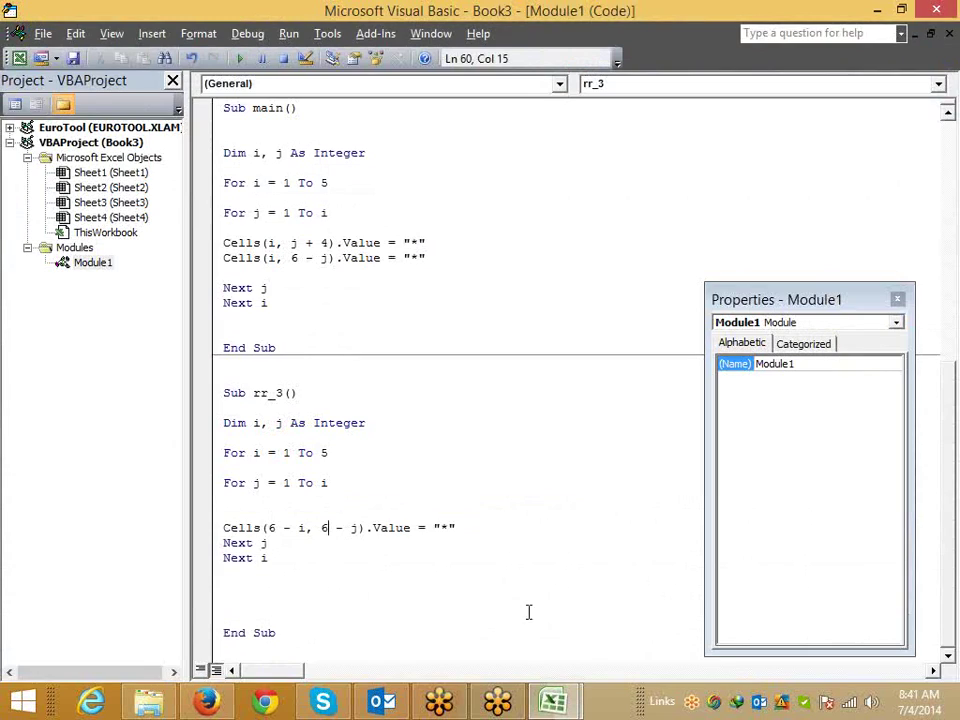
Step: Duplicate the Cells(6 - i, 6 - j) line directly beneath itself inside the j loop
left_click(293, 566)
key("Up")
key("Up")
key("Return")
key("Up")
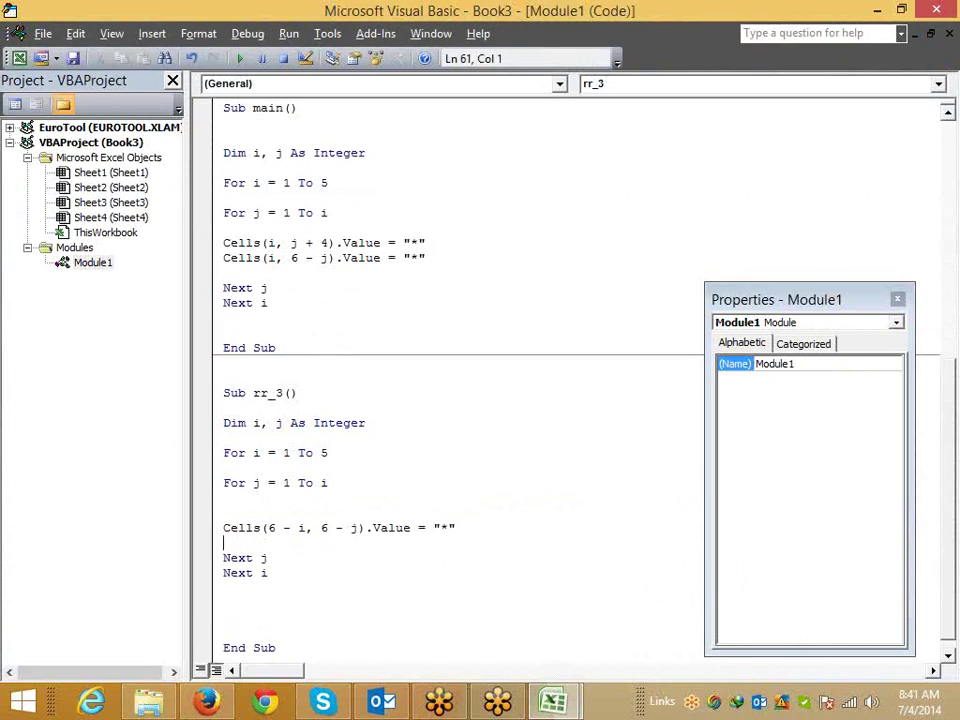
key("Up")
key("shift+Down")
key("Left")
key("ctrl+v")
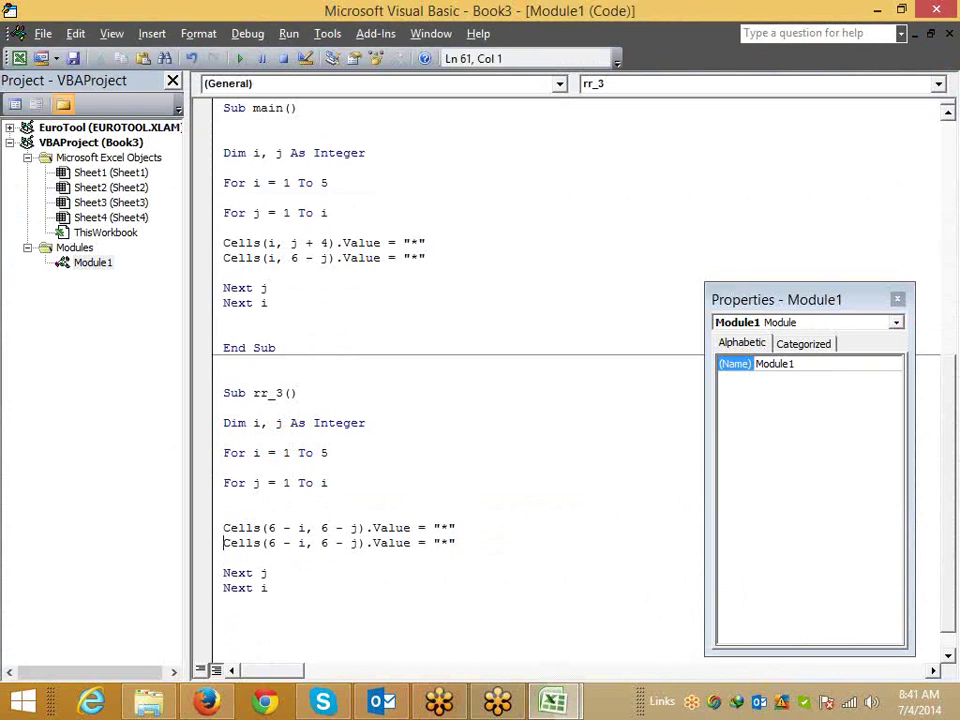
key("Up")
key("Right")
key("Right")
key("Right")
key("Right")
key("alt+F11")
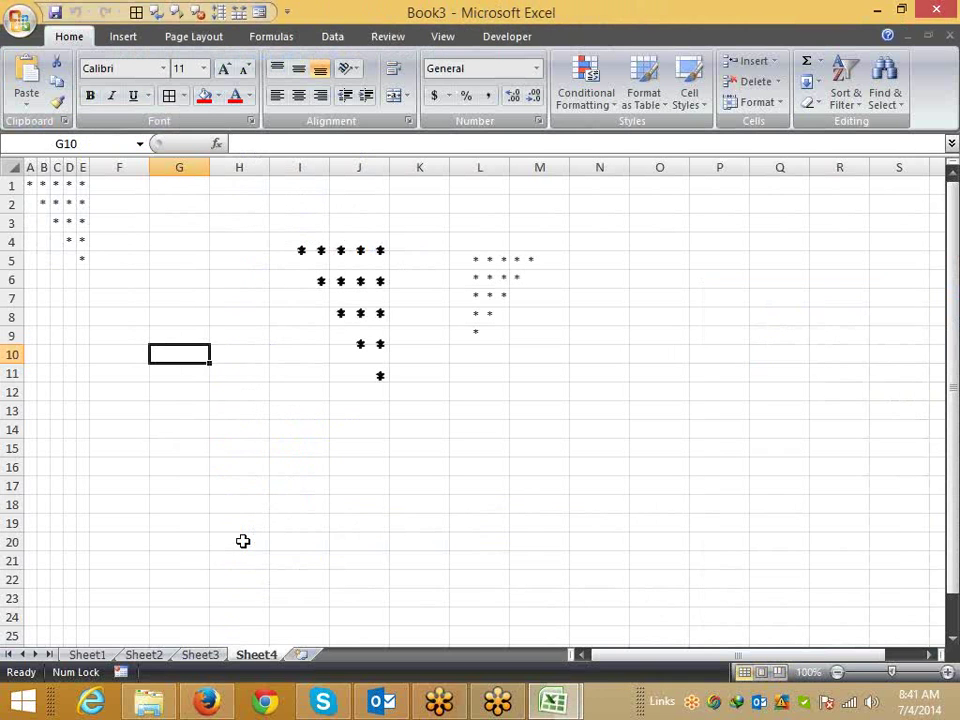
key("alt+F11")
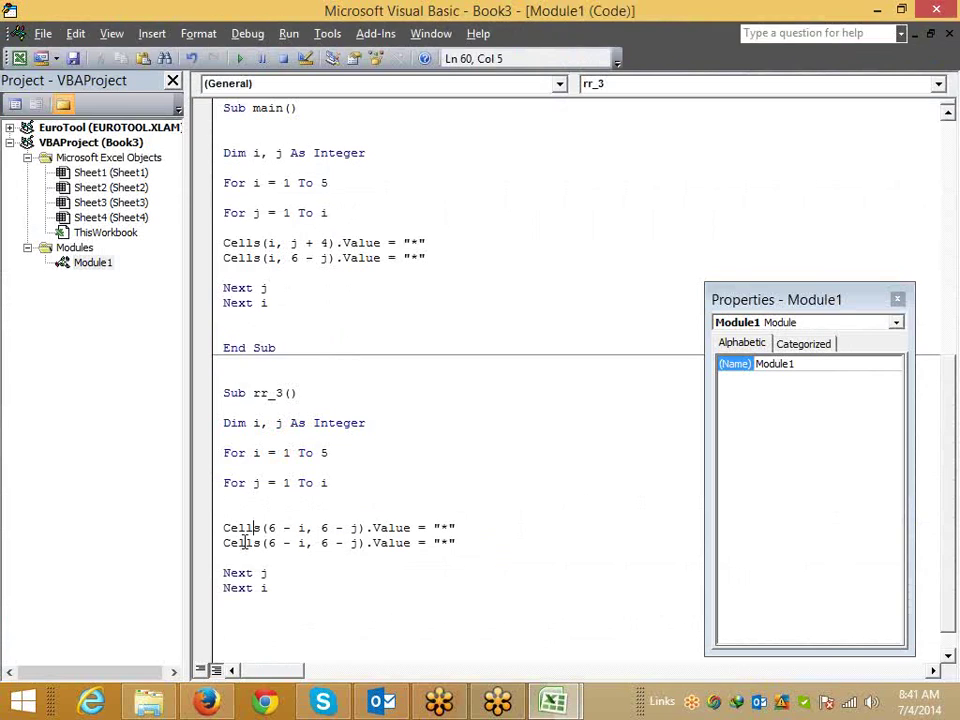
key("alt+F11")
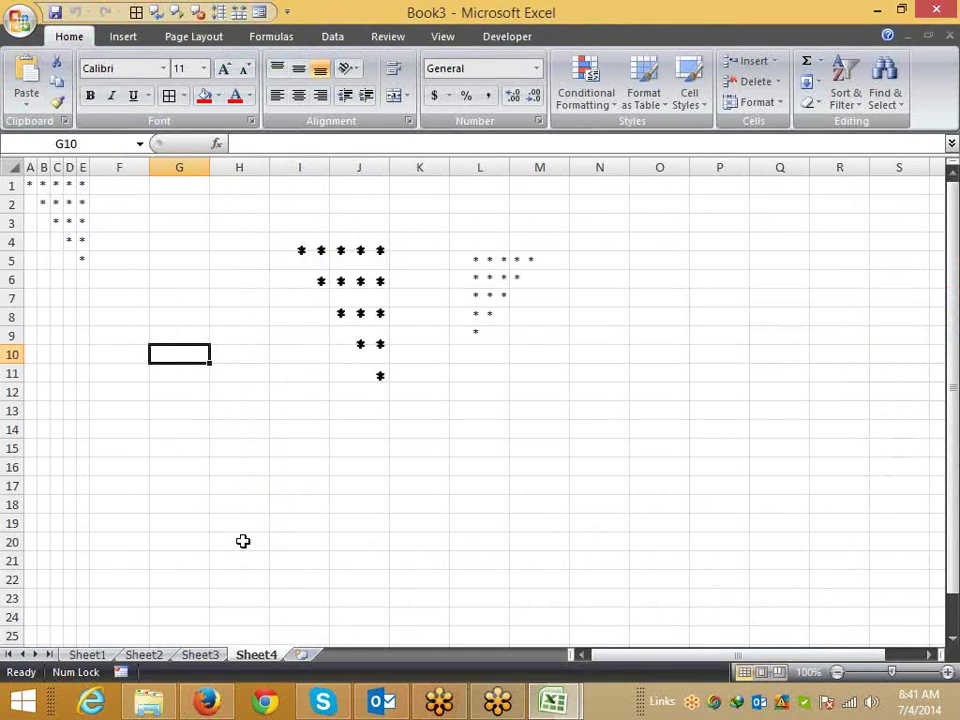
Step: Move the small star picture to rows 12–16 and edit the copied line to Cells(6 - i, 5 + j)
left_click(492, 284)
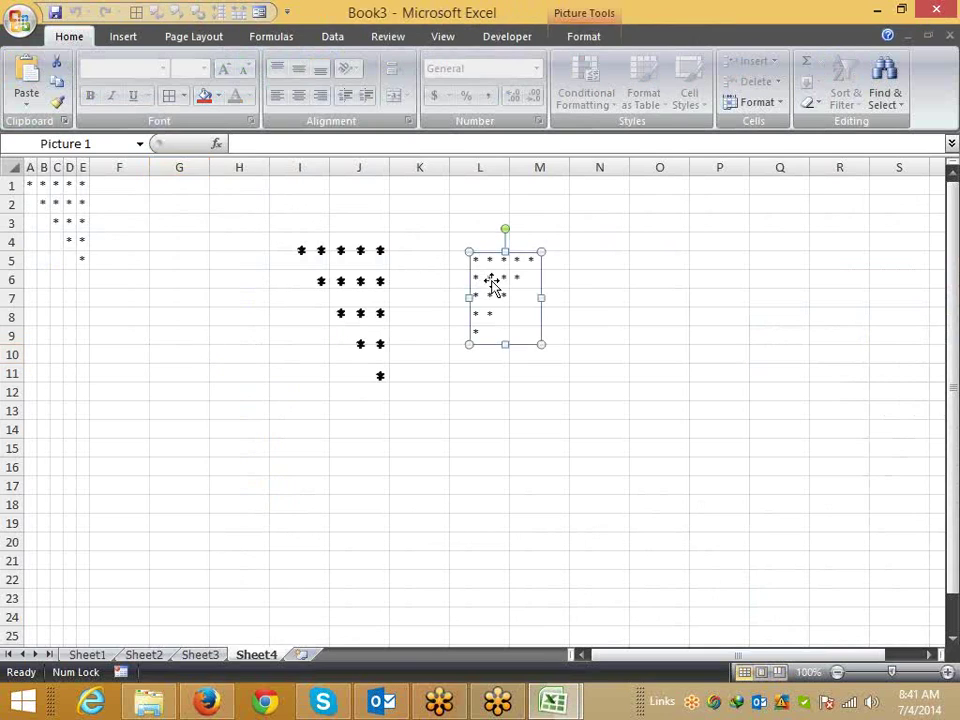
mouse_move(492, 284)
left_mouse_down()
mouse_move(272, 371)
mouse_move(469, 418)
left_mouse_up()
key("alt+F11")
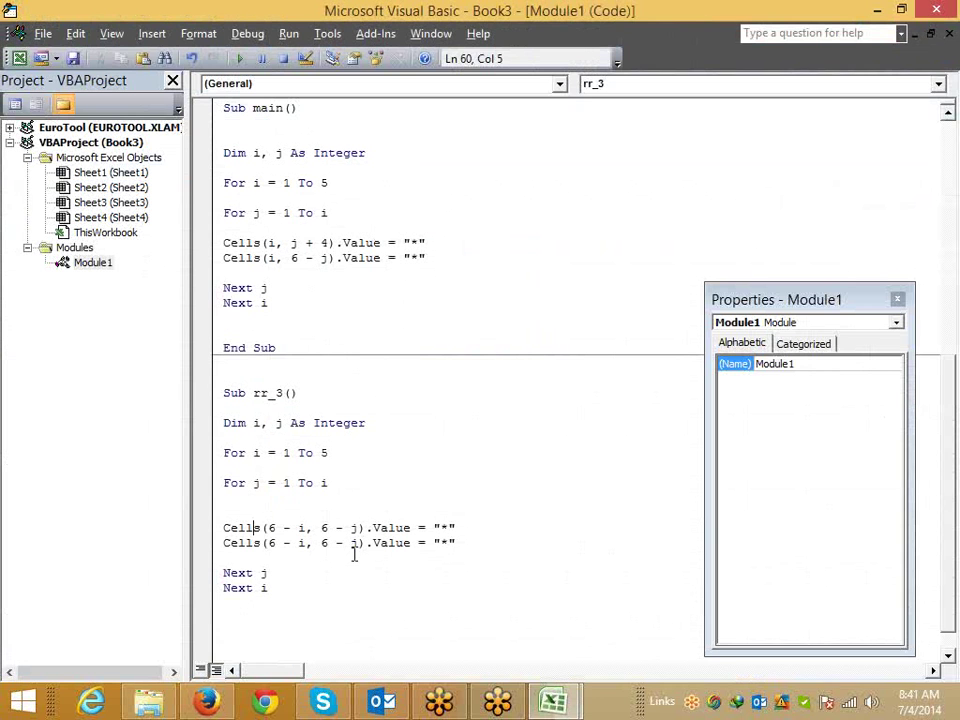
double_click(324, 544)
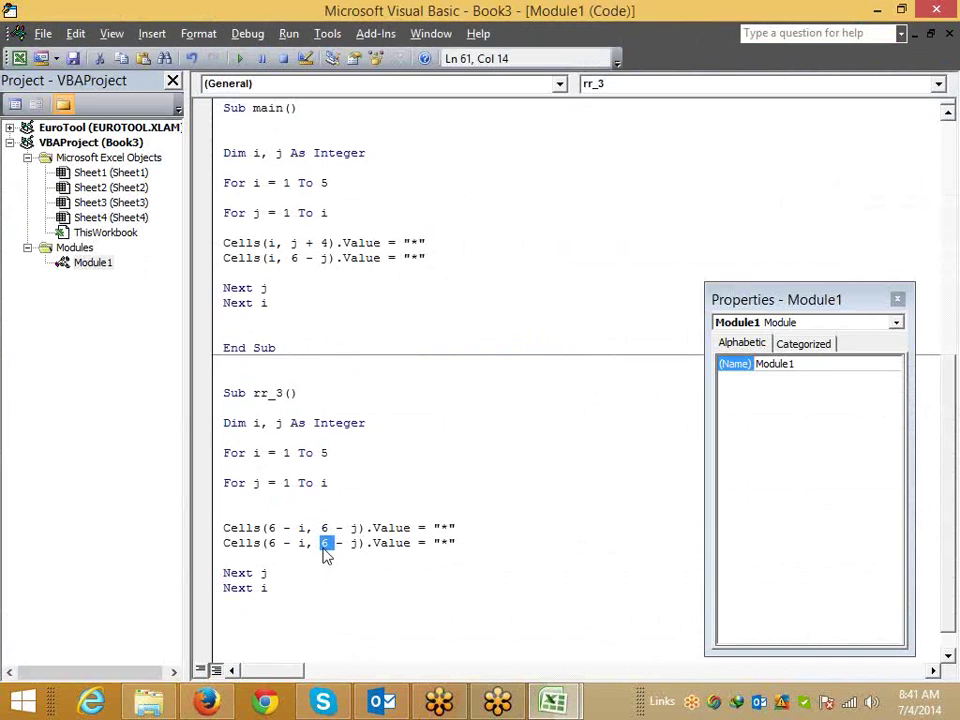
type("5")
key("Delete")
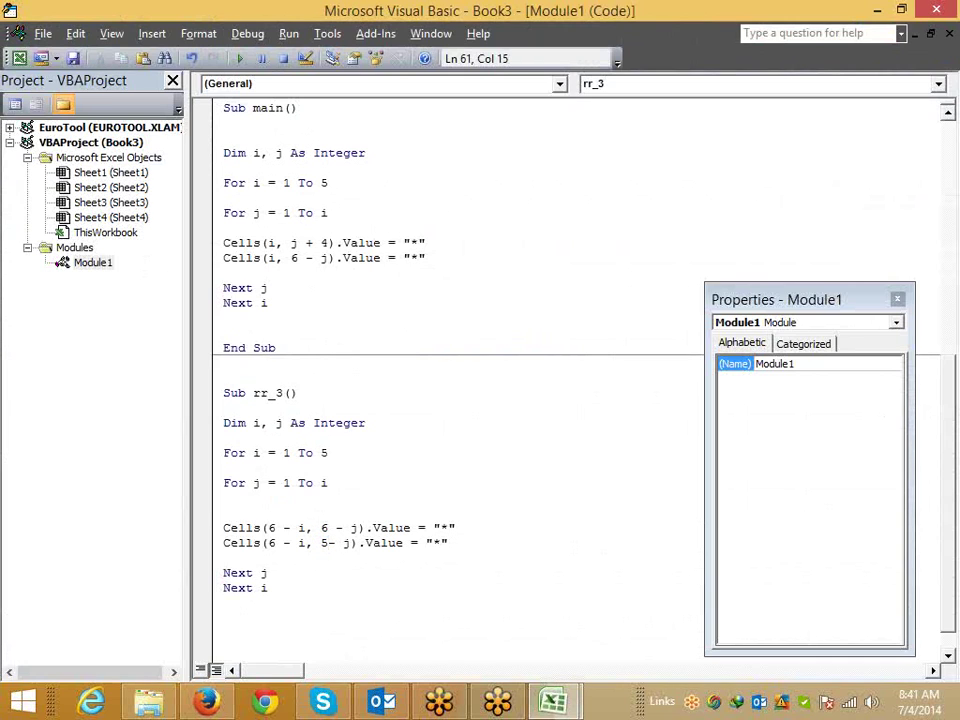
key("Delete")
type("+")
left_click(311, 589)
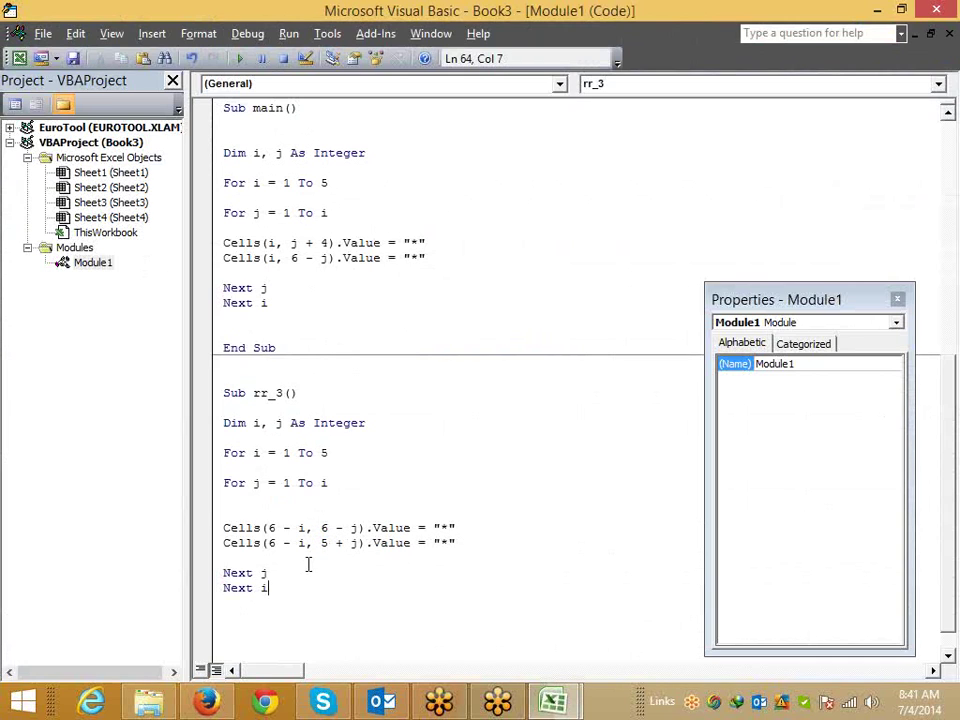
left_click_drag(463, 543, 305, 545)
Step: Run the edited rr_3 to draw the inverted star pyramid
key("alt+F11")
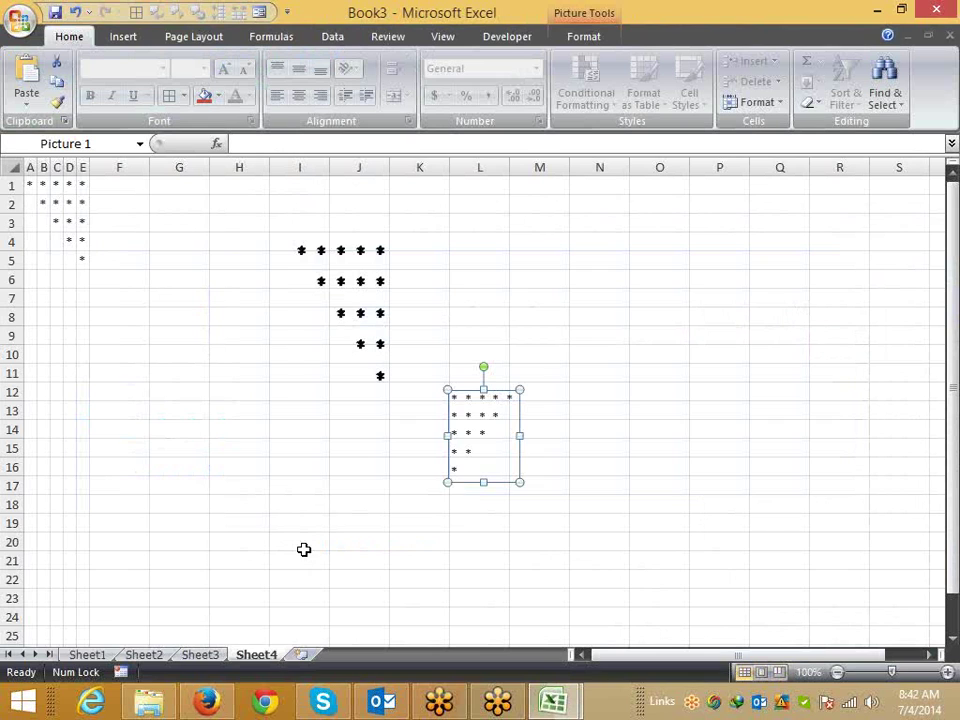
key("alt+Tab")
left_click(299, 543)
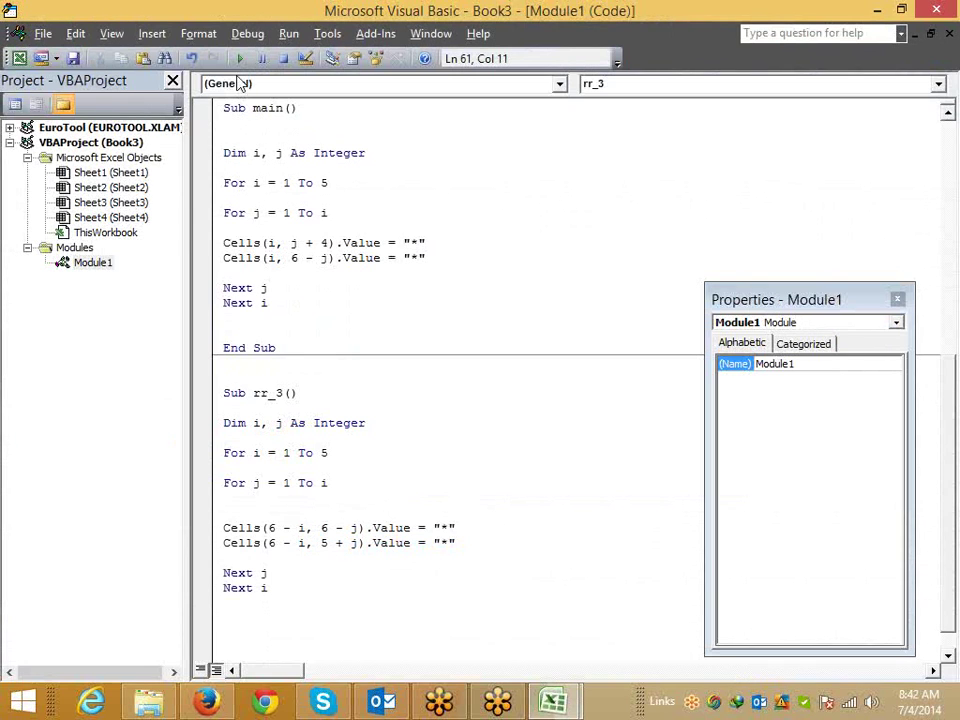
key("Tab")
key("alt+F11")
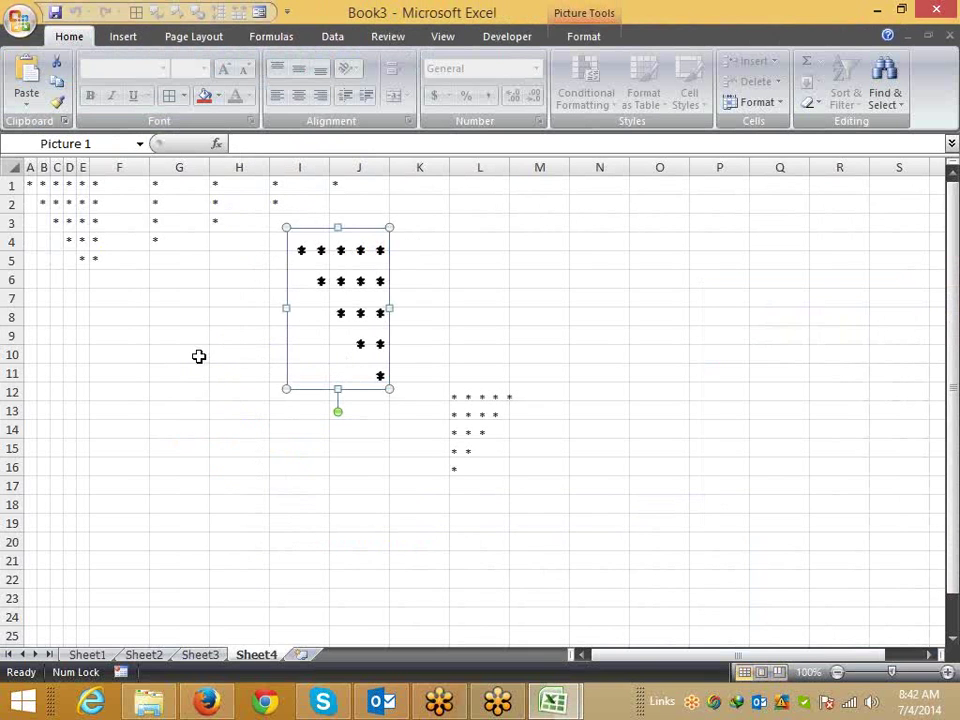
Step: Move the large star picture aside, autofit columns A–J, and delete the small star picture
left_click(199, 356)
left_click_drag(343, 316, 560, 357)
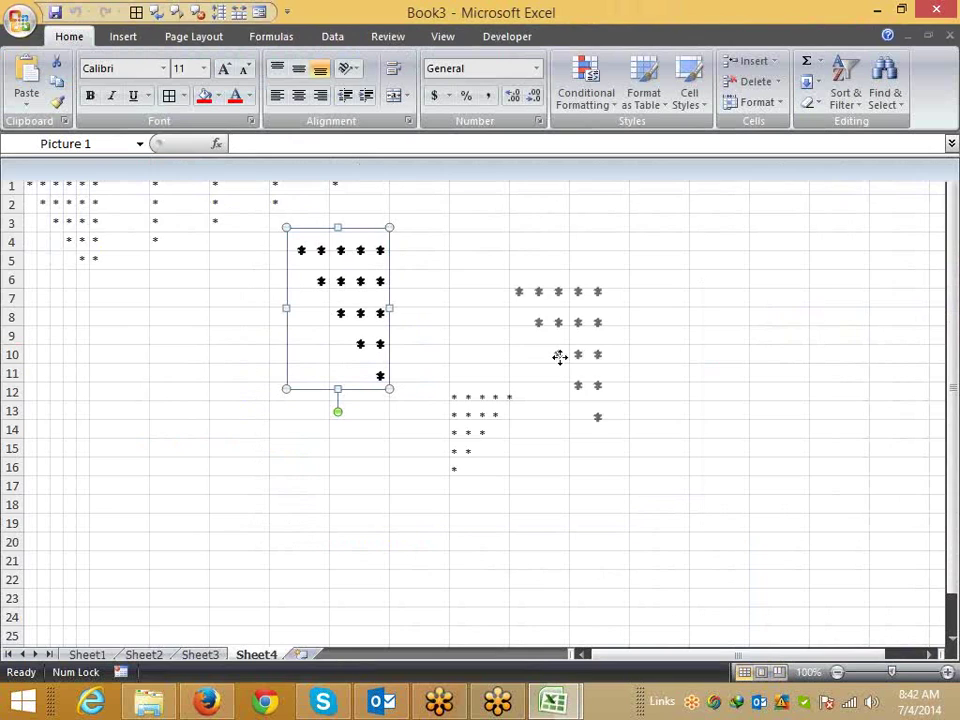
left_click_drag(29, 167, 359, 167)
double_click(148, 167)
left_click(185, 259)
left_click(226, 399)
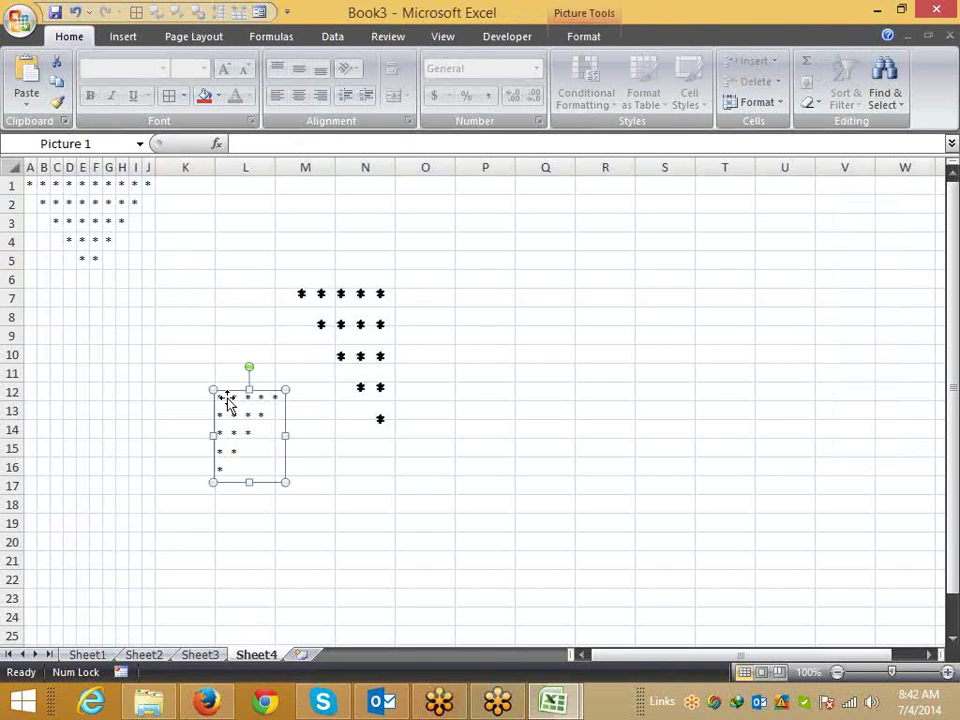
key("Delete")
left_click(341, 360)
Step: Delete the large star picture and select the pyramid's upper rows
key("Delete")
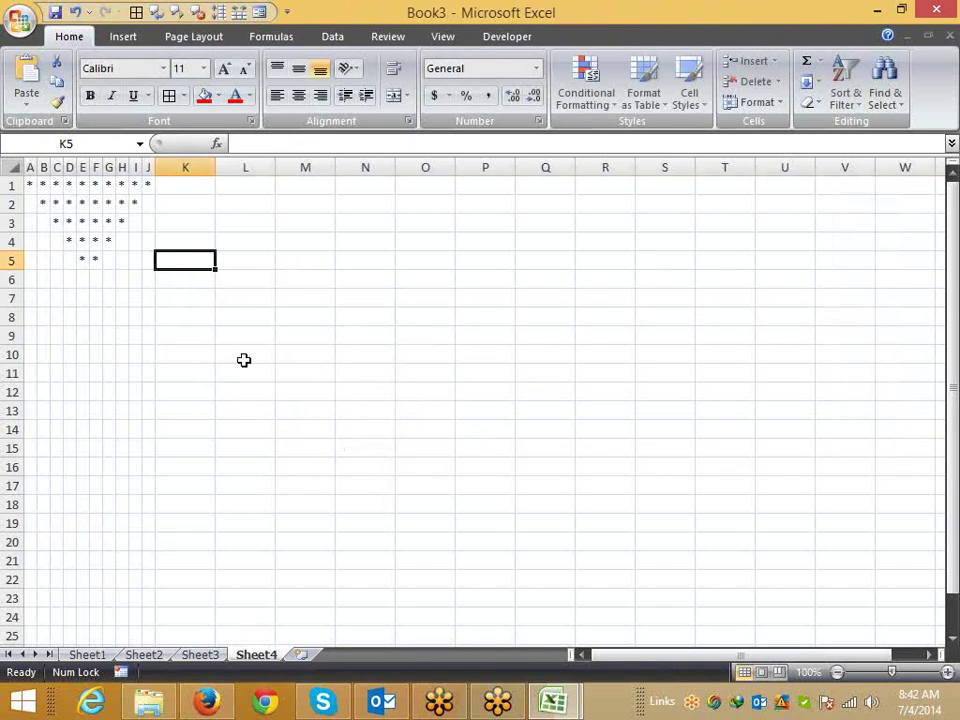
left_click(244, 358)
left_click_drag(29, 186, 148, 243)
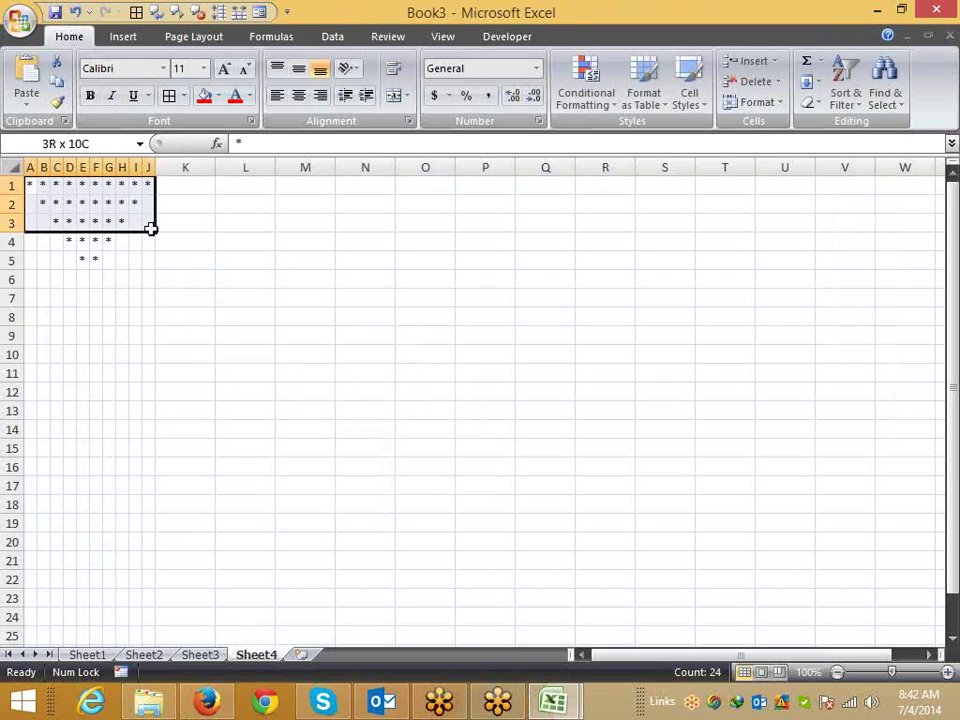
key("alt+F11")
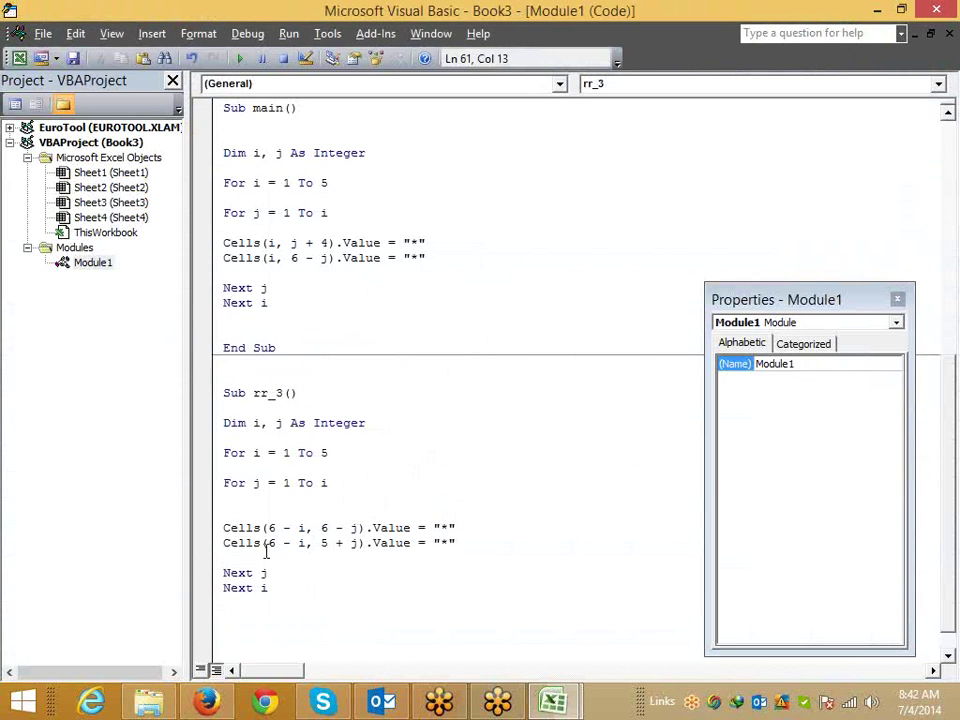
key("alt+F11")
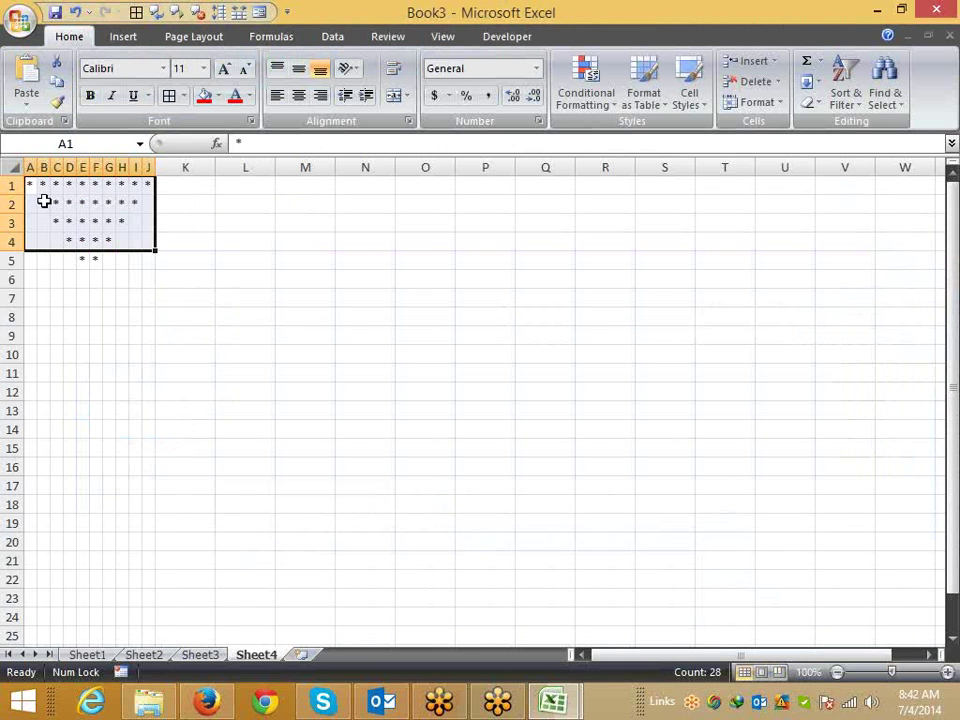
Step: Insert '5+' after 'Cells(' on both rr_3 Cells lines
key("alt+F11")
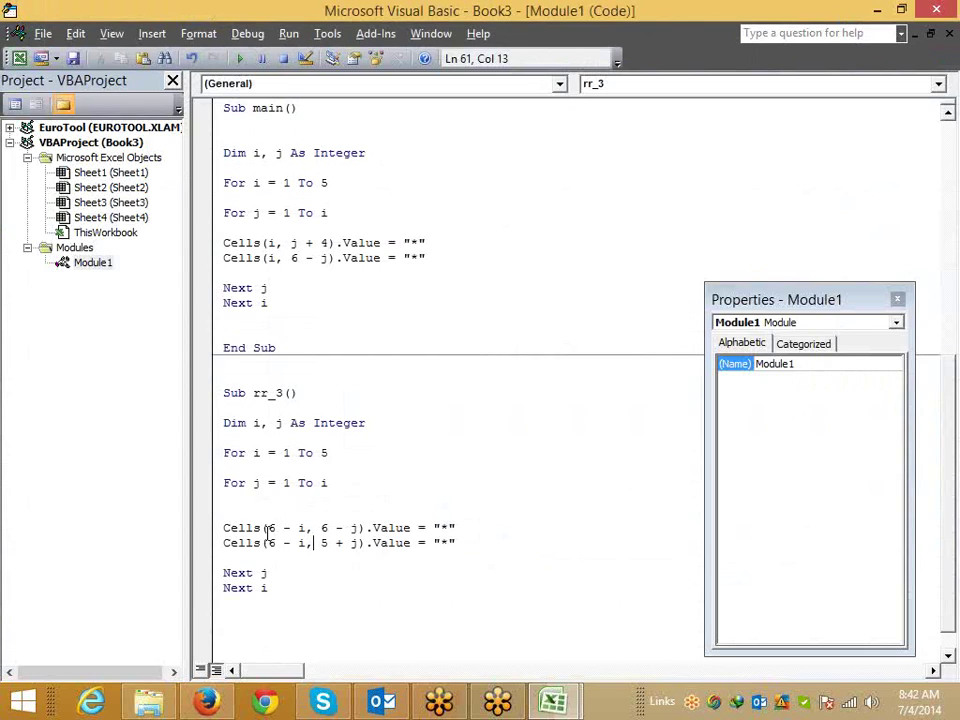
left_click(270, 528)
type("5+")
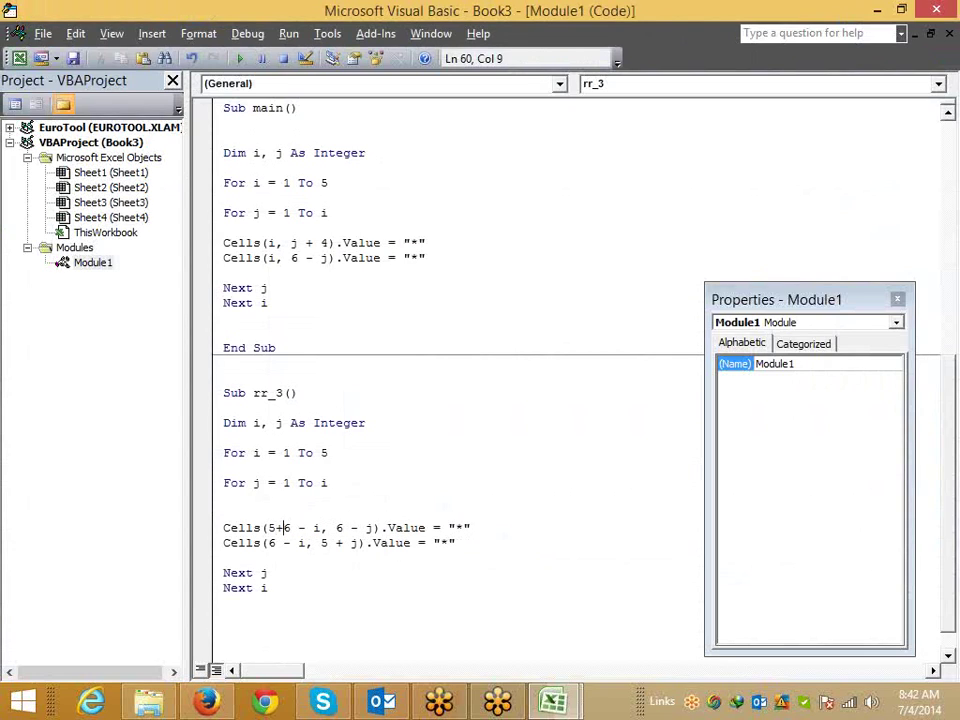
left_click(275, 543)
left_click(268, 543)
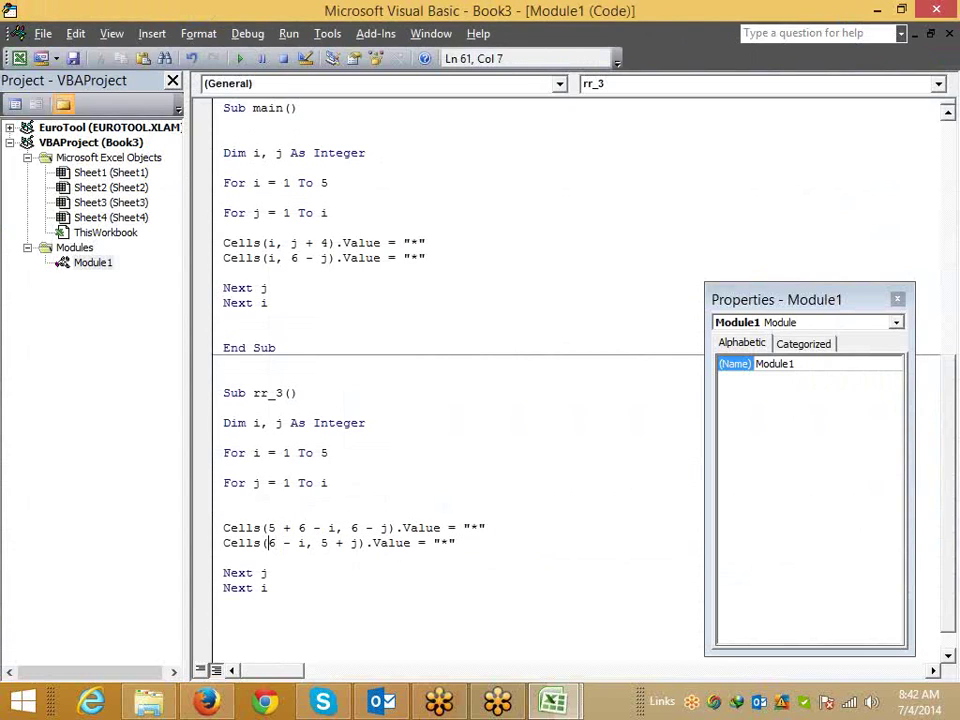
type("5+")
left_click(225, 557)
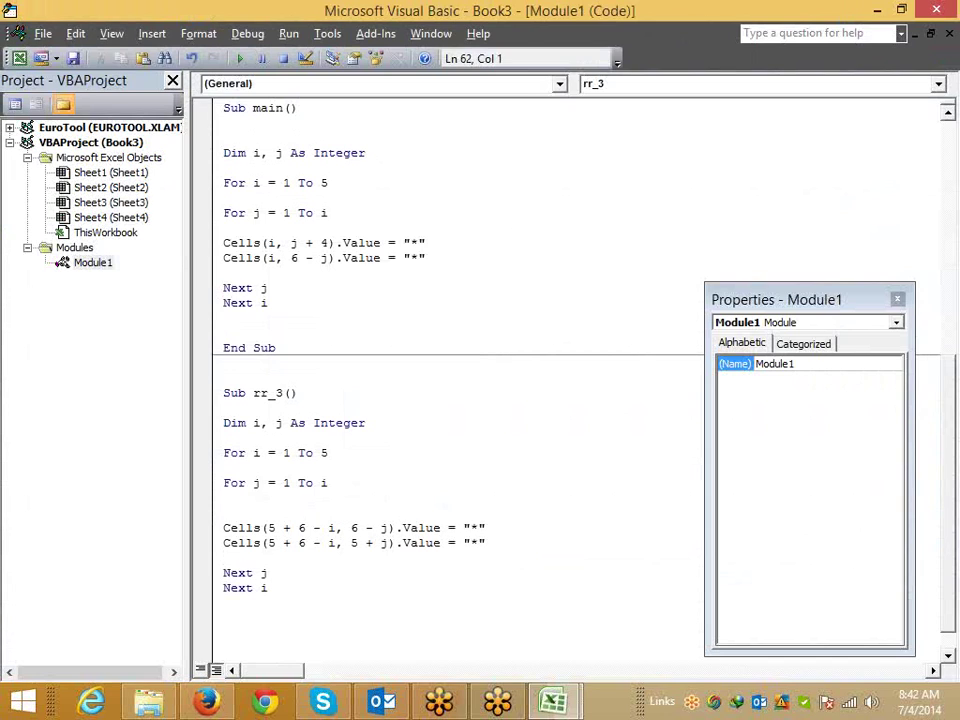
Step: Select A1:K5 covering all the stars on Sheet4
key("alt+F11")
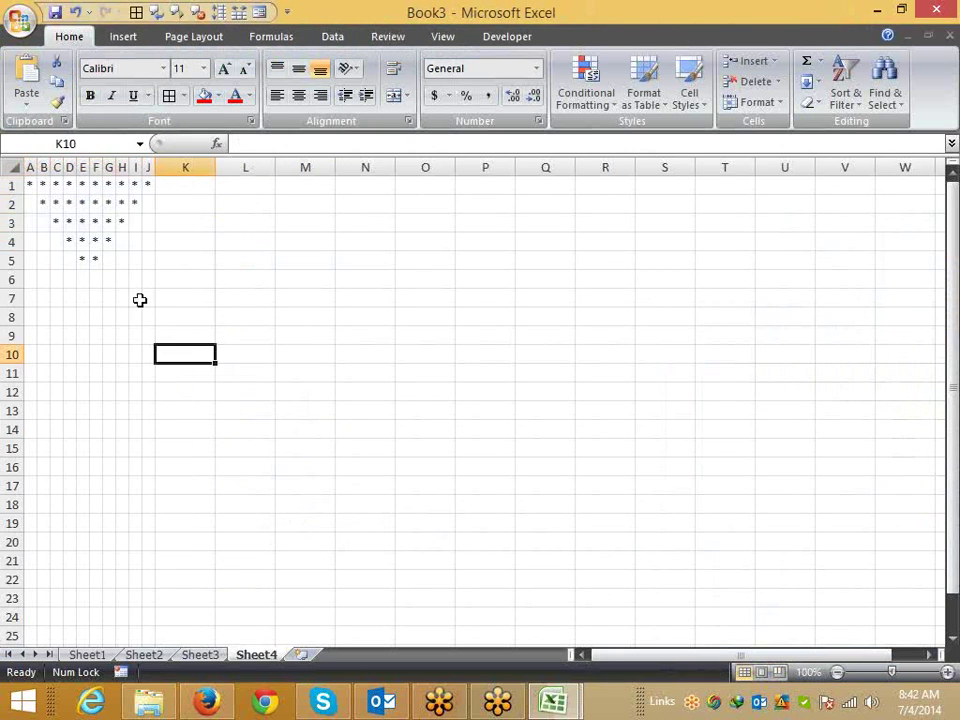
left_click_drag(135, 280, 30, 184)
left_click(148, 242)
left_click_drag(135, 260, 2, 143)
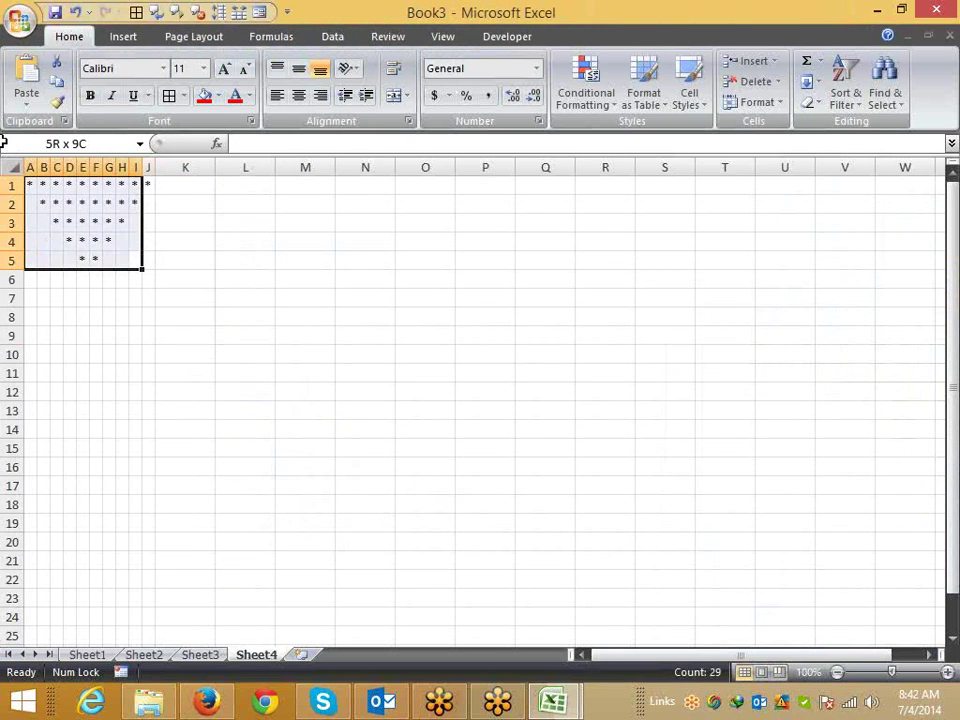
left_click(182, 248)
left_click_drag(185, 260, 12, 144)
Step: Clear the stars from A1:K5 and run the row-shifted rr_3
key("Delete")
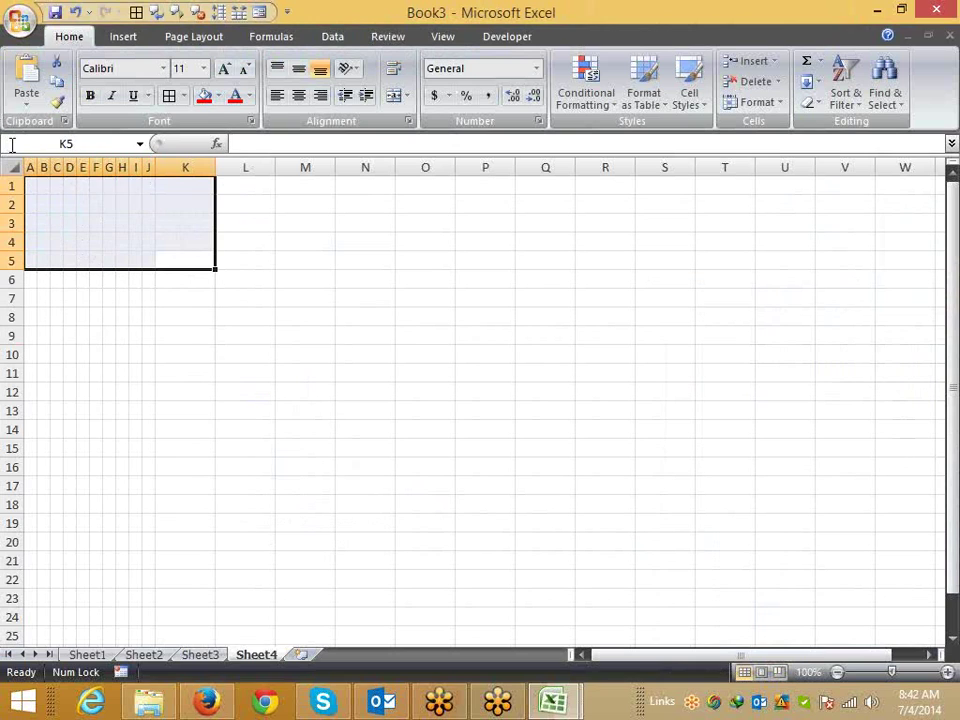
key("alt+F11")
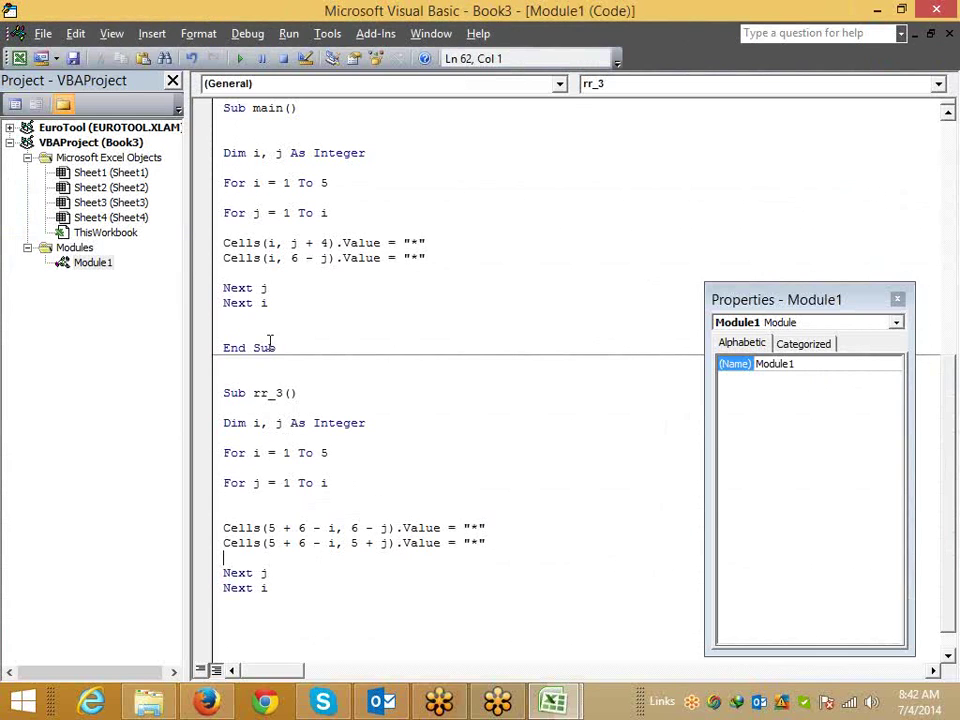
key("alt+F11")
left_click(130, 391)
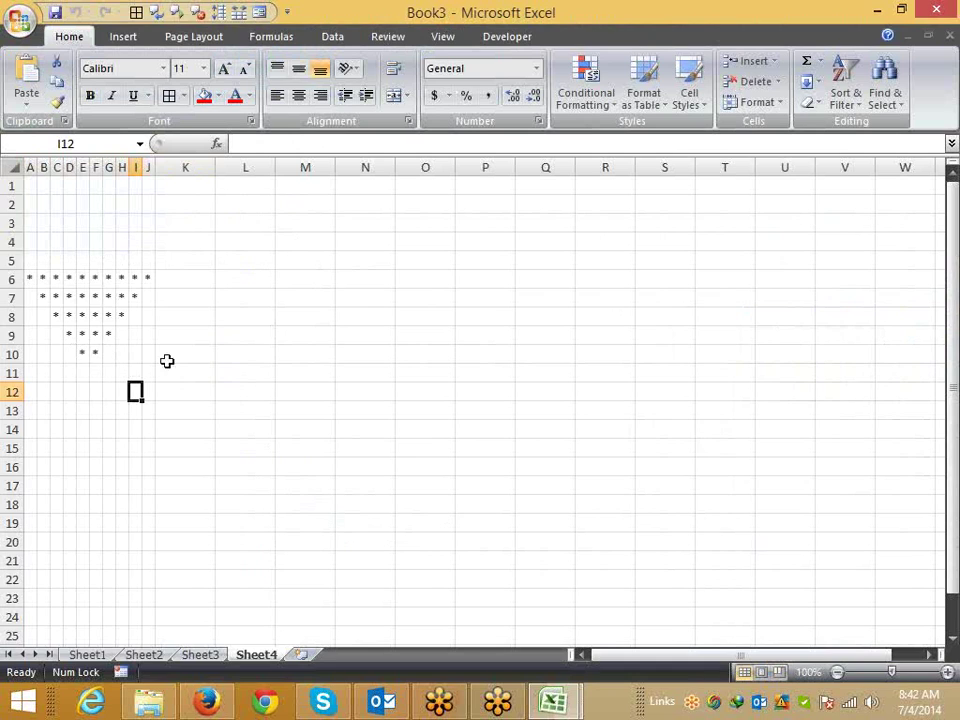
Step: Change rr_3's second Cells line column offset to 4 + j
key("alt+F11")
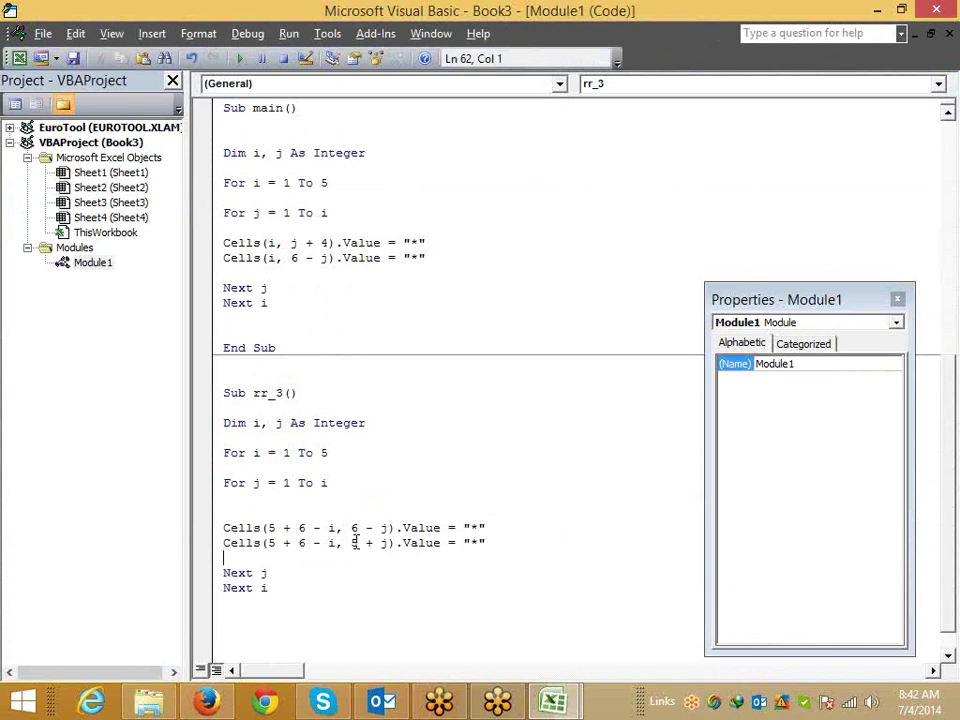
double_click(354, 543)
type("4")
left_click(352, 557)
Step: Clear A3:K14 and rerun rr_3 to draw the inverted triangle in rows 6–10
key("alt+F11")
left_click_drag(185, 430, 5, 225)
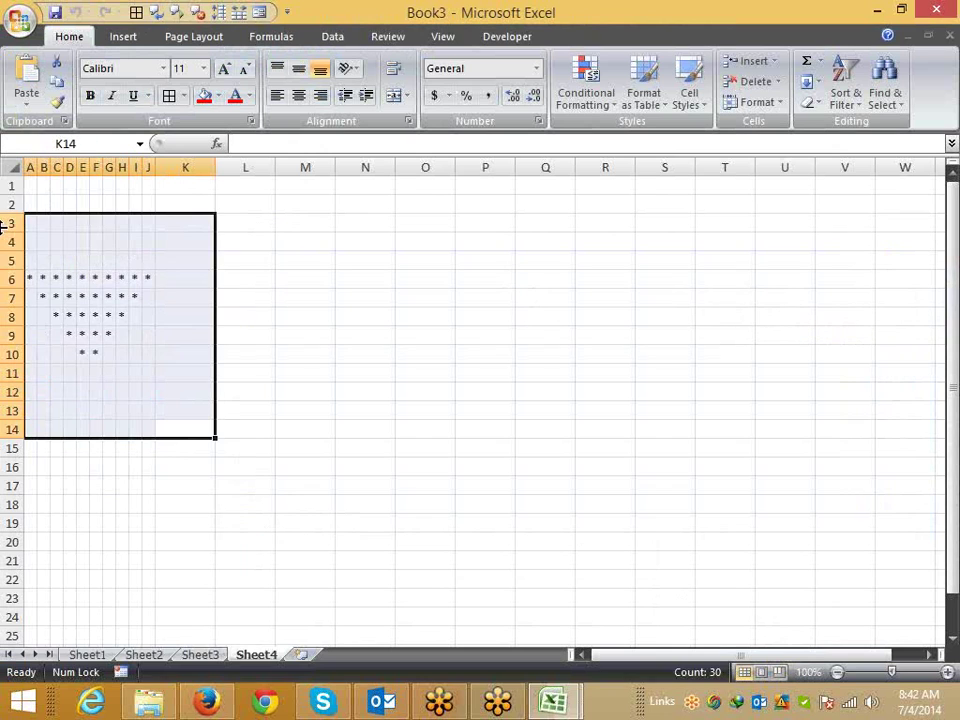
key("Delete")
key("alt+F11")
left_click(328, 512)
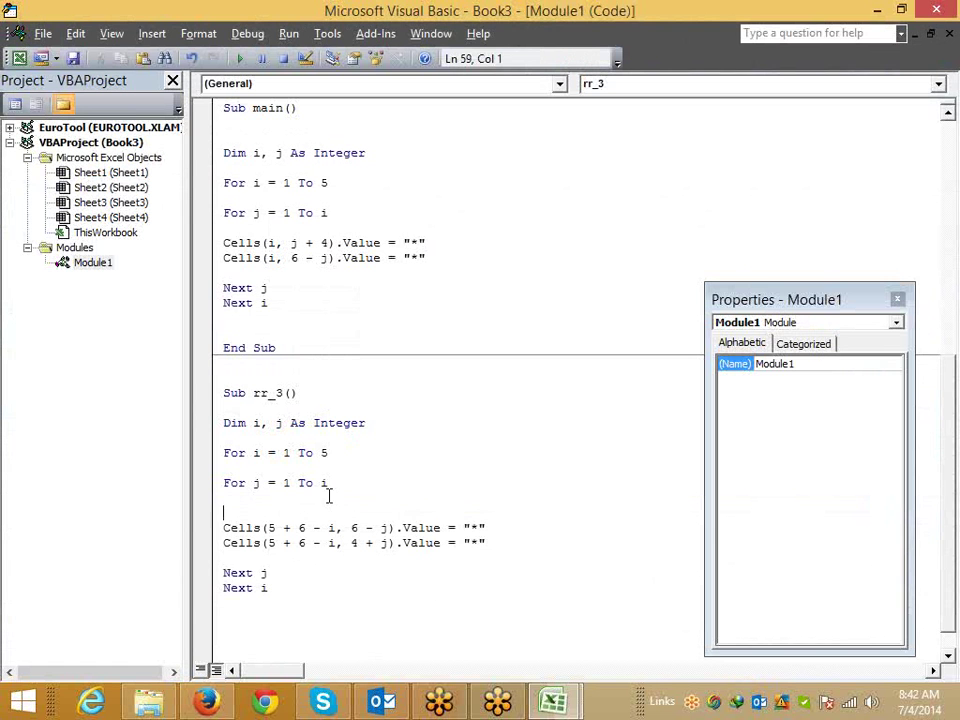
left_click(240, 58)
key("alt+F11")
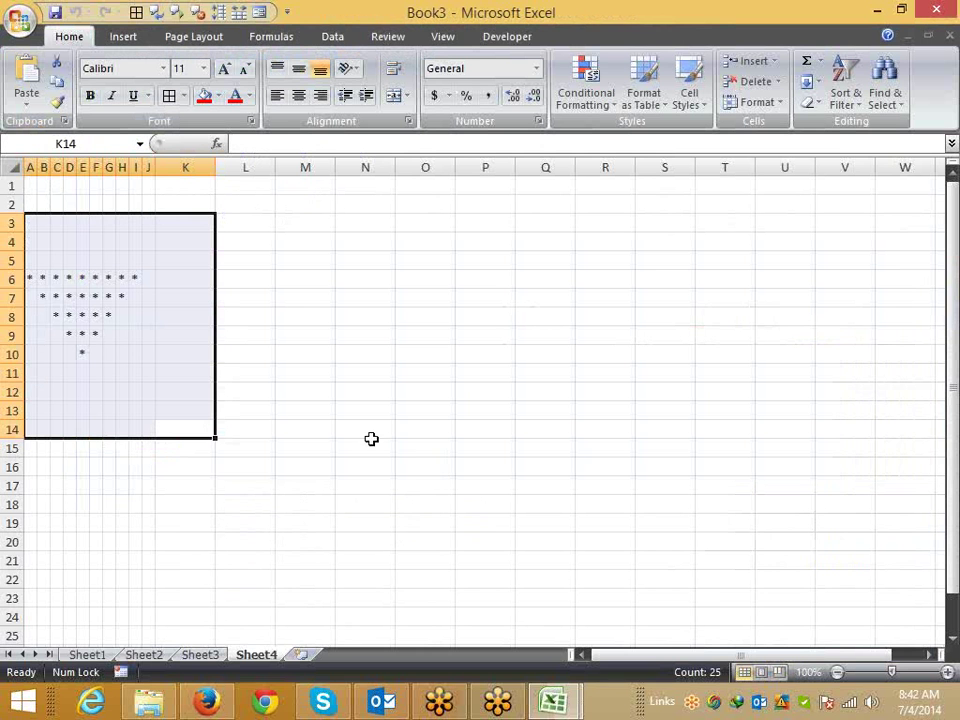
left_click(281, 409)
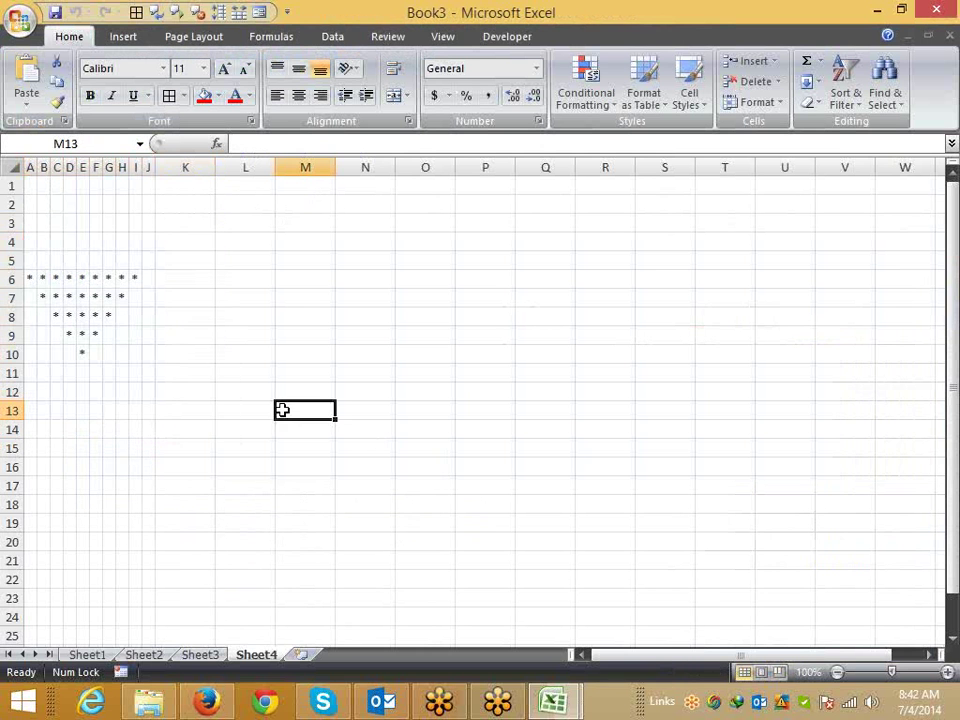
Step: Copy main's two Cells lines into rr_3's blank line above its own Cells lines
left_click(210, 652)
left_click(83, 259)
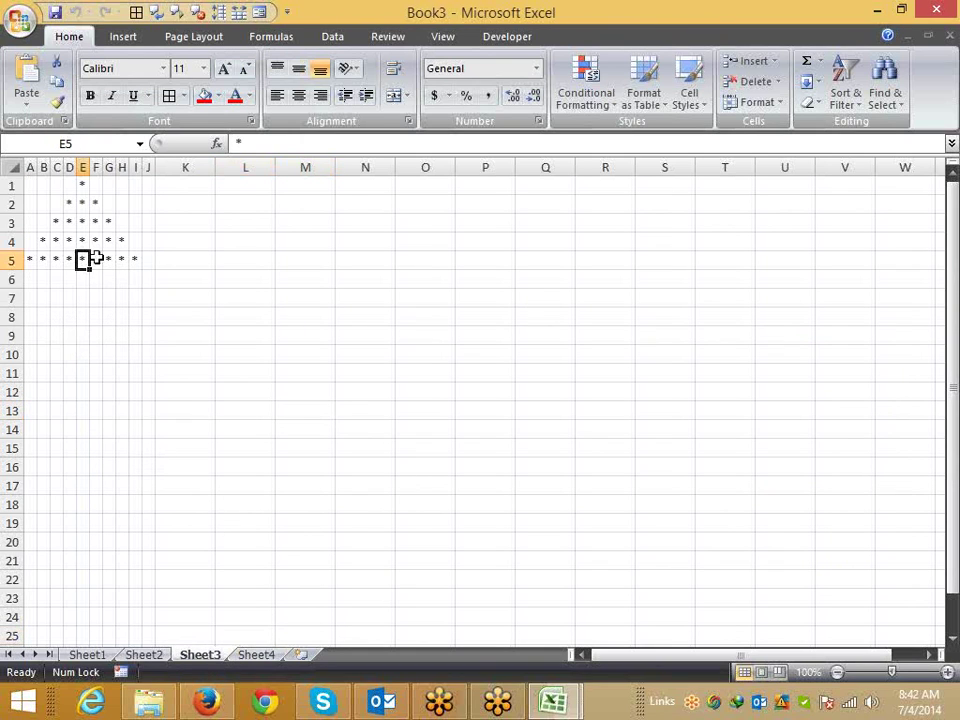
key("alt+F11")
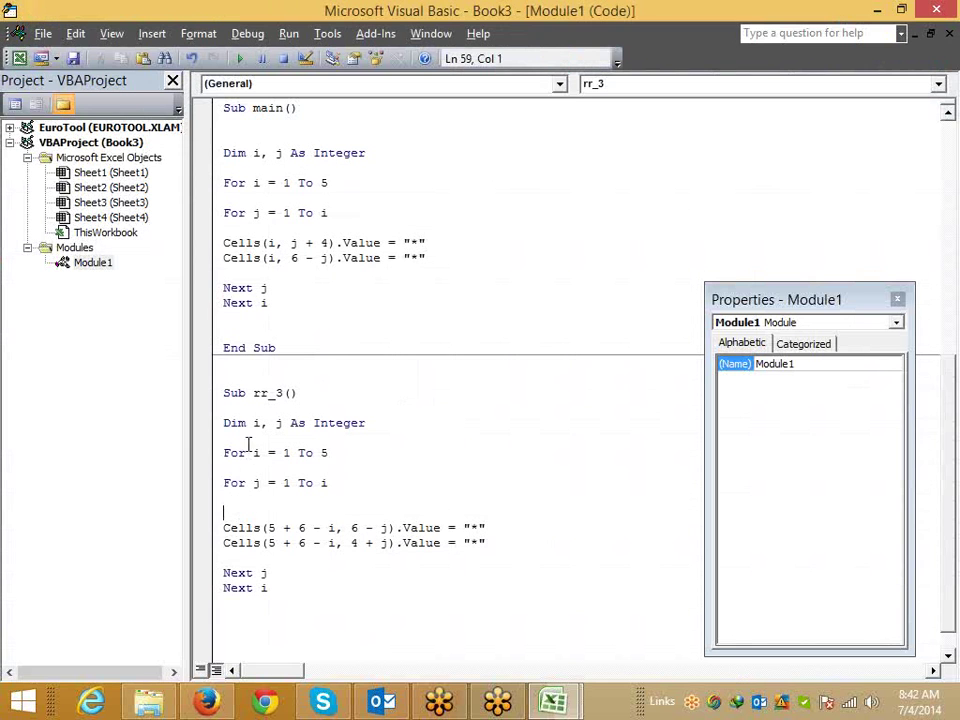
left_click(224, 242)
left_click_drag(224, 242, 427, 257)
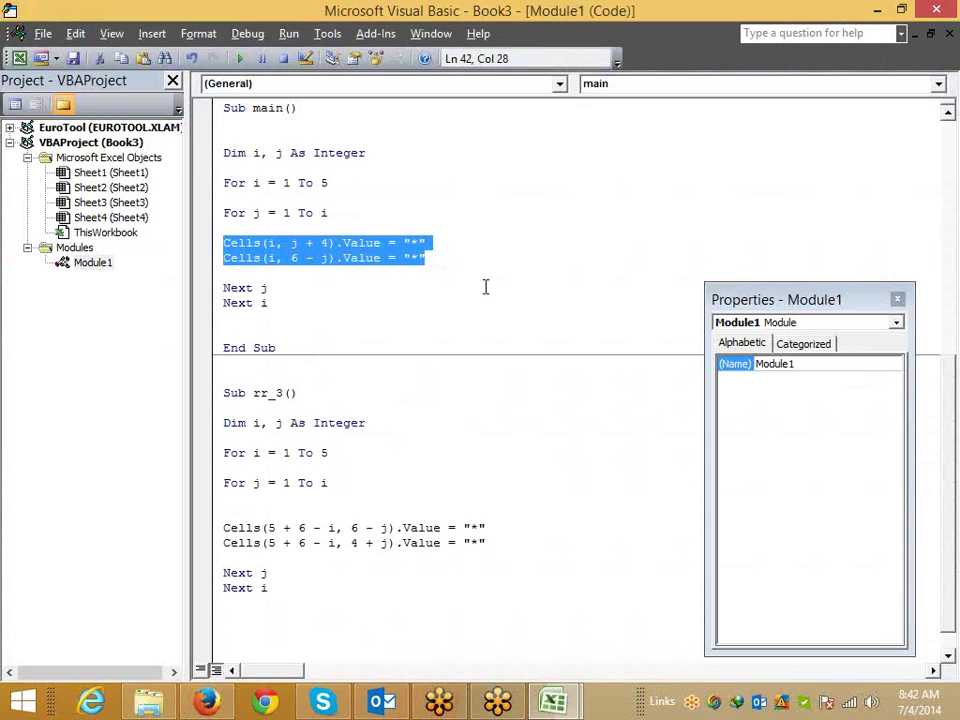
left_click(231, 511)
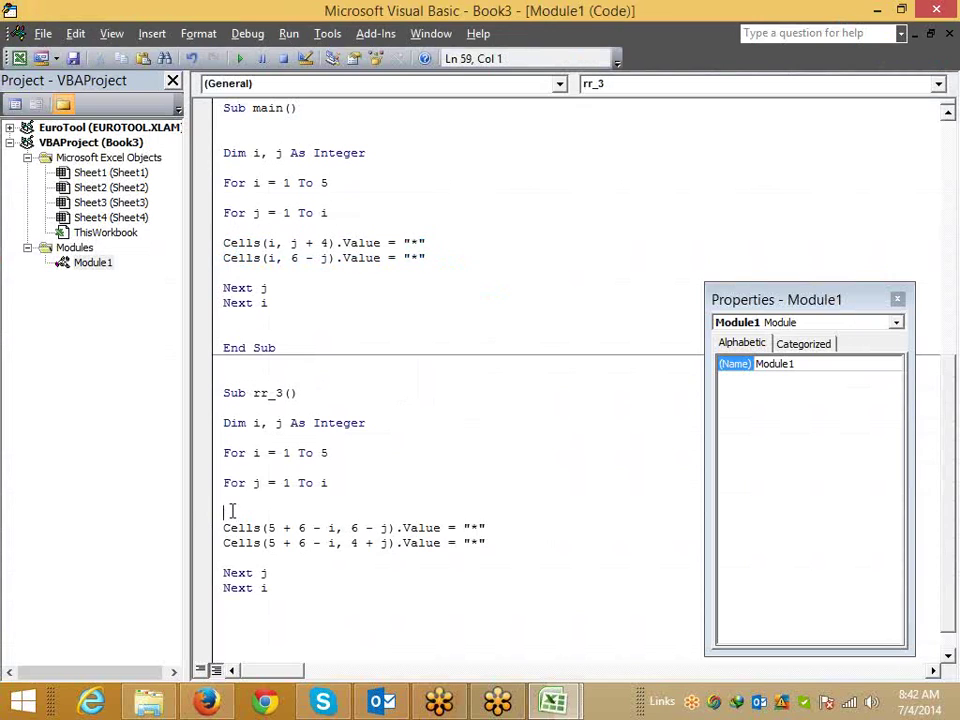
type("Cells(i, j + 4).Value = \"*\" Cells(i, 6 - j).Value = \"*\"")
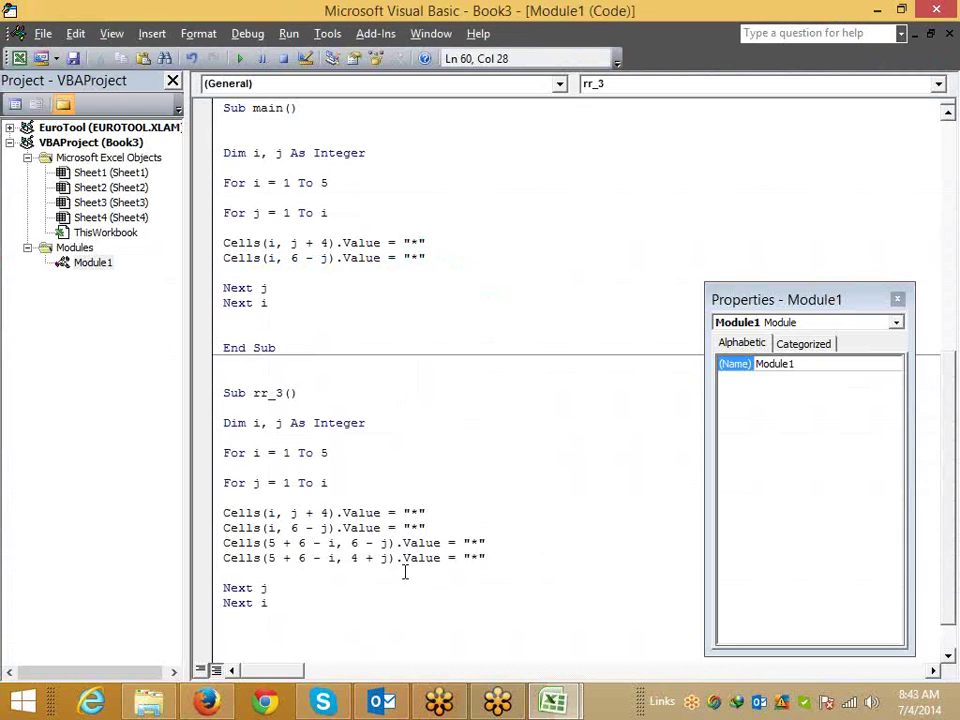
Step: Run rr_3 and view the full star diamond across rows 1–10
left_click(312, 528)
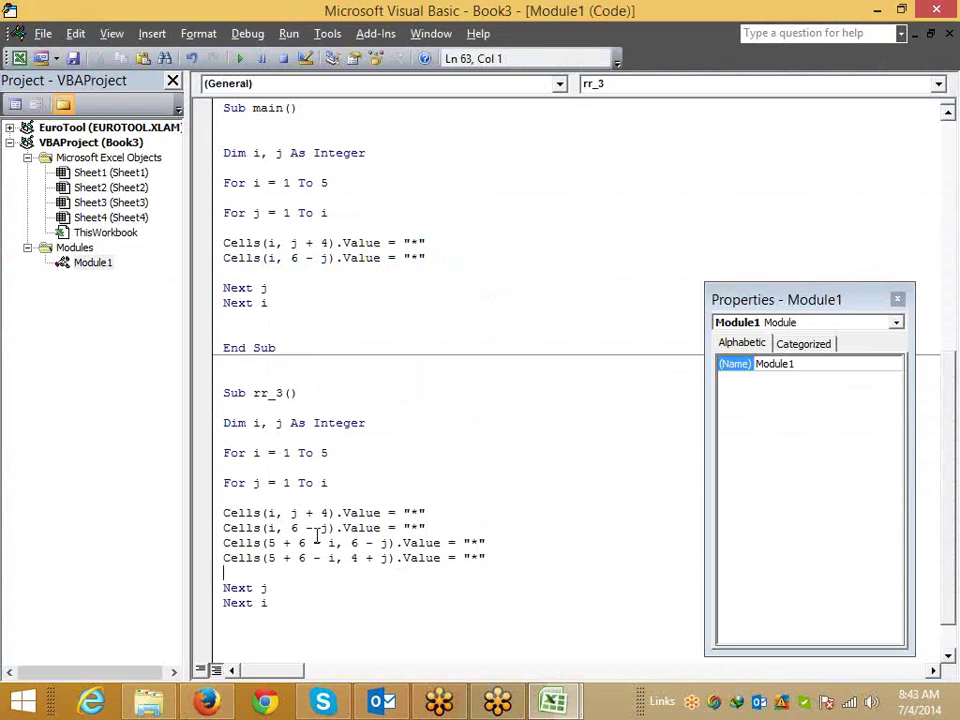
left_click(242, 58)
key("alt+F11")
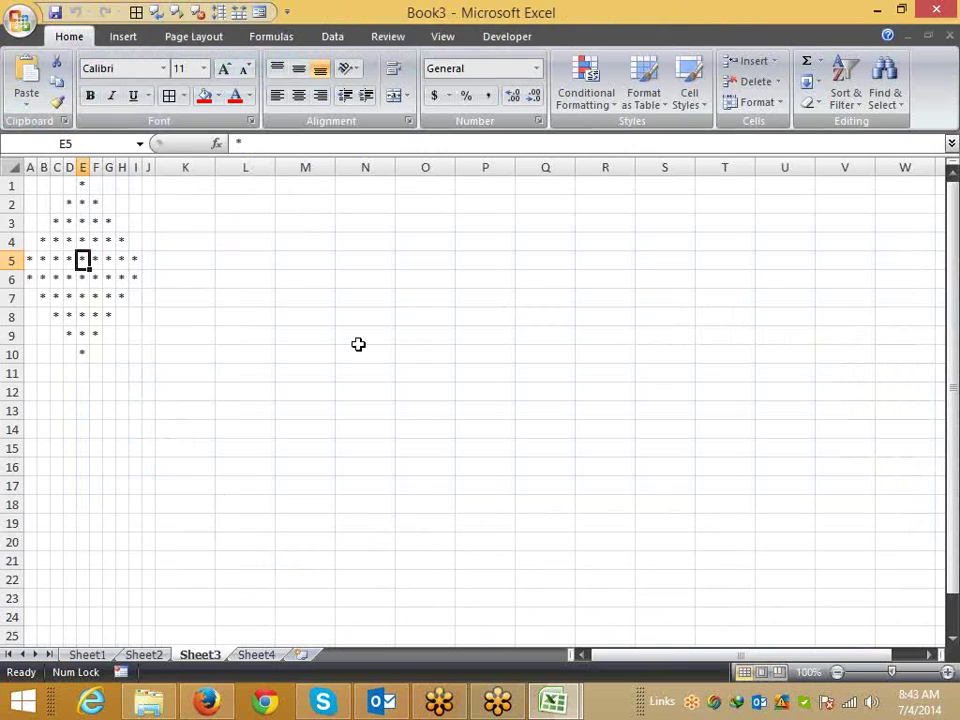
left_click(199, 393)
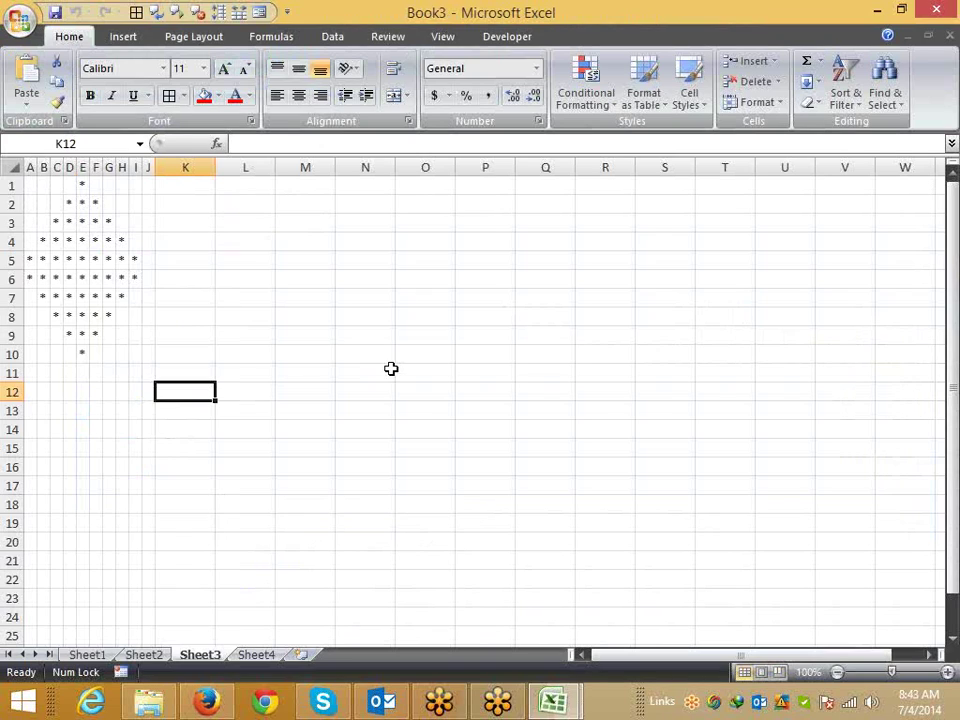
Step: Add a new worksheet, Sheet5, and enter Sujeet in A1
left_click(315, 640)
left_click(308, 652)
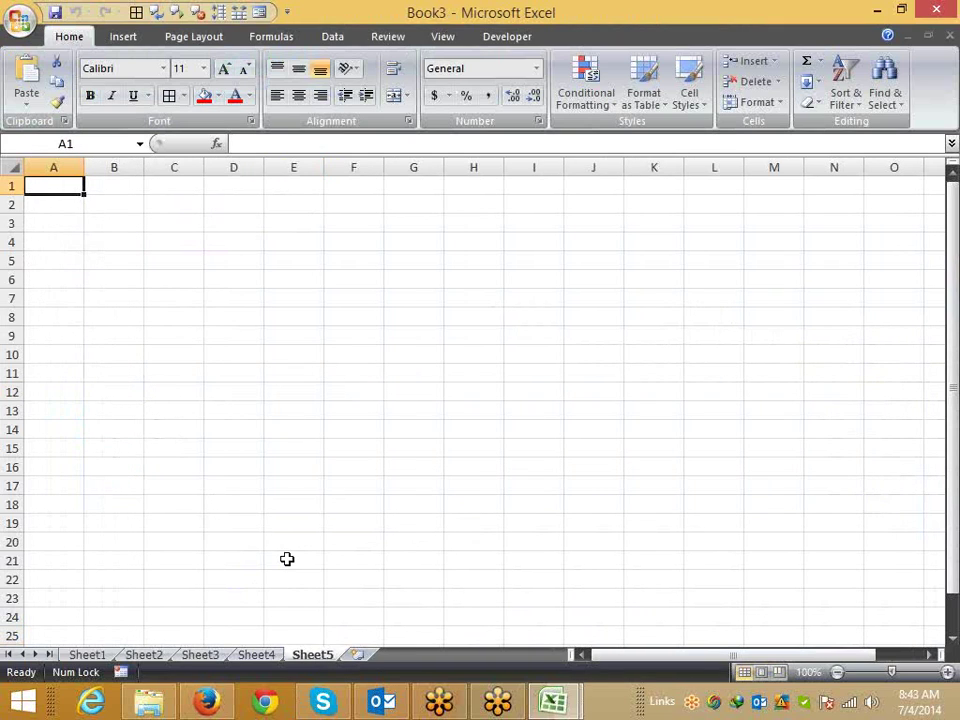
type("Sujeet")
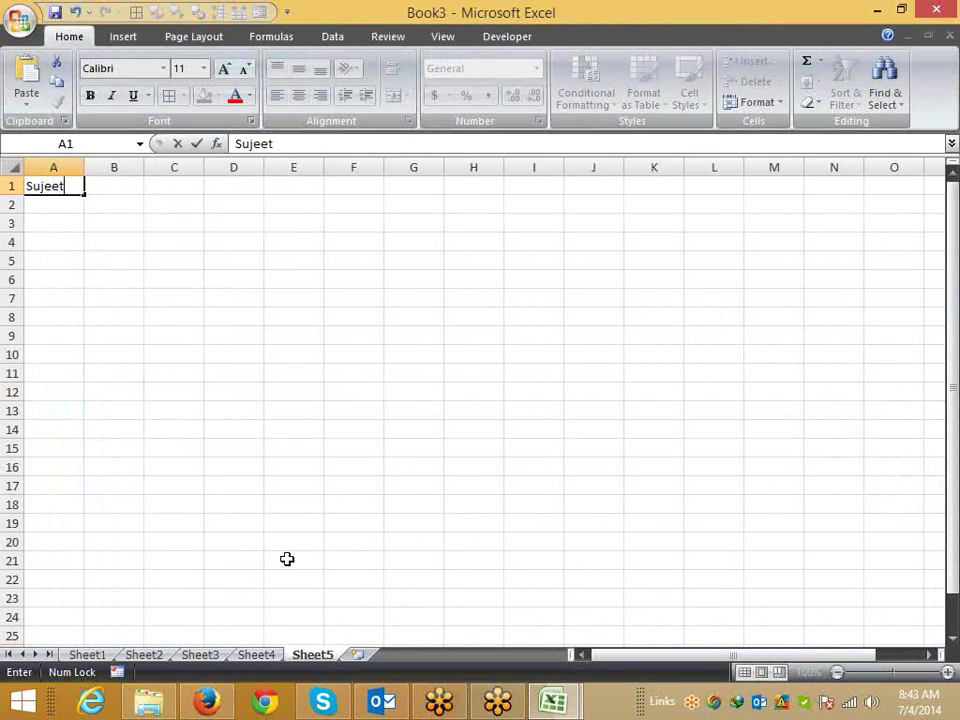
key("Return")
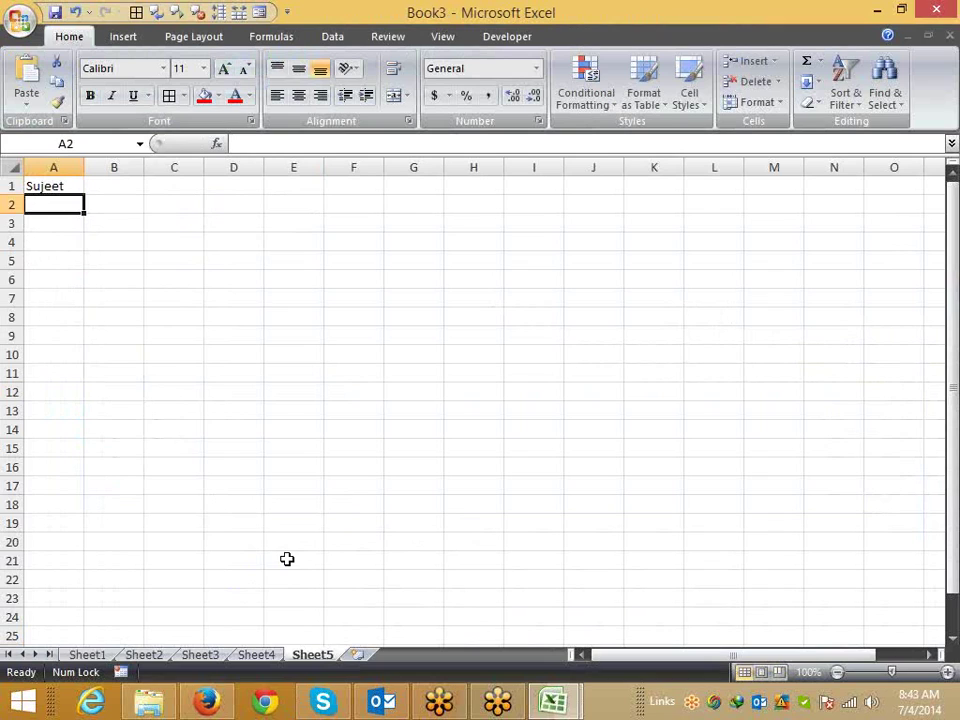
Step: Enter S, Su and Suj in B3:B5
key("Right")
key("Down")
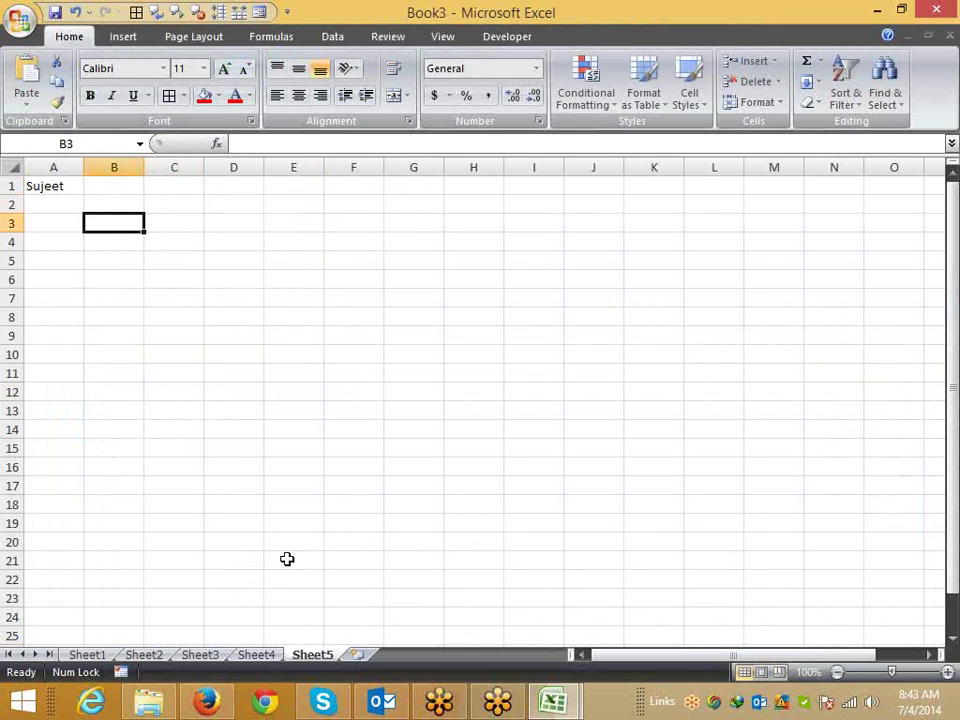
type("Su")
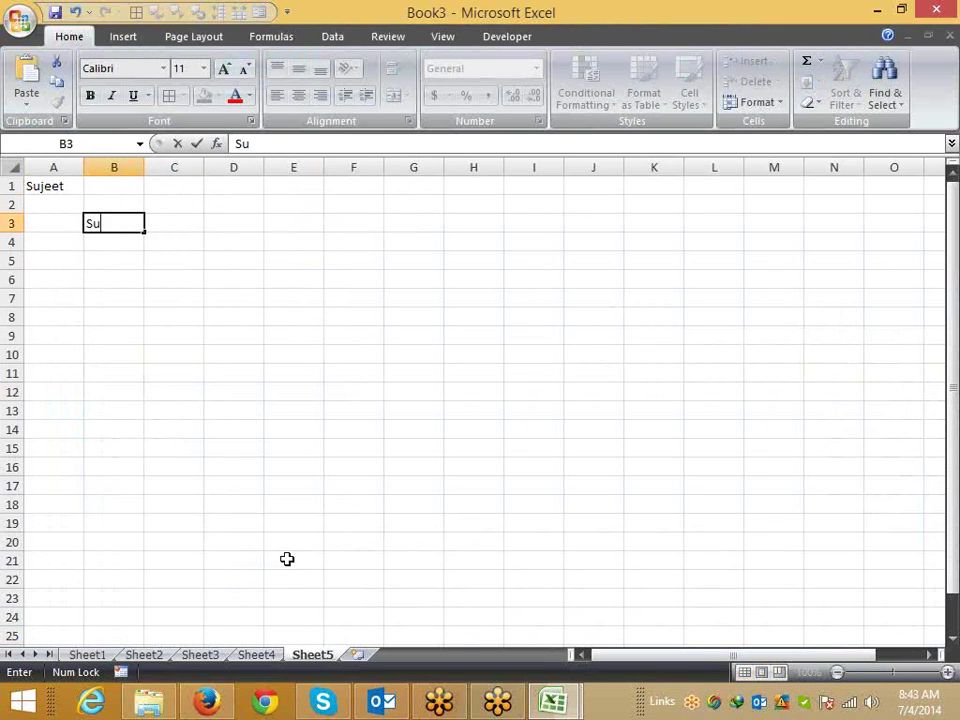
key("BackSpace")
key("Return")
type("S")
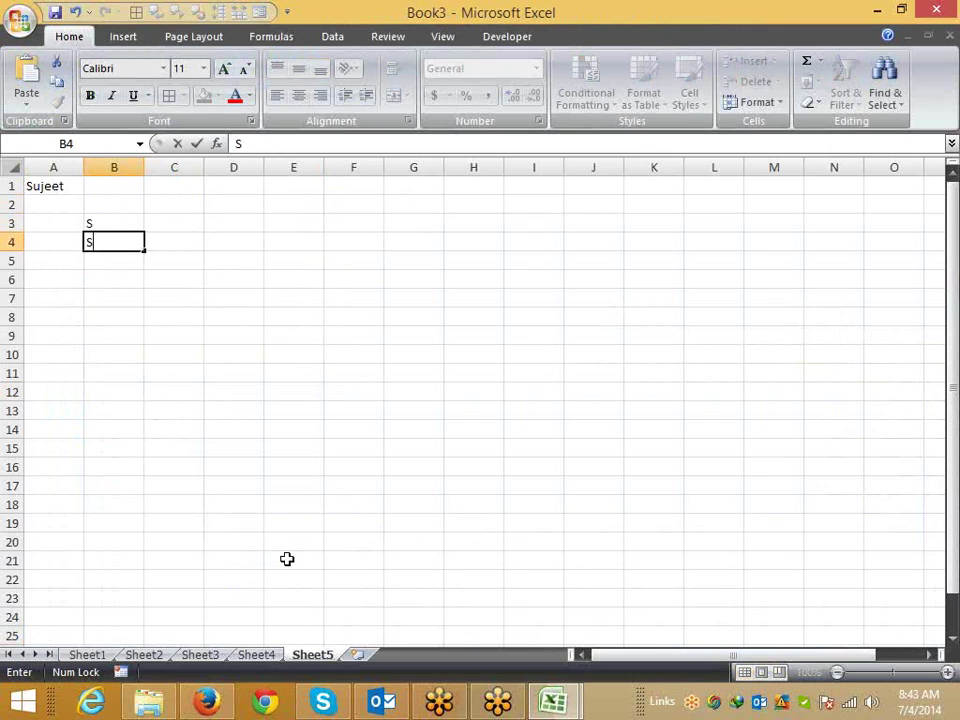
type("u")
key("Return")
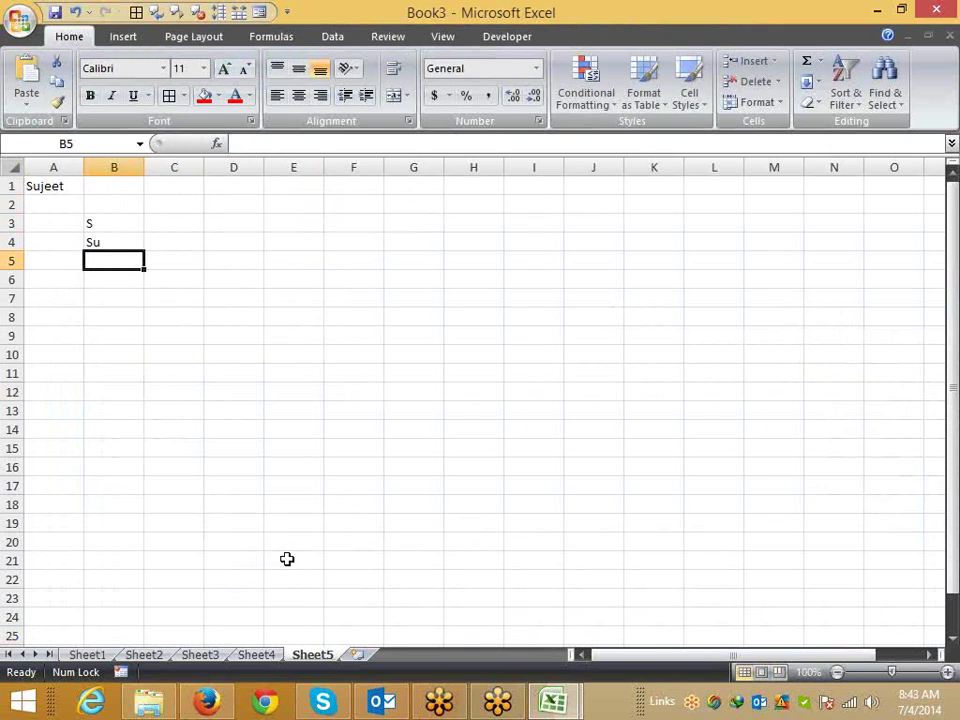
type("Suj")
key("Return")
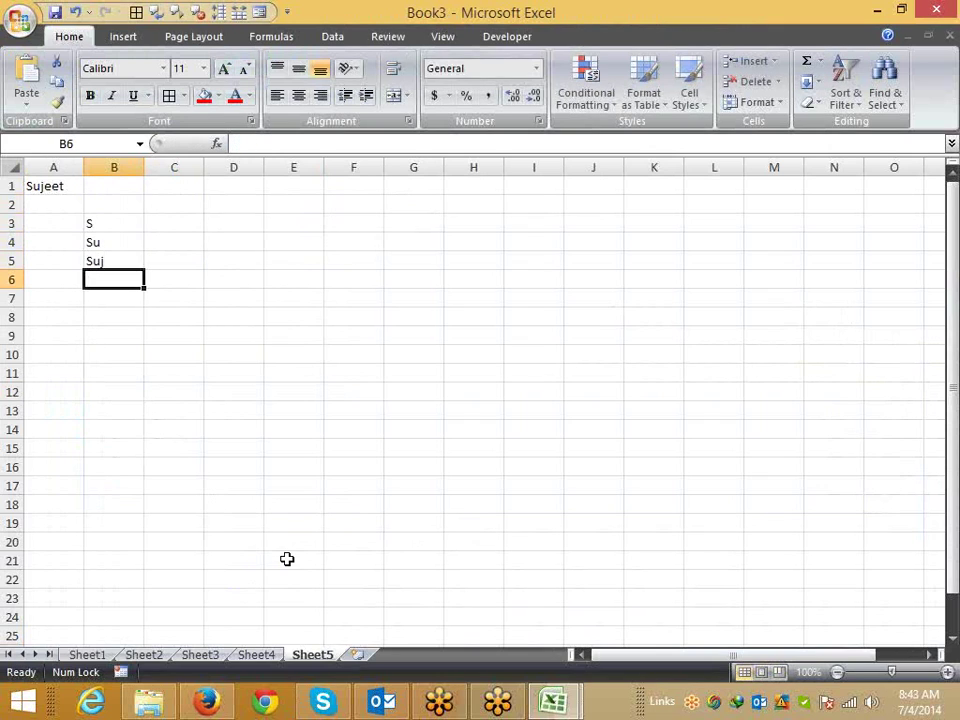
Step: Enter Sjue, Sujee and Sujeet in B6:B8
type("Sjue")
key("Return")
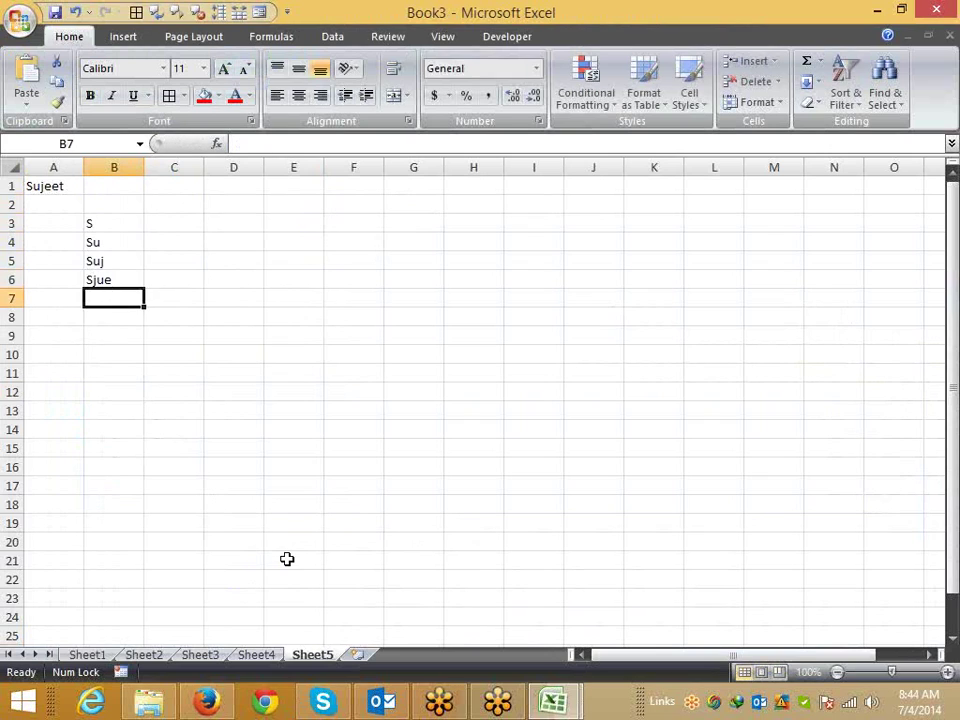
type("Sujeet")
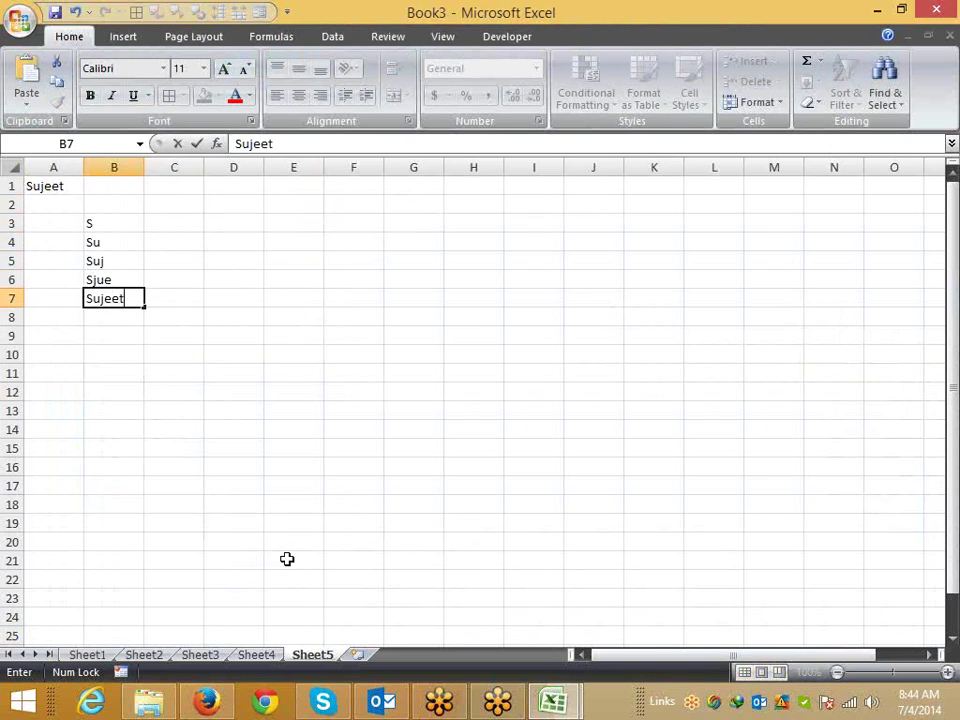
key("BackSpace")
key("Return")
type("S")
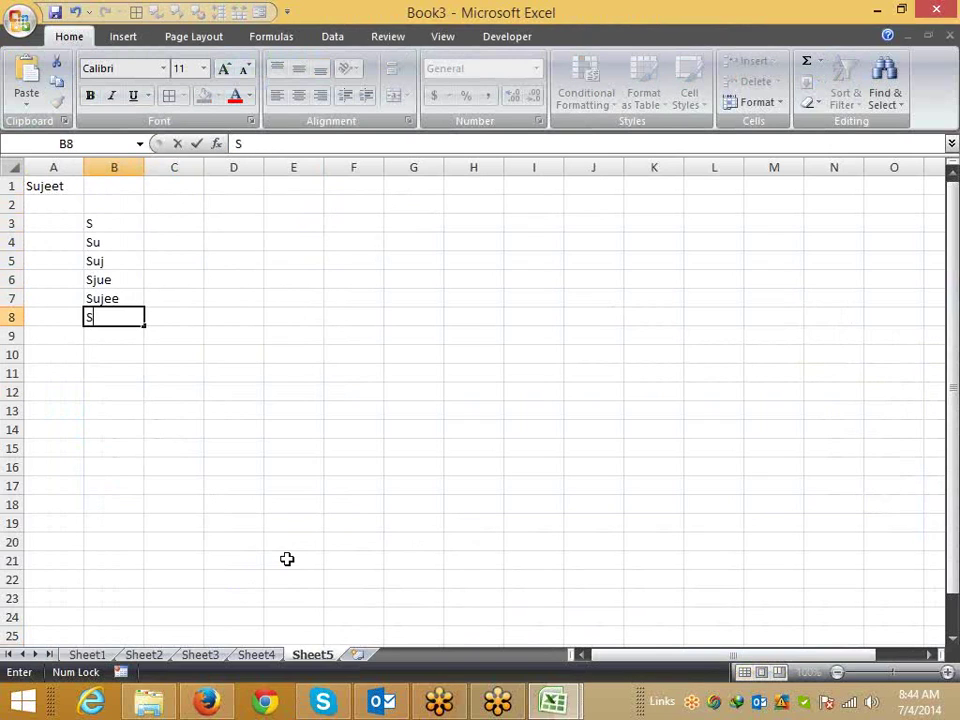
type("ujeet")
key("BackSpace")
key("BackSpace")
type("e")
type("t")
key("Return")
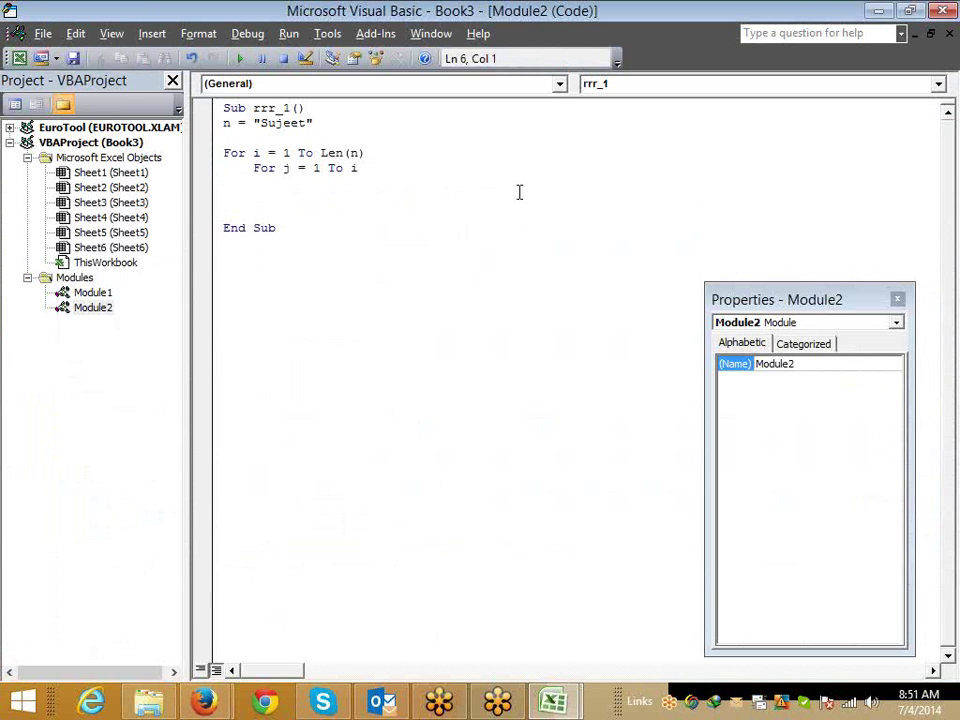
Step: In Module2, indent blank line 6 inside rrr_1's For i loop for the loop body
left_click(519, 192)
left_click_drag(223, 123, 336, 122)
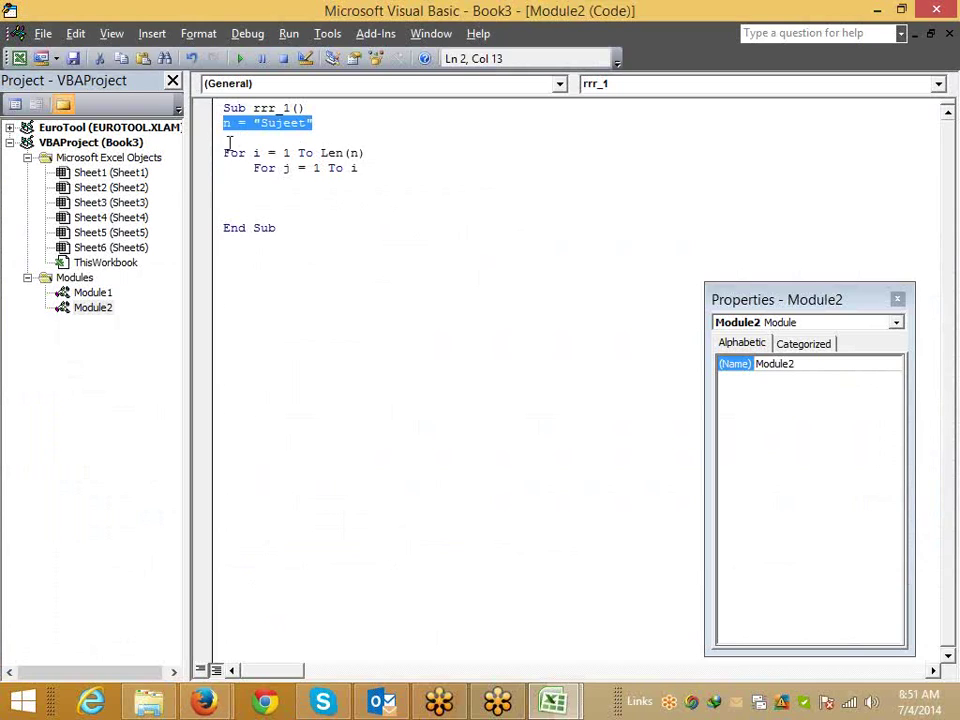
left_click_drag(222, 152, 366, 153)
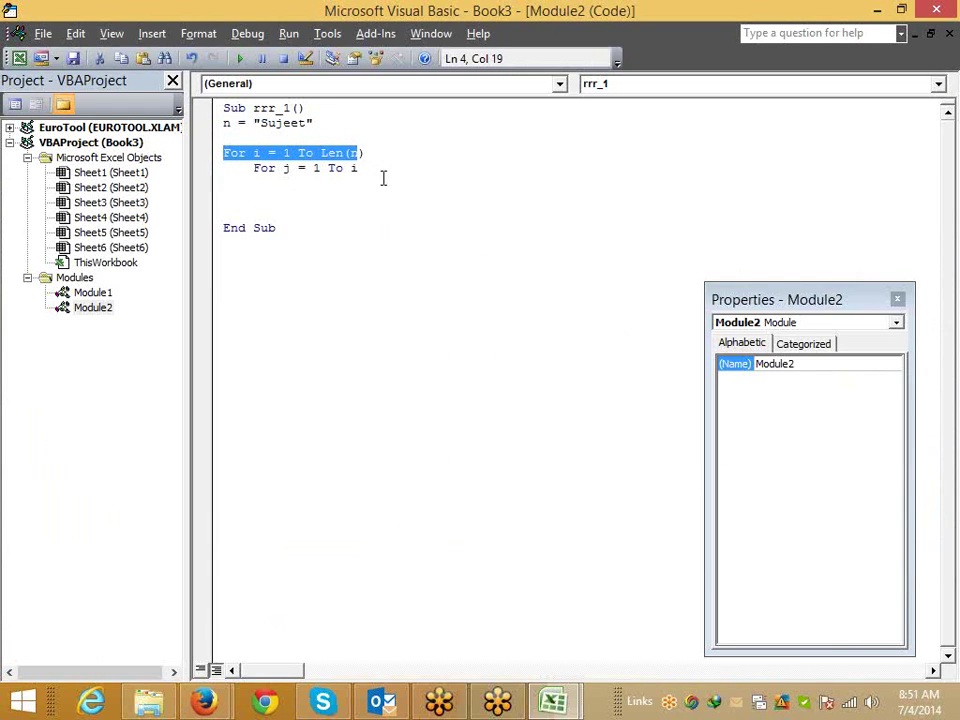
left_click(275, 180)
key("Tab")
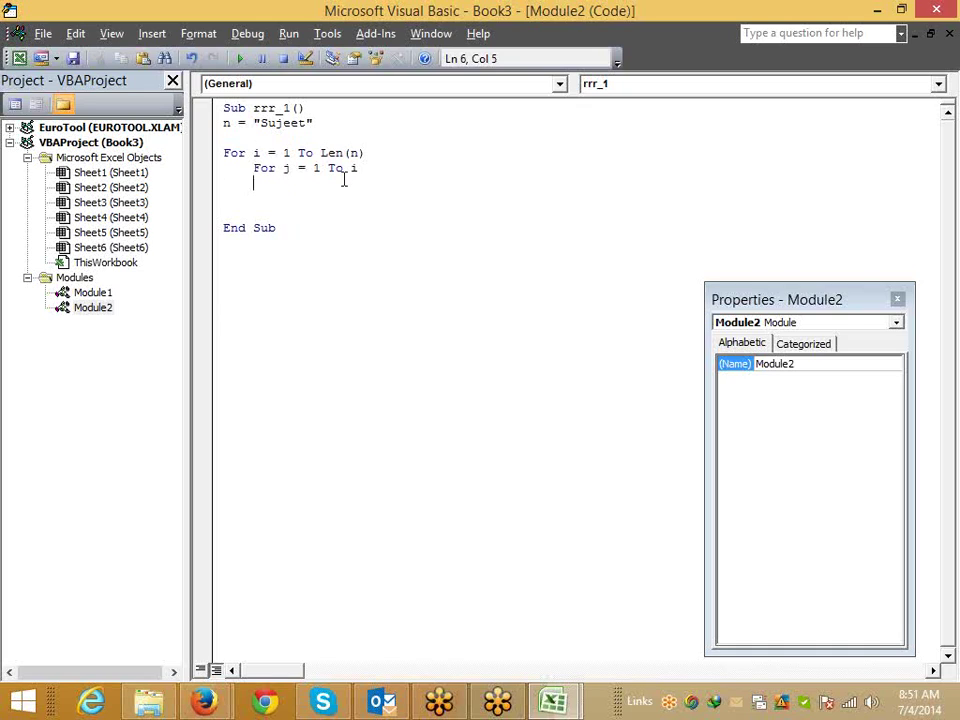
type("ce")
key("BackSpace")
key("BackSpace")
type("d=")
type("d&")
type("left")
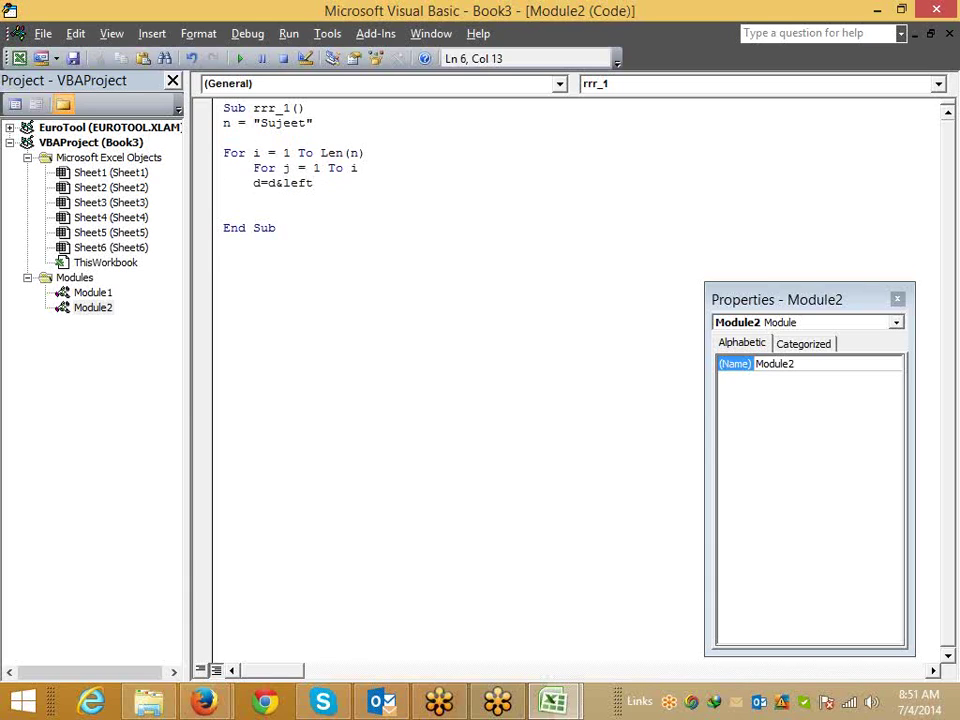
key("BackSpace")
key("BackSpace")
key("BackSpace")
key("BackSpace")
key("BackSpace")
key("BackSpace")
key("BackSpace")
key("BackSpace")
Step: Write range("A"&i) on that line, replacing the cells(i,j) attempt
type("c")
type("ells")
type("(i")
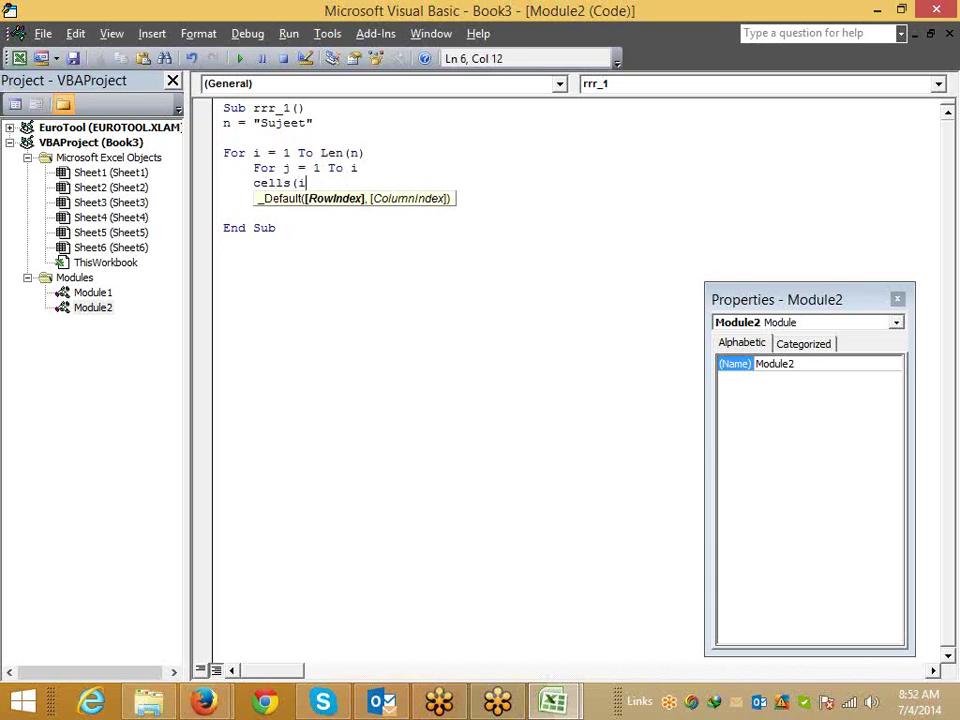
type(",j")
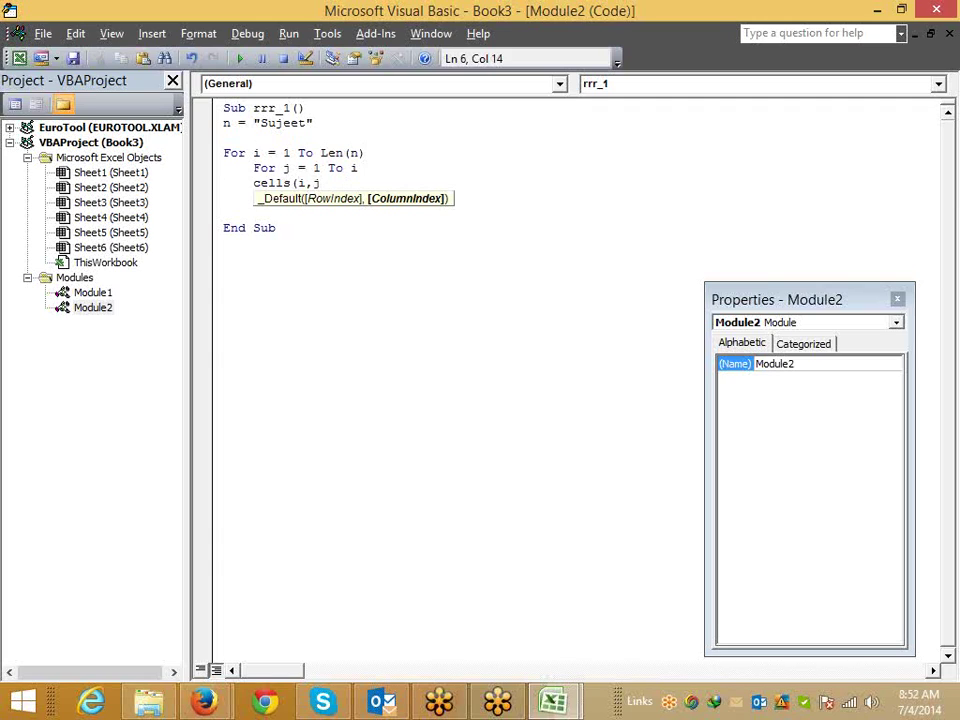
key("BackSpace")
key("BackSpace")
key("BackSpace")
key("BackSpace")
key("BackSpace")
key("BackSpace")
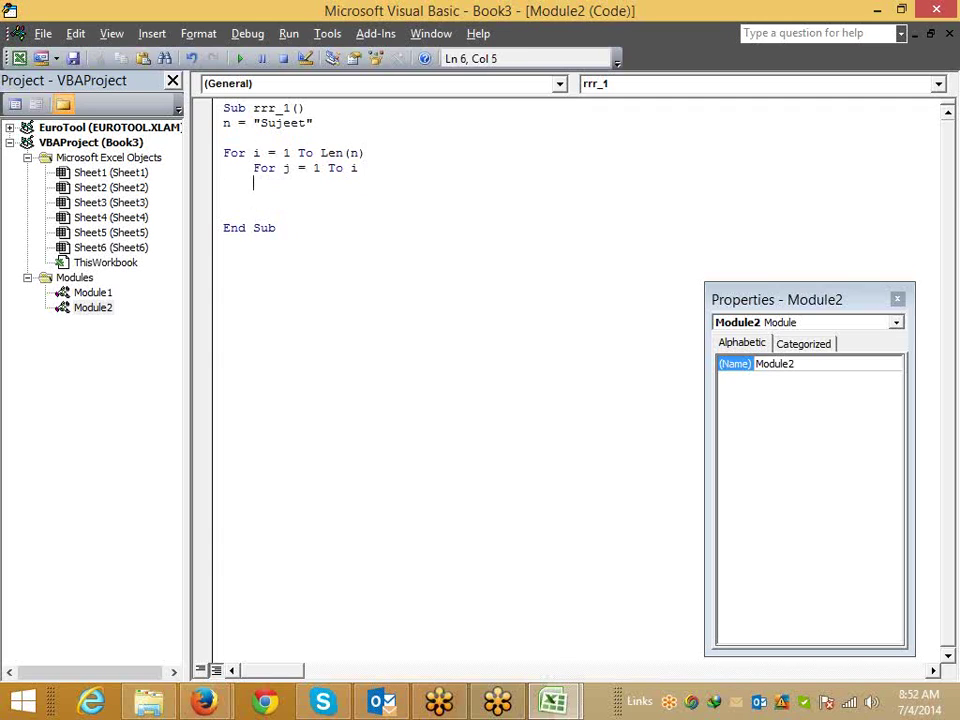
type("range*")
key("BackSpace")
type("(")
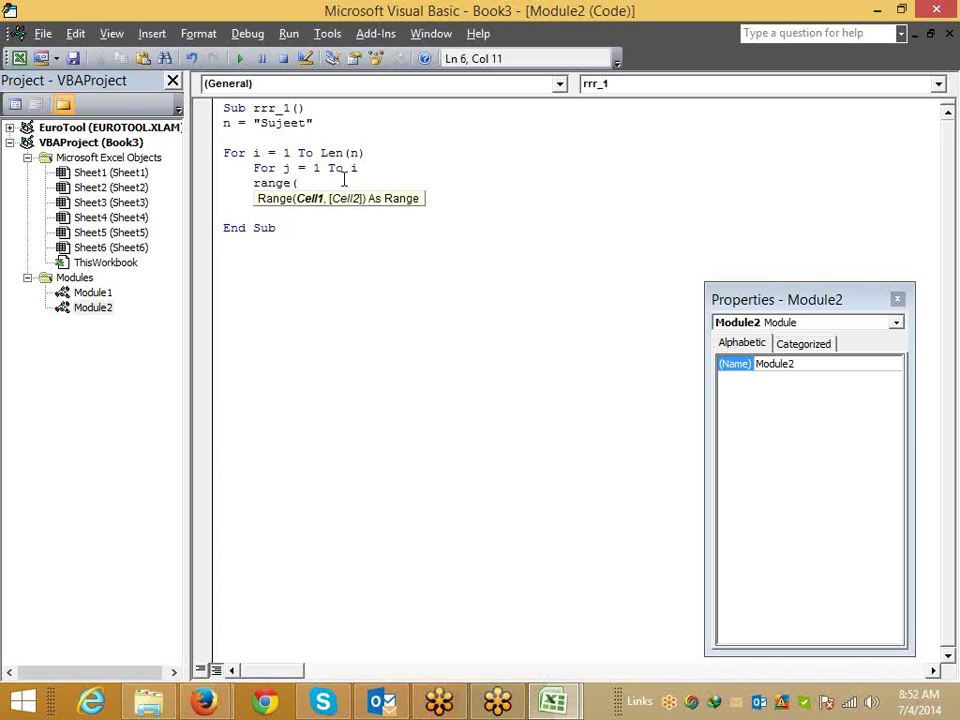
type("\"A1\"")
type(").")
key("BackSpace")
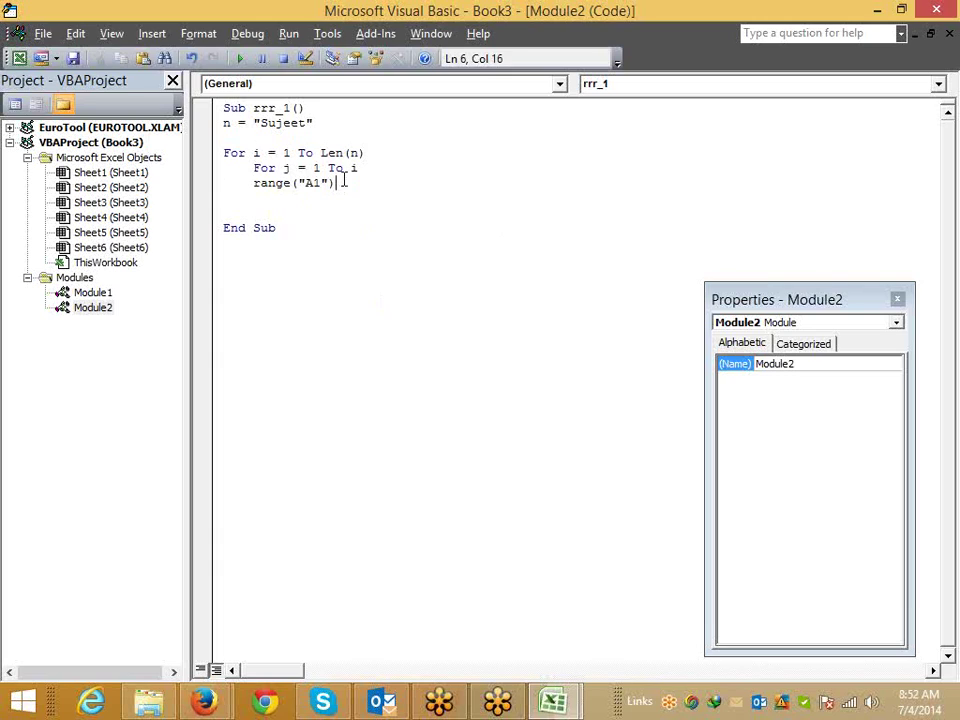
key("BackSpace")
key("BackSpace")
key("BackSpace")
type("'")
key("BackSpace")
type("\"")
type("&i")
type(")")
Step: Remove the For j line and leftover range text, leaving a blank loop-body line
key("BackSpace")
key("BackSpace")
key("BackSpace")
key("BackSpace")
key("BackSpace")
key("BackSpace")
key("BackSpace")
key("Up")
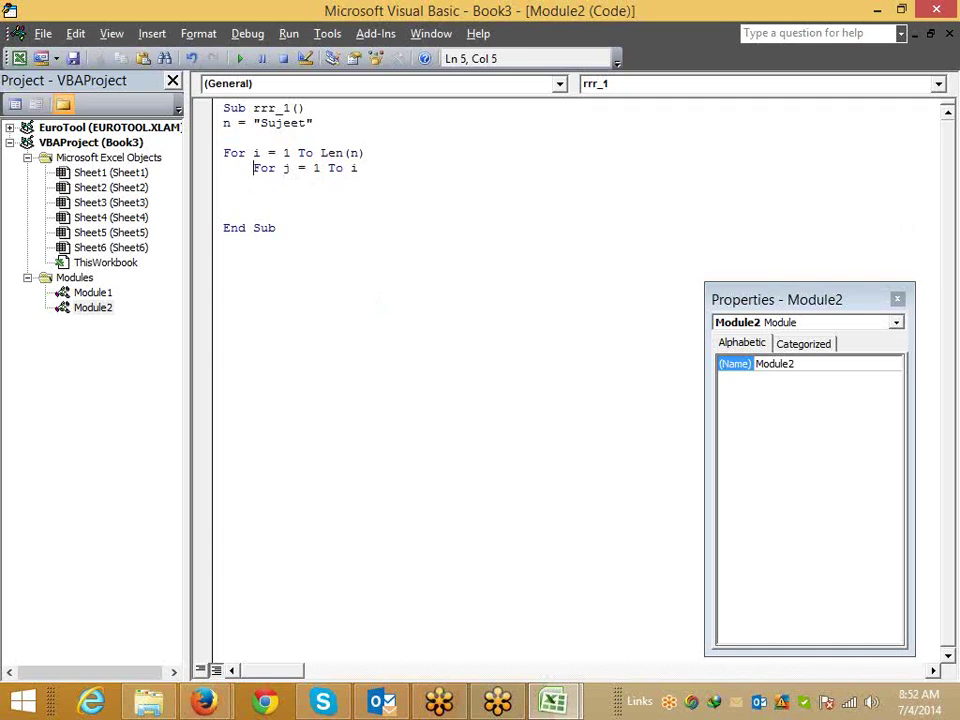
key("shift+Down")
key("Delete")
key("Return")
key("Up")
Step: Write Range("A" & i).Value = Left(n, i) and Next i, then return to Excel
type("ran")
type("ge(\"")
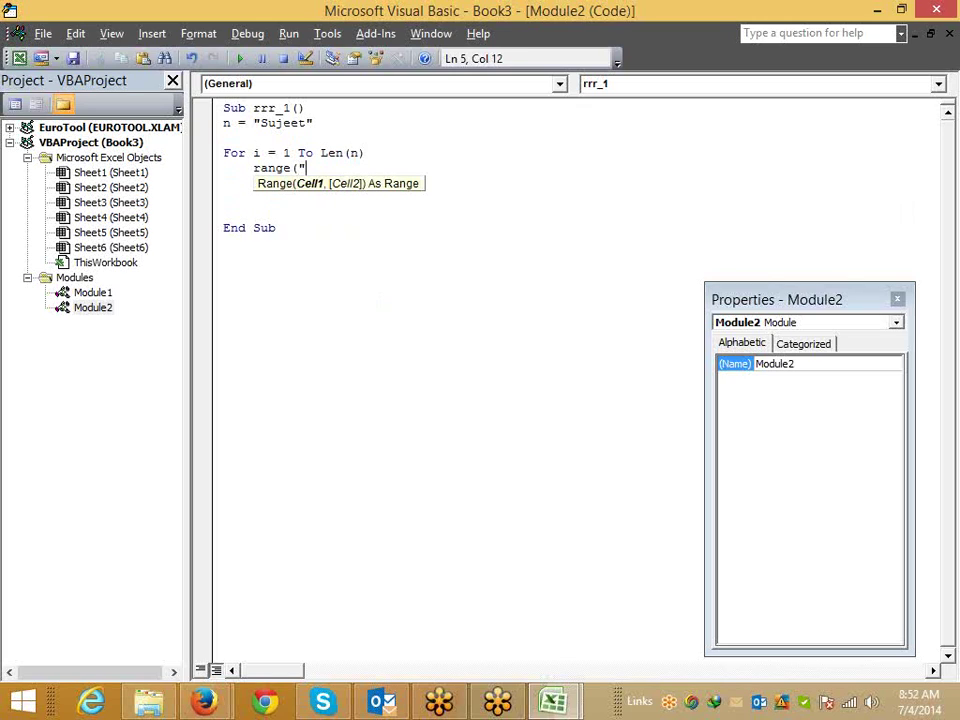
type("a")
key("BackSpace")
type("A")
type("\"")
type("&")
type("i)")
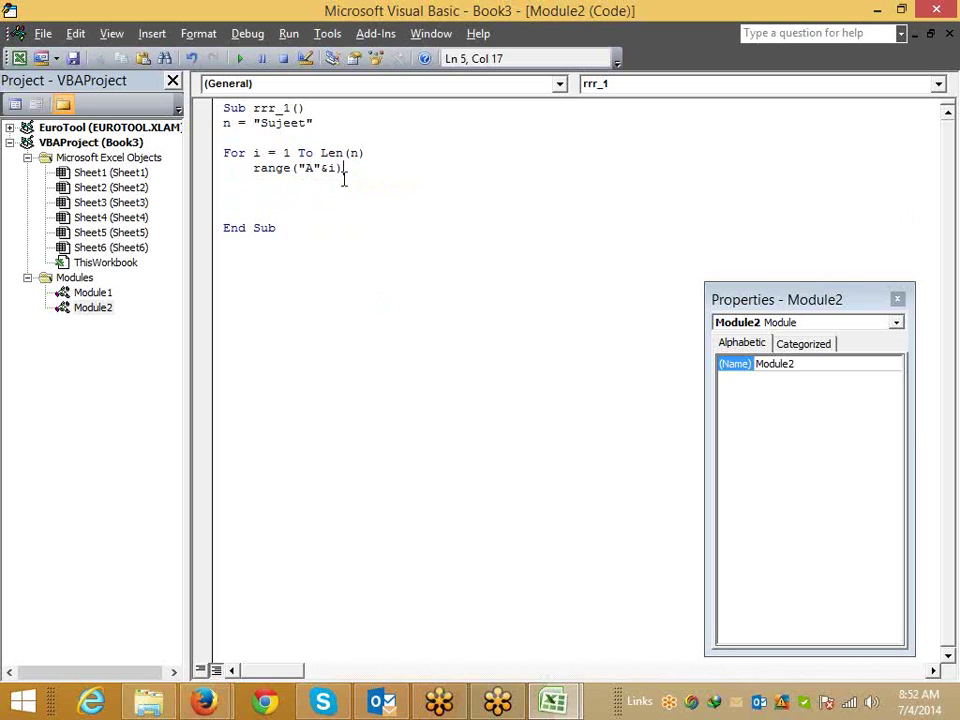
type(".v")
key("Tab")
type("=")
type("left")
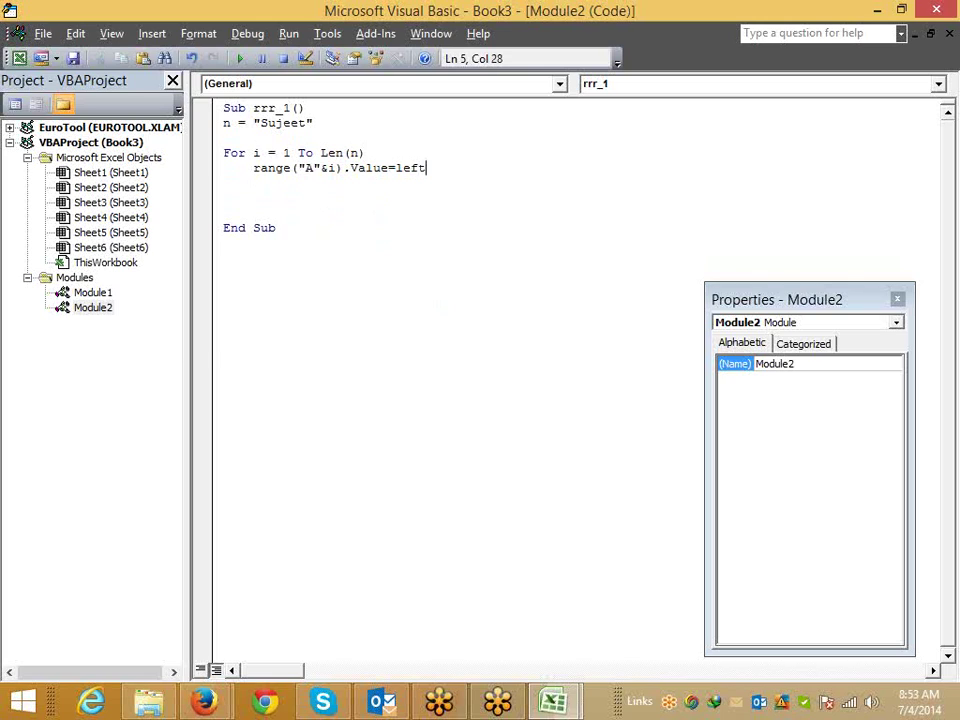
type("(n")
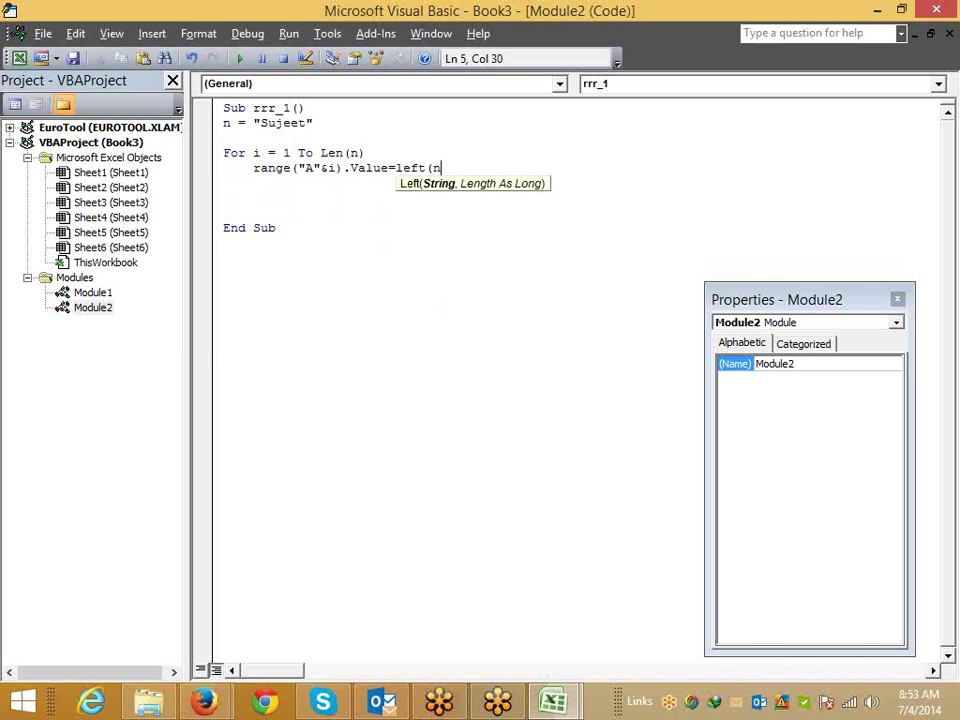
type(",i")
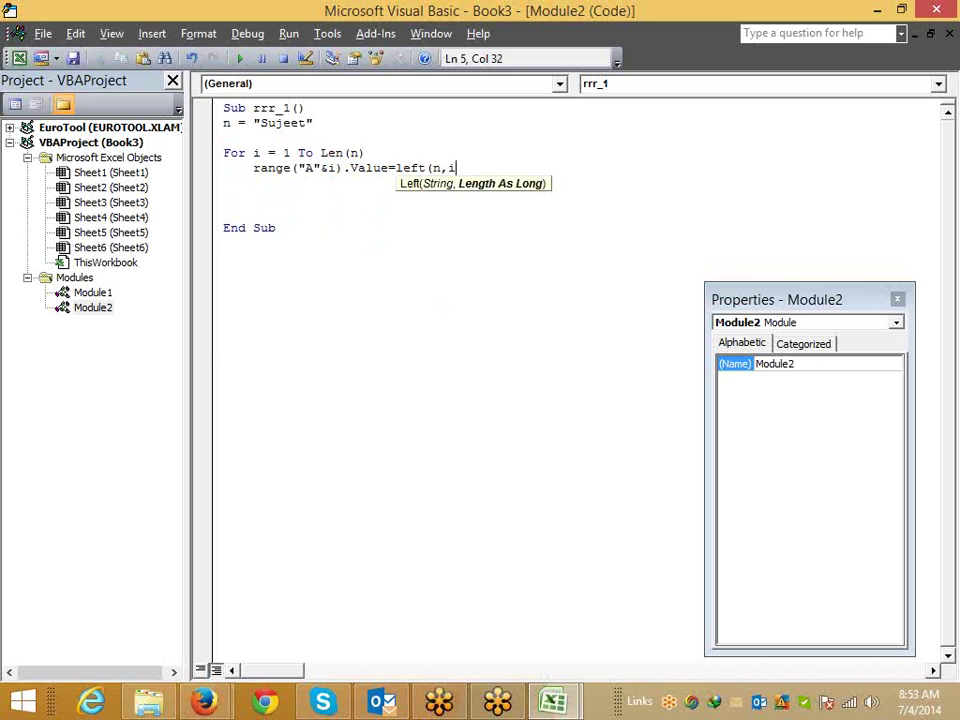
type(")")
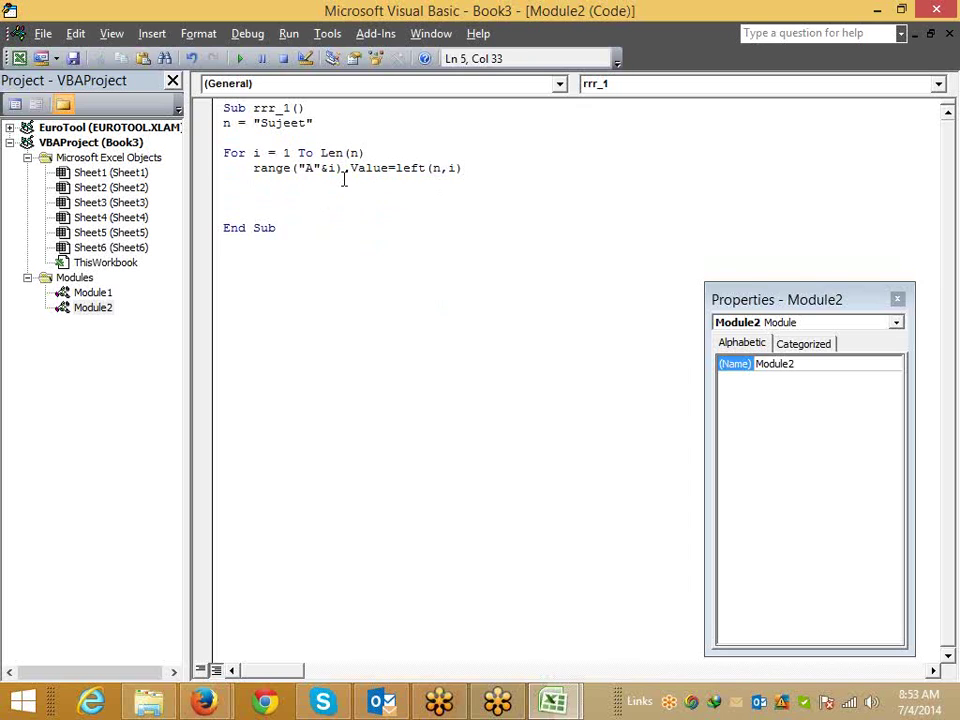
key("Return")
type("ne")
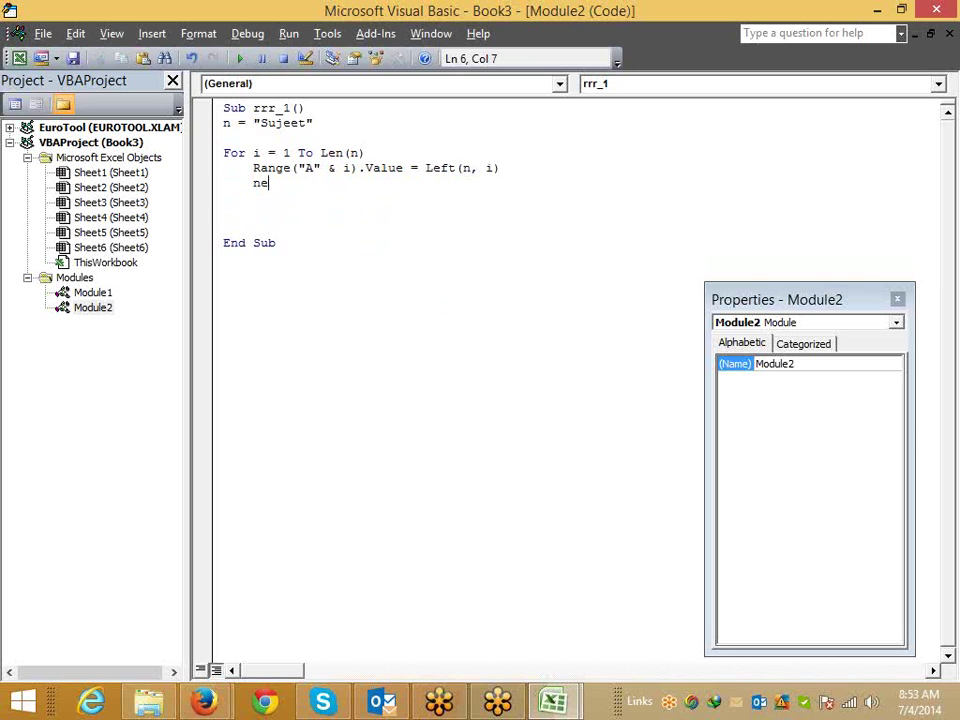
type("xt i")
key("Up")
key("alt+F11")
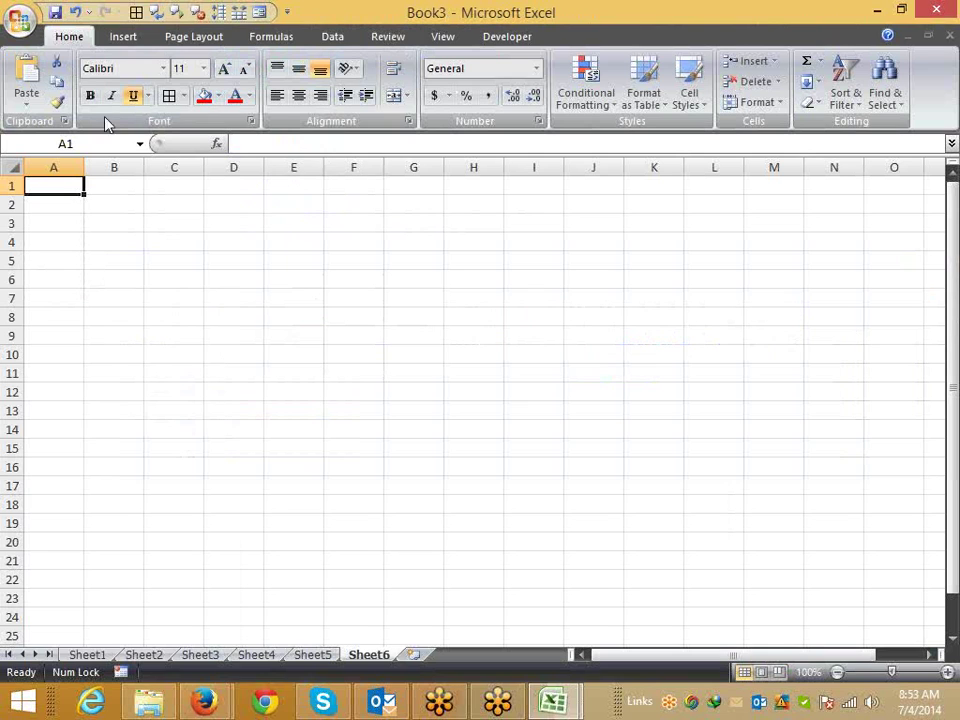
Step: Run rrr_1 from the Macros list and select A1:A6 to check S through Sujeet
left_click(507, 36)
left_click(20, 70)
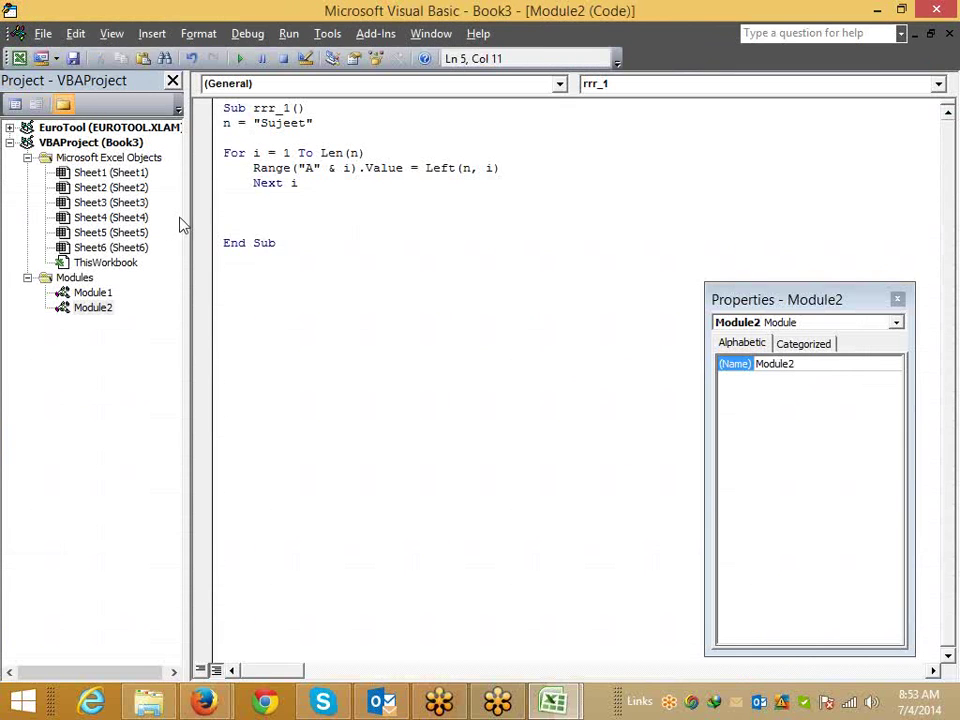
key("alt+F11")
left_click(64, 85)
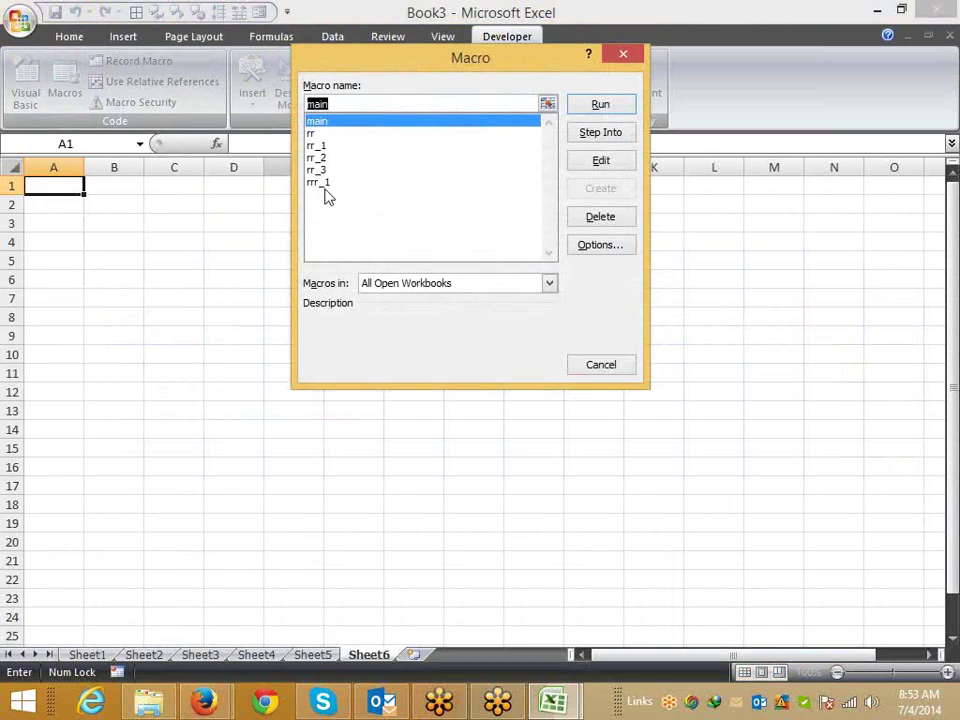
left_click(317, 182)
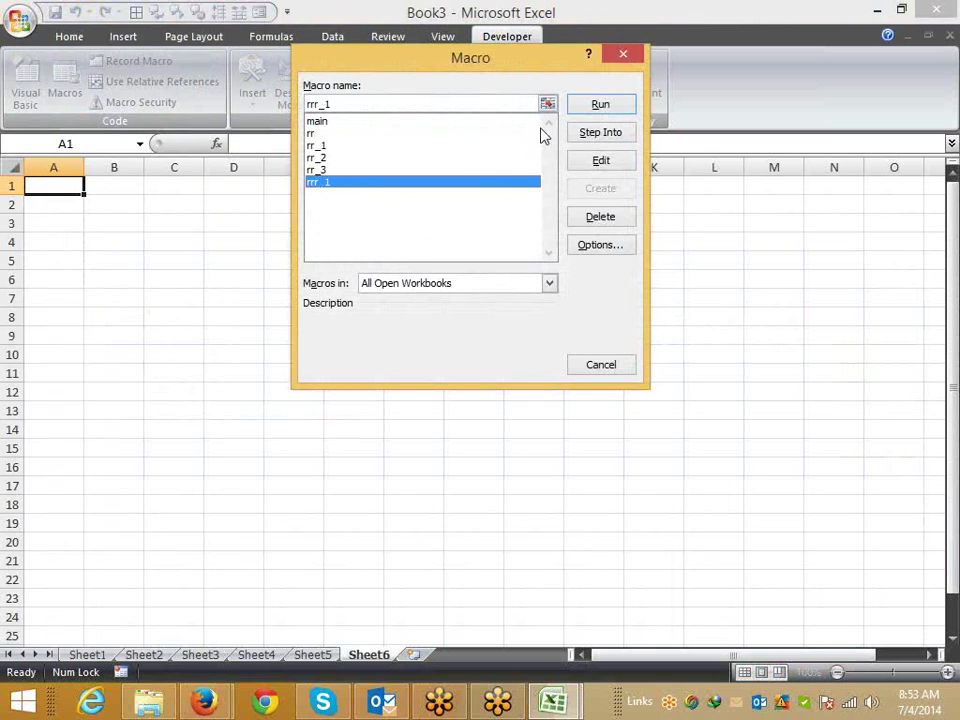
left_click(600, 106)
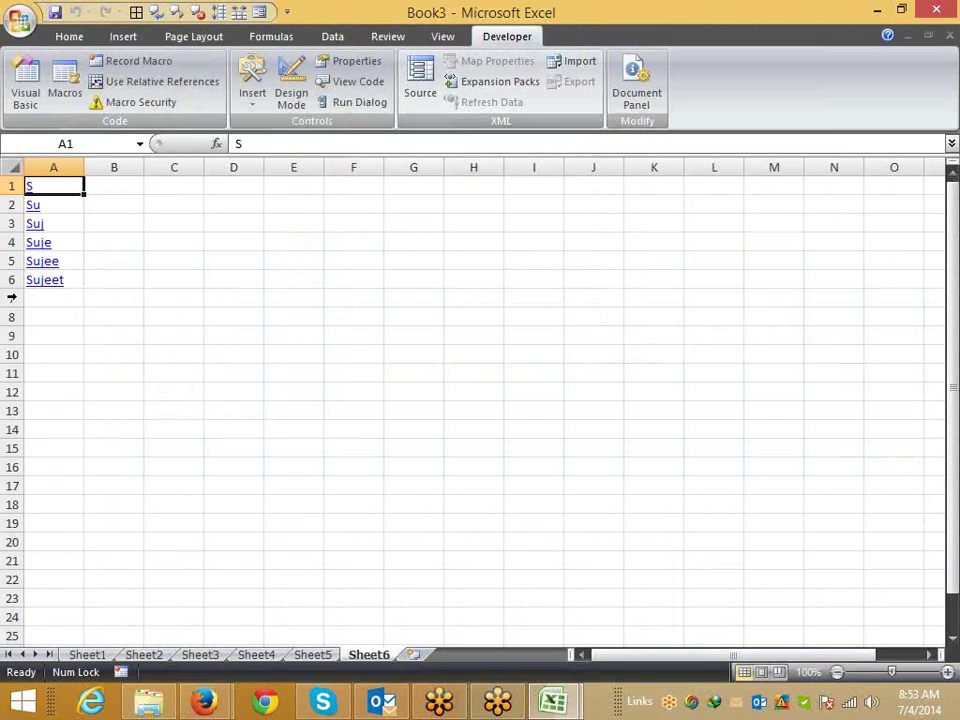
left_click_drag(72, 282, 54, 185)
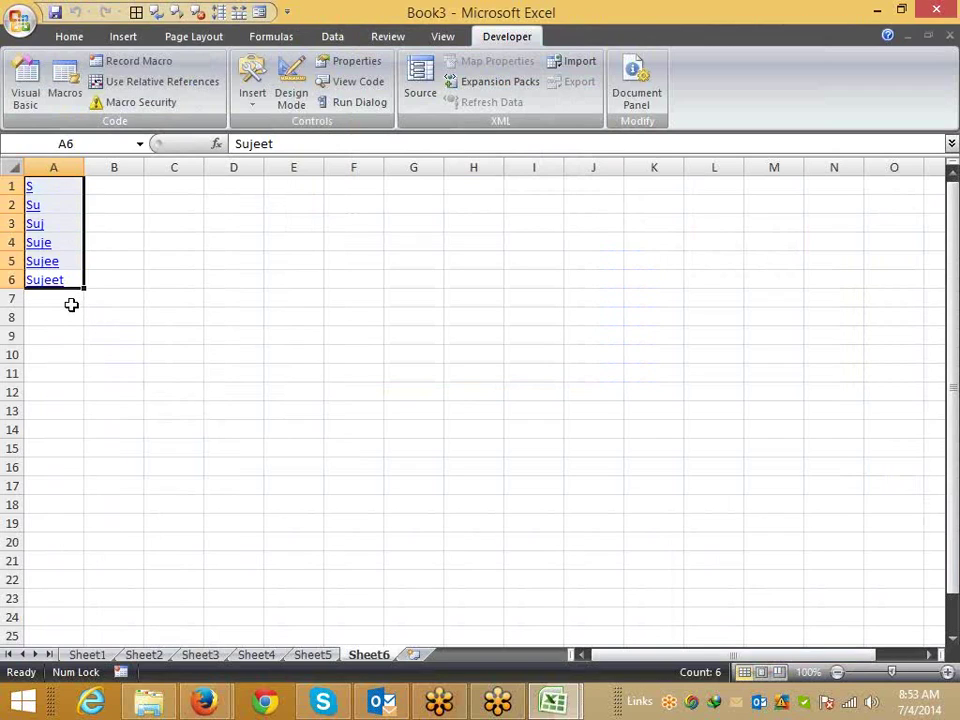
left_click(71, 305)
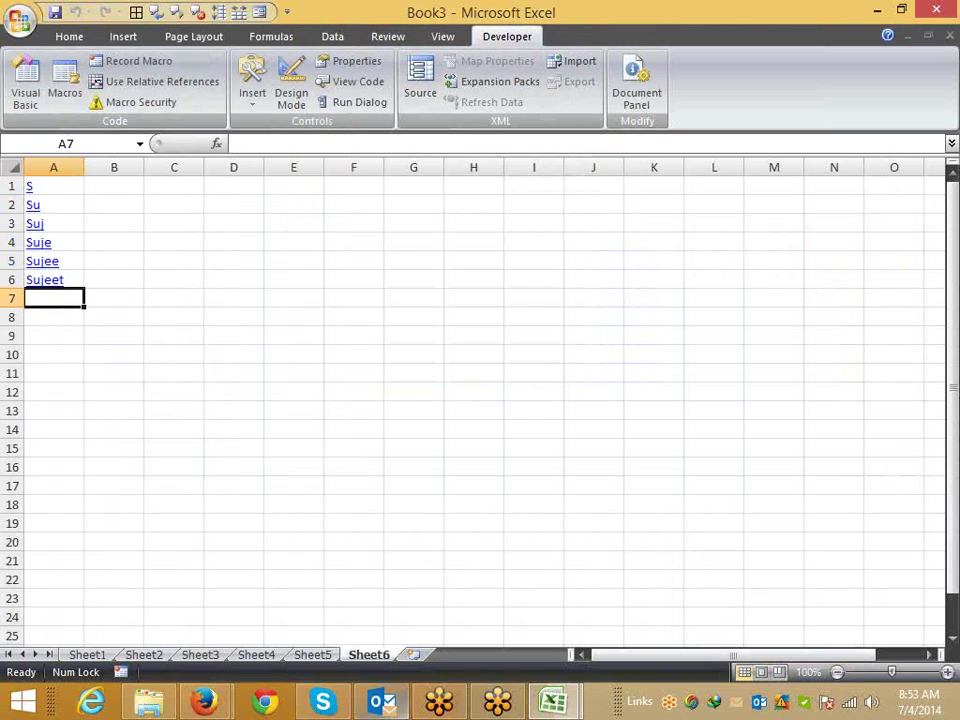
Step: Bring the Visual Basic Editor window showing rrr_1 back in front from the taskbar
mouse_move(560, 702)
left_click(600, 650)
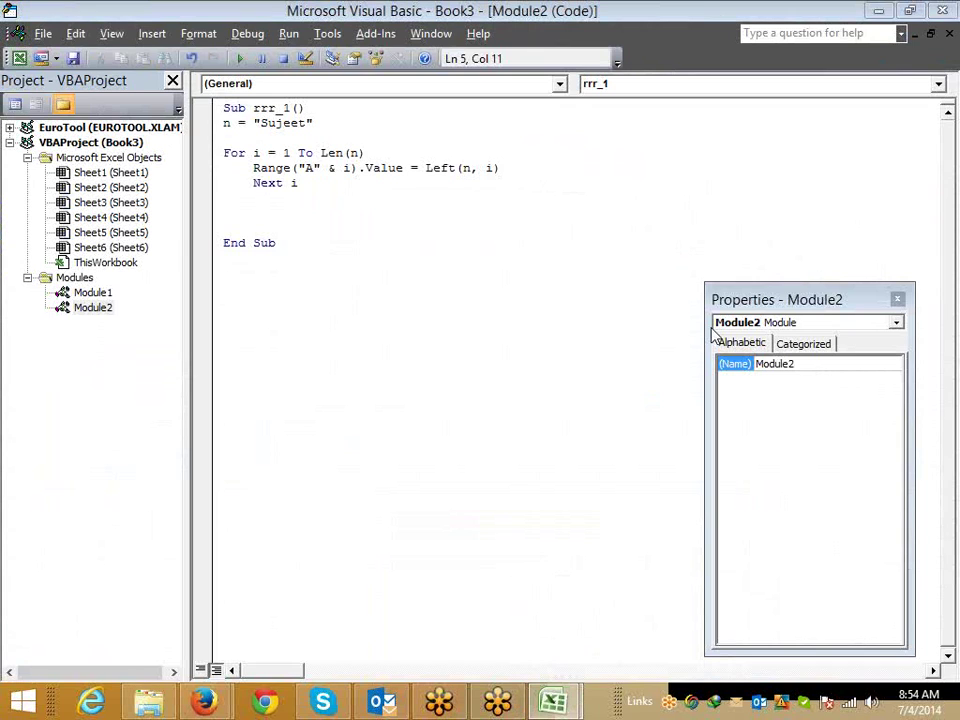
Step: Add a new worksheet with headers Name in A1 and City in B1
mouse_move(553, 700)
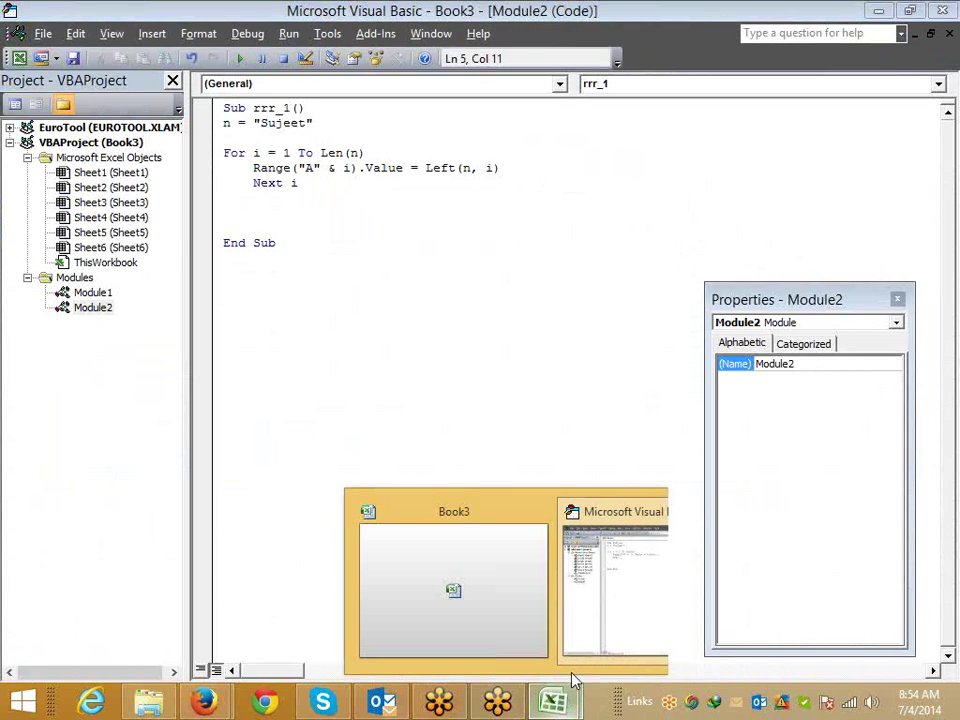
left_click(493, 612)
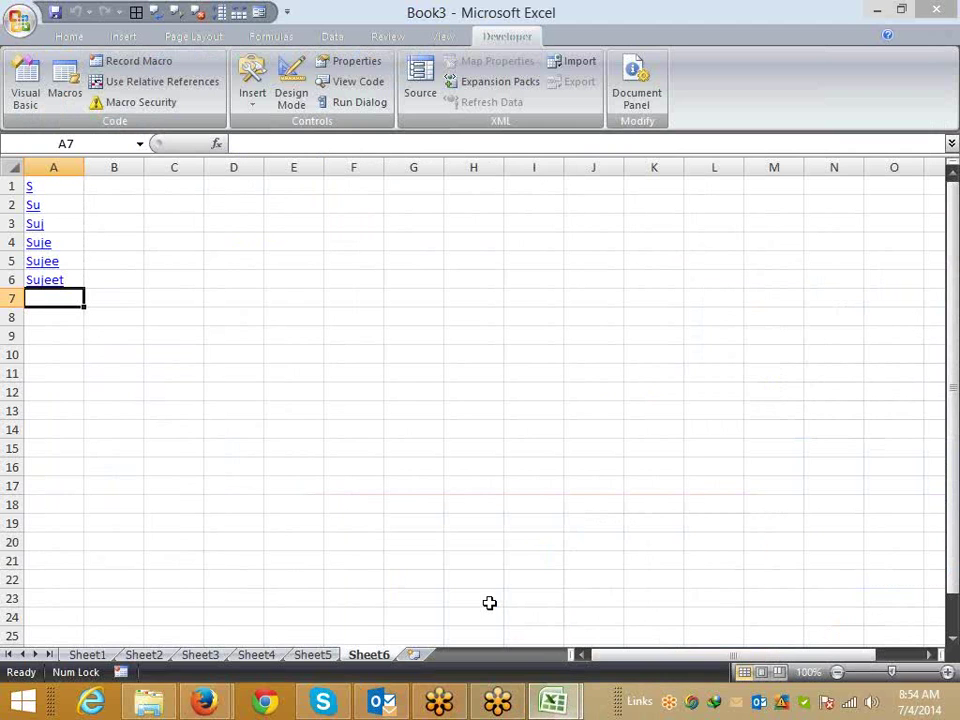
left_click(412, 655)
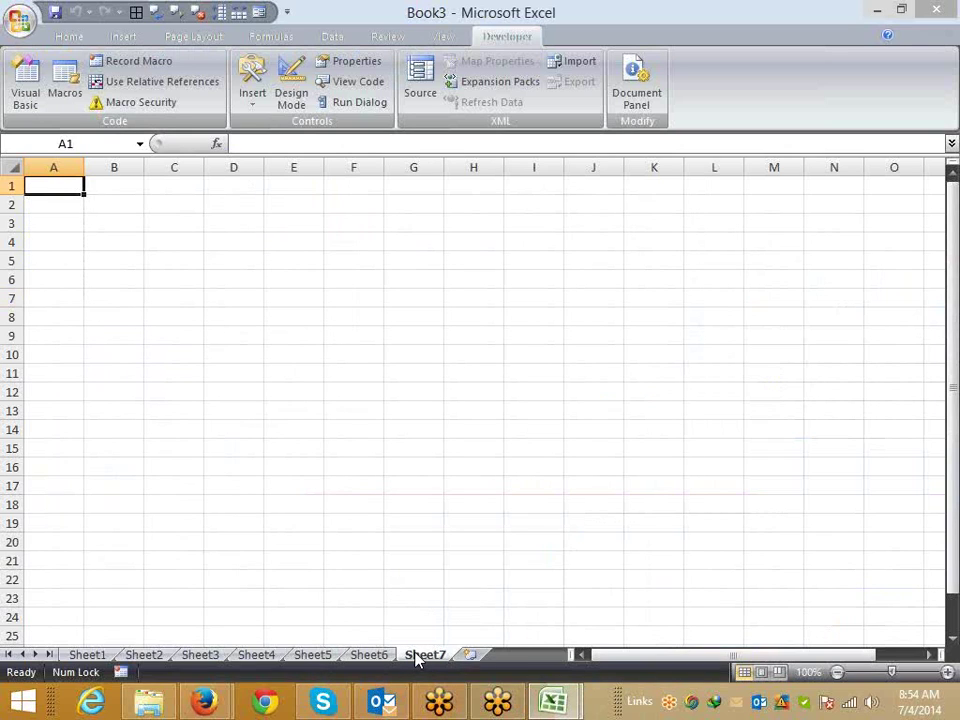
type("NAme")
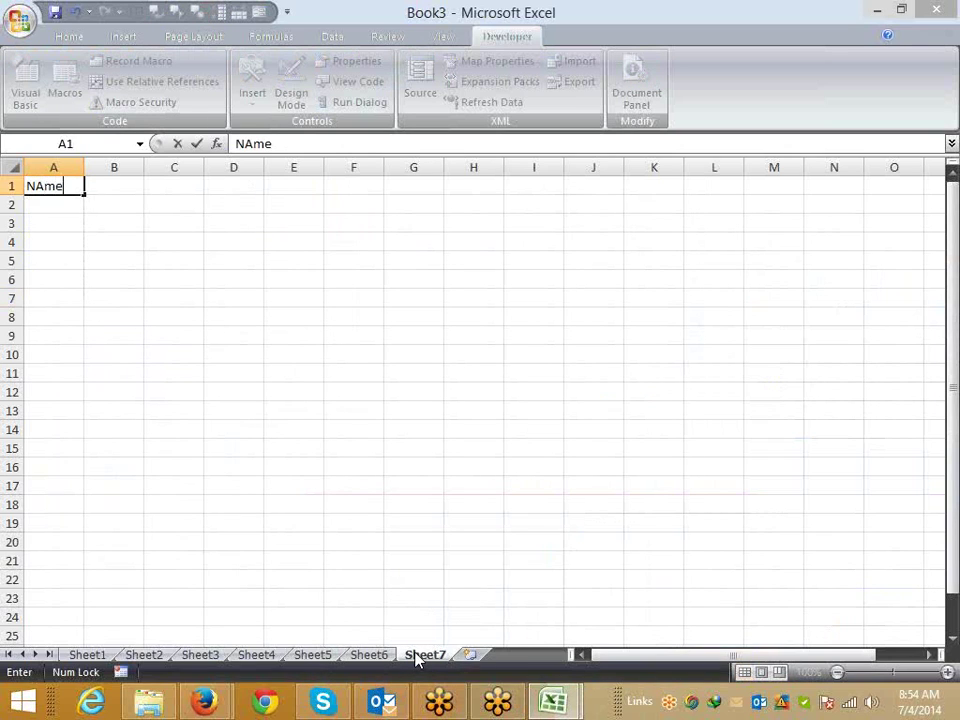
key("Tab")
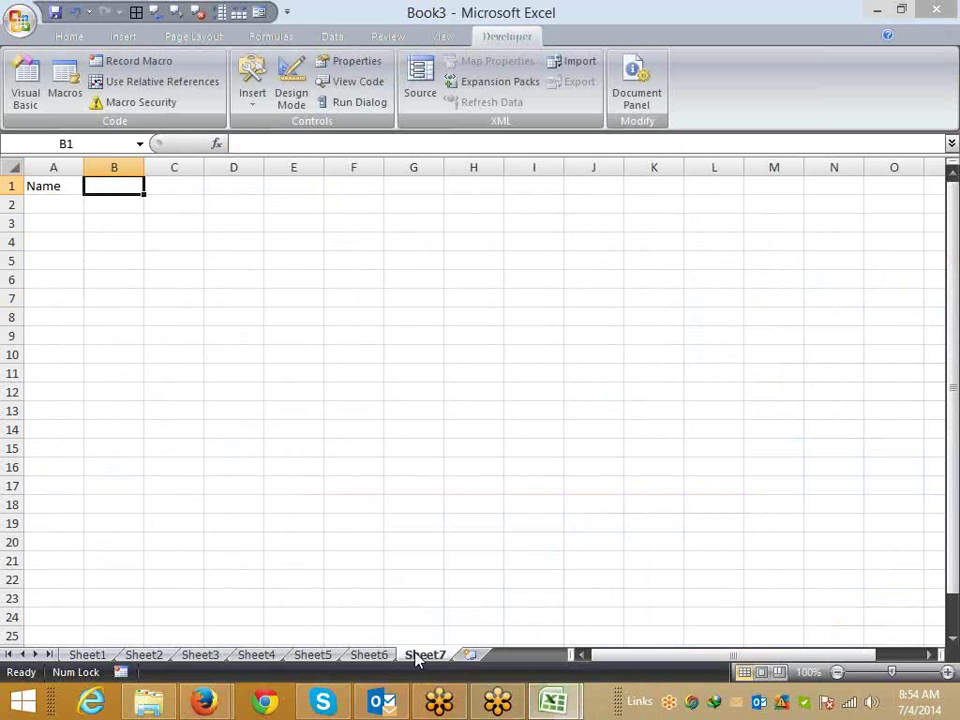
type("City")
key("Return")
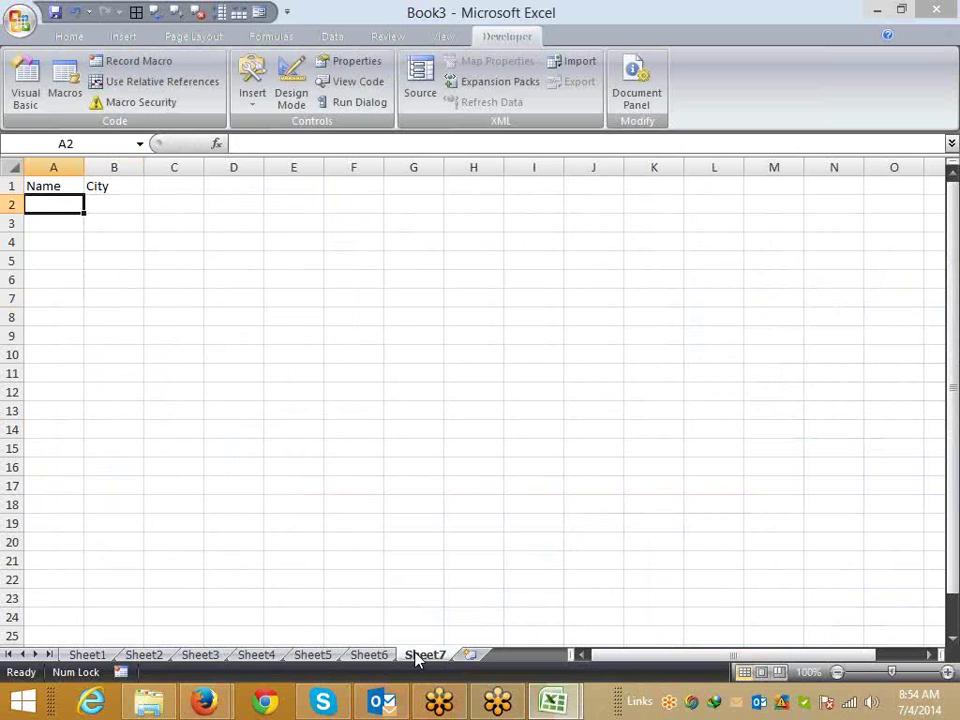
Step: Enter Pune in B2 and fill the city list down to row 25
key("Tab")
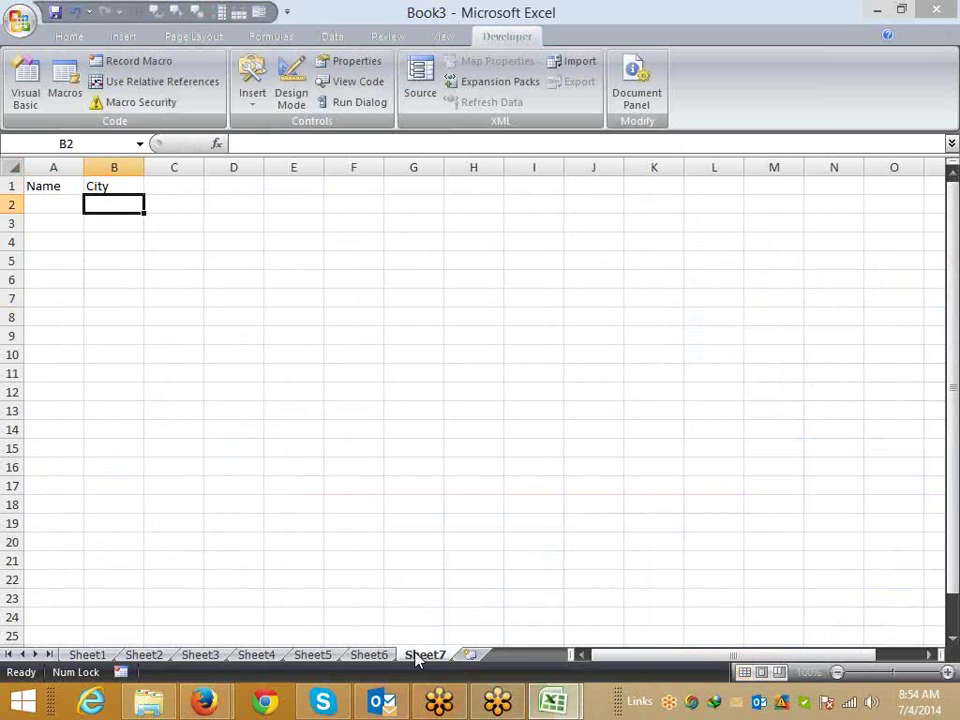
type("S")
key("BackSpace")
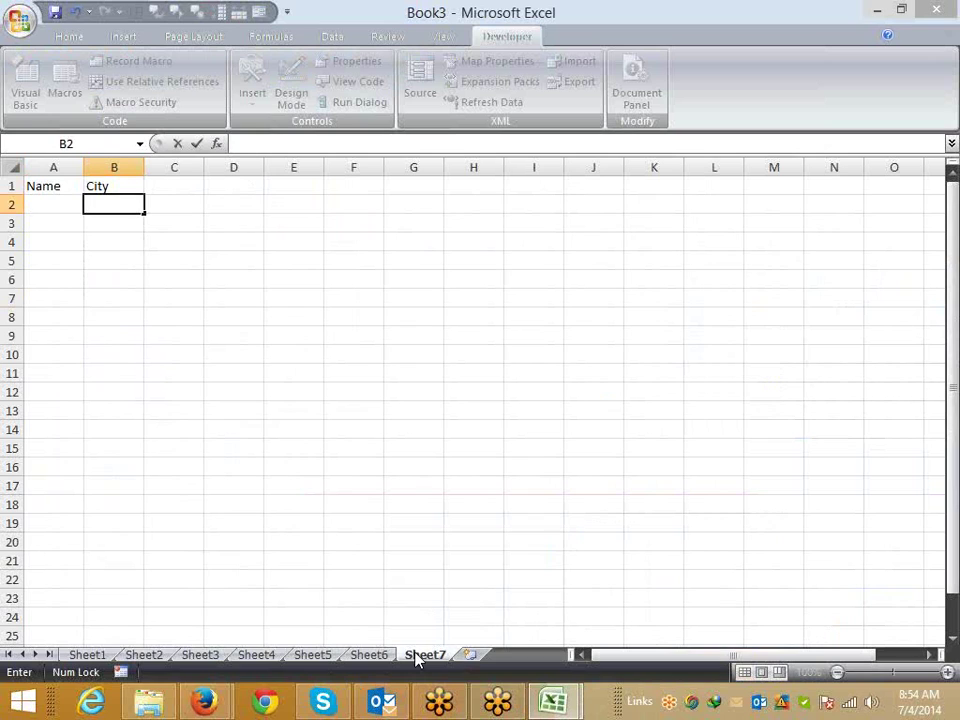
type("Pune")
left_click(126, 318)
left_click(125, 205)
left_click_drag(141, 214, 130, 490)
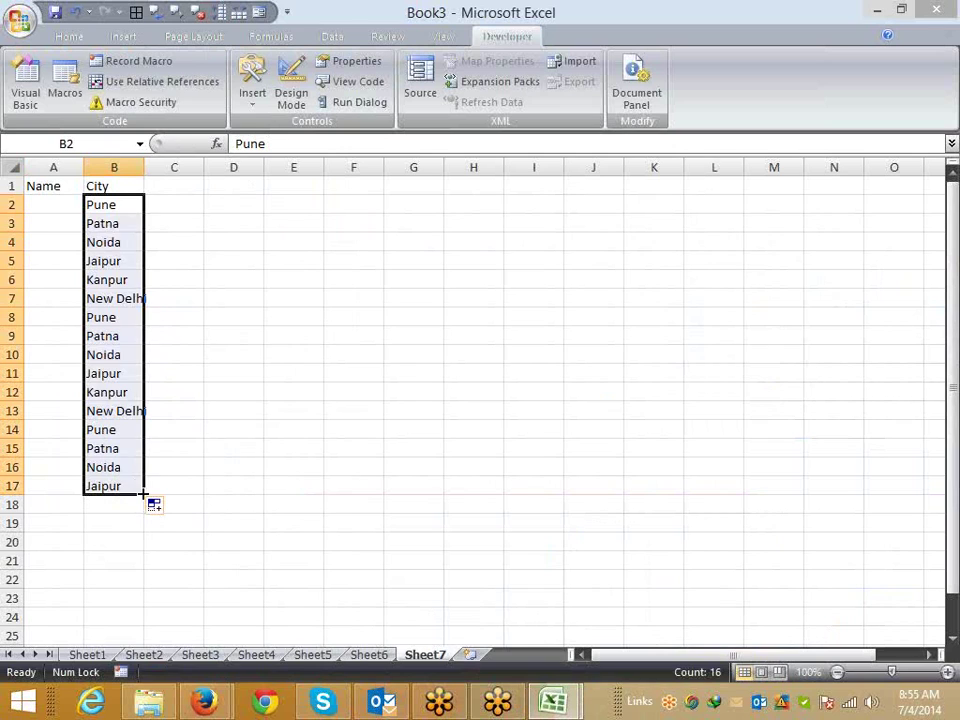
left_click_drag(142, 492, 135, 640)
Step: Enter Puneet in A2 and fill A2:A6's pattern down to row 24, leaving blanks between names
left_click(55, 204)
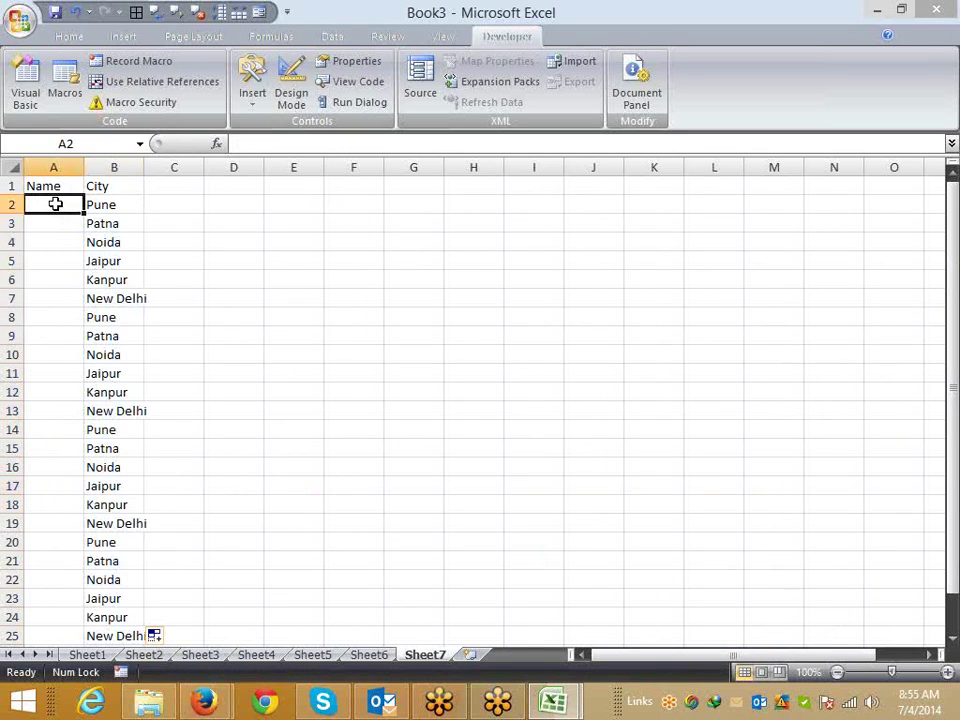
type("Puneet")
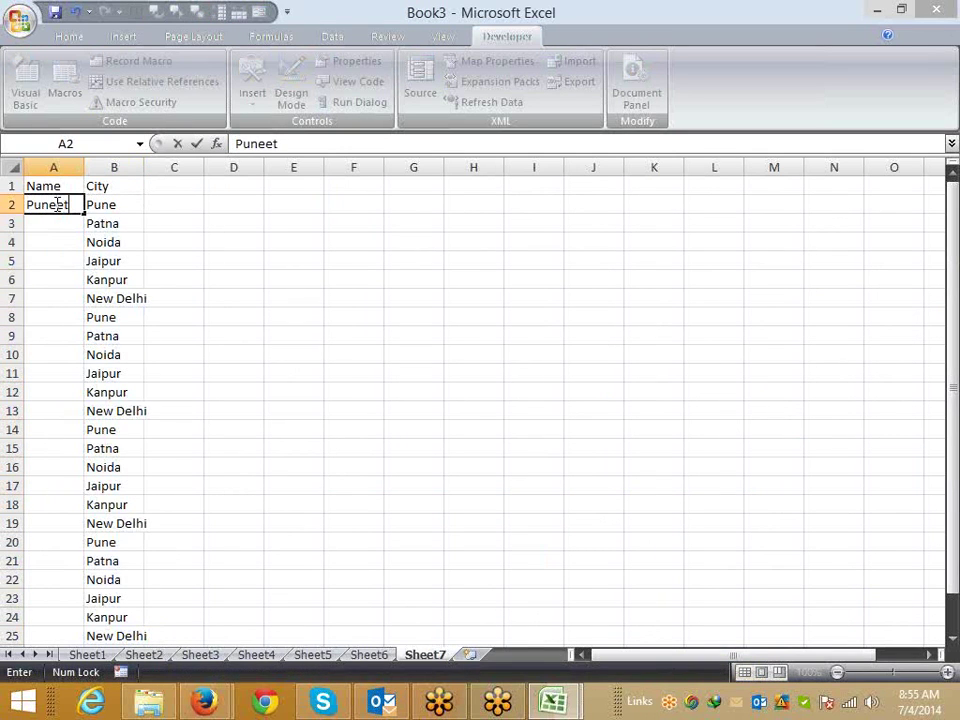
left_click_drag(66, 206, 84, 549)
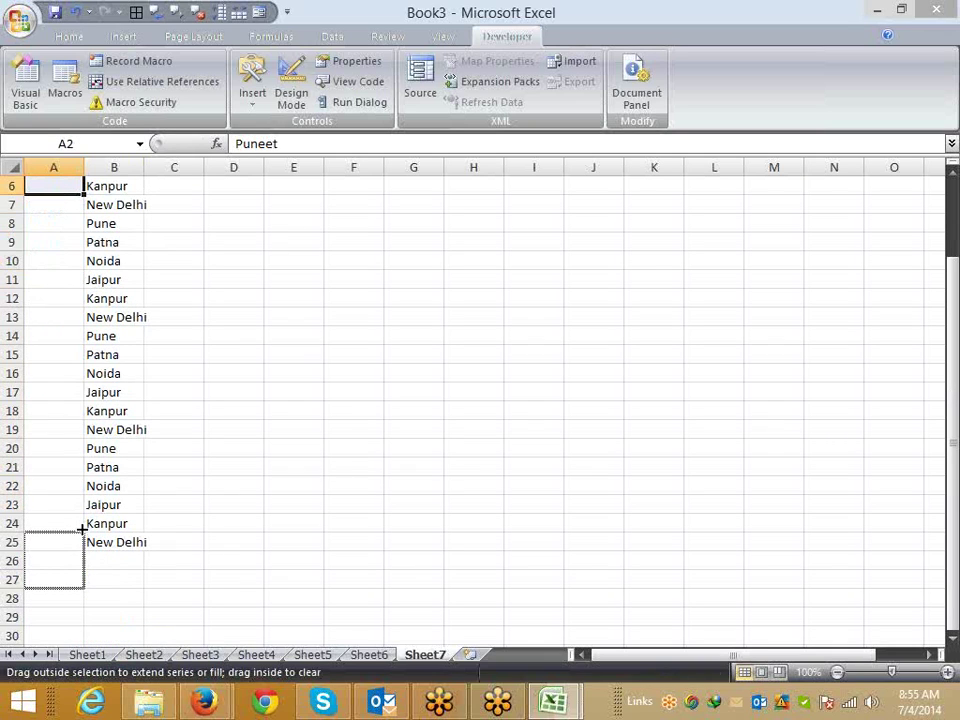
left_click_drag(84, 549, 84, 529)
left_click(156, 471)
left_click(90, 471)
scroll(94, 483, "up", 2)
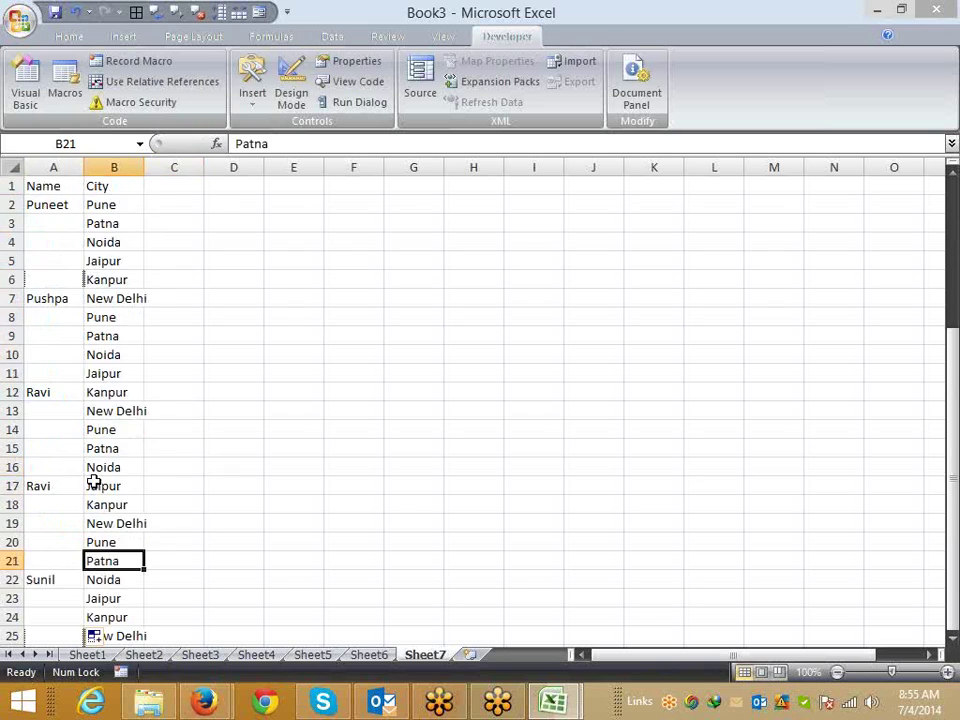
left_click_drag(64, 206, 66, 274)
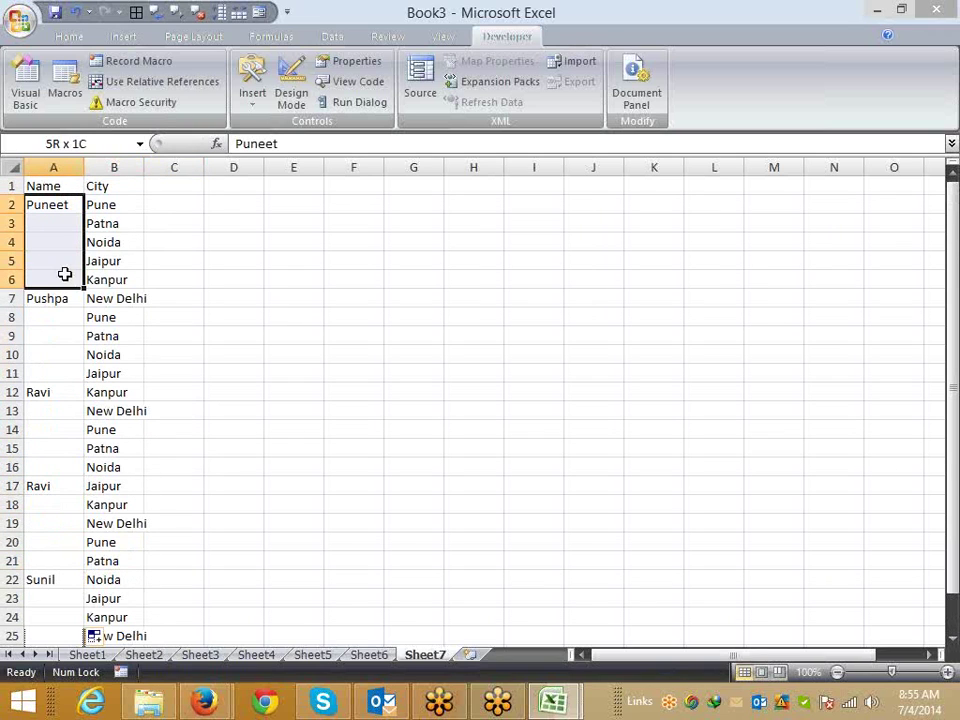
left_click(128, 281)
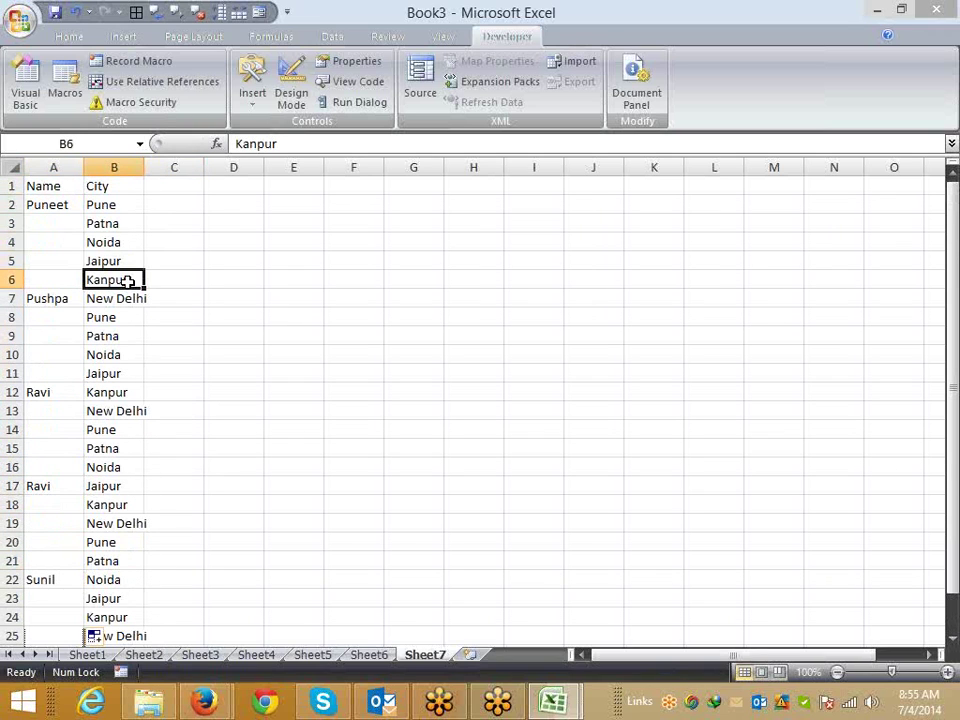
key("F5")
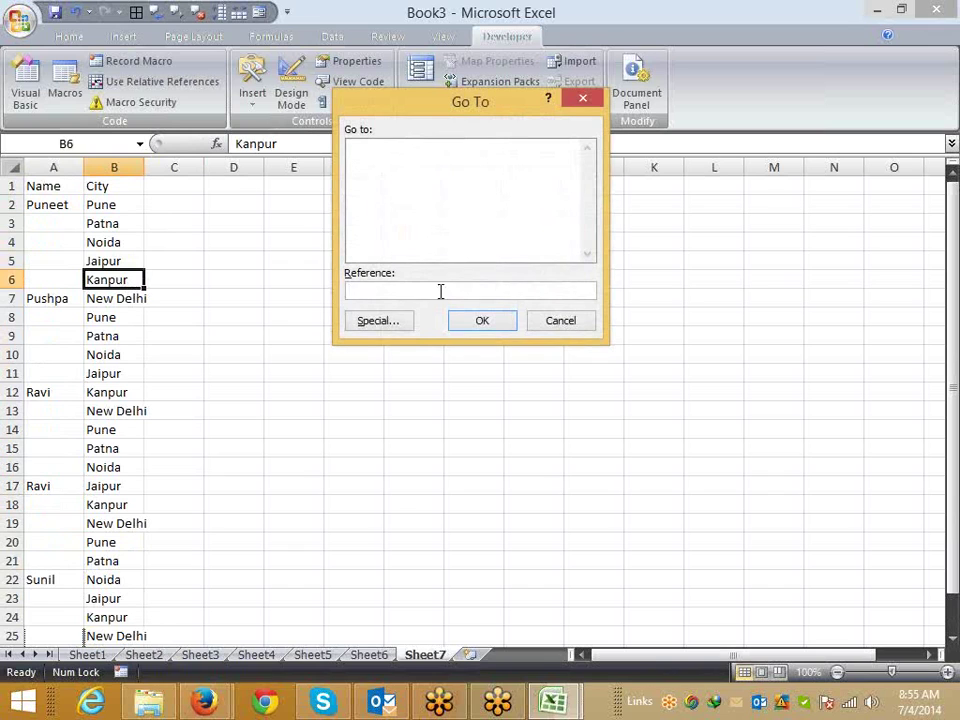
left_click(408, 329)
left_click(378, 246)
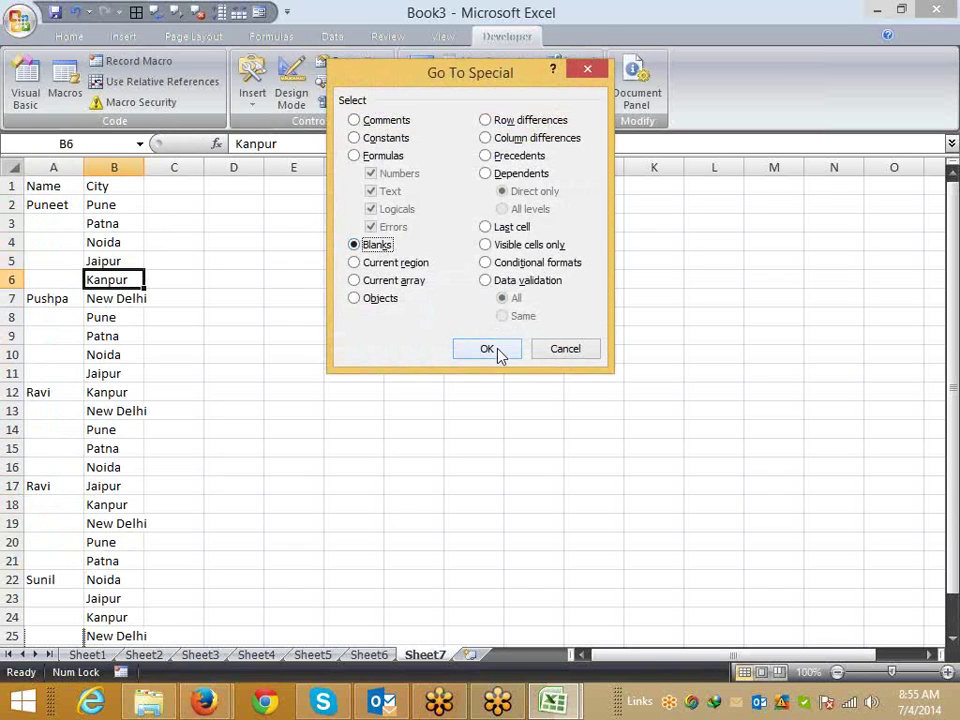
left_click(497, 349)
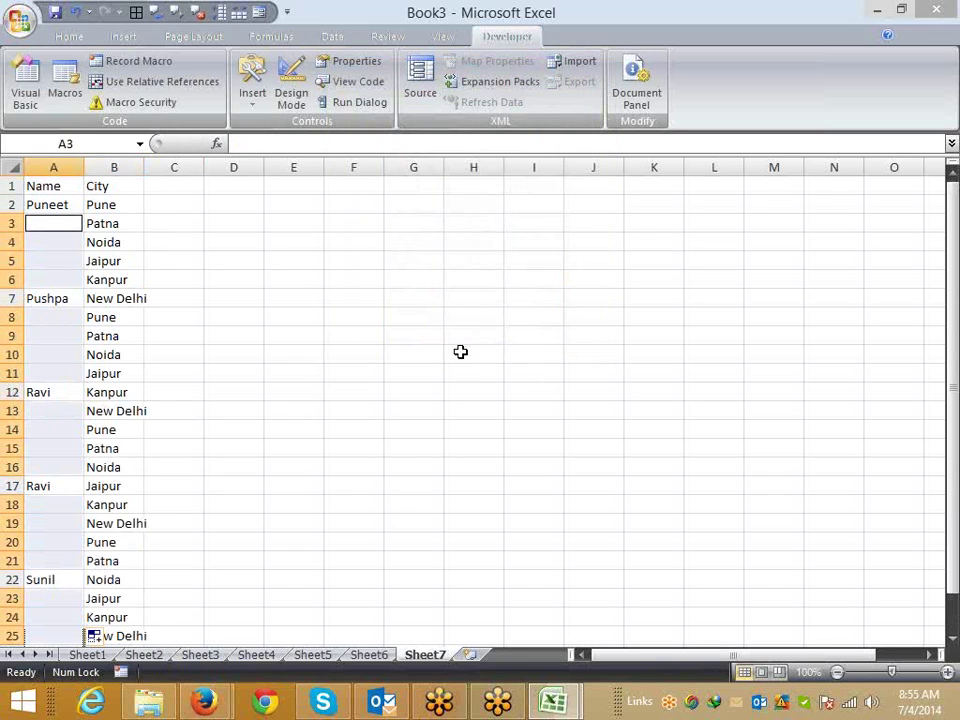
type("=")
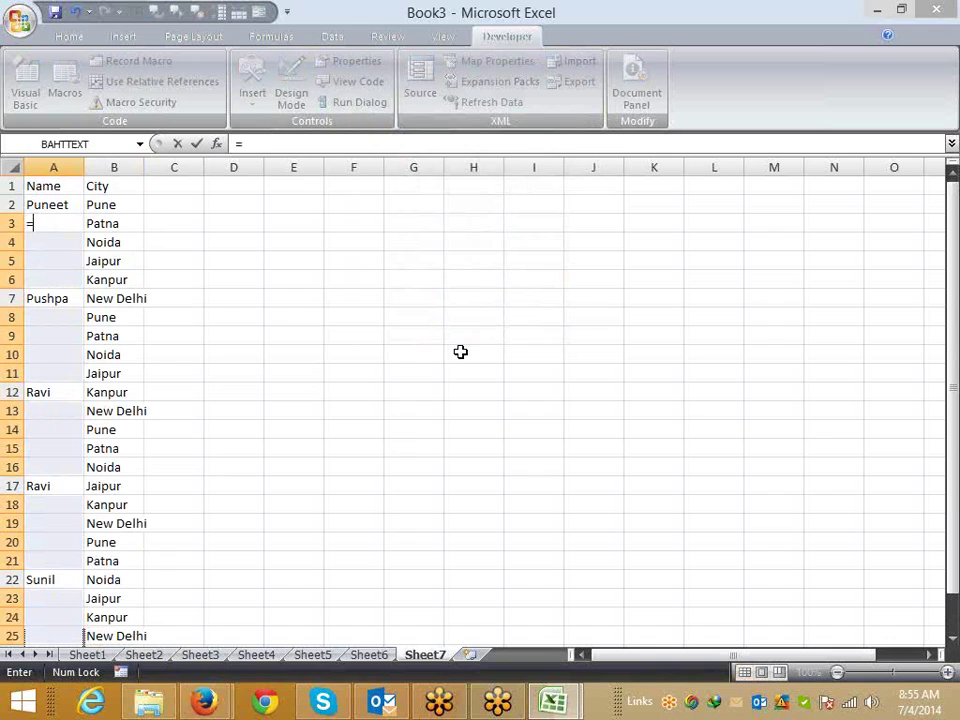
key("Up")
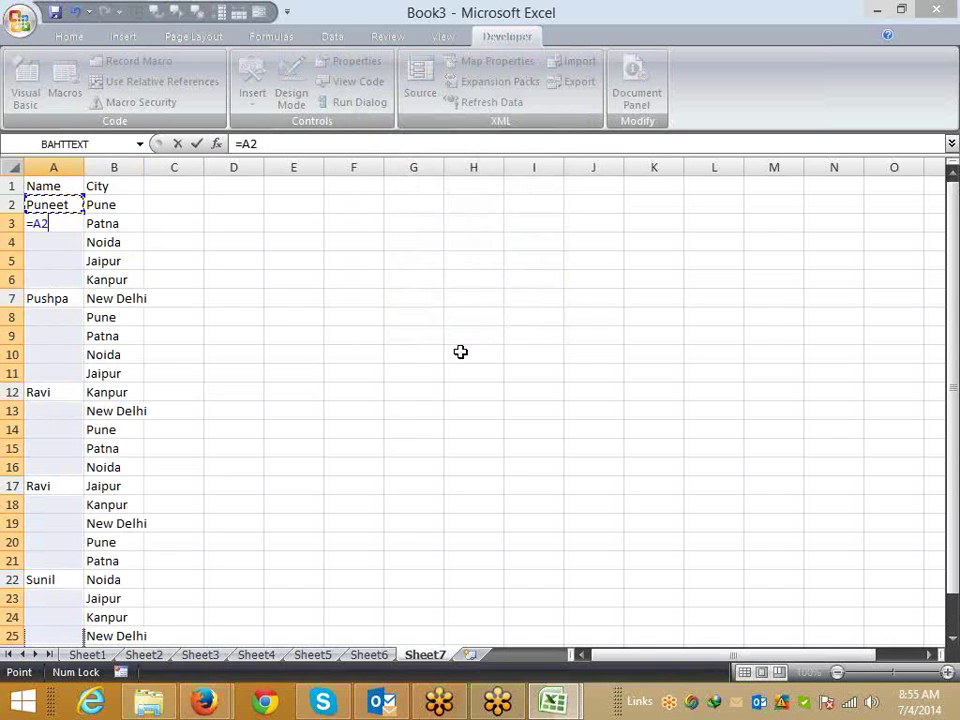
key("ctrl+Return")
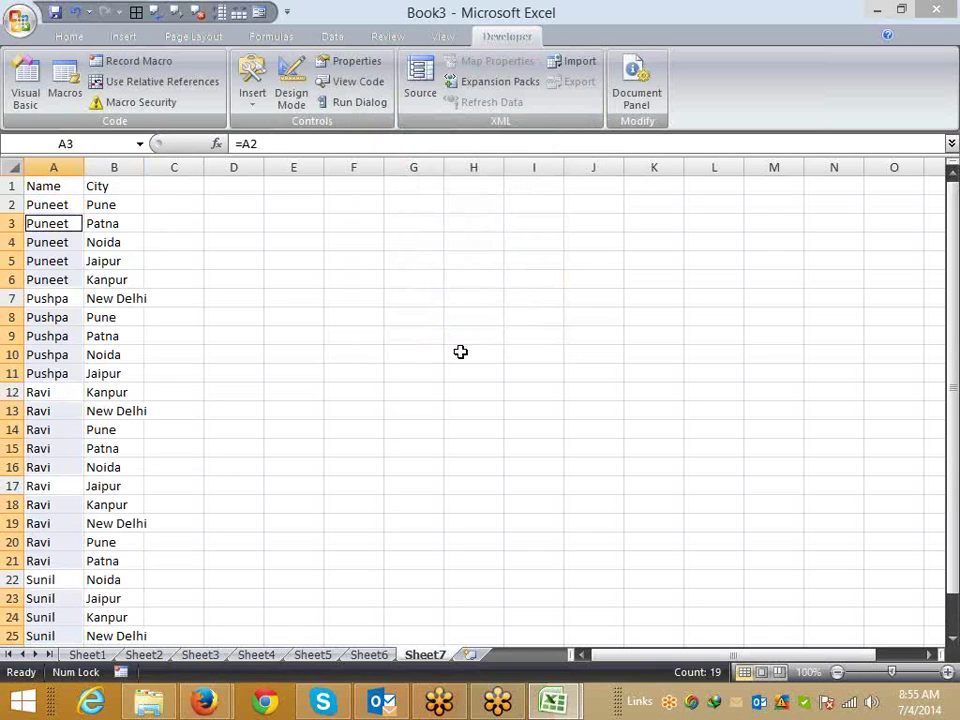
key("ctrl+z")
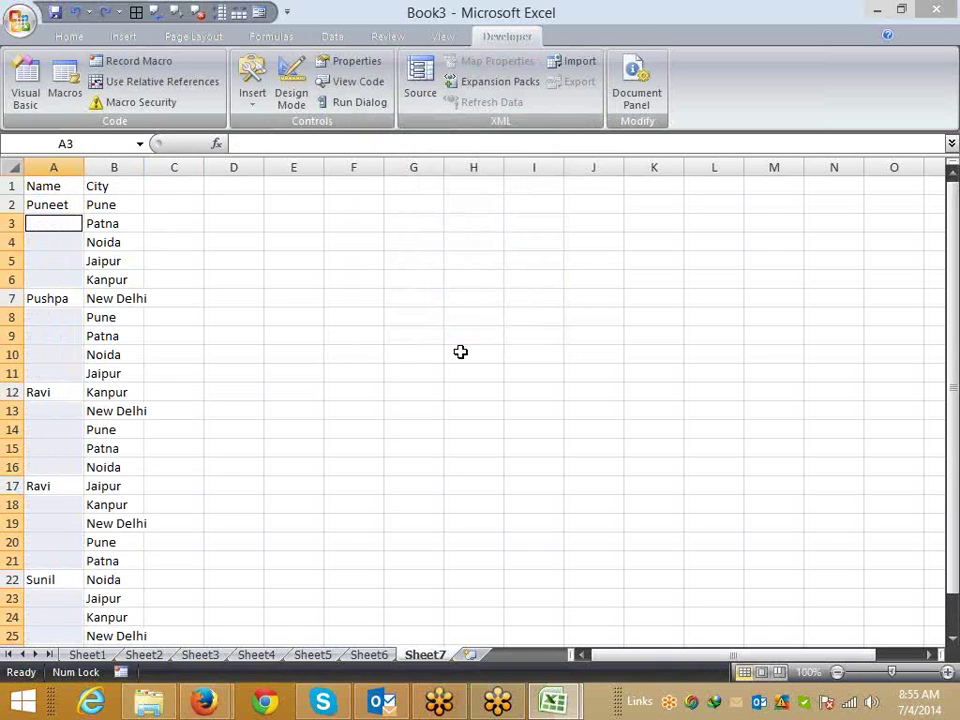
key("Right")
key("Right")
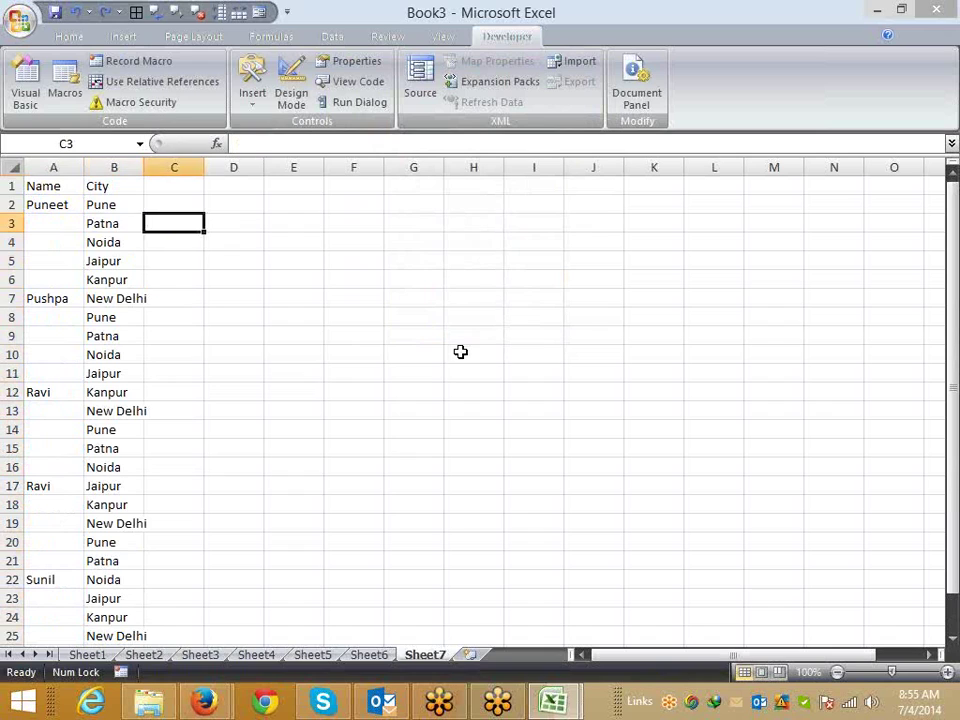
key("Right")
key("shift+Right")
key("shift+Right")
key("shift+Right")
key("shift+Right")
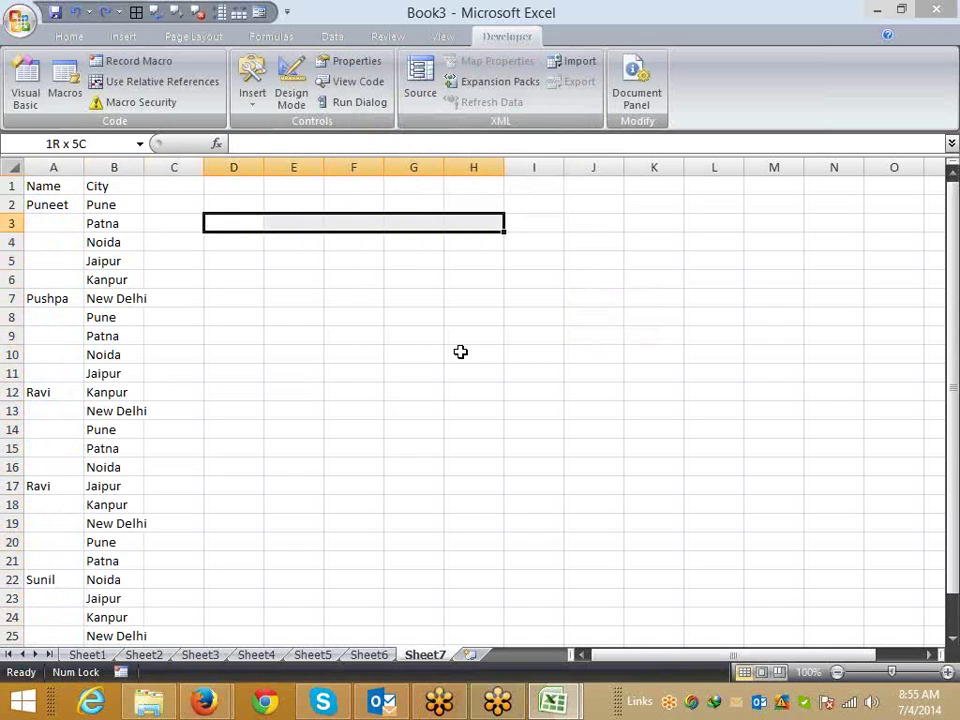
key("shift+Down")
key("shift+Down")
key("shift+Down")
key("shift+Down")
type("12")
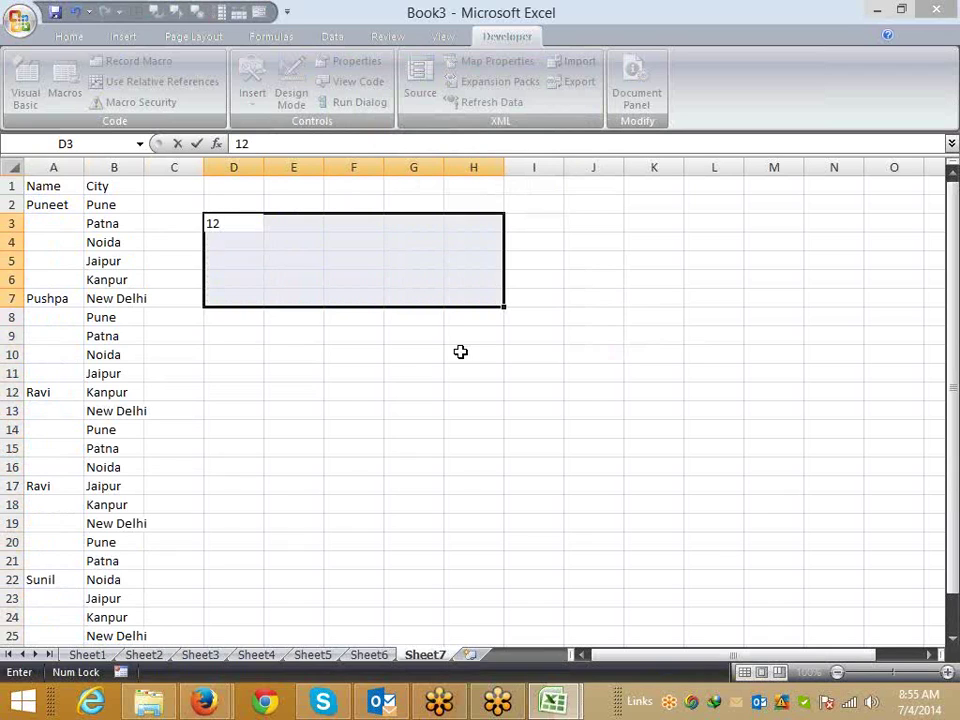
key("Return")
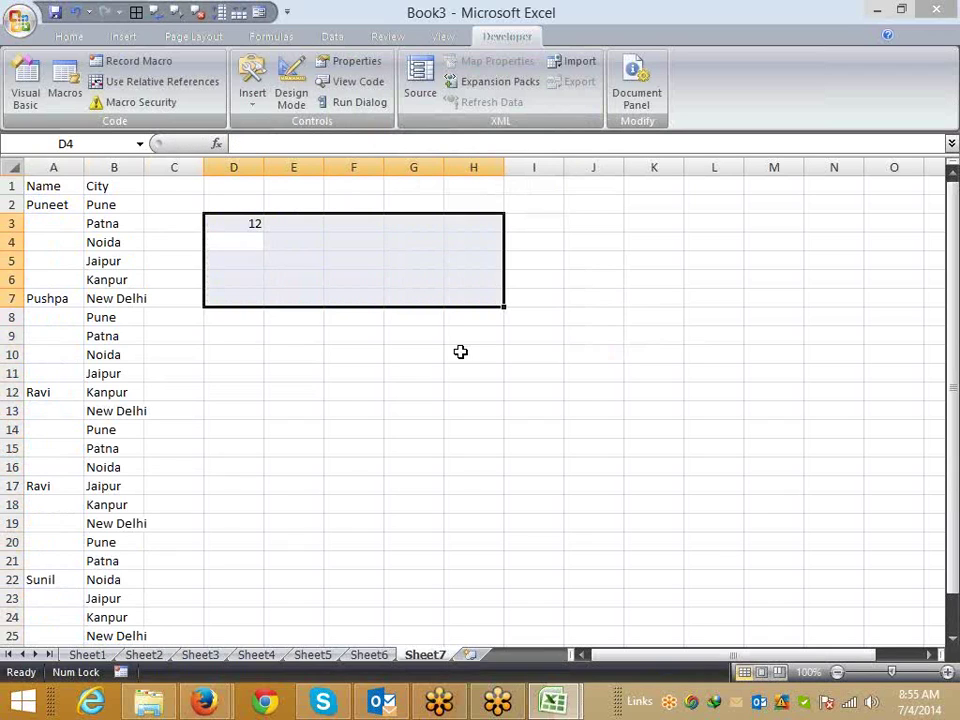
type("75")
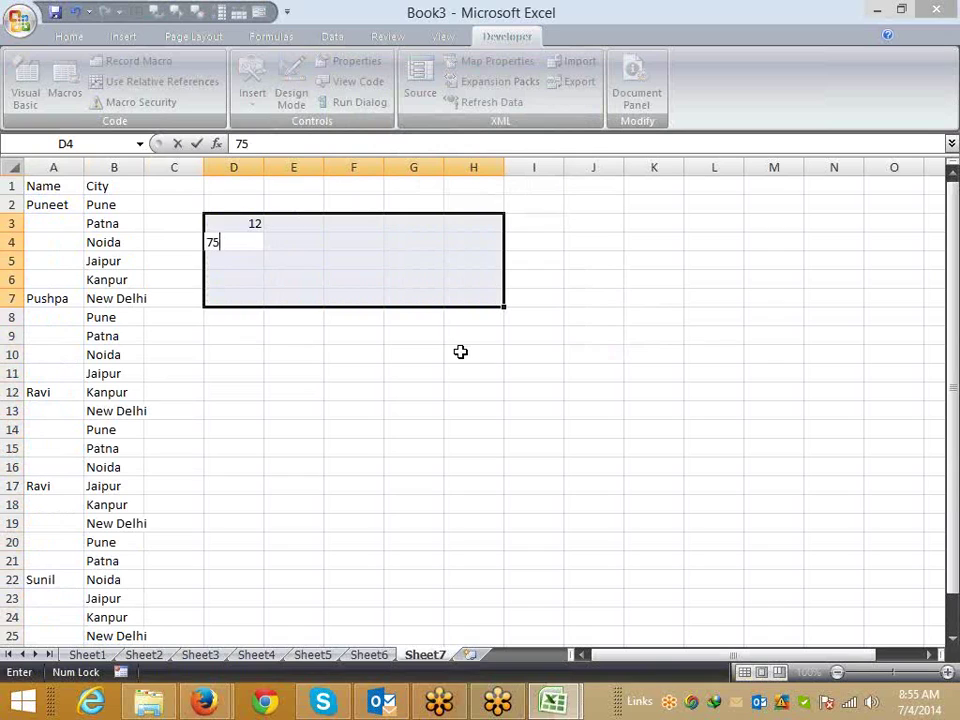
type("4")
key("ctrl+Return")
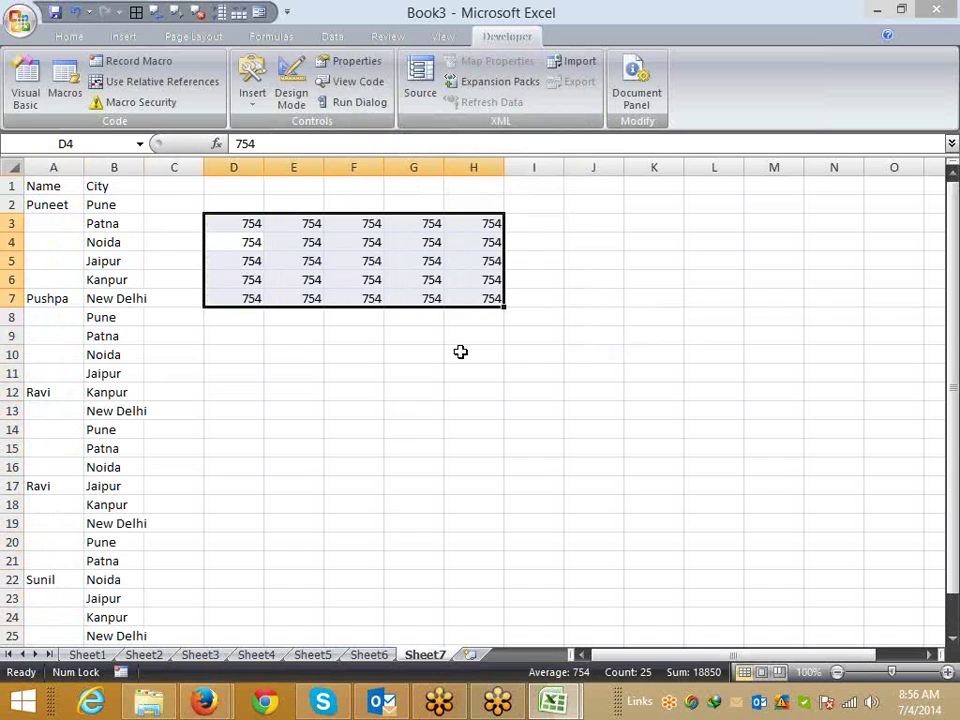
key("Delete")
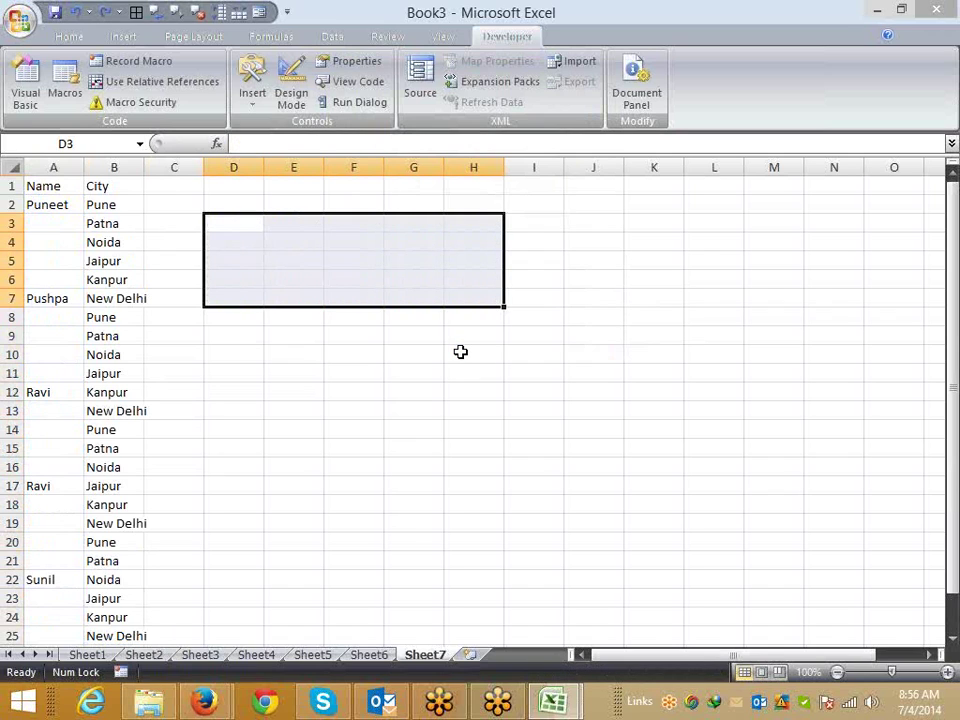
key("Left")
key("Left")
key("Left")
key("ctrl+g")
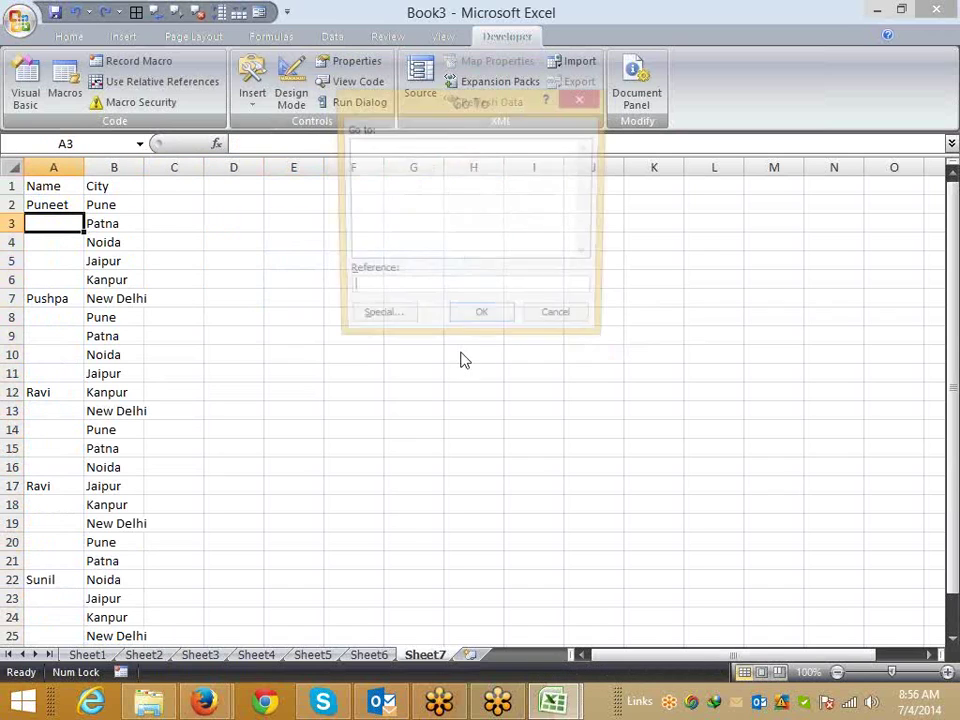
left_click(403, 322)
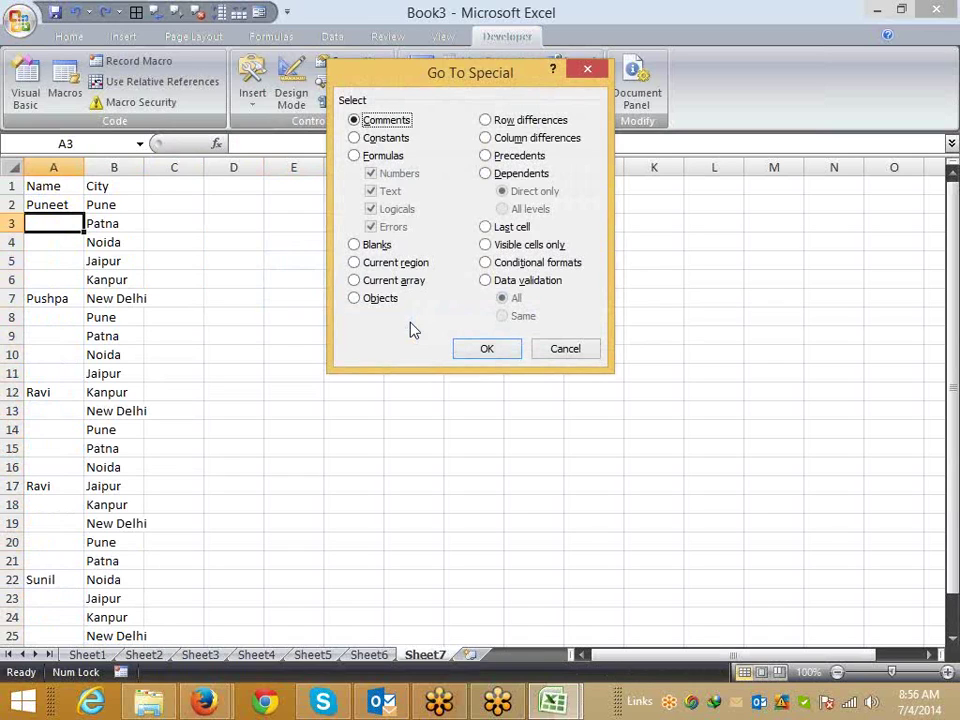
left_click(356, 246)
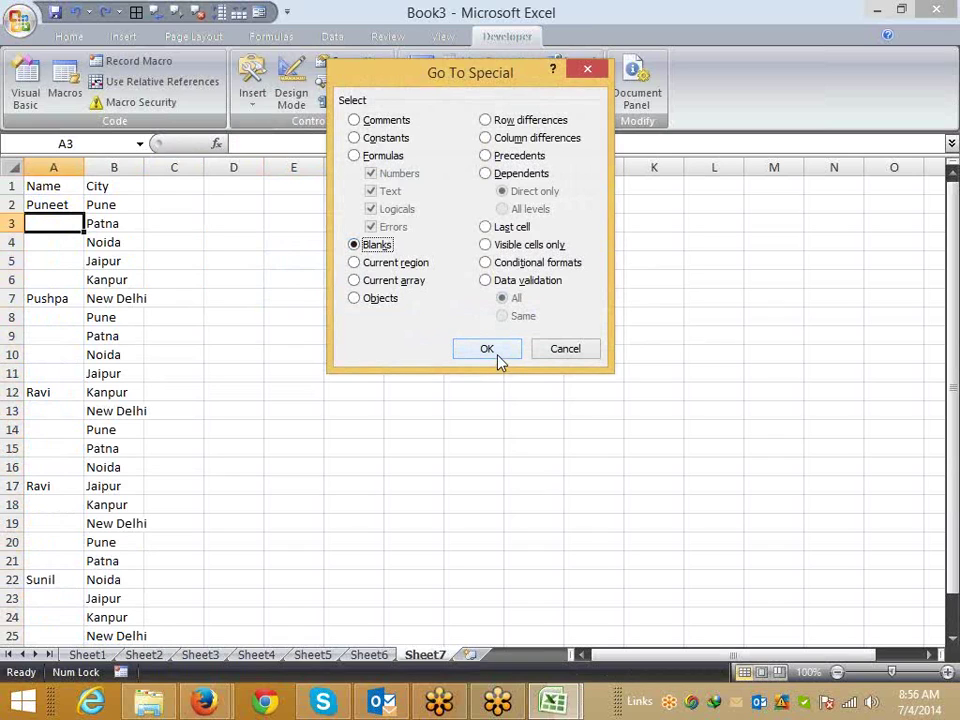
left_click(497, 352)
scroll(497, 354, "down", 3)
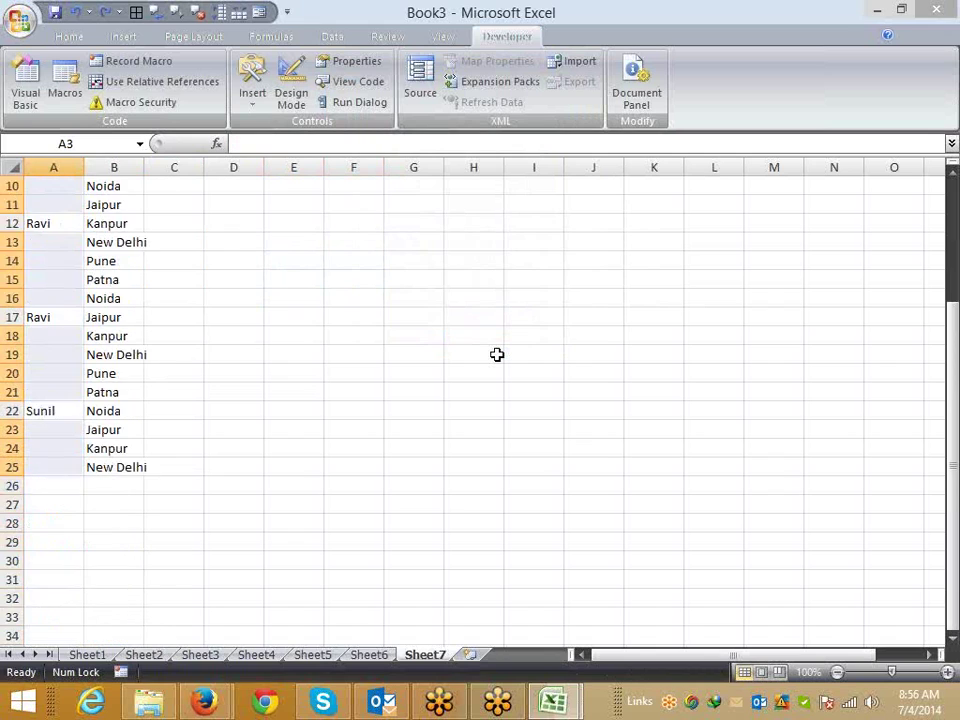
scroll(497, 354, "up", 3)
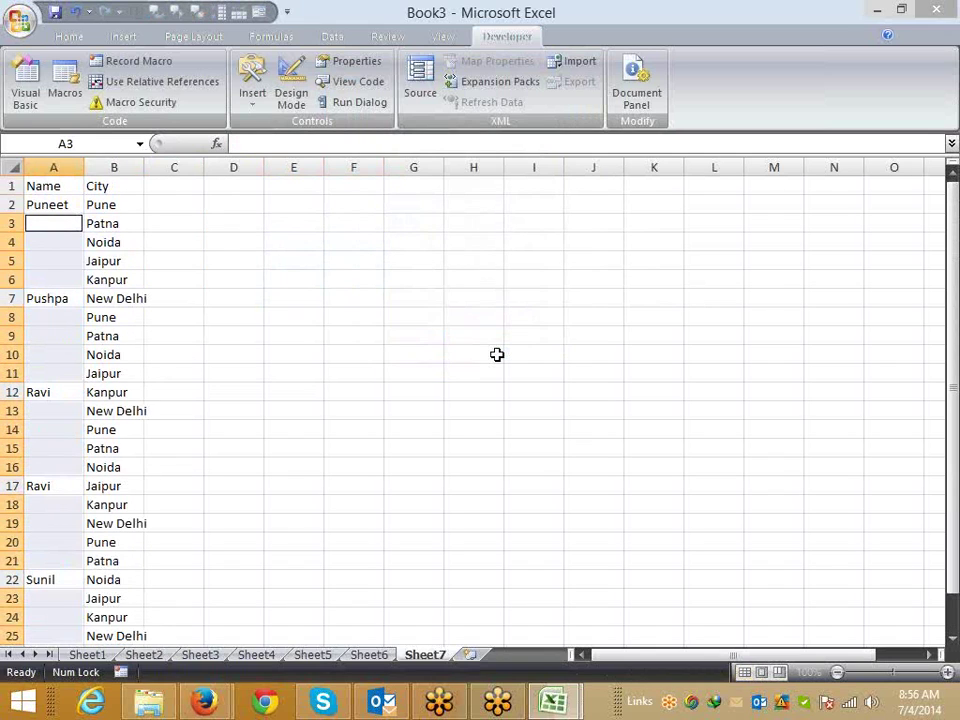
type("=")
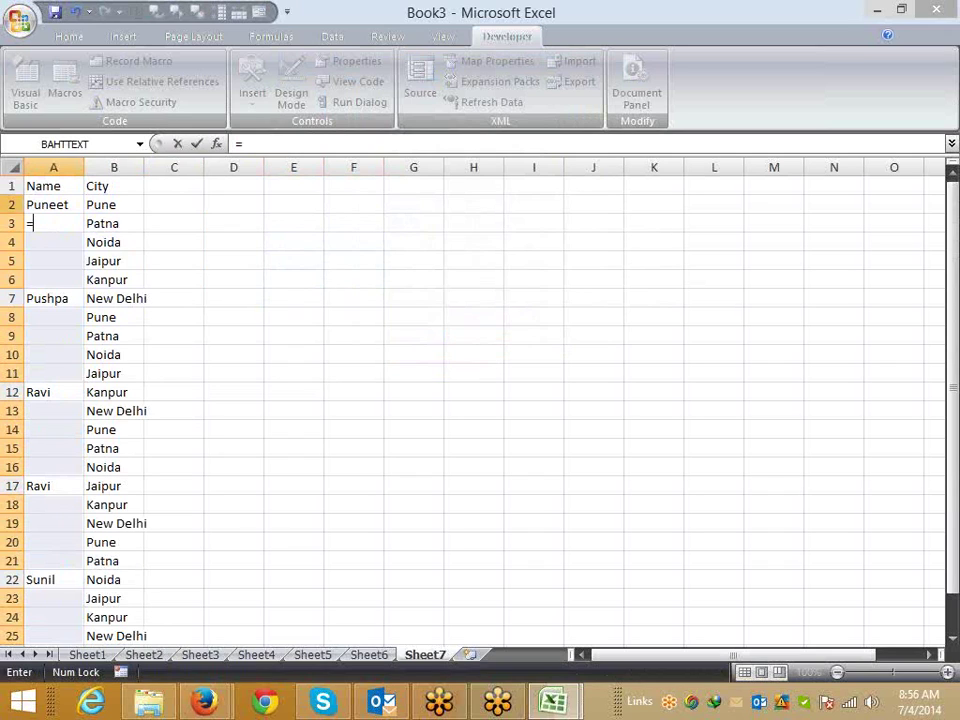
scroll(171, 390, "down", 6)
scroll(133, 294, "up", 4)
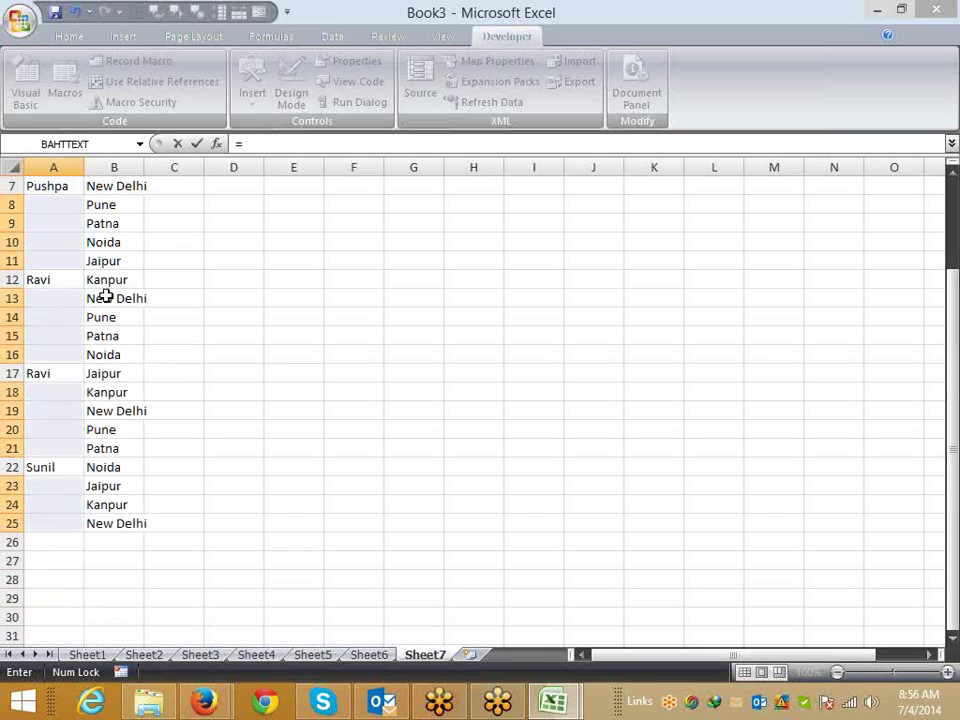
scroll(60, 199, "up", 2)
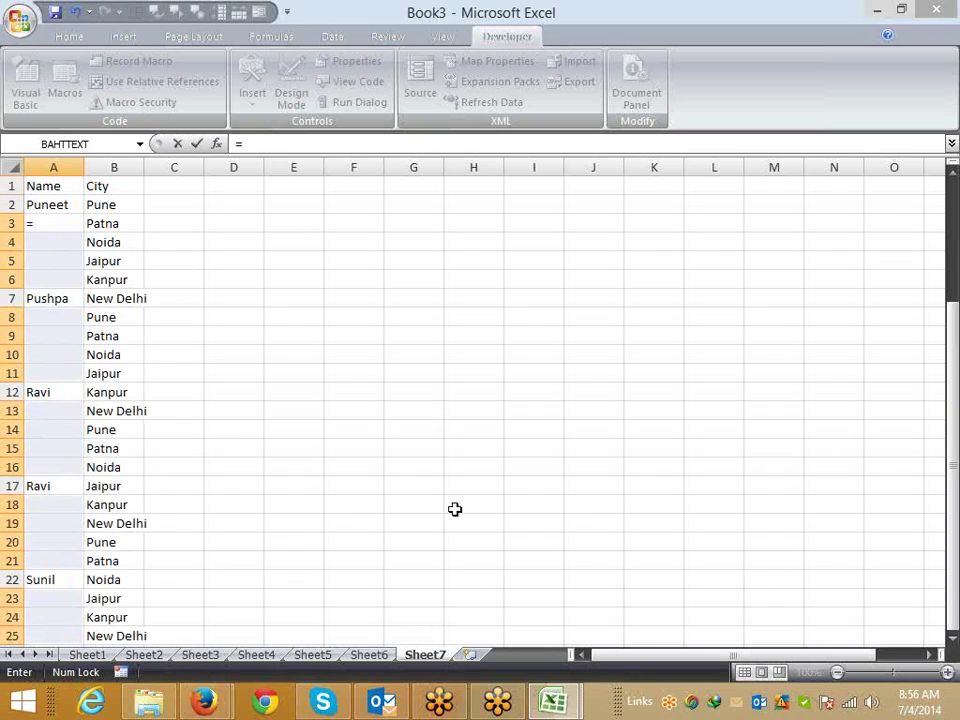
scroll(454, 508, "down", 3)
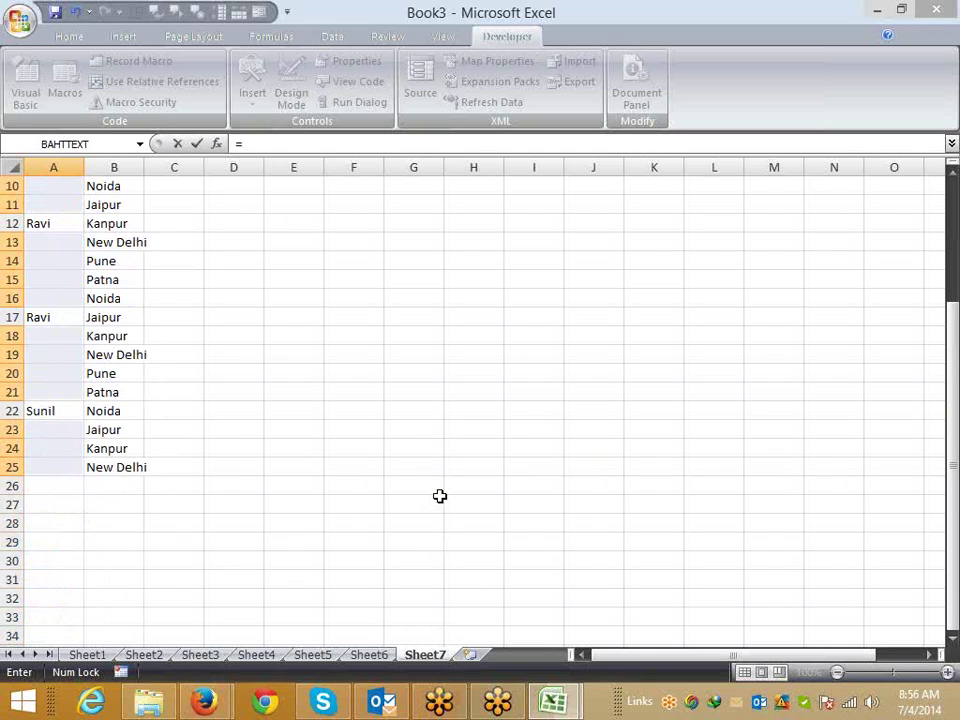
scroll(440, 495, "up", 3)
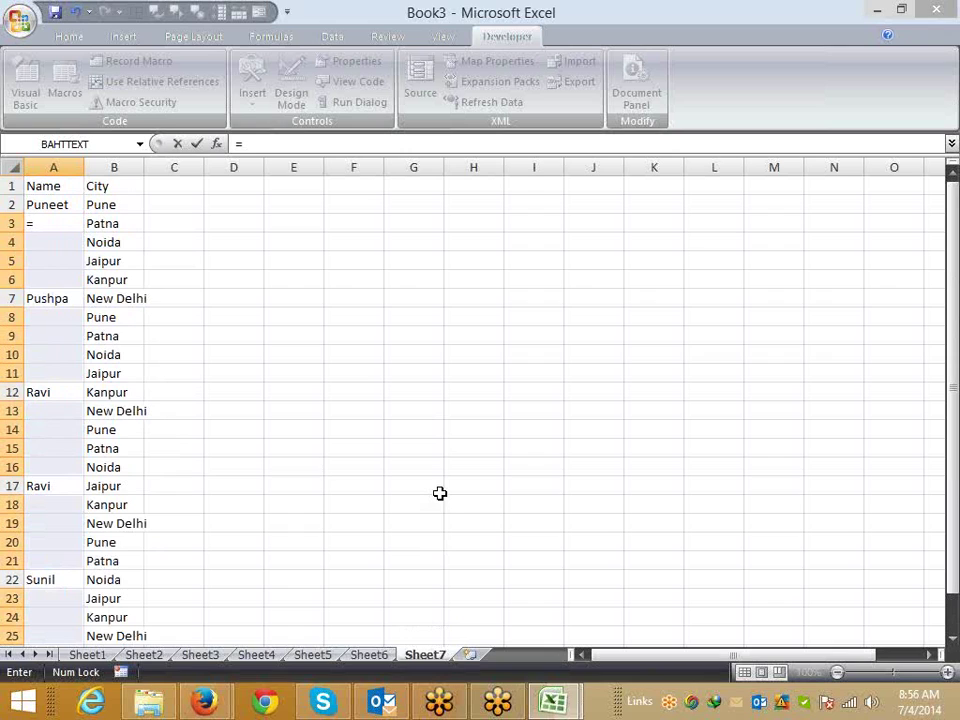
key("Up")
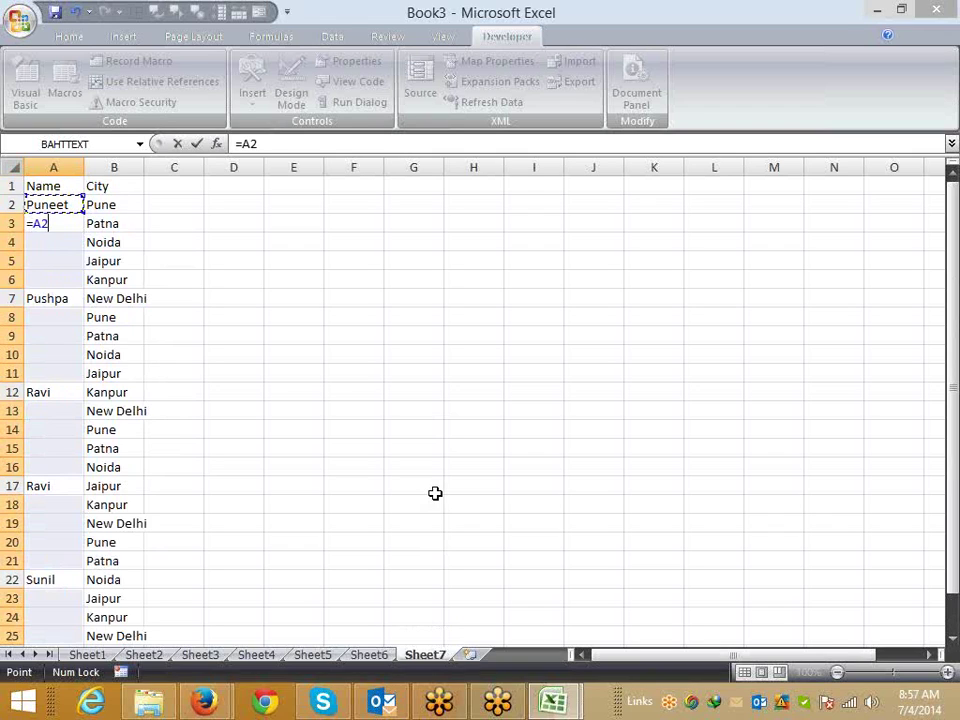
key("ctrl+Return")
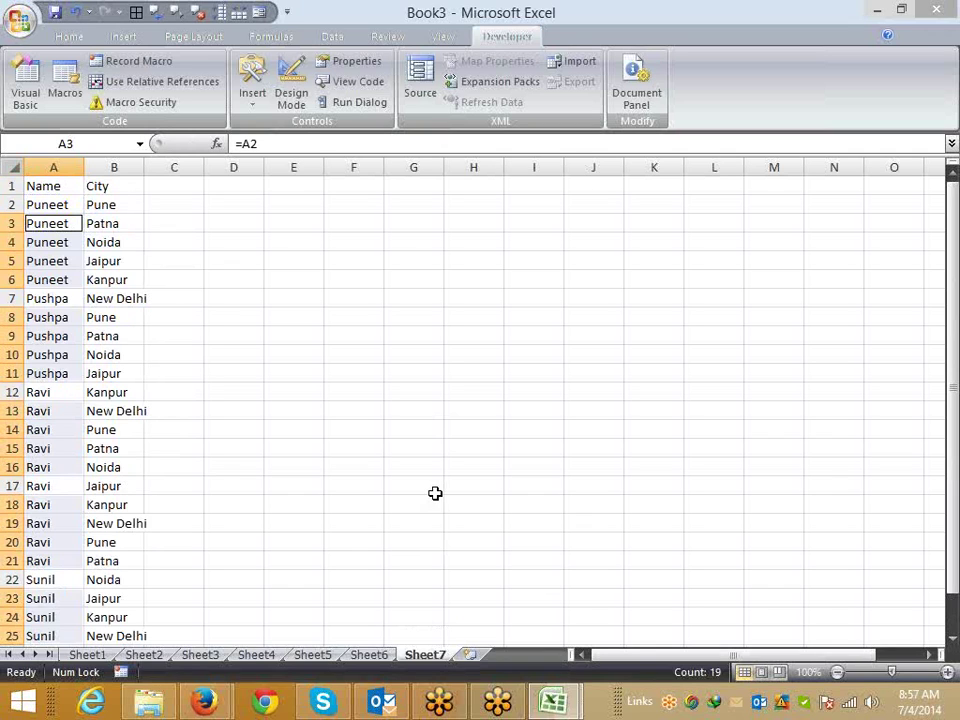
key("ctrl+z")
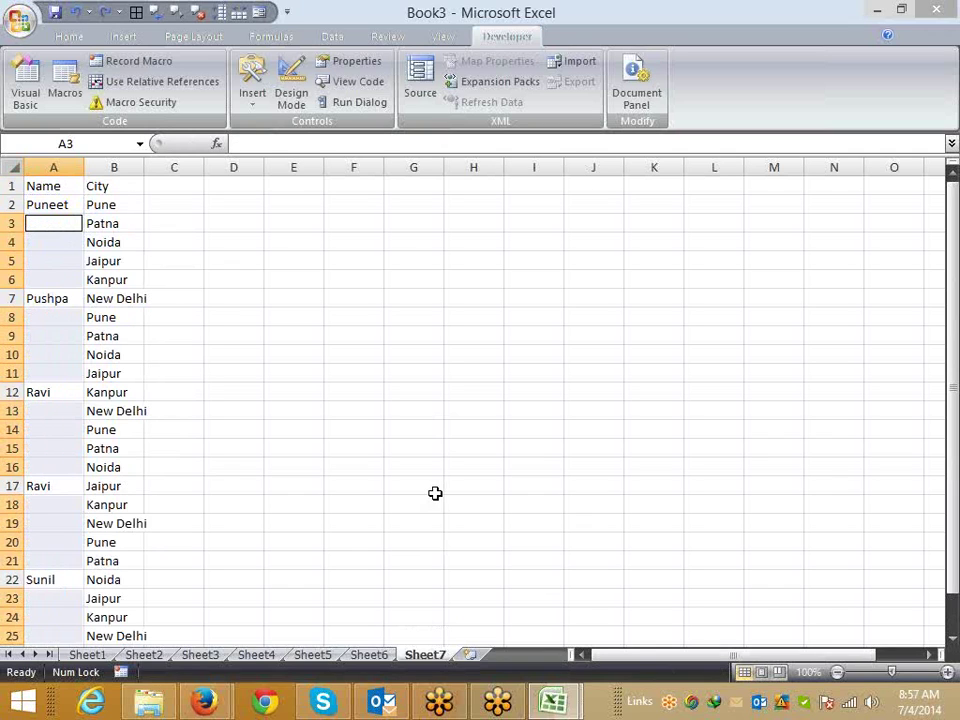
Step: Below rrr_1, start Sub rrr_2() with Dim r As Range
key("Up")
key("alt+F11")
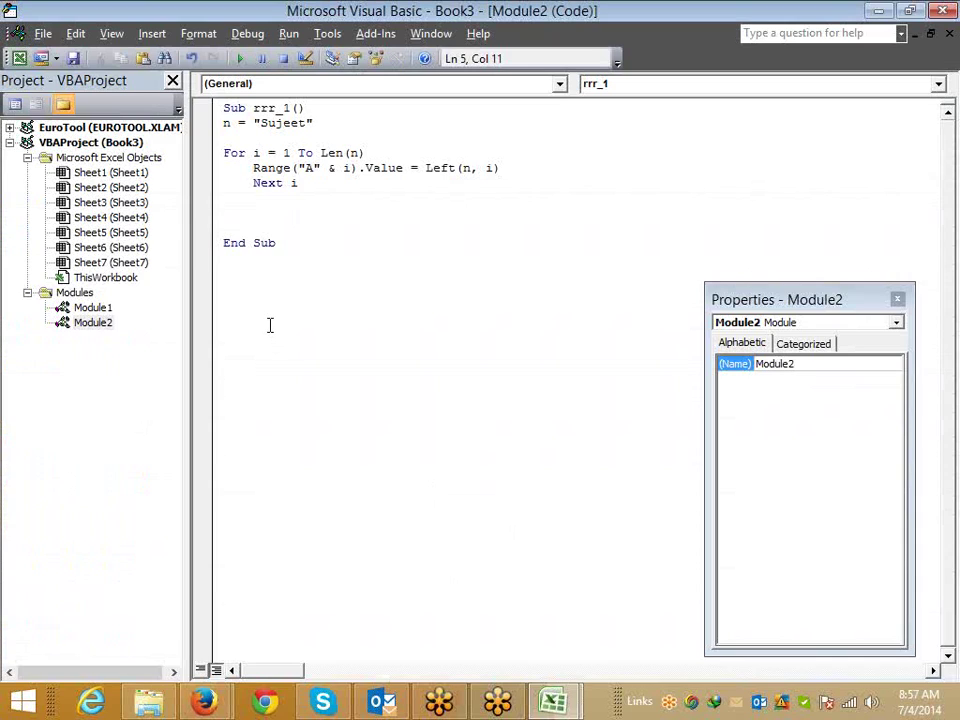
left_click(270, 325)
key("Return")
type("fo")
type("r")
key("BackSpace")
key("BackSpace")
key("BackSpace")
type("sub ")
type("rrr")
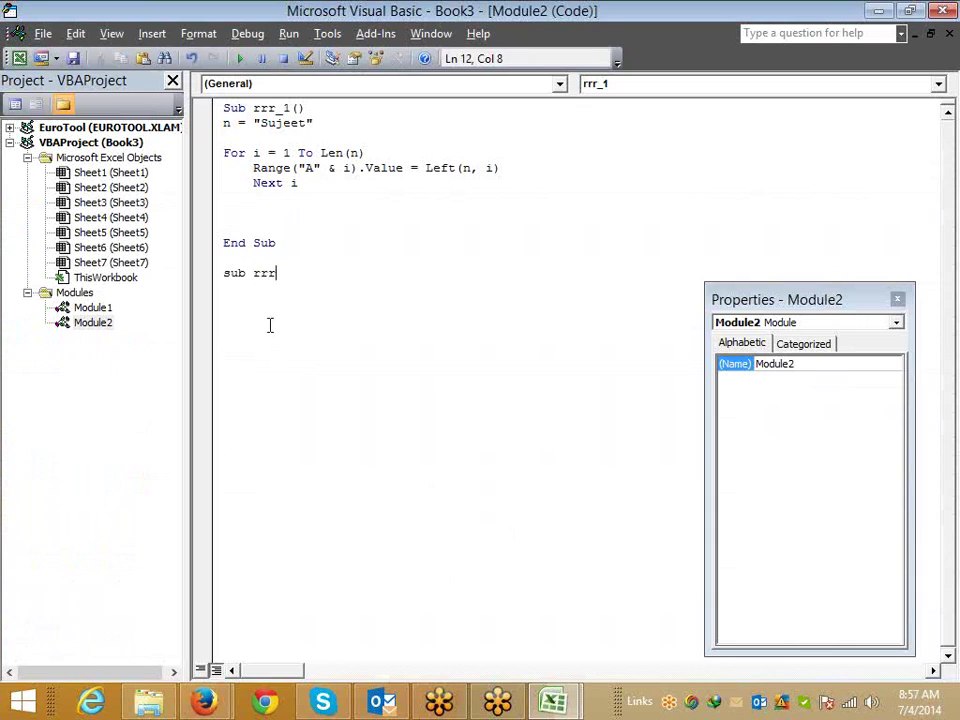
type("_2(")
key("Return")
key("Return")
type("di")
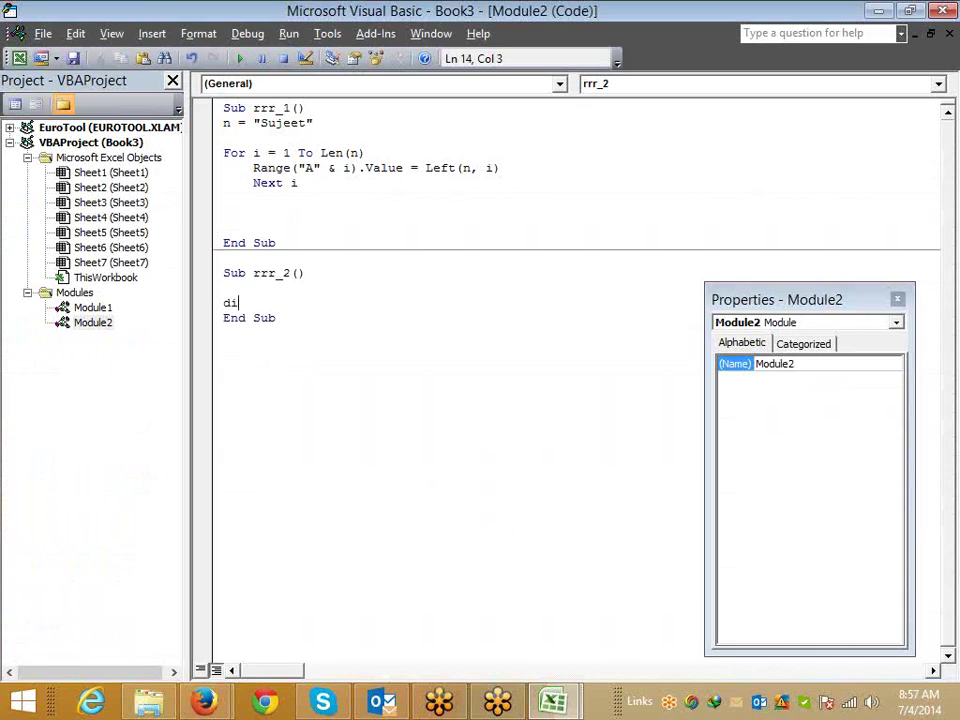
type("m r as ra")
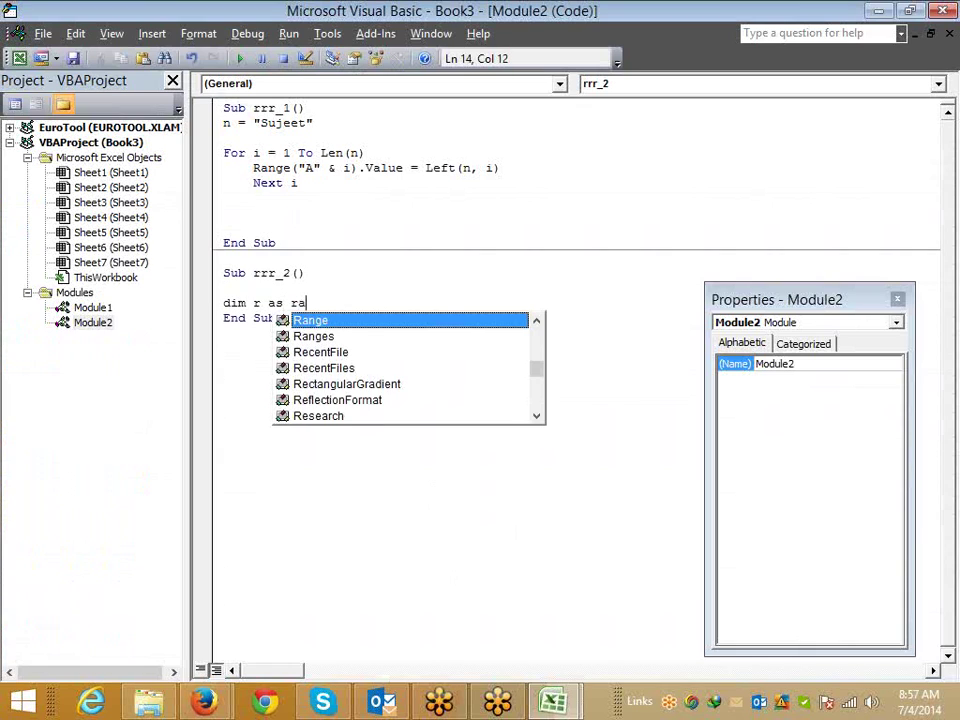
key("Tab")
key("Return")
key("Return")
Step: Add For Each r In Selection and the test If r.Value = 0 Then
type("for ")
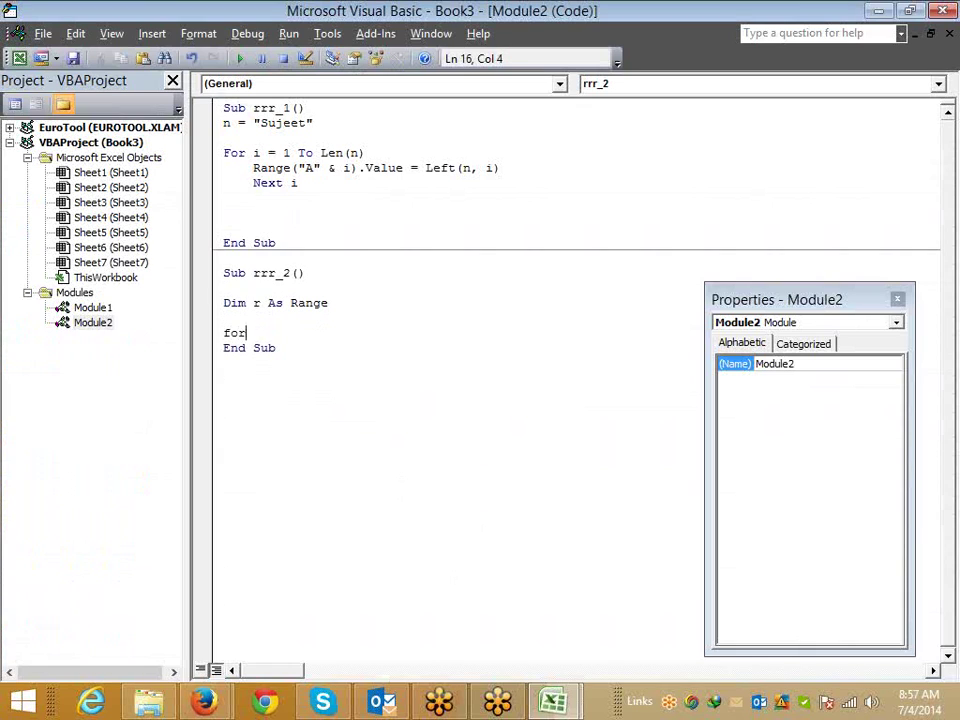
type("each ")
type("r in ")
type("selecti")
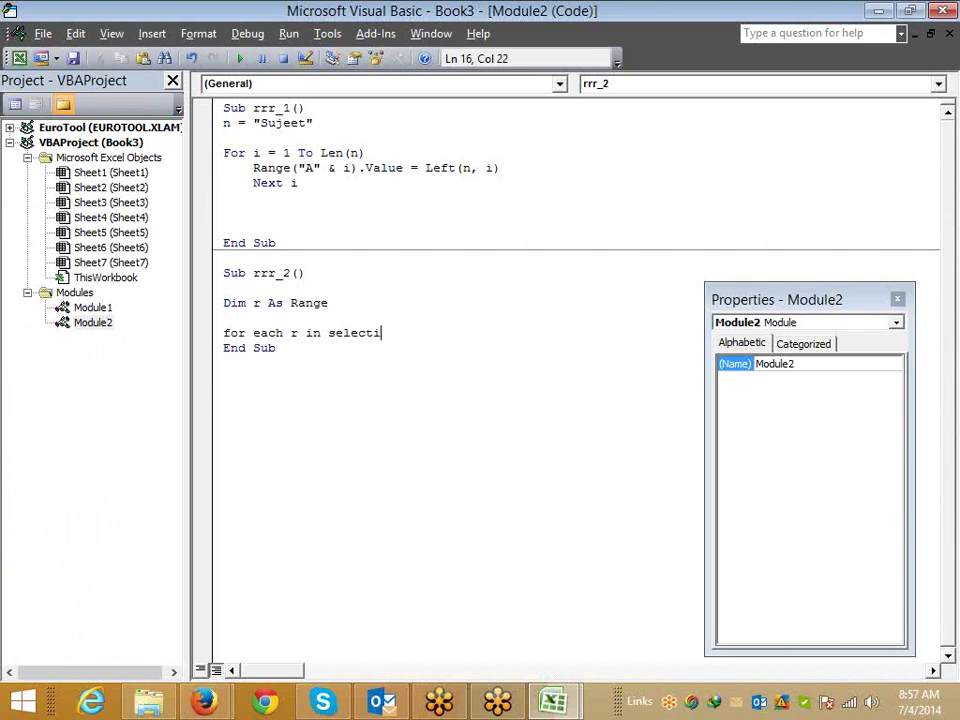
type("on")
key("Return")
key("Return")
left_click(343, 346)
key("Return")
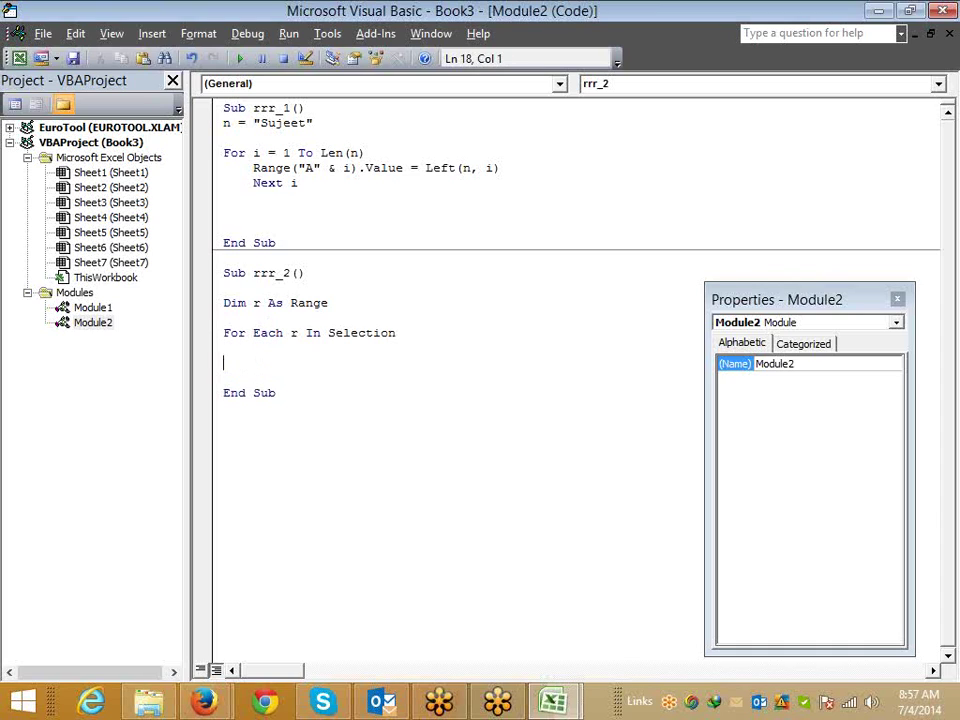
type("if ")
type("r")
type(".v")
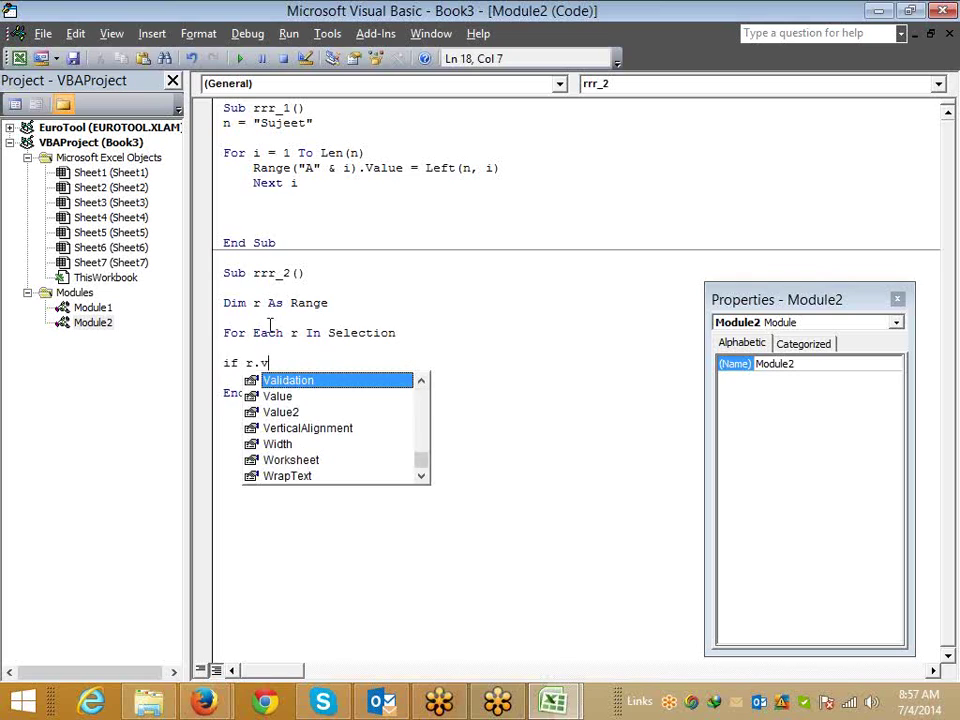
type("alue")
key("Tab")
type("<")
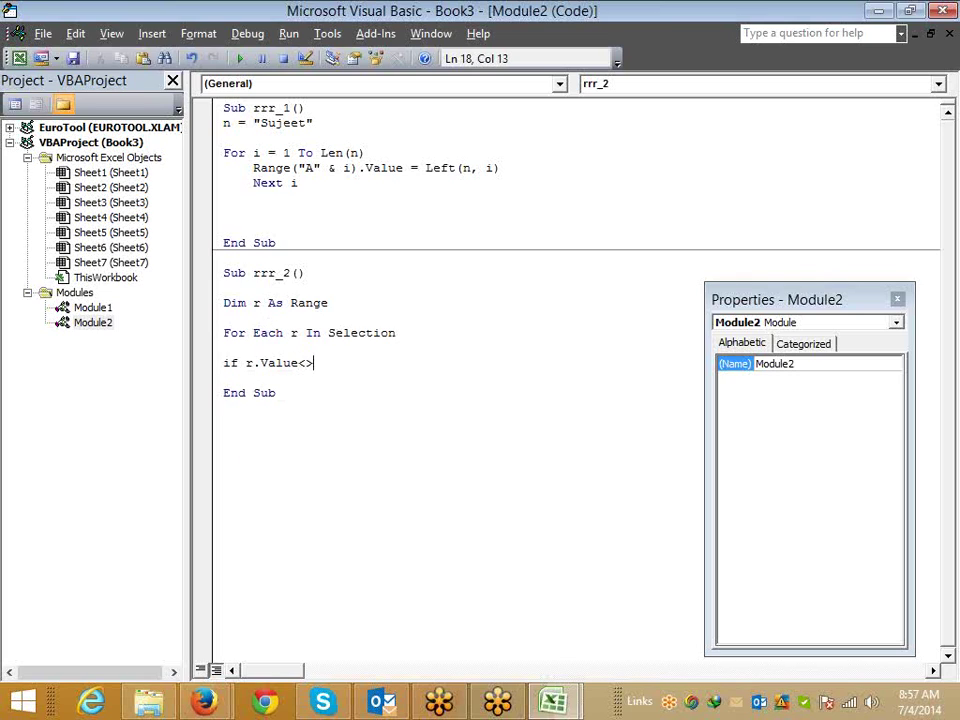
type(">")
key("BackSpace")
key("BackSpace")
type("=0")
type(" then")
key("Return")
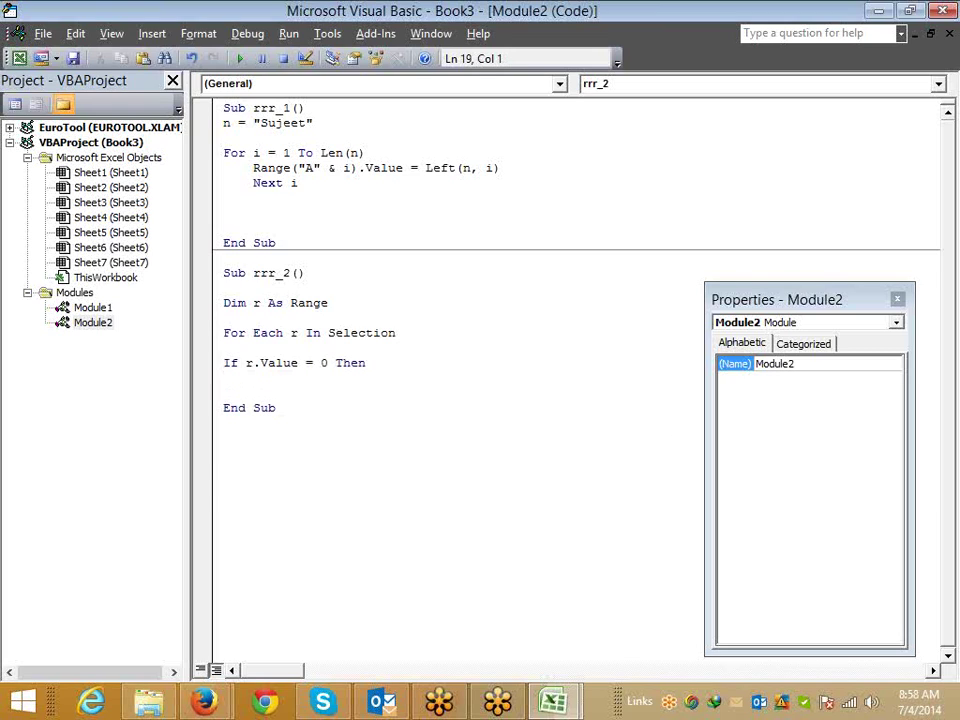
Step: Set r.Value = r.Offset(-1,0).Value, then close with End If and Next r
type("r.valu")
key("Tab")
type("=r.")
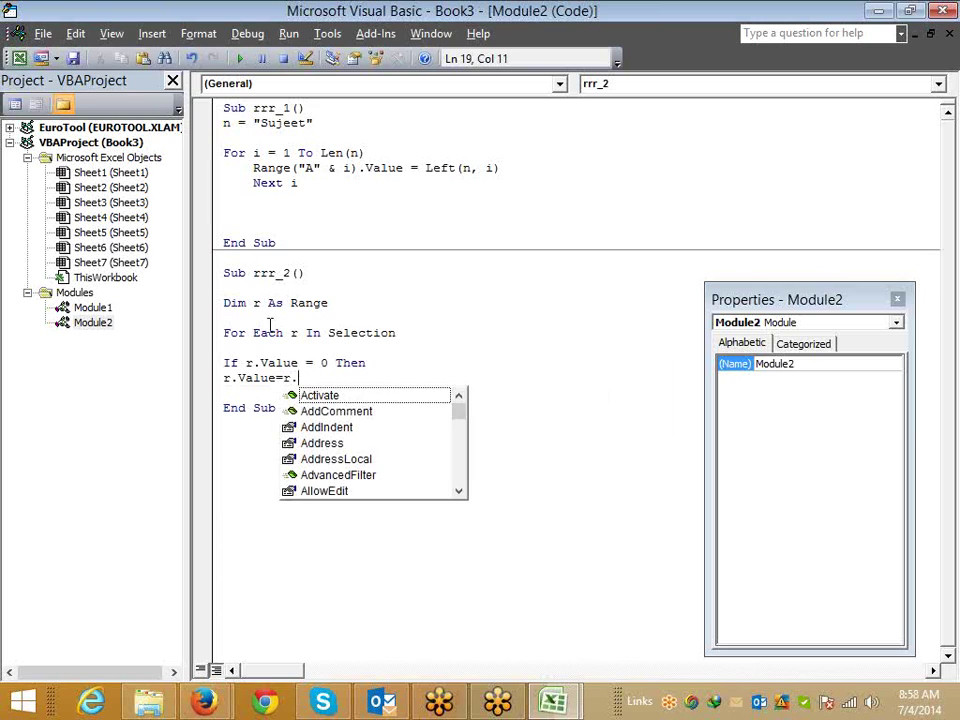
type("o")
key("Tab")
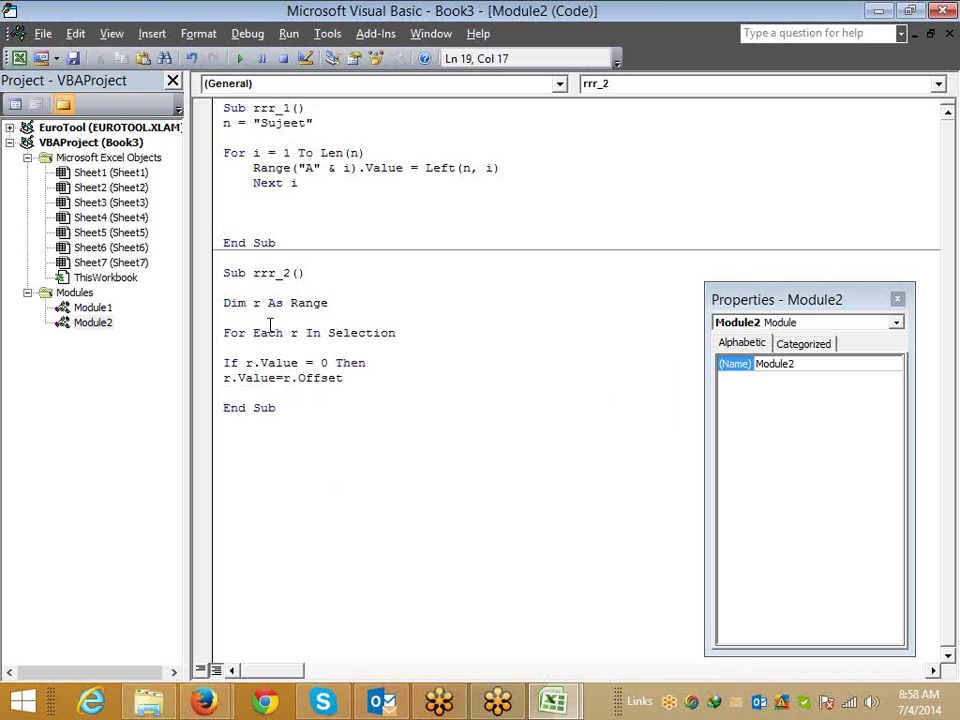
type("(-1,0")
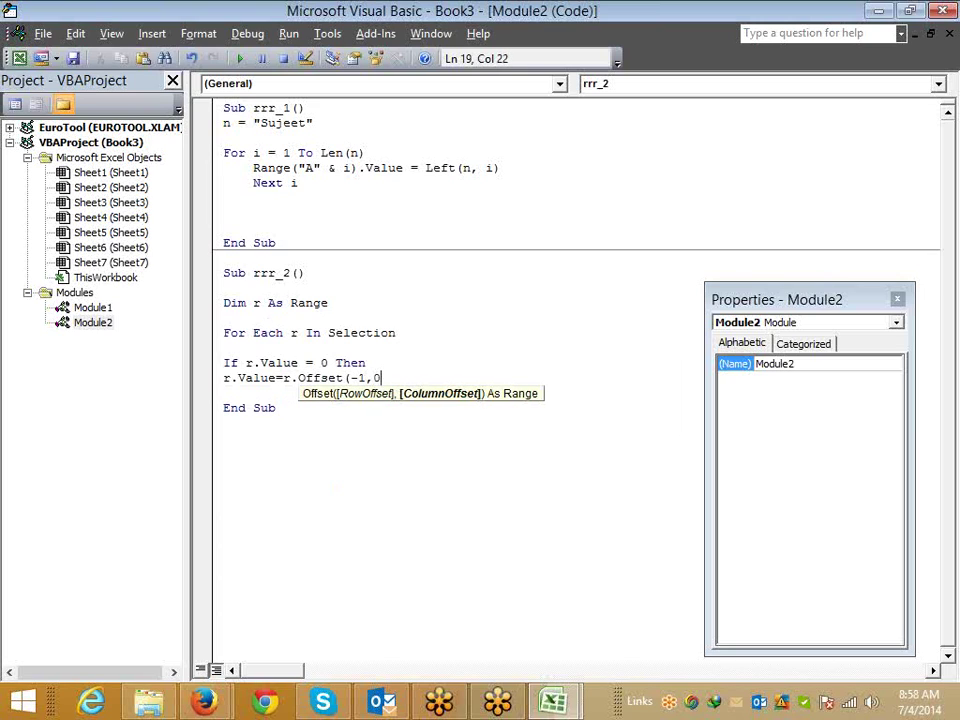
type(").v")
key("Down")
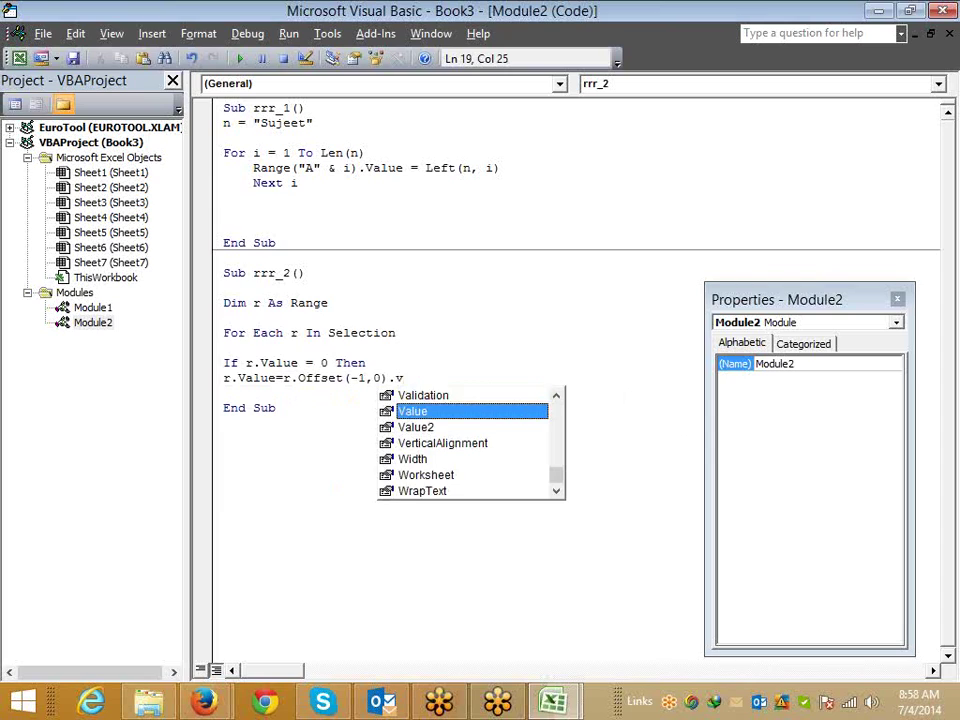
key("Return")
type("nex")
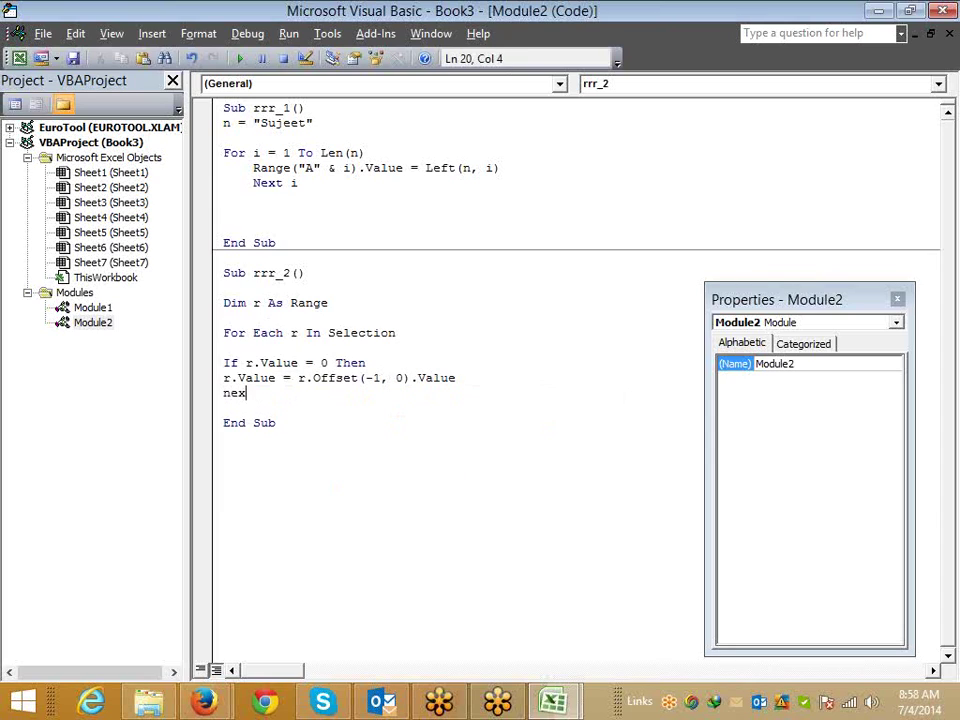
type("t r")
key("Down")
key("Left")
key("Left")
key("Left")
key("Left")
key("Left")
key("Left")
key("Return")
key("Up")
type("e")
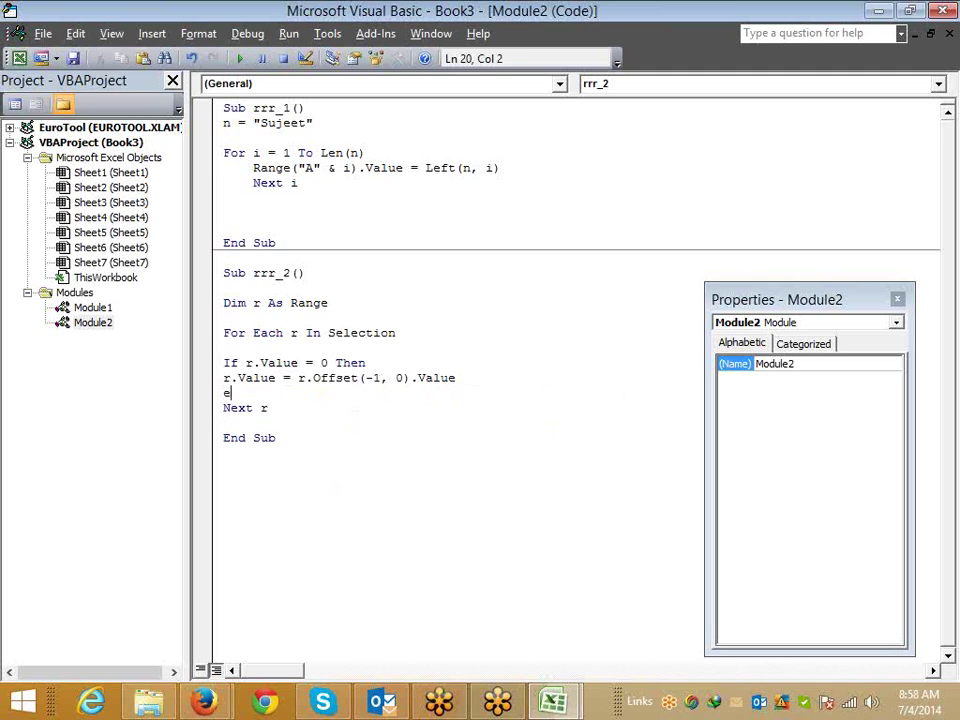
type("nd if")
Step: Back in Excel, run rrr_2 from the Macros list to fill the blank Name cells
key("Up")
key("alt+F11")
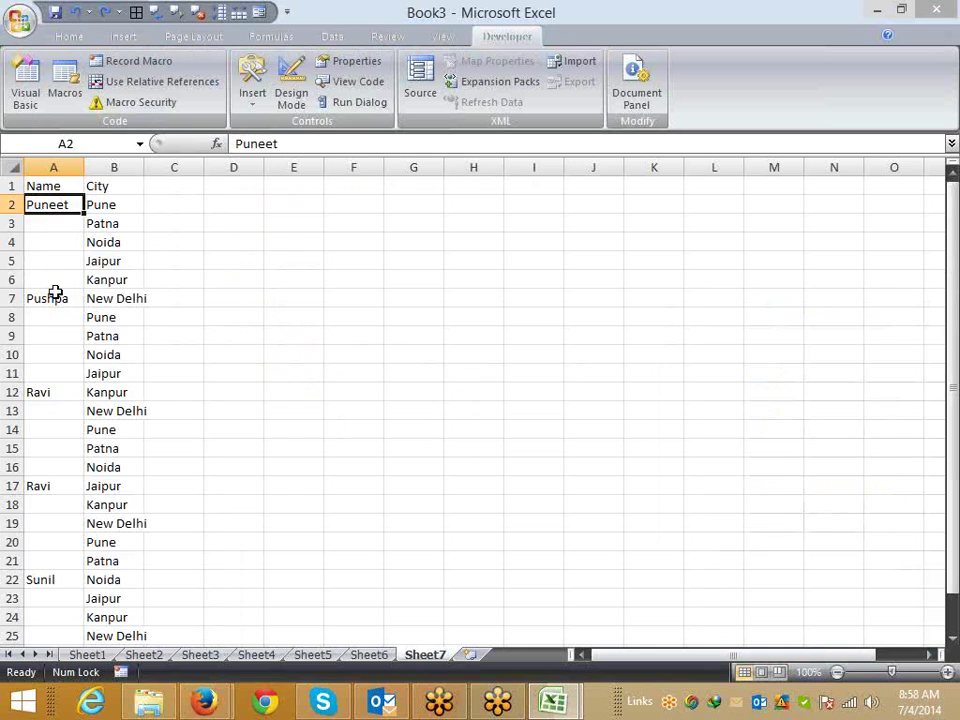
scroll(58, 303, "down", 6)
scroll(62, 308, "up", 4)
scroll(70, 314, "up", 2)
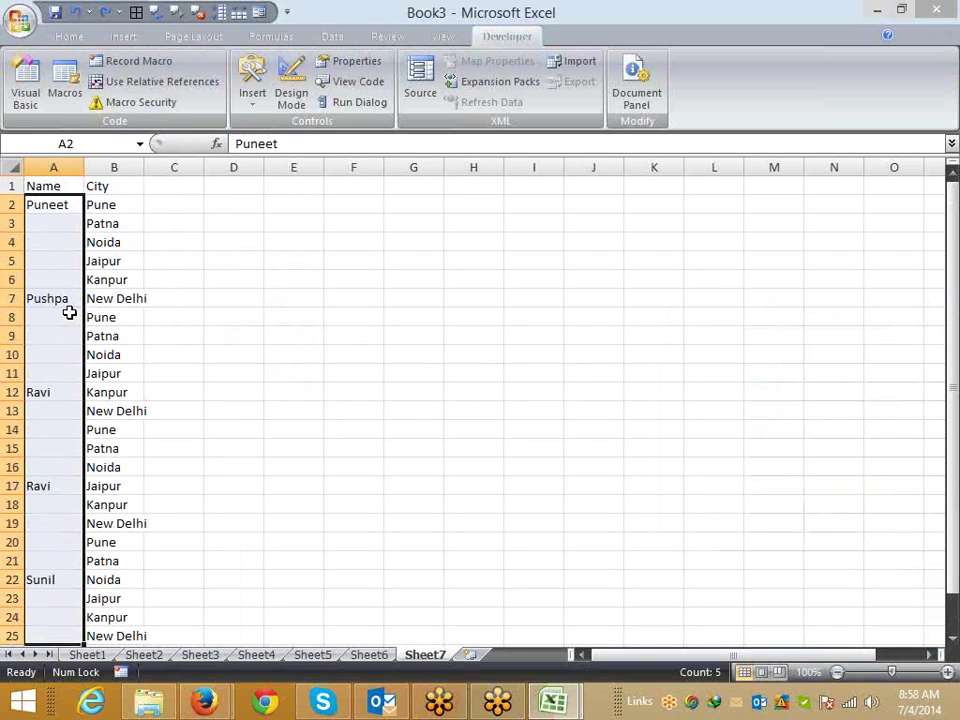
left_click(62, 92)
left_click(328, 194)
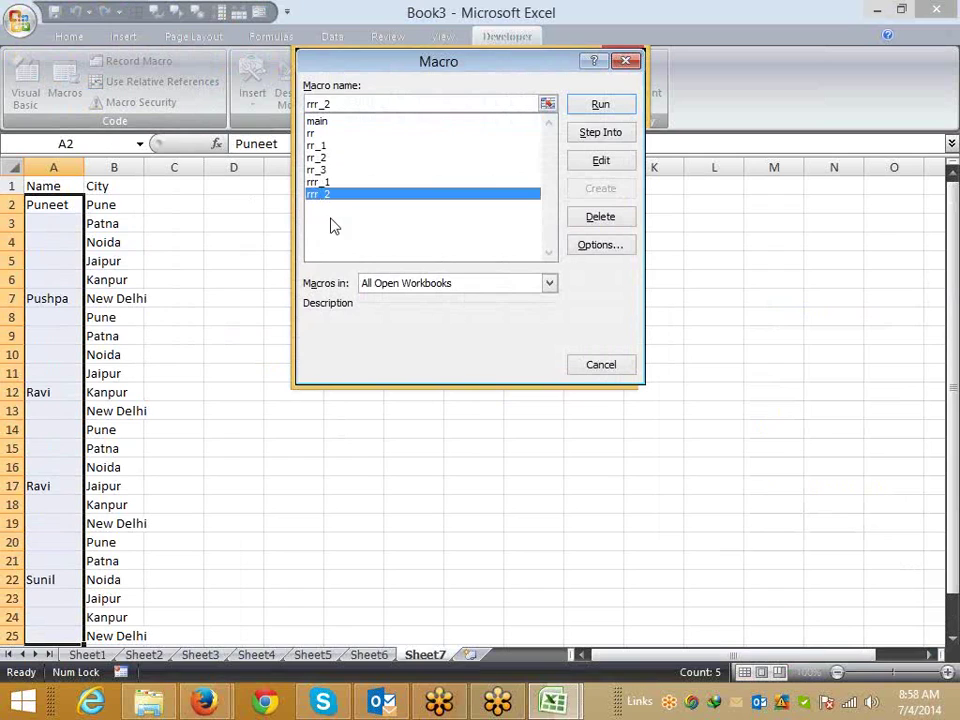
left_click(600, 105)
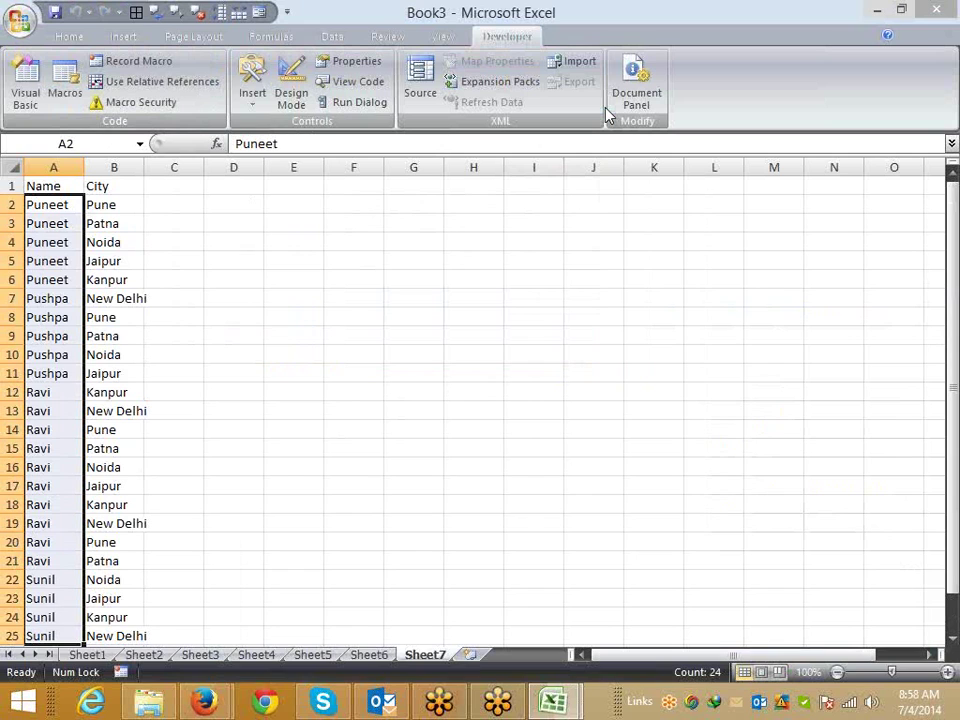
Step: Review the 0 in rrr_2's If condition in the code, then return to the worksheet
key("alt+F11")
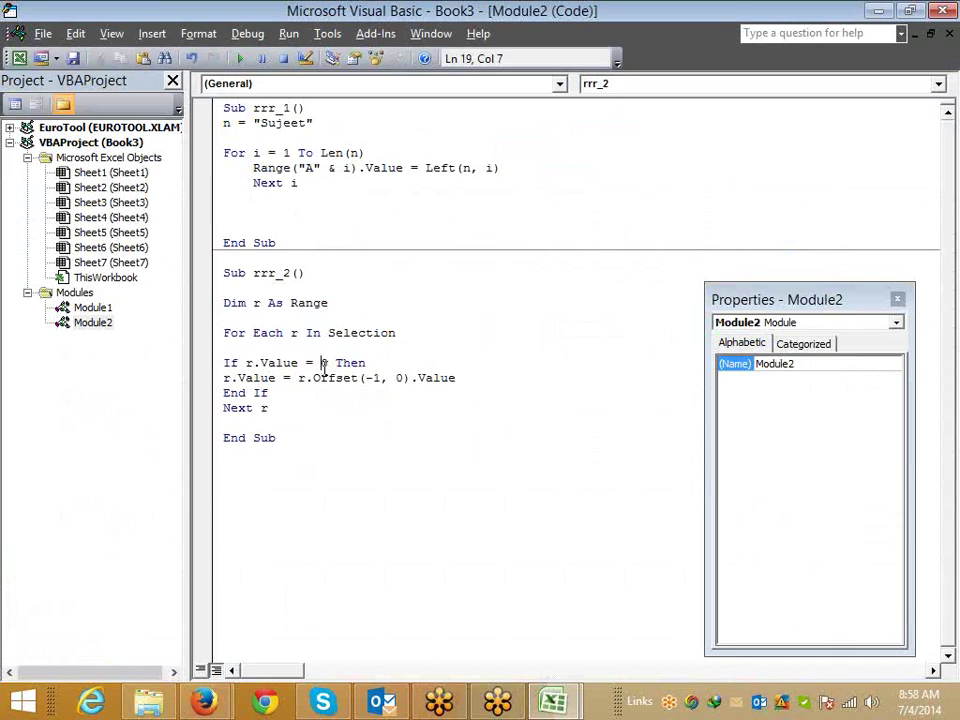
left_click(322, 366)
left_click(625, 183)
key("alt+F11")
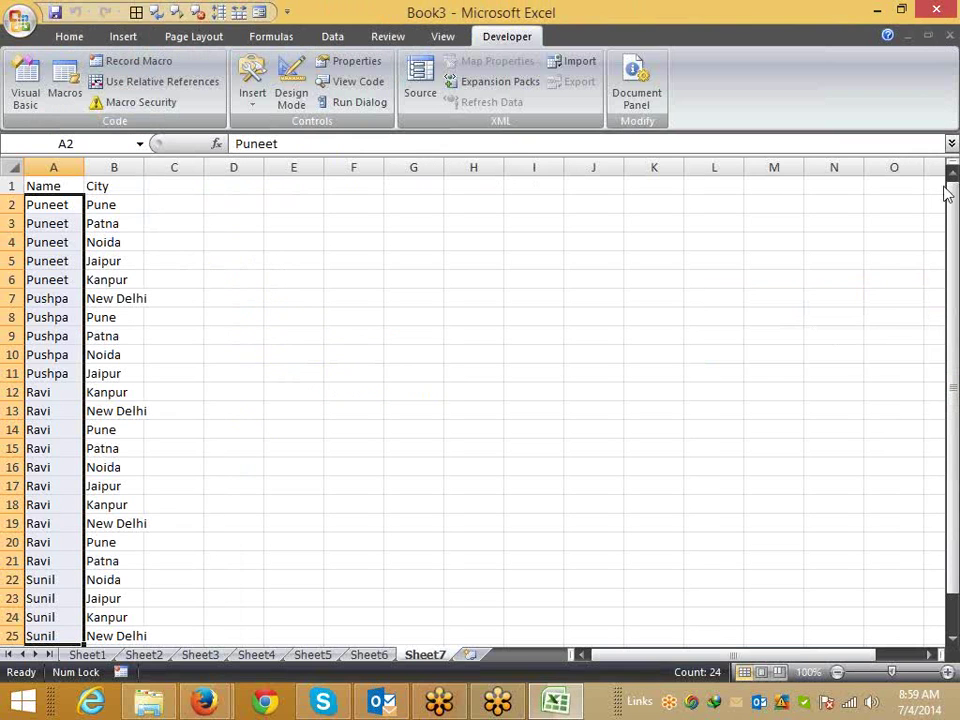